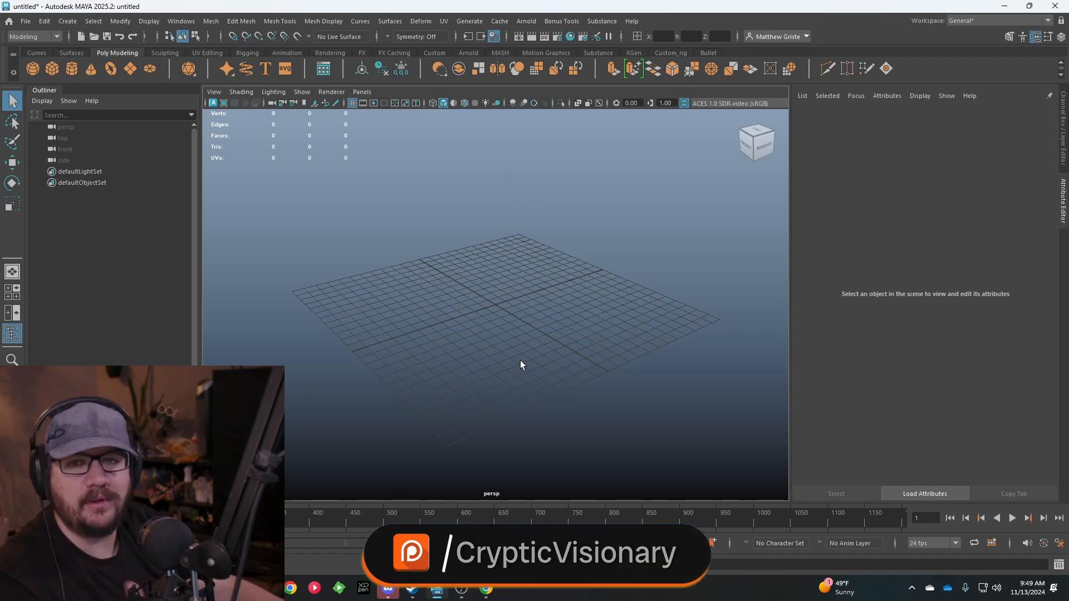
Step: Create a free image plane at the centre of the grid to hold the reference photo
alt+drag(489, 322, 551, 312)
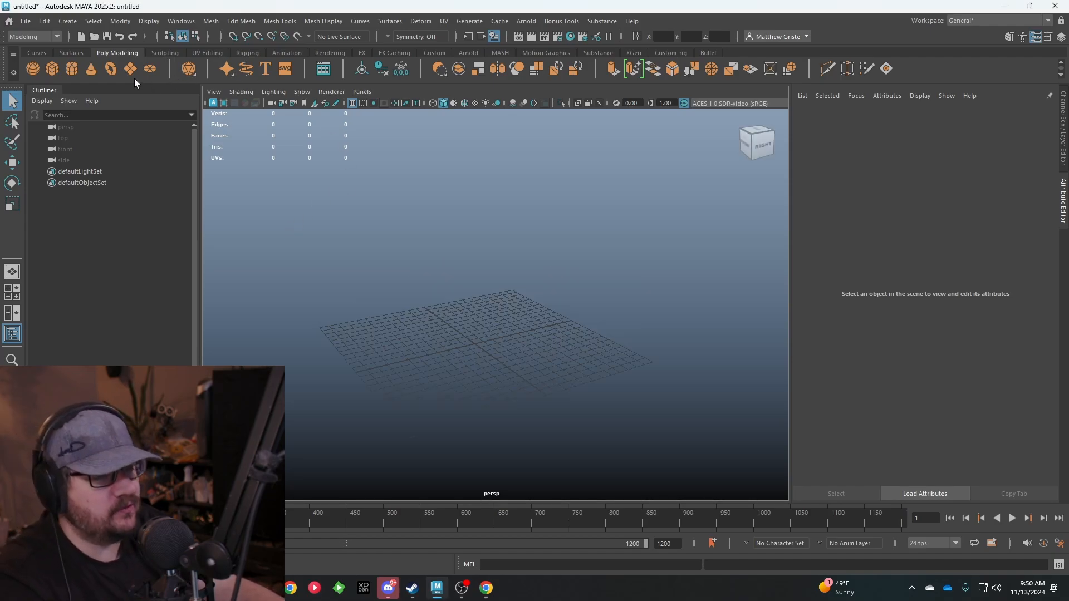
click(46, 22)
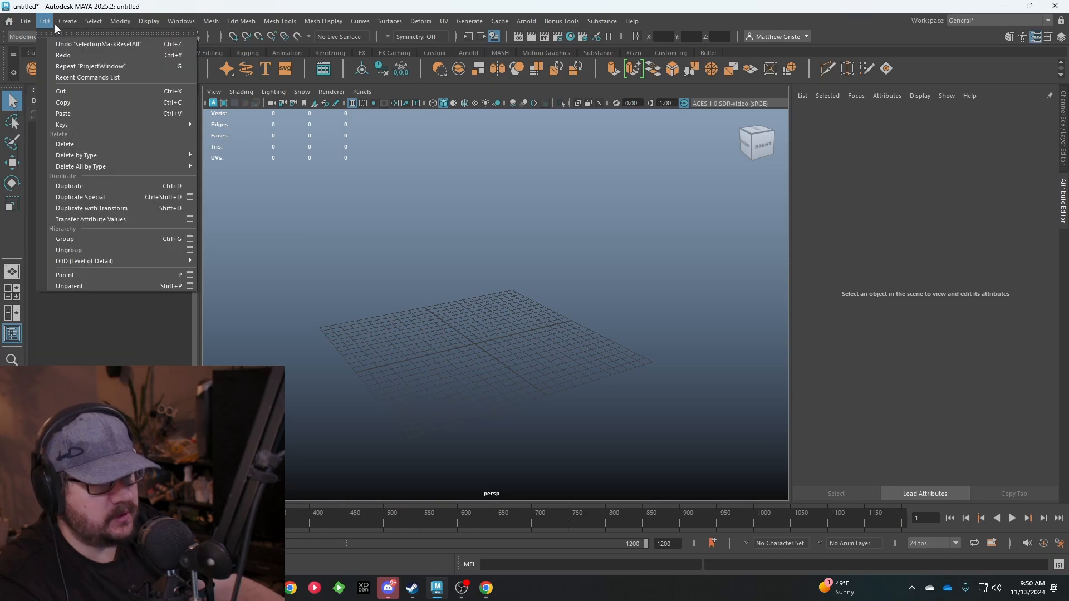
mouse_move(68, 21)
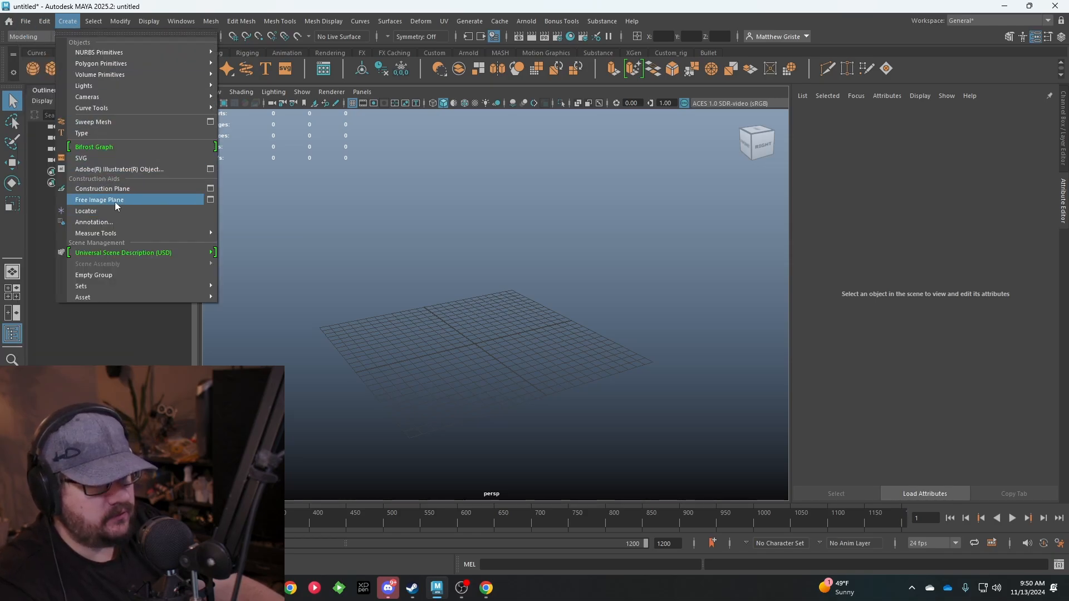
click(199, 204)
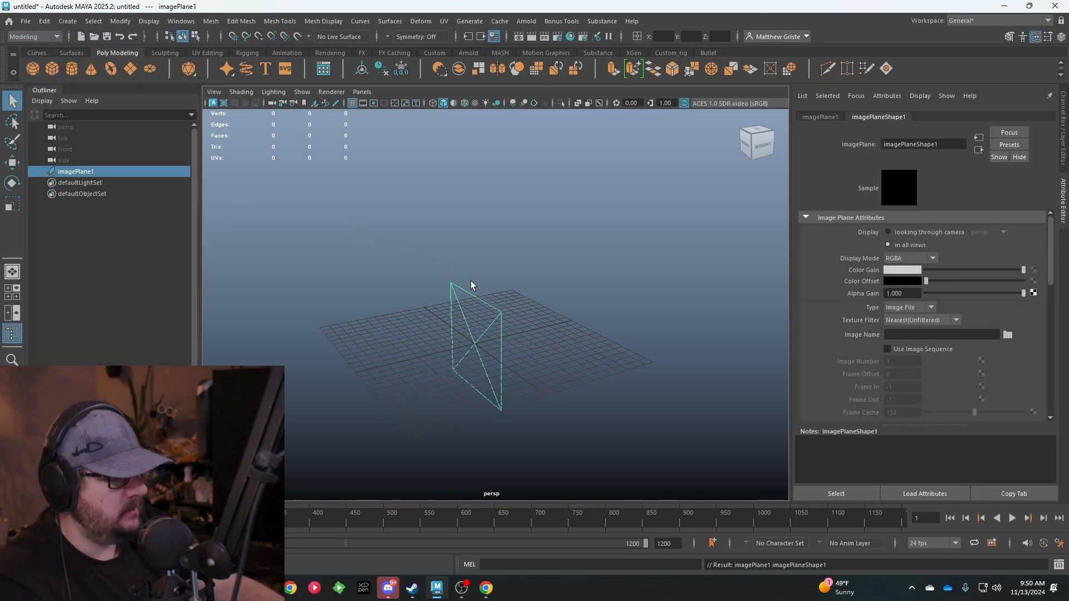
Step: Scale up the empty image plane uniformly and raise it above the grid
key(r)
drag(491, 347, 537, 365)
key(w)
drag(475, 283, 477, 174)
alt+drag(447, 236, 641, 226)
Step: Load the coffee mug reference photo from the project's images folder onto the image plane
click(1007, 335)
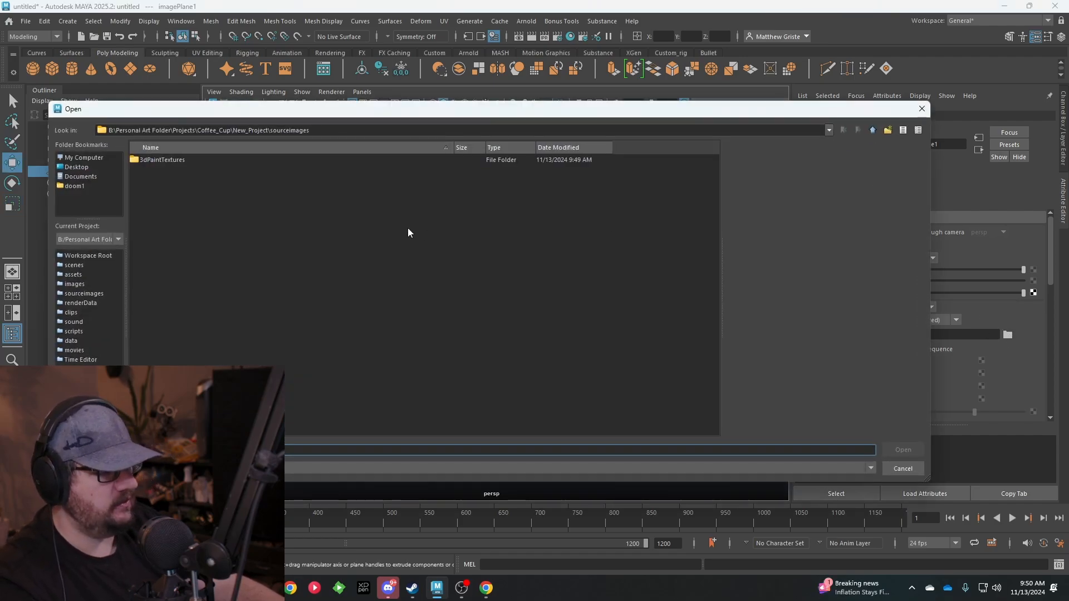
click(874, 131)
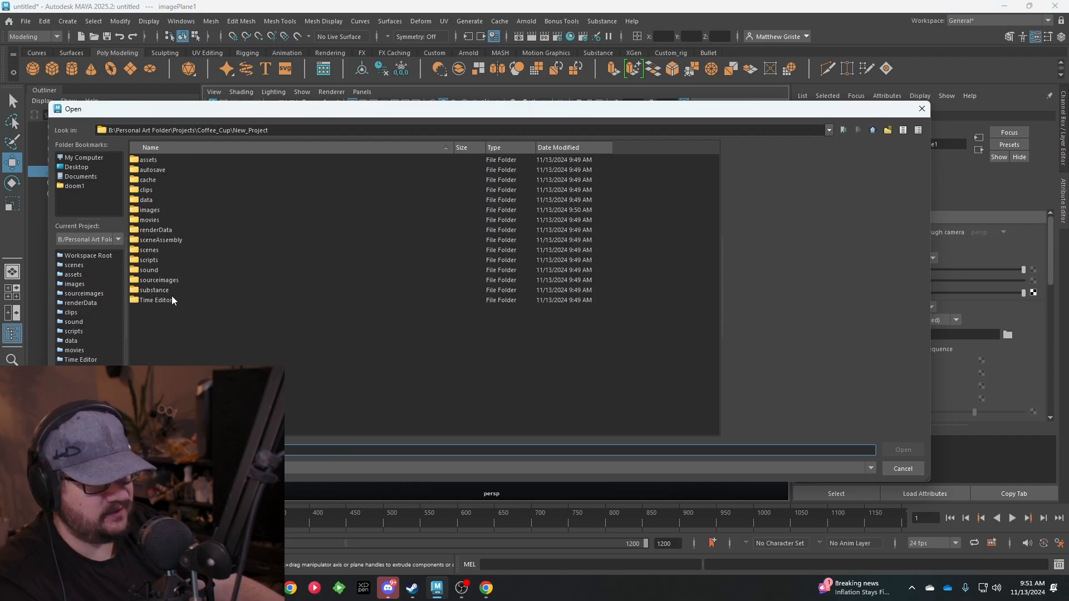
double_click(150, 210)
double_click(196, 160)
Step: Enlarge the mug image plane and position it upright above the back edge of the grid
scroll(529, 243, up, 4)
alt+drag(529, 244, 457, 258)
key(e)
key(r)
drag(459, 192, 539, 191)
key(w)
drag(468, 206, 466, 168)
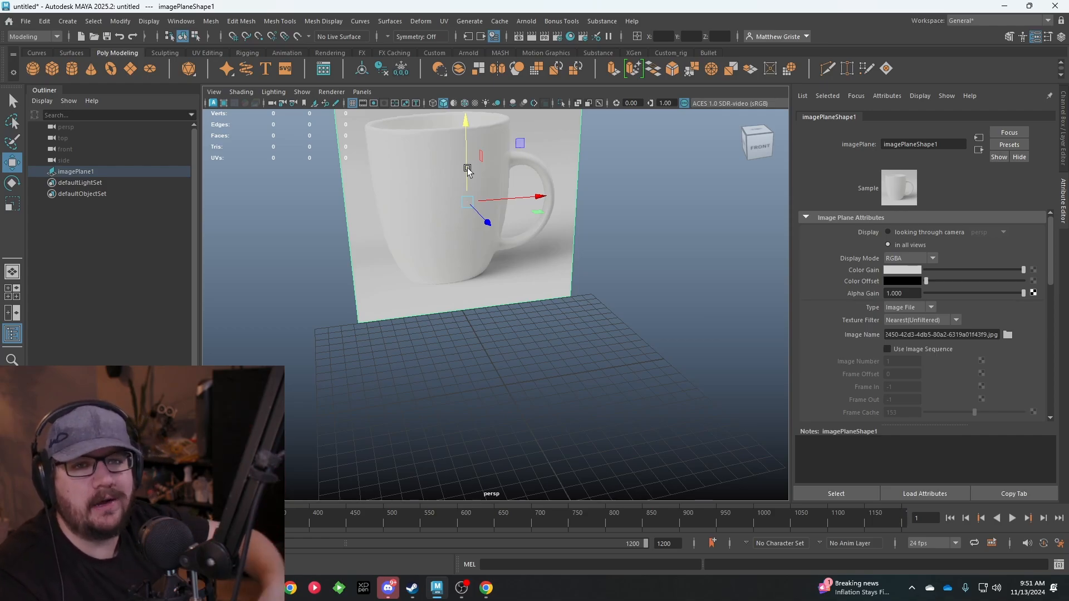
alt+right_drag(489, 167, 417, 225)
mouse_move(418, 226)
alt+mouse_down()
mouse_move(359, 218)
mouse_move(420, 217)
alt+mouse_up()
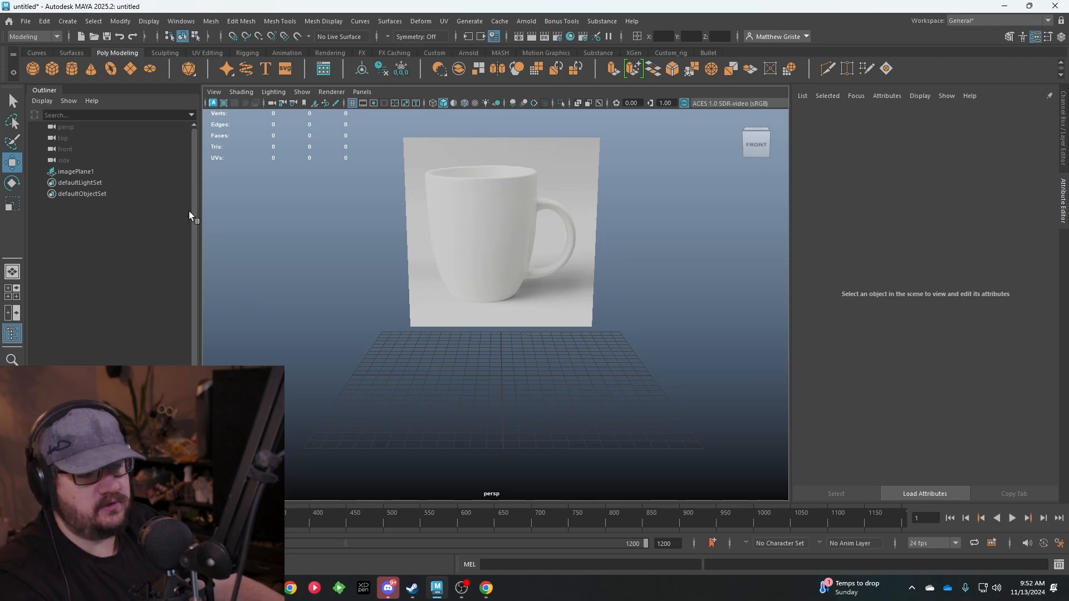
Step: Create a polygon cylinder, scale it up to roughly the mug's size and raise it onto the grid
click(73, 67)
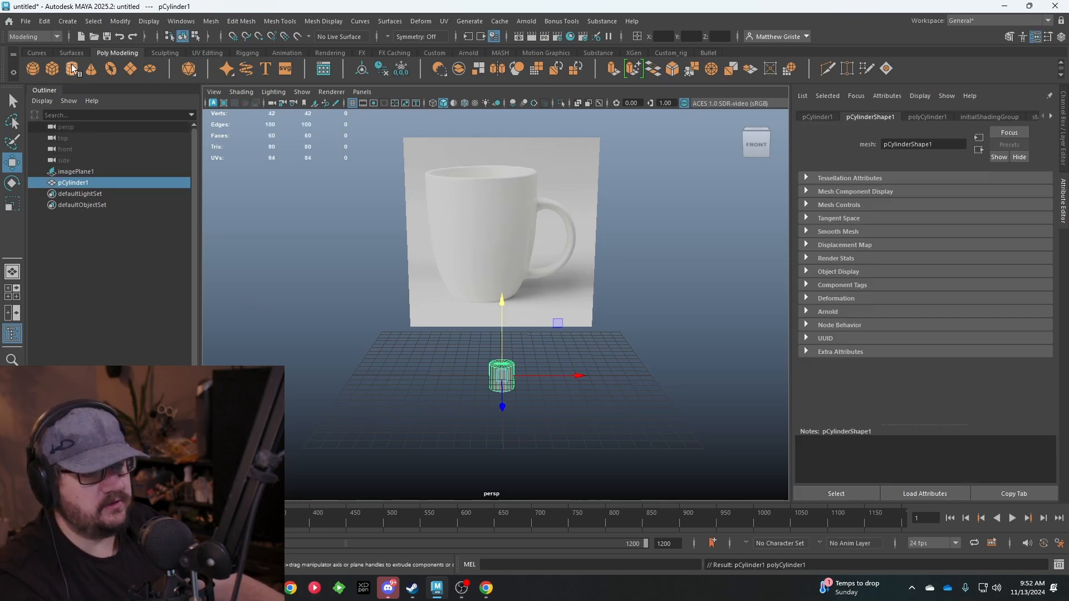
key(e)
key(r)
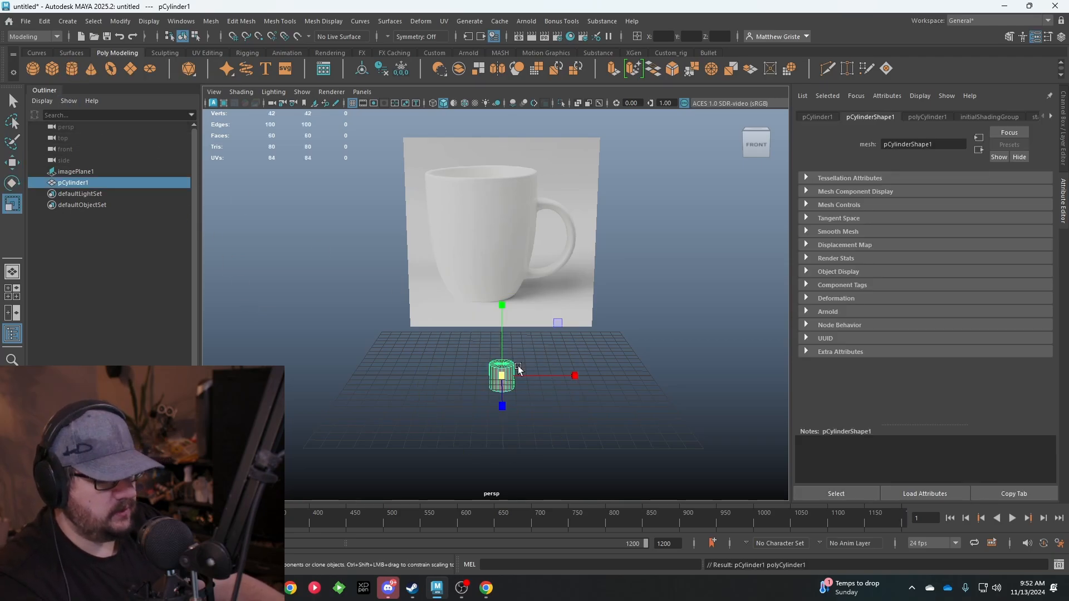
drag(517, 366, 564, 385)
key(w)
drag(501, 335, 530, 312)
key(r)
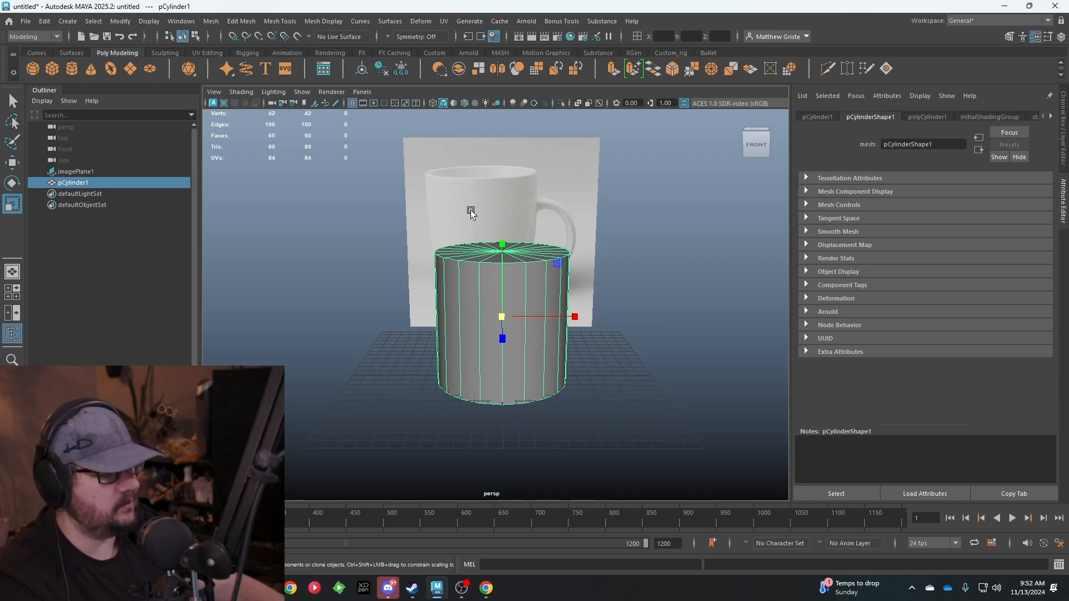
alt+drag(470, 212, 412, 301)
key(w)
click(399, 302)
drag(413, 156, 499, 250)
right_drag(495, 262, 494, 283)
alt+drag(493, 279, 478, 256)
right_drag(478, 255, 529, 230)
click(576, 278)
alt+drag(575, 279, 403, 224)
alt+drag(488, 283, 523, 273)
click(547, 263)
Step: Raise the cylinder's top ring of vertices and scale it outward so the body tapers toward the base
right_drag(496, 255, 453, 253)
alt+drag(462, 259, 482, 248)
drag(428, 200, 590, 262)
scroll(510, 172, up, 3)
drag(509, 175, 509, 140)
key(r)
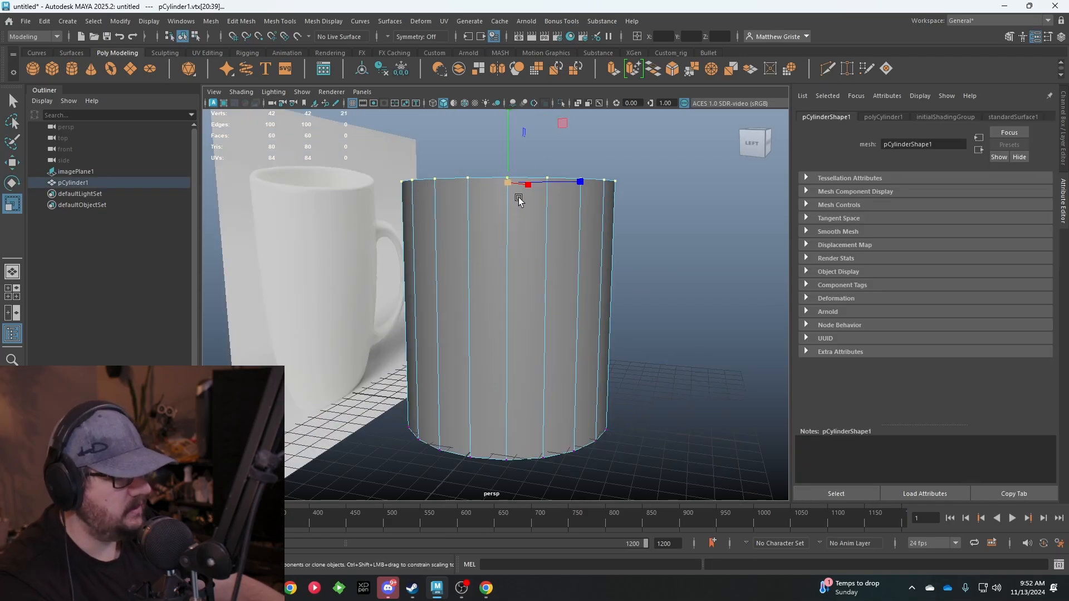
alt+drag(628, 238, 564, 200)
scroll(563, 199, down, 5)
alt+drag(564, 237, 327, 245)
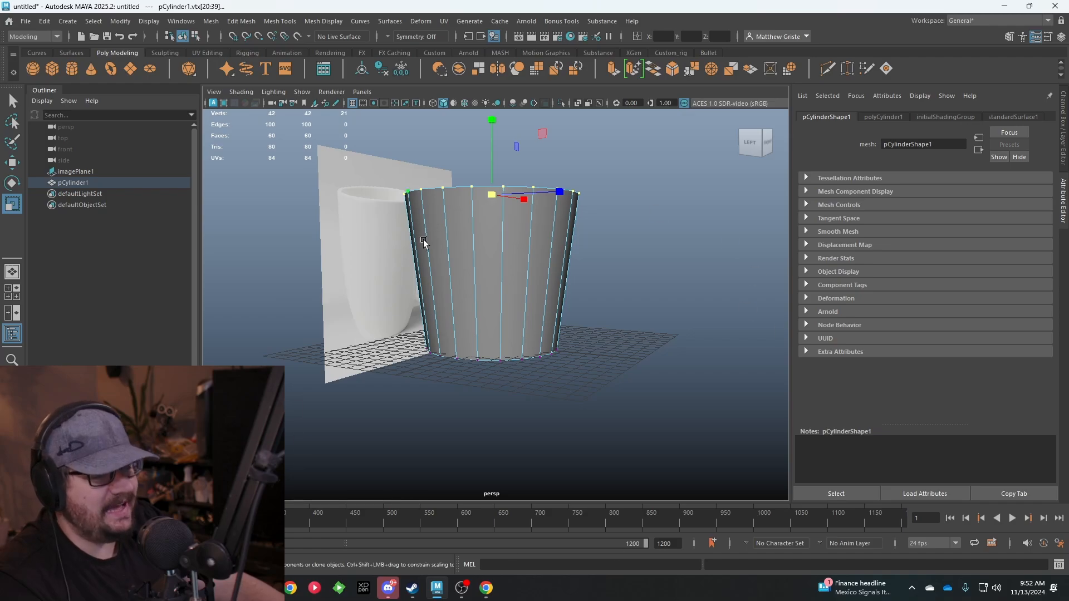
alt+drag(550, 313, 403, 239)
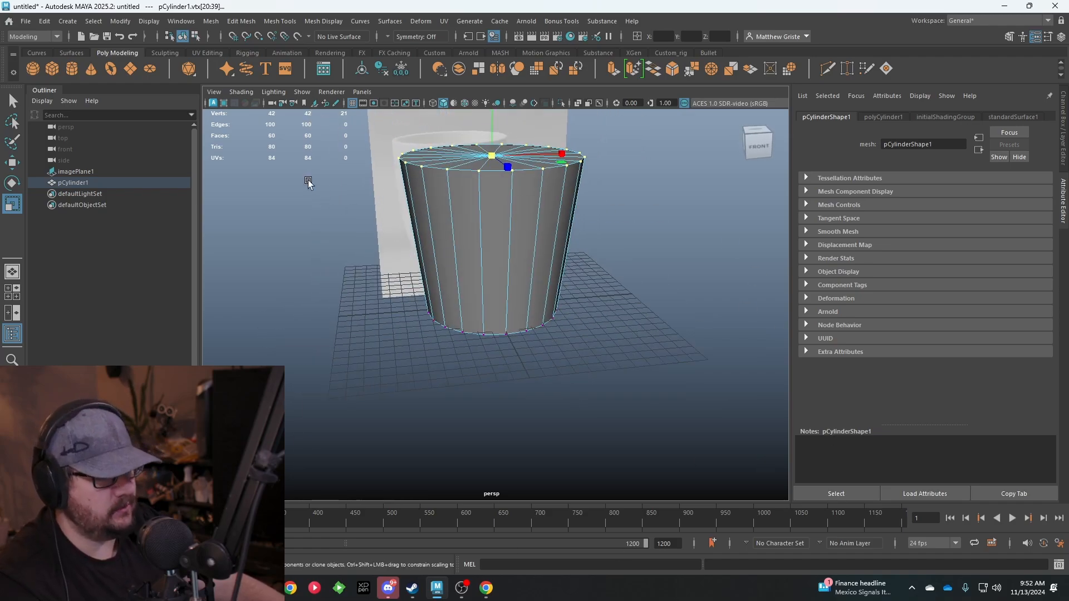
Step: Insert two horizontal edge loops around the cylinder, one near the top and one near the base
click(53, 38)
click(51, 38)
click(280, 21)
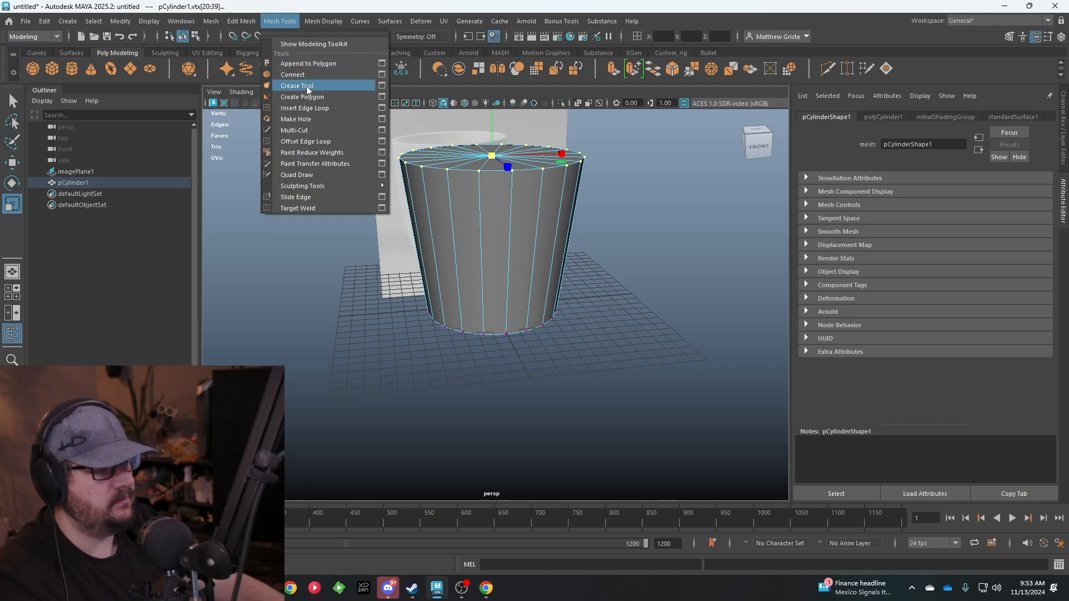
click(305, 106)
click(504, 201)
drag(502, 283, 501, 281)
key(q)
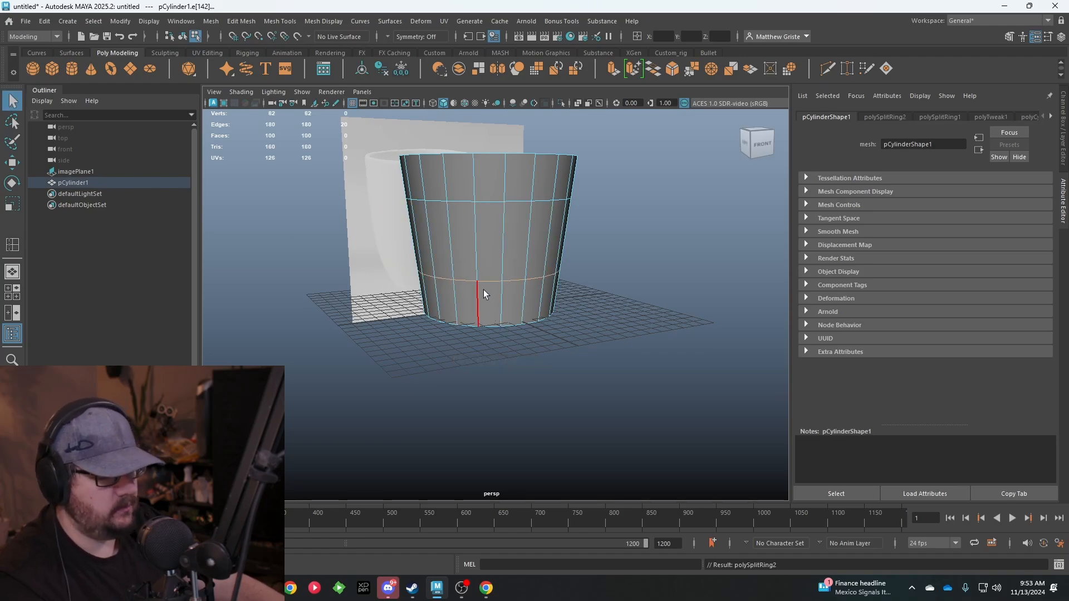
Step: Scale the lower and upper edge loops outward to give the cup's side a rounded profile
key(e)
key(r)
alt+drag(490, 266, 490, 260)
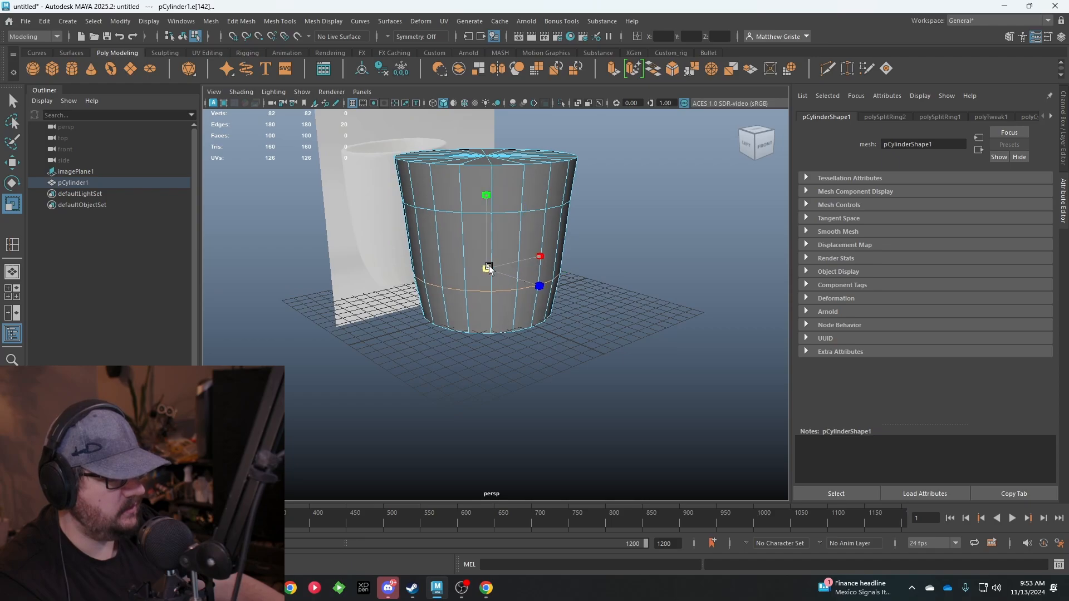
double_click(468, 212)
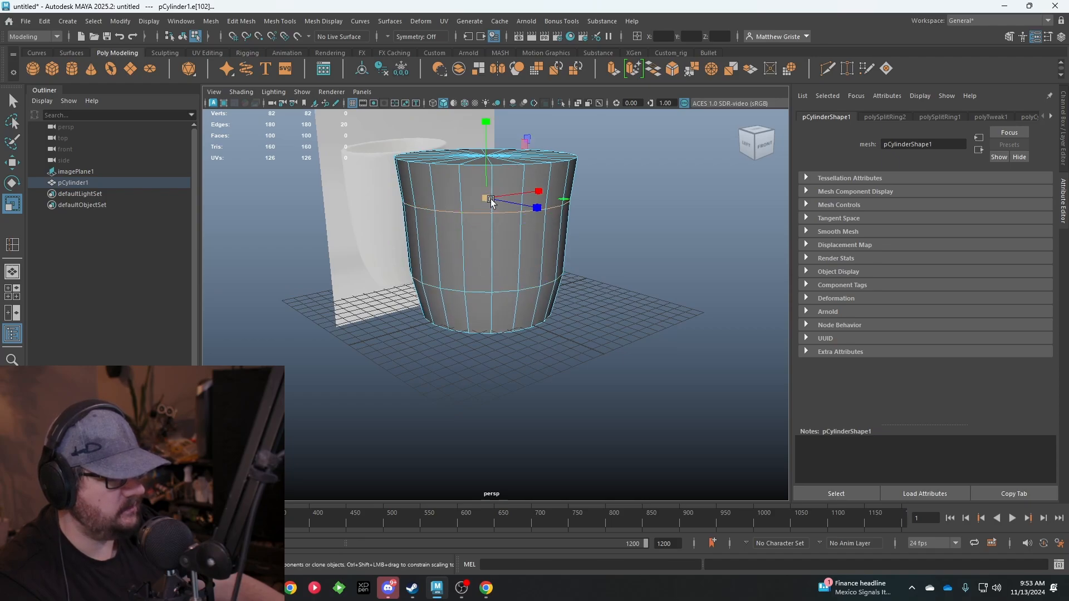
alt+drag(498, 199, 384, 184)
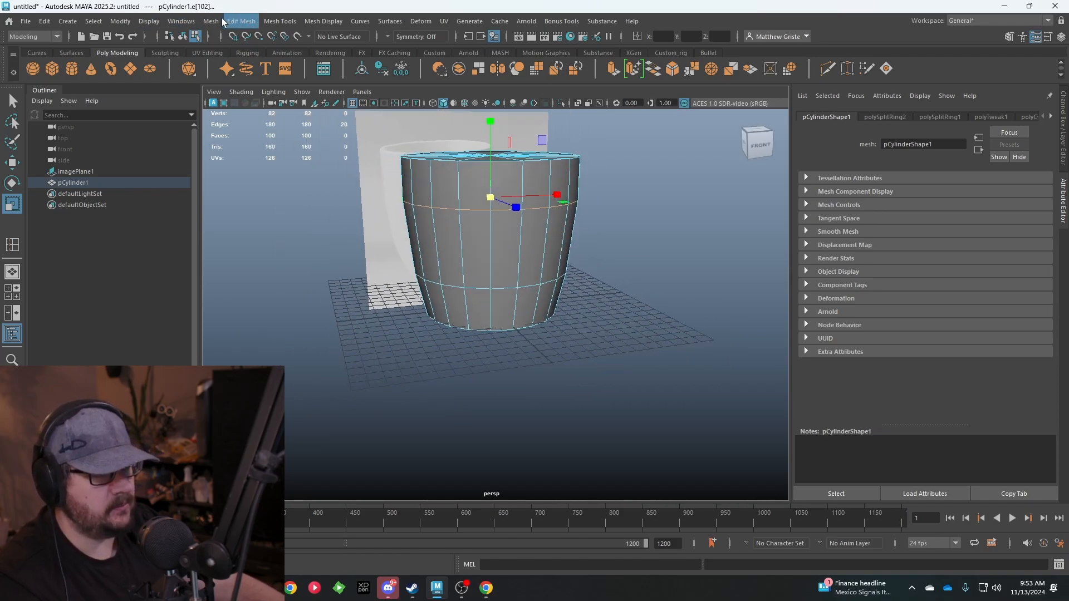
Step: Insert three more horizontal edge loops: at mid-height, just below the rim and just above the base
click(241, 21)
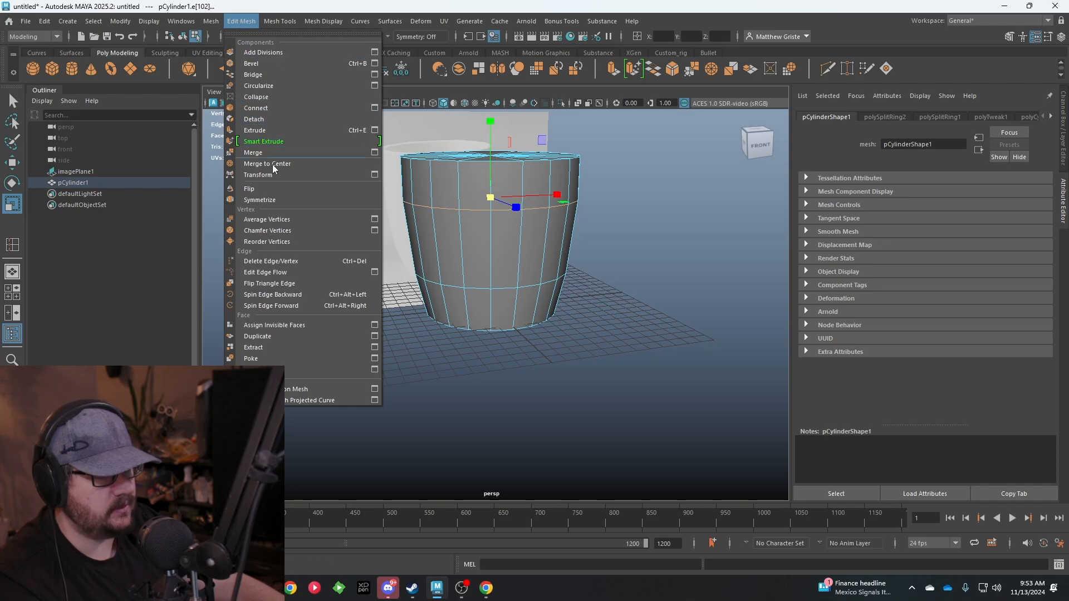
alt+middle_drag(601, 216, 581, 236)
alt+drag(581, 235, 573, 234)
shift+right_drag(523, 313, 502, 390)
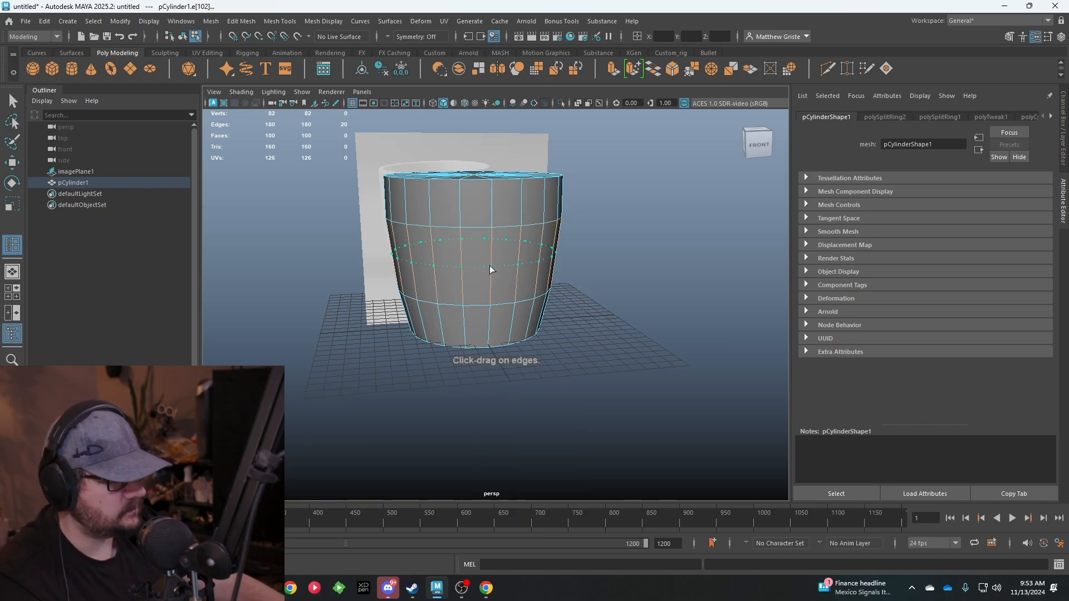
click(492, 268)
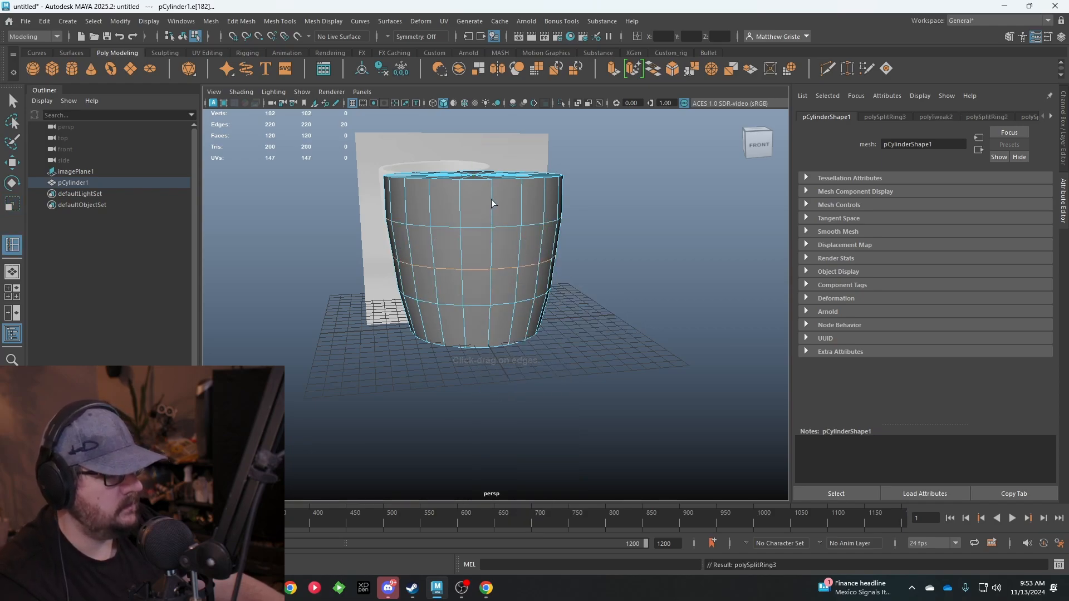
click(491, 199)
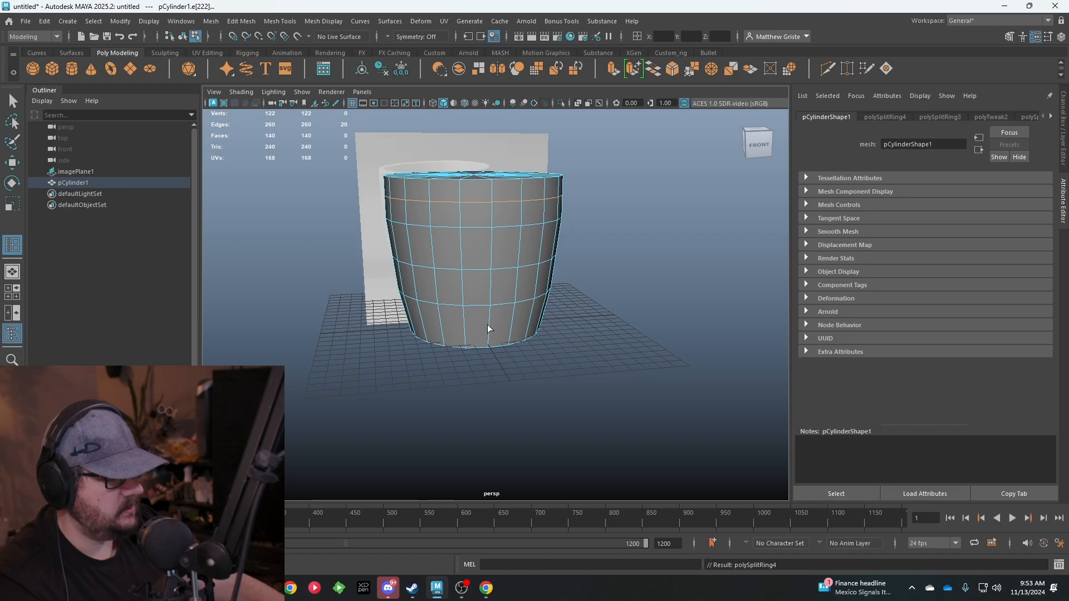
click(465, 319)
key(q)
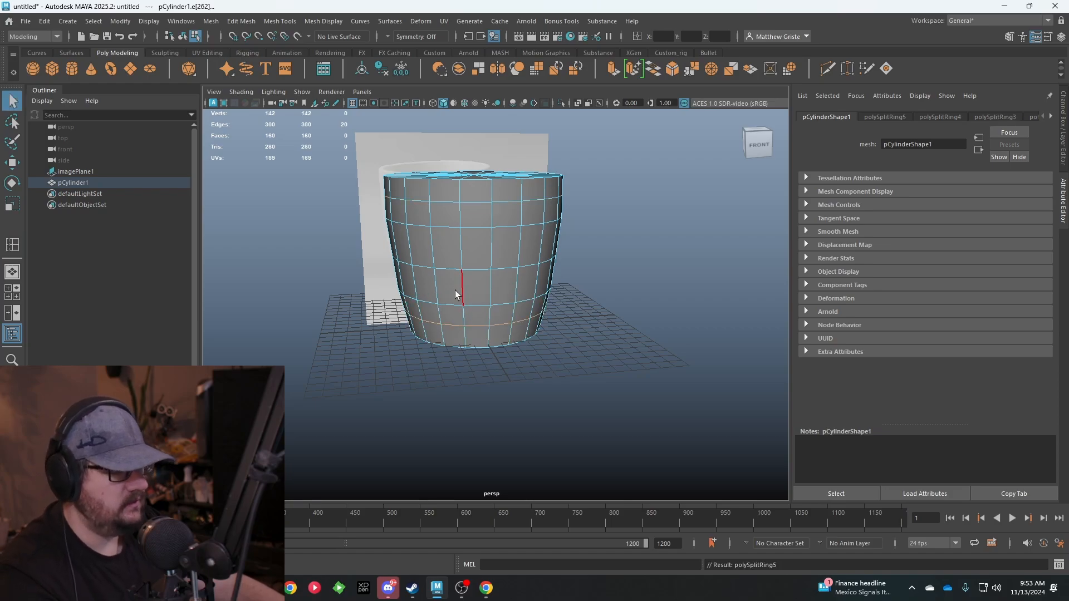
Step: Refine the cup's curve by scaling the middle edge loop and the two loops below the rim slightly outward
scroll(448, 272, up, 5)
double_click(466, 240)
key(w)
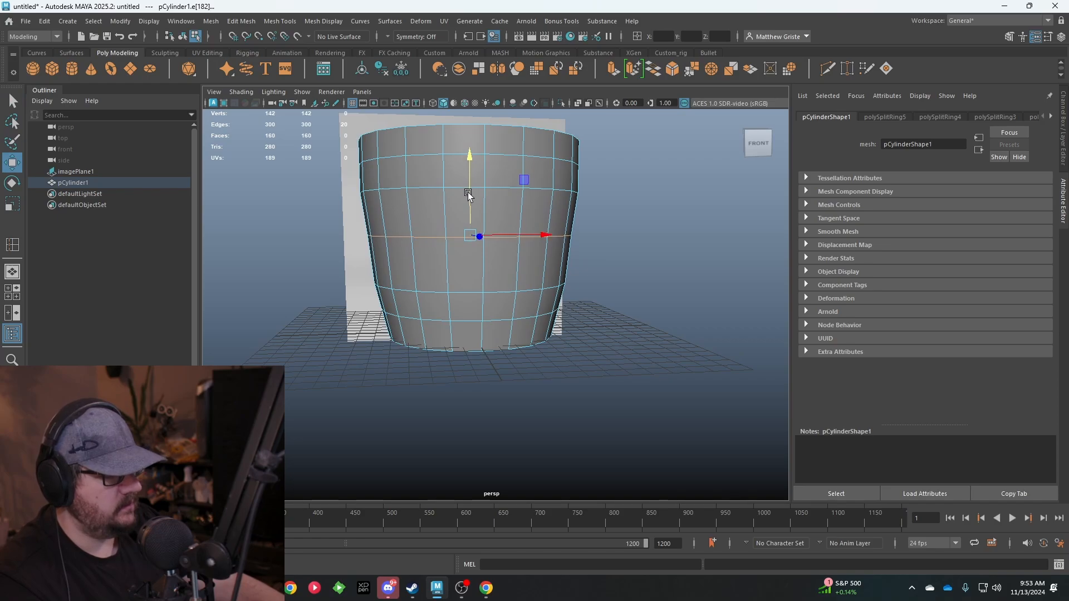
key(r)
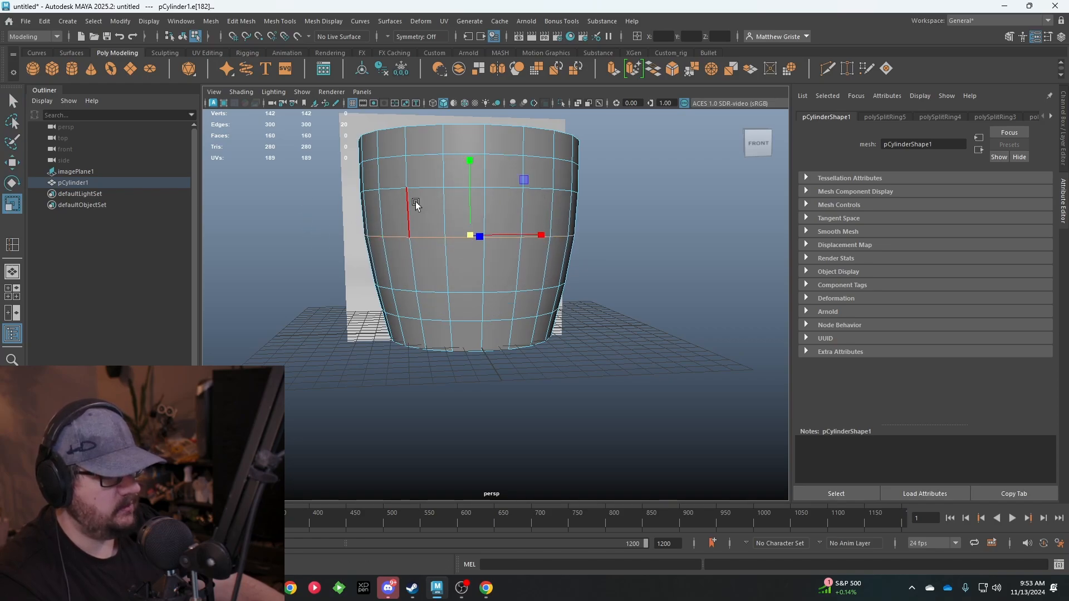
double_click(394, 157)
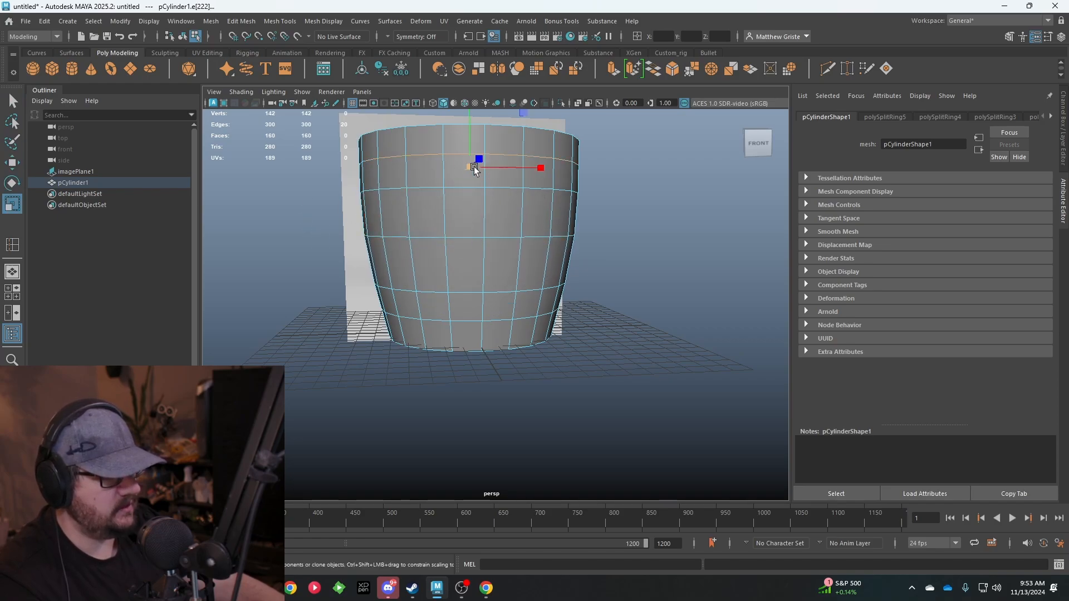
double_click(427, 188)
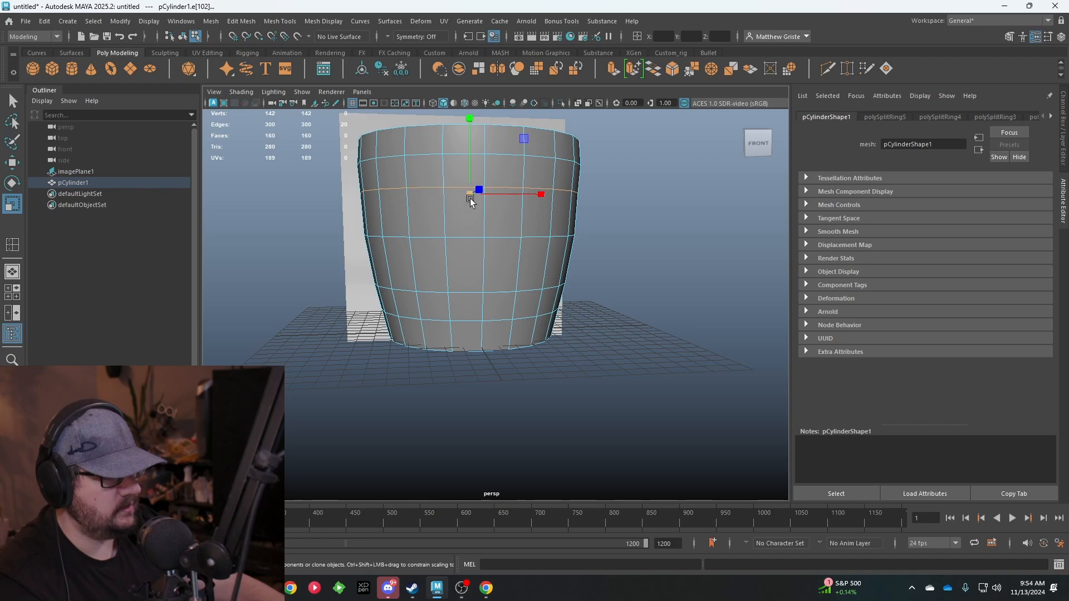
alt+drag(429, 299, 331, 270)
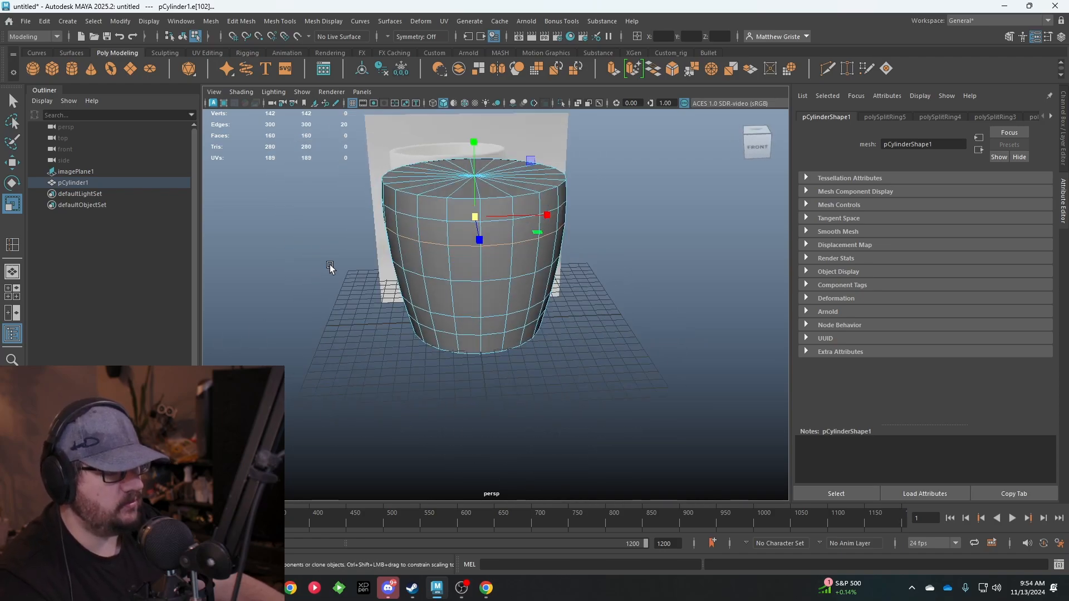
Step: Switch to face selection and select all the triangular cap faces on top of the cup
alt+drag(425, 193, 546, 234)
scroll(525, 233, up, 2)
alt+drag(345, 230, 567, 259)
alt+drag(305, 406, 541, 267)
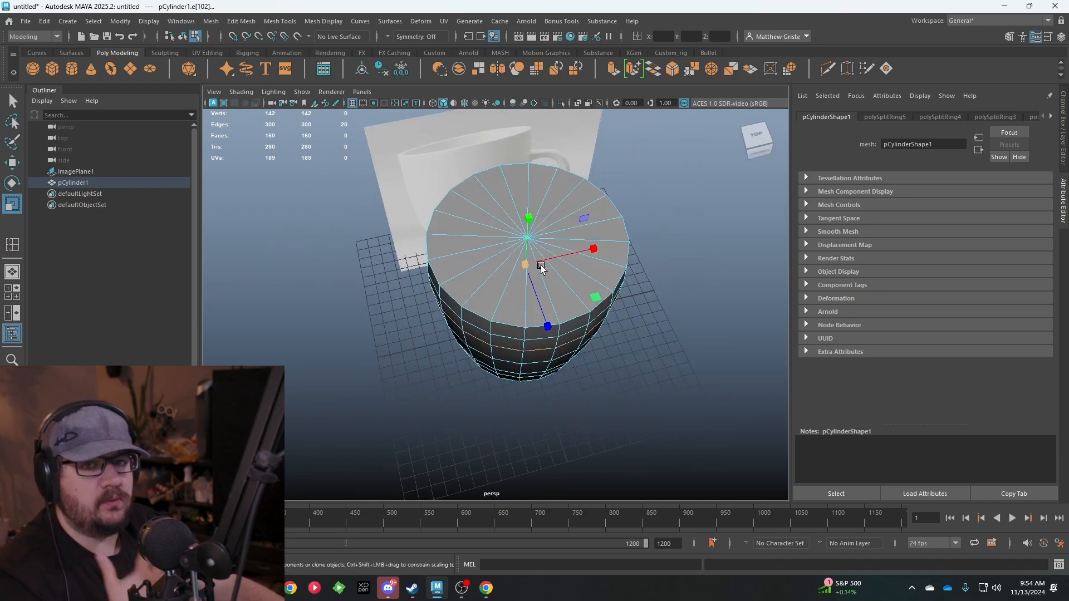
scroll(541, 267, up, 2)
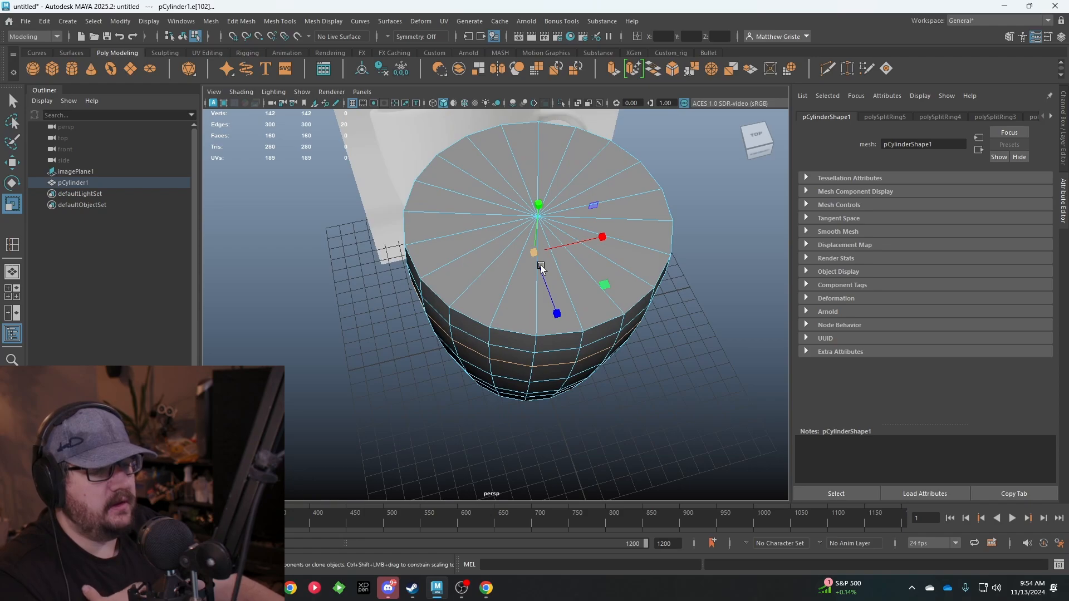
right_drag(529, 232, 590, 225)
alt+drag(675, 348, 458, 206)
right_drag(458, 206, 473, 251)
mouse_move(436, 267)
alt+mouse_down()
mouse_move(446, 303)
mouse_move(407, 316)
mouse_move(382, 264)
mouse_move(409, 165)
alt+mouse_up()
click(432, 313)
mouse_move(532, 186)
shift+mouse_down()
mouse_move(506, 319)
mouse_move(469, 319)
mouse_move(594, 299)
mouse_move(563, 191)
shift+mouse_up()
mouse_move(483, 253)
shift+mouse_down()
mouse_move(390, 336)
mouse_move(519, 350)
shift+mouse_up()
shift+drag(507, 265, 511, 261)
alt+drag(511, 262, 585, 139)
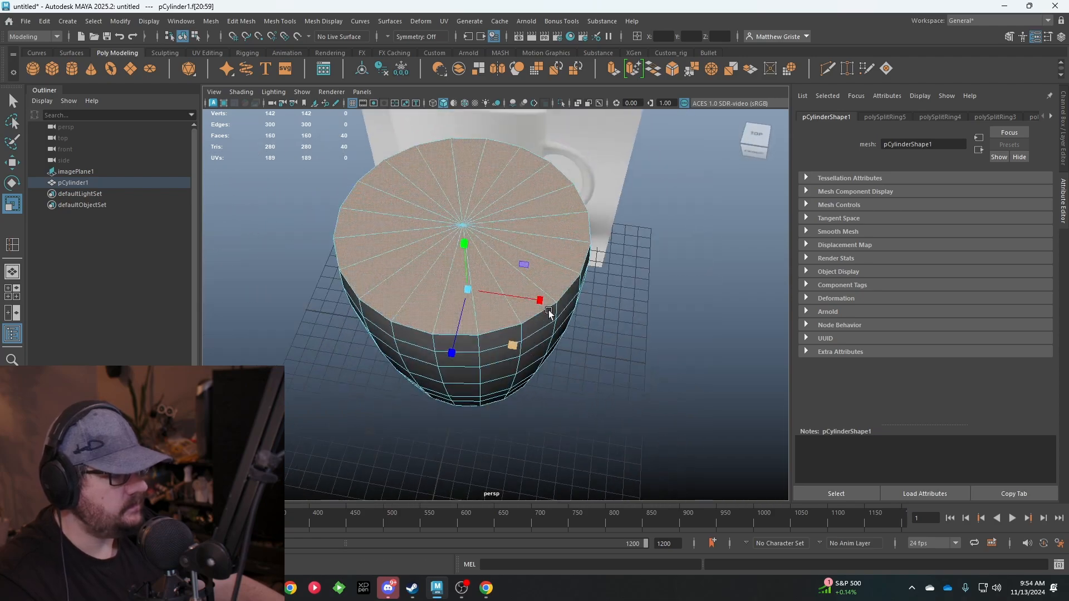
click(611, 72)
alt+middle_drag(455, 319, 484, 320)
alt+drag(484, 320, 557, 263)
key(ctrl+z)
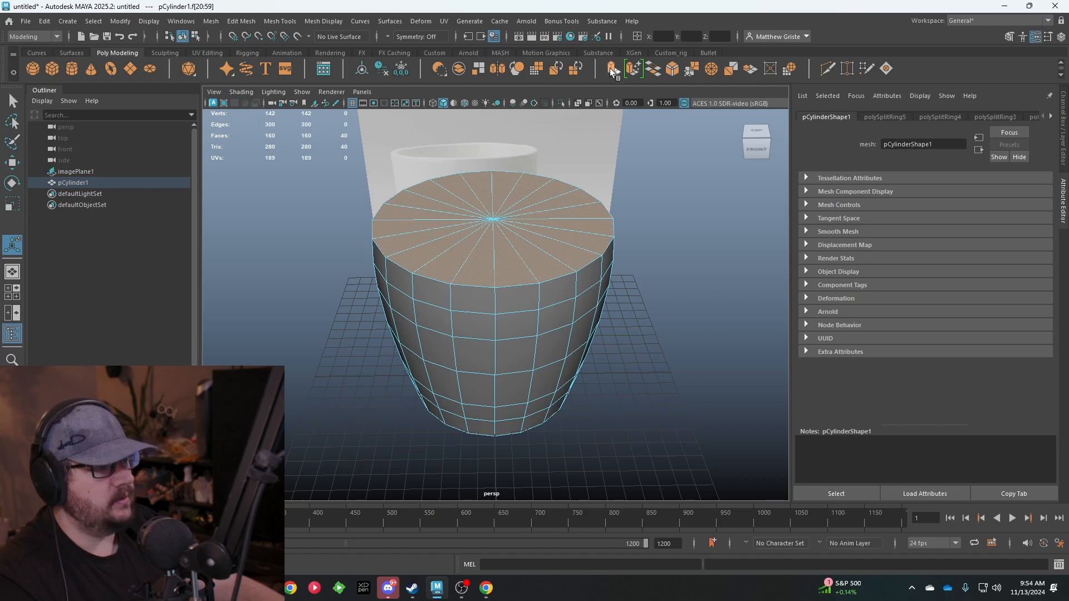
Step: Extrude the cylinder's cap faces, scale them inward to a local scale of 0.683 and delete the inset faces
shift+right_click(510, 254)
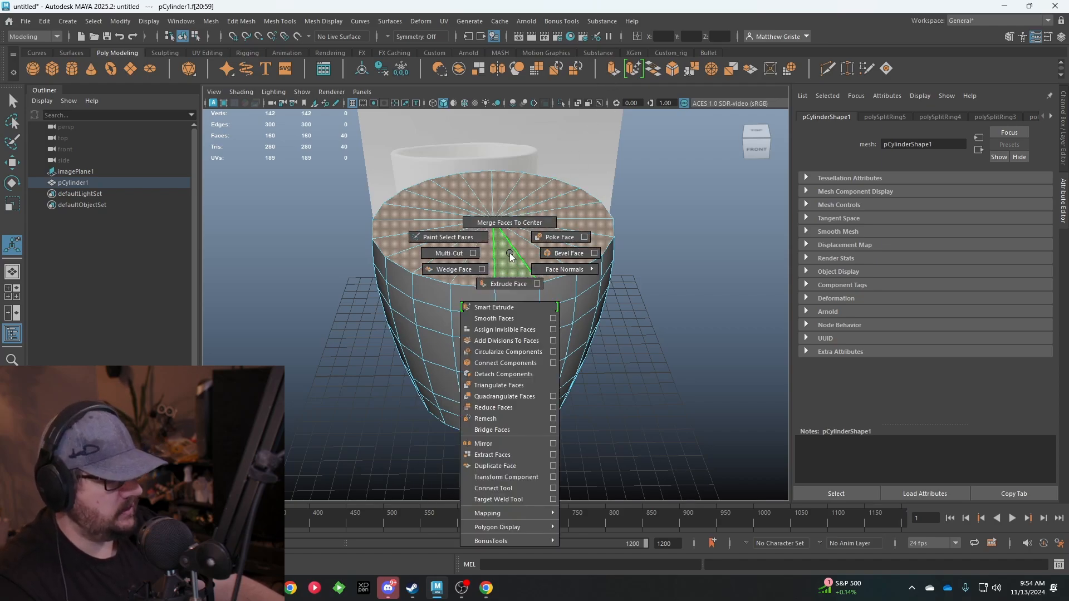
shift+right_drag(508, 290, 508, 290)
alt+drag(516, 256, 482, 262)
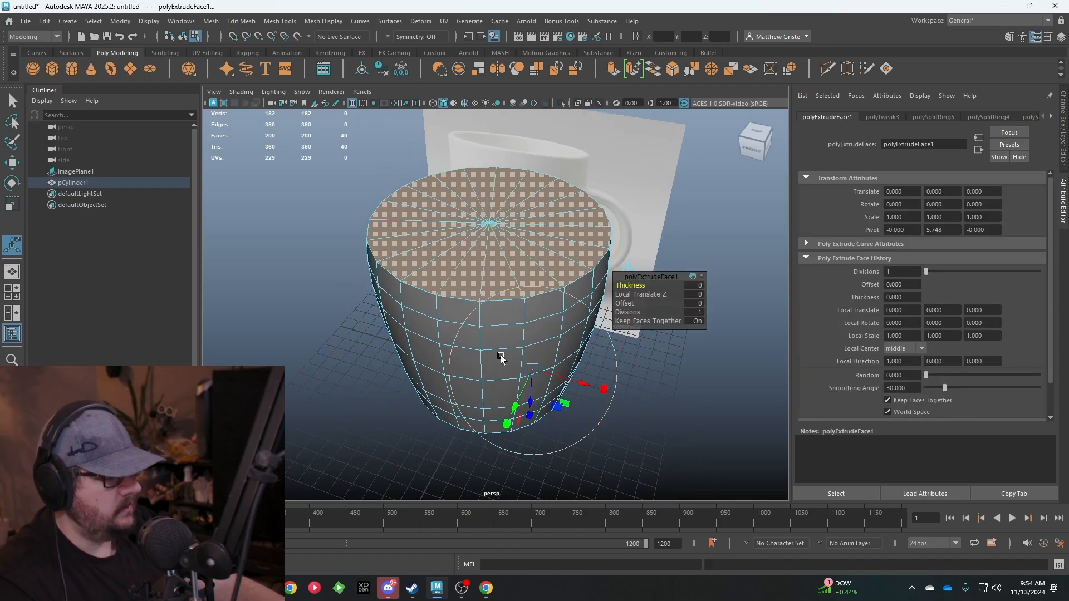
alt+drag(496, 363, 522, 323)
click(549, 353)
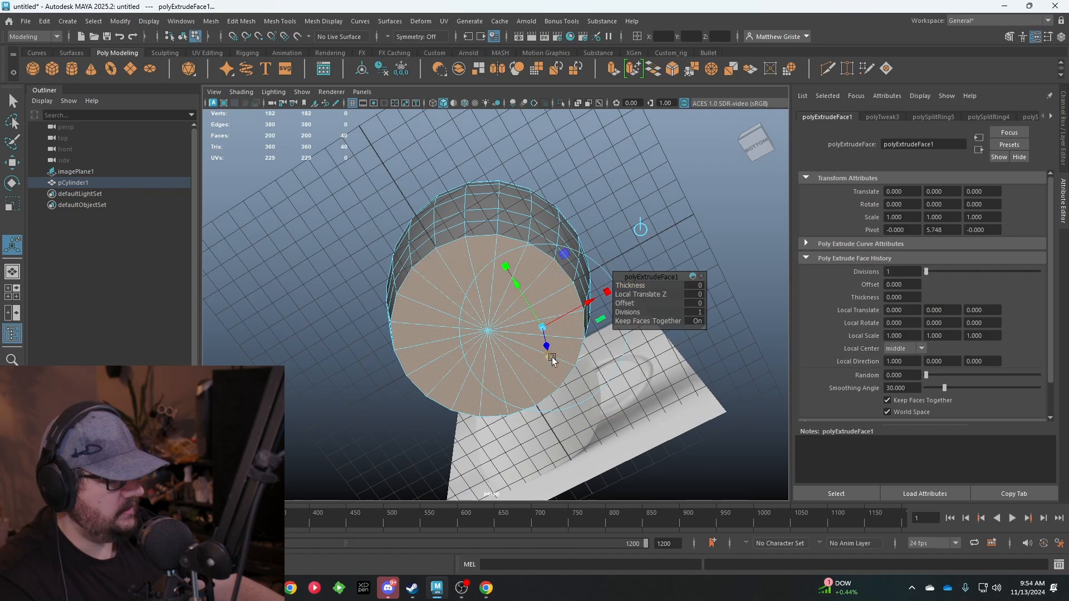
drag(544, 325, 533, 328)
alt+drag(448, 163, 439, 371)
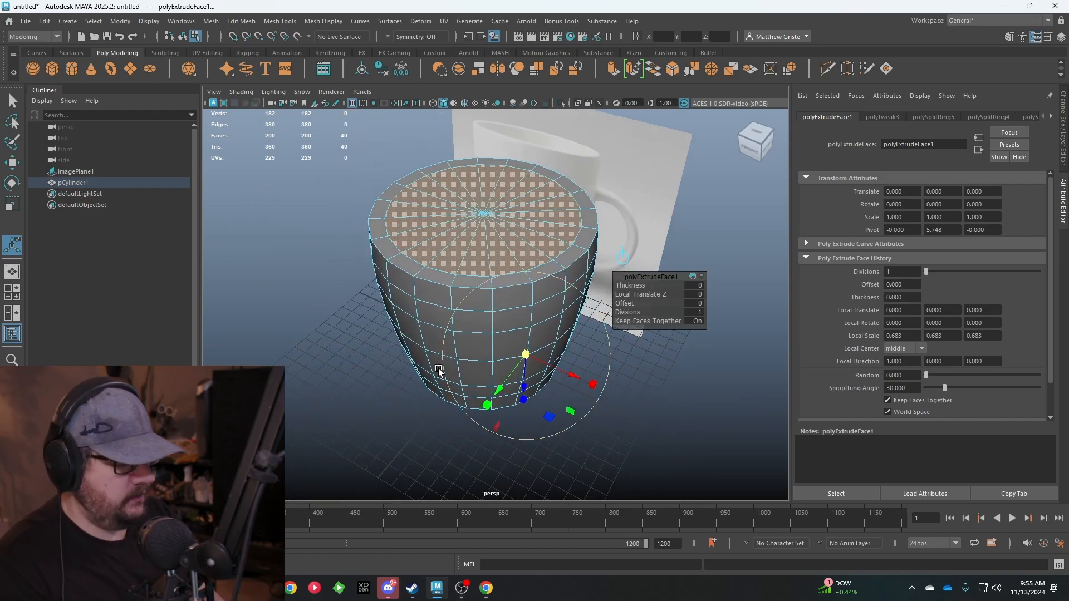
key(Delete)
Step: Select opposite inner rim edges of the top opening and bridge them across with 1 division
right_click(467, 169)
right_drag(465, 167, 464, 137)
double_click(480, 156)
mouse_move(463, 161)
alt+mouse_down()
mouse_move(520, 179)
mouse_move(461, 162)
alt+mouse_up()
right_drag(460, 159, 457, 132)
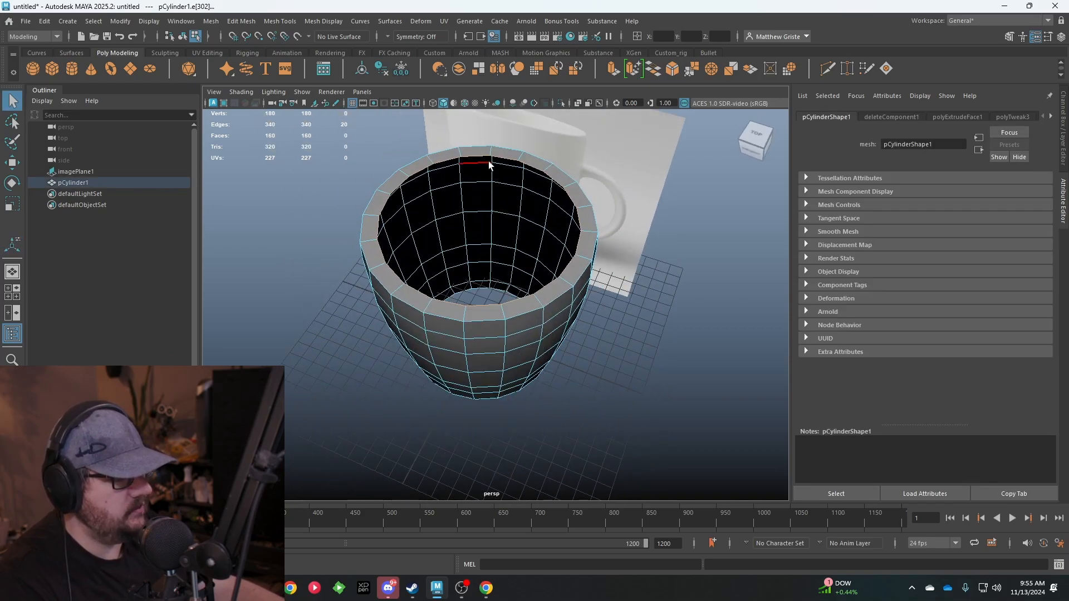
alt+drag(482, 156, 501, 204)
key(space)
key(space)
scroll(335, 208, up, 2)
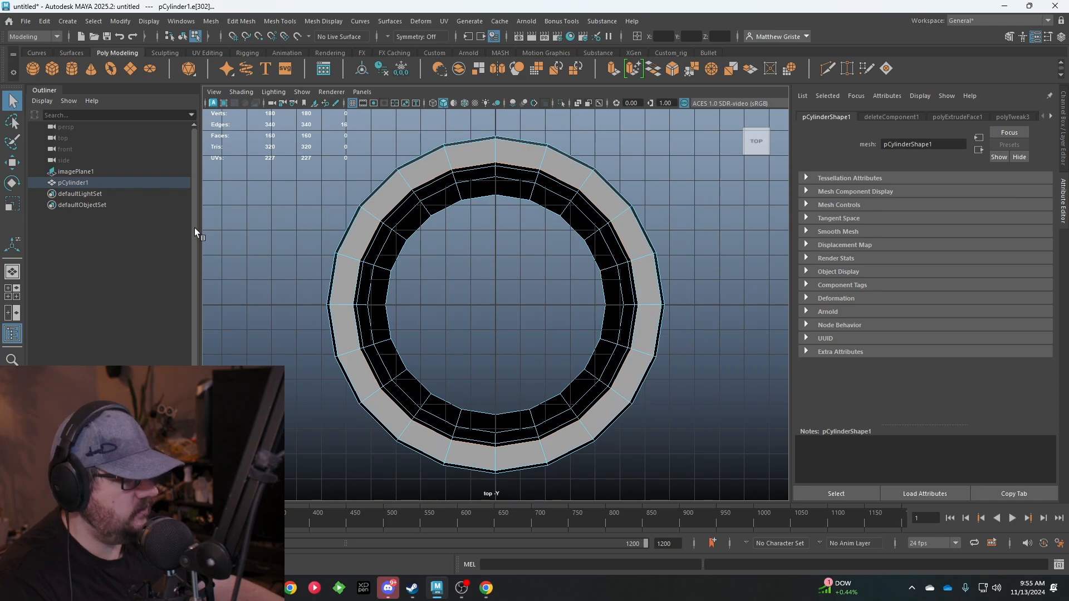
scroll(613, 259, down, 1)
alt+middle_drag(611, 219, 611, 205)
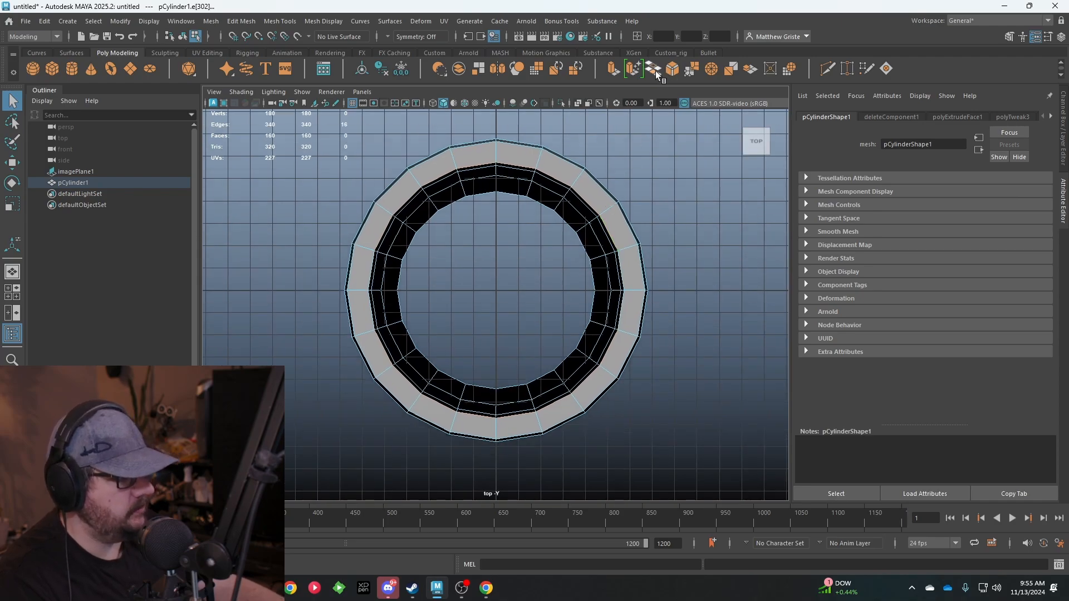
click(656, 73)
drag(627, 285, 632, 286)
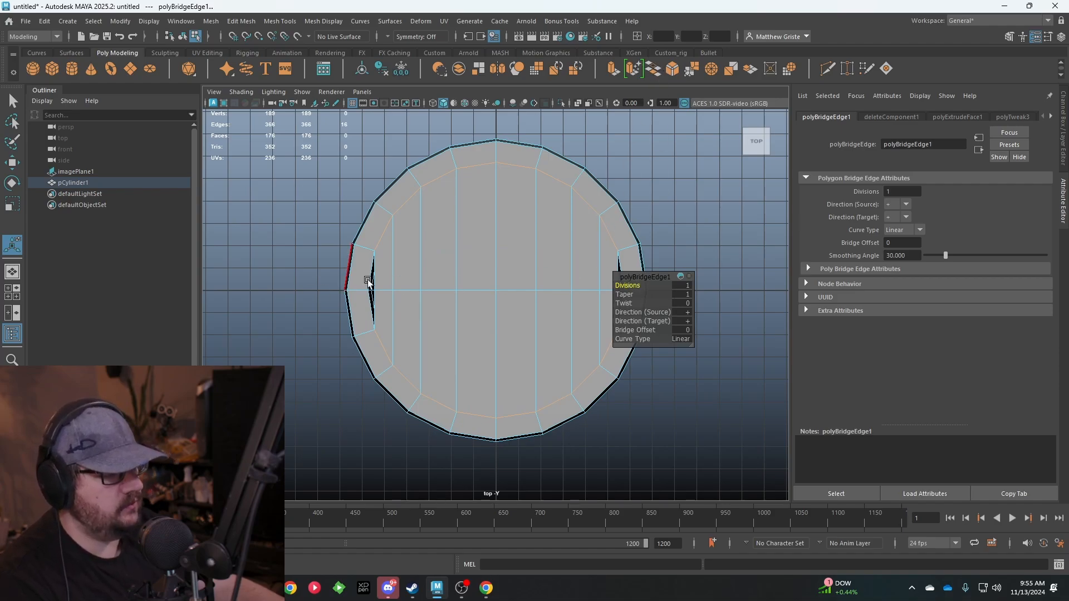
alt+middle_drag(513, 141, 535, 123)
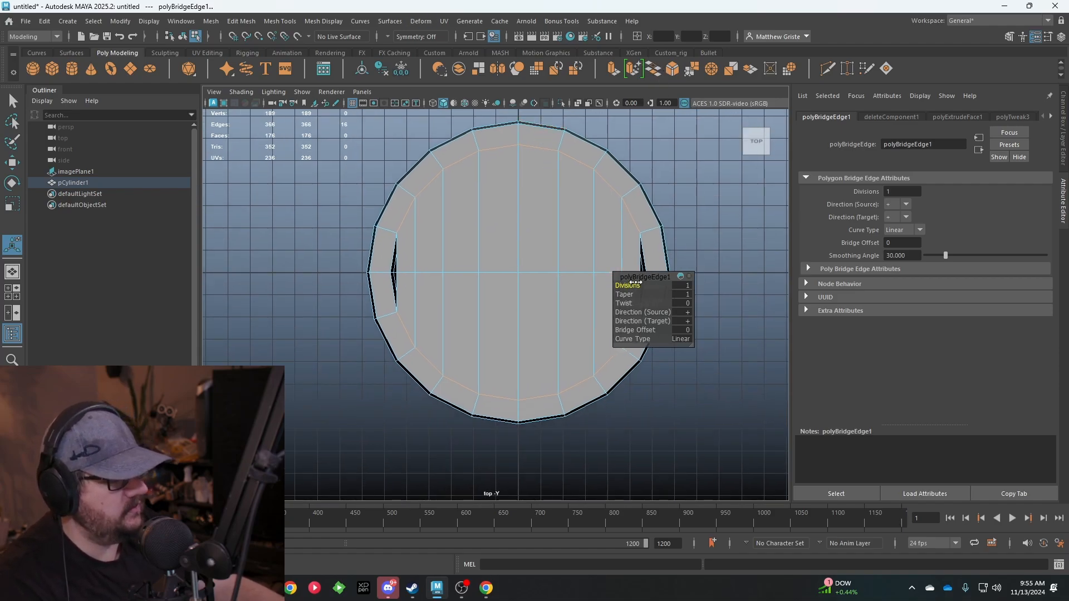
drag(650, 285, 630, 286)
Step: Switch to vertex selection, return to the perspective view and activate the Target Weld tool on the mesh
right_drag(370, 226, 316, 229)
scroll(408, 240, up, 3)
scroll(546, 246, up, 2)
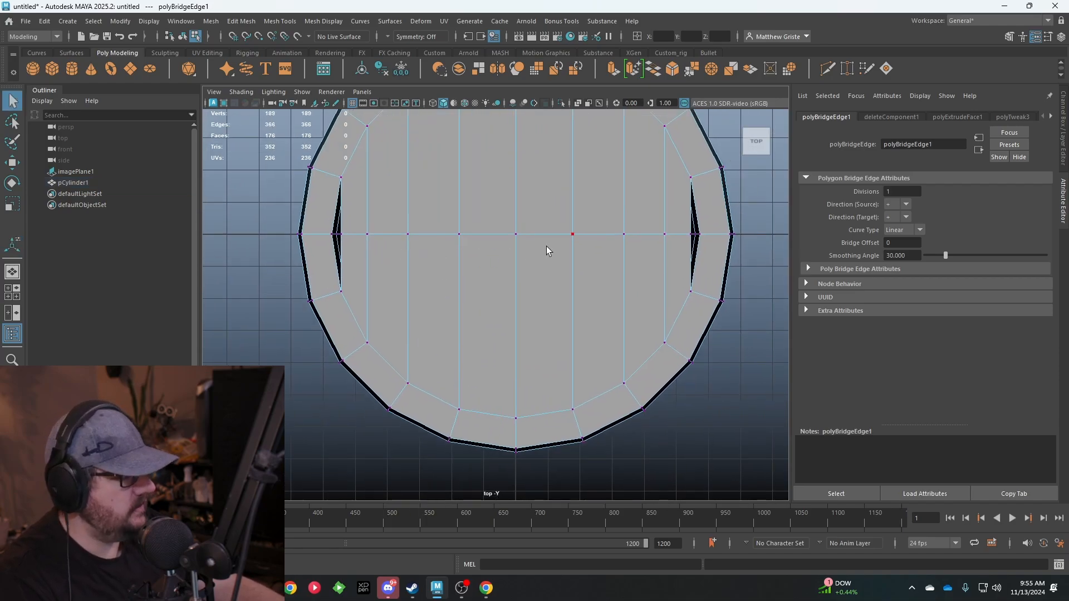
key(space)
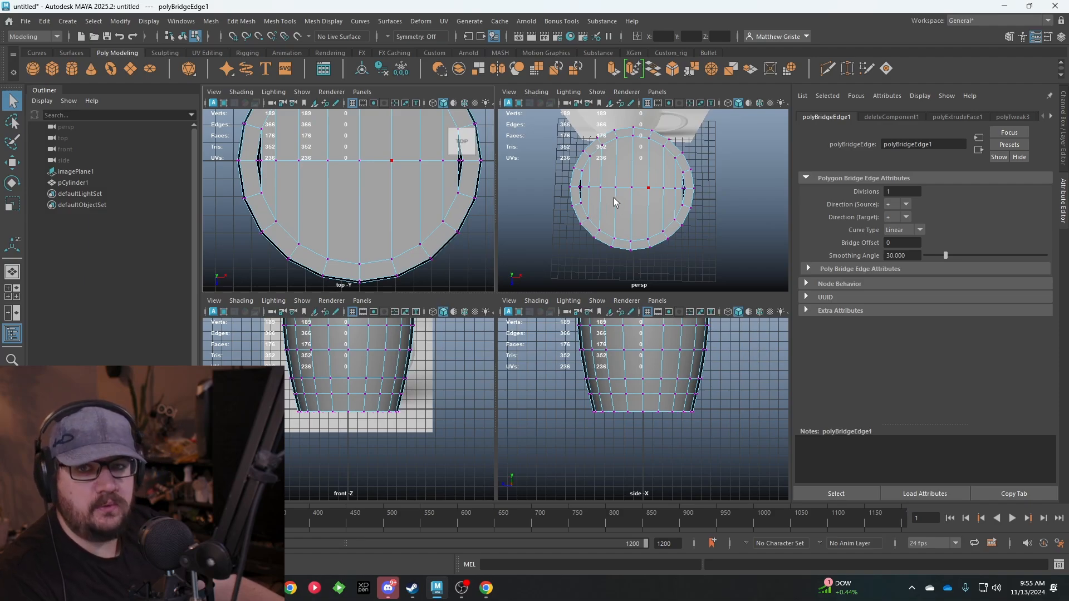
key(space)
key(space)
key(space)
key(space)
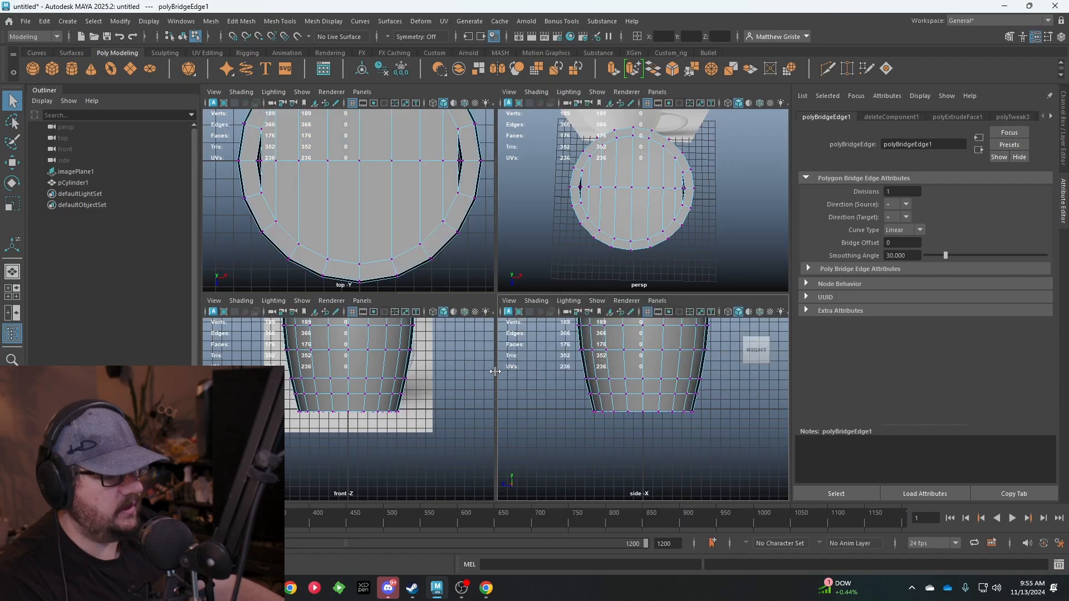
key(space)
key(space)
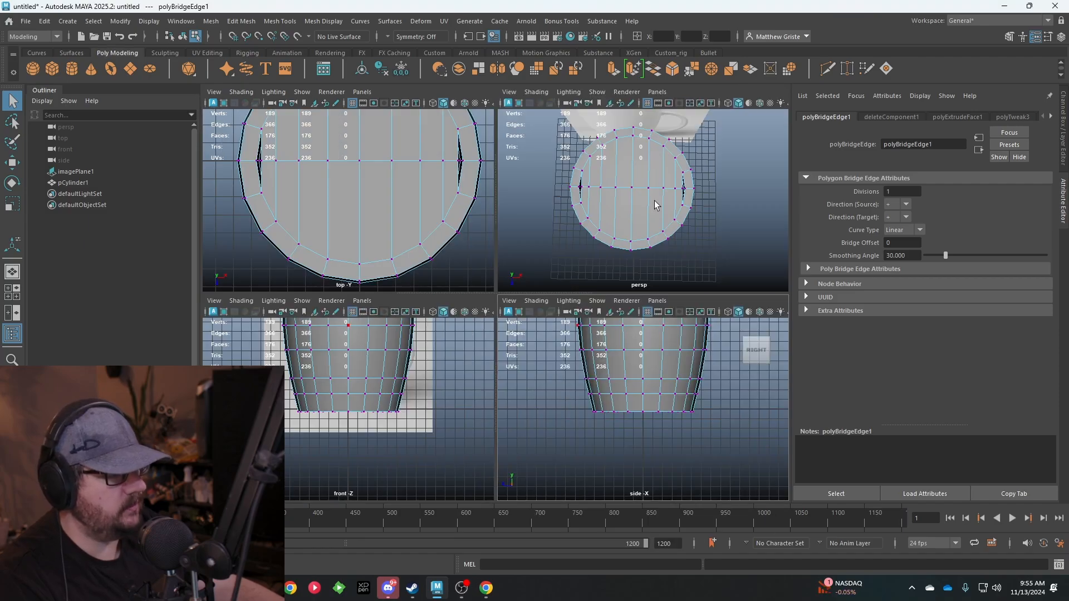
key(space)
alt+drag(622, 207, 309, 260)
scroll(516, 162, up, 3)
alt+middle_drag(563, 162, 568, 175)
alt+drag(567, 174, 563, 154)
click(548, 335)
shift+right_click(650, 327)
mouse_move(650, 325)
shift+right_down()
mouse_move(648, 291)
mouse_move(642, 335)
shift+right_up()
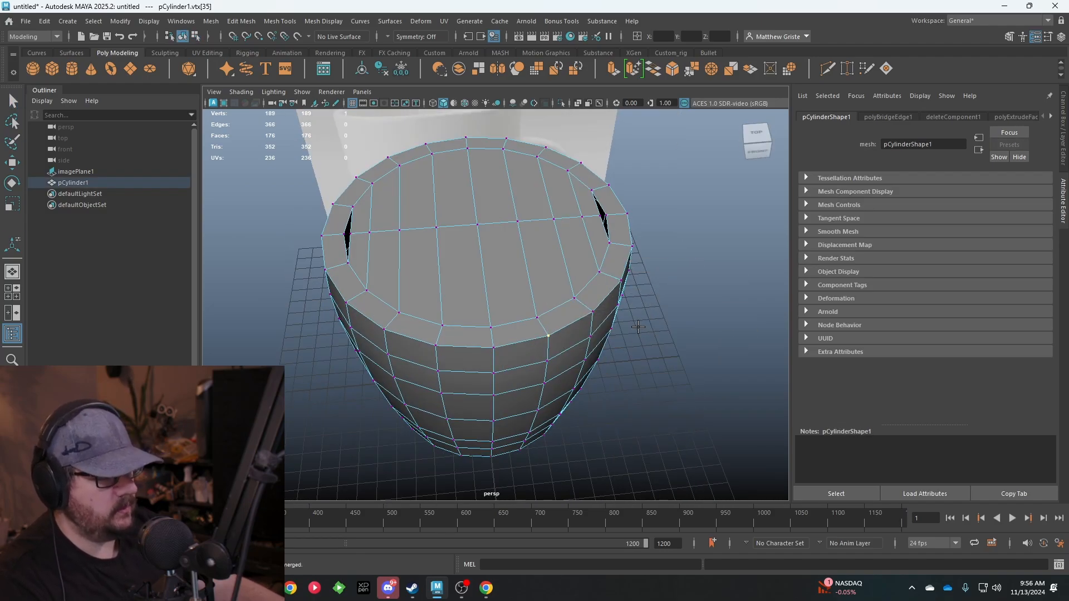
Step: Try to target-weld the vertices across one side gap of the bridged top cap, and undo the weld
alt+middle_drag(568, 283, 585, 301)
alt+drag(585, 301, 490, 345)
scroll(357, 247, up, 4)
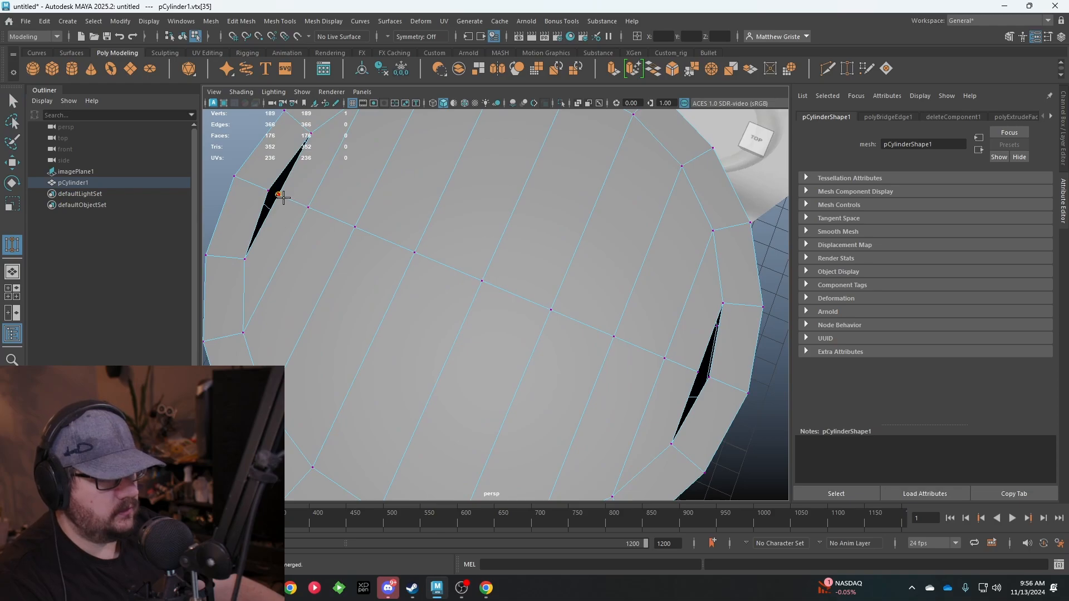
drag(266, 187, 268, 190)
alt+middle_drag(470, 278, 527, 198)
key(ctrl+z)
Step: Target-weld the middle vertices across both side gaps of the top cap and return to object selection
alt+drag(527, 198, 546, 200)
click(539, 255)
alt+middle_drag(497, 219, 539, 275)
drag(356, 170, 337, 162)
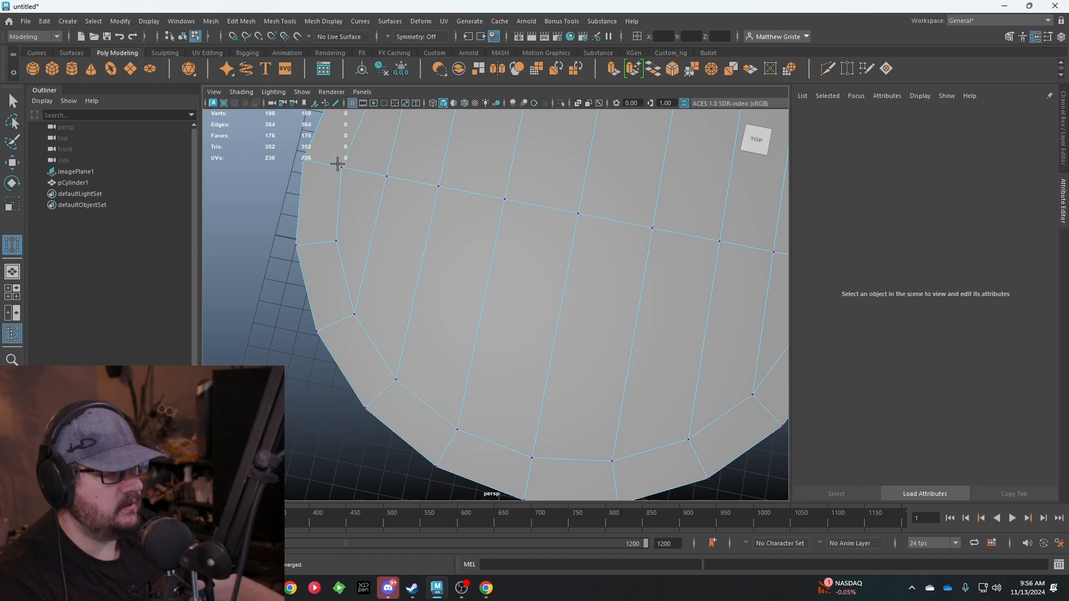
alt+middle_drag(629, 226, 411, 192)
drag(610, 232, 616, 236)
alt+right_drag(615, 236, 446, 234)
alt+drag(445, 234, 309, 290)
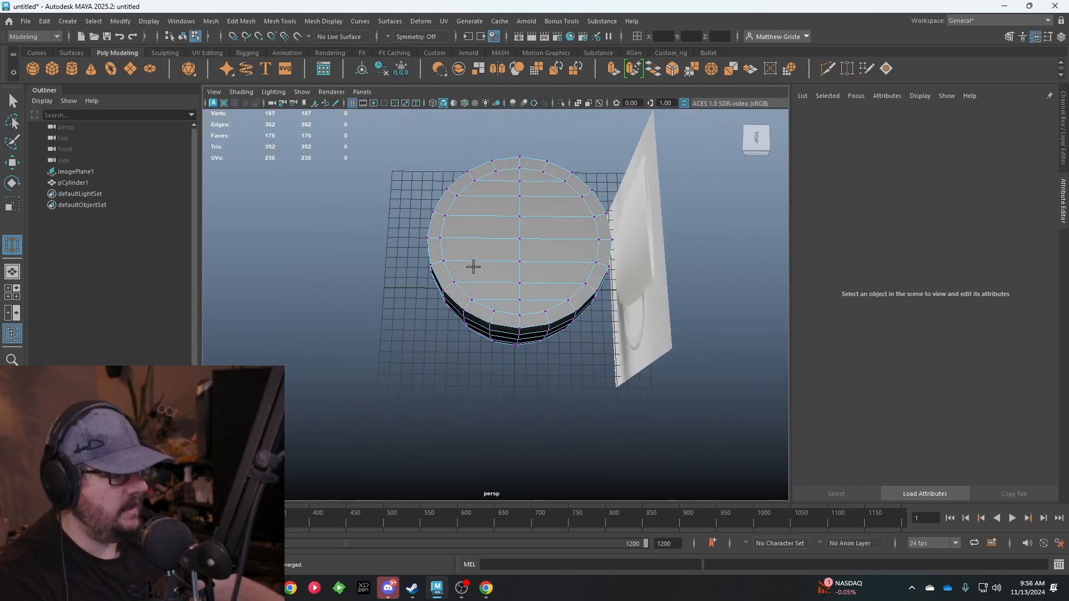
alt+drag(489, 229, 538, 240)
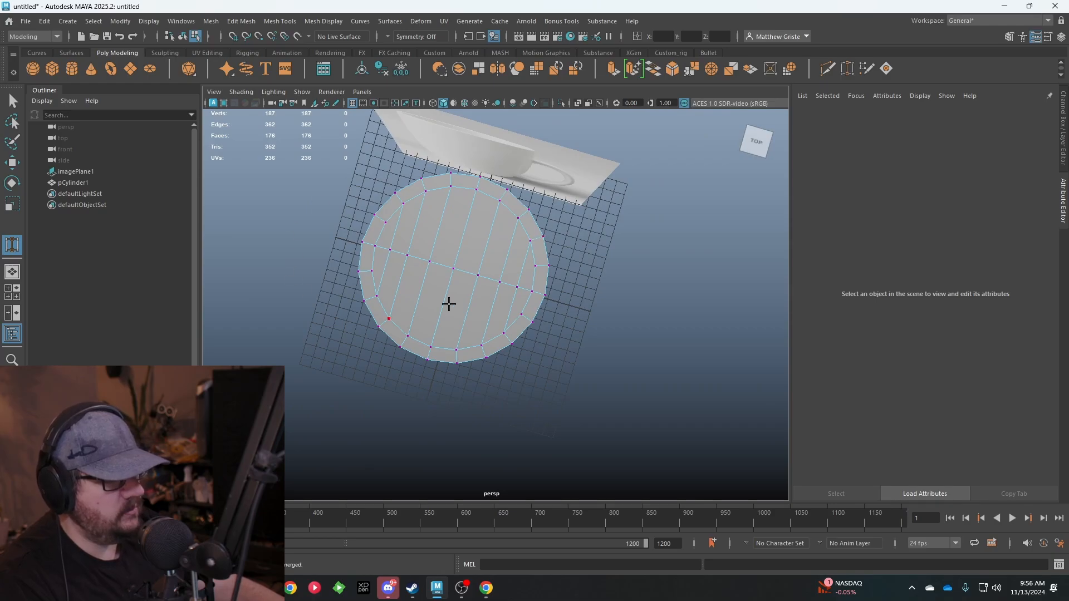
alt+drag(388, 255, 427, 217)
key(q)
right_drag(427, 219, 485, 204)
Step: Select the opposite inner edges of the cup's bottom opening, leaving out the side edges, and bridge them across
alt+drag(505, 288, 440, 219)
right_drag(445, 199, 453, 168)
click(456, 214)
alt+drag(457, 249, 457, 335)
click(389, 342)
ctrl+click(388, 349)
ctrl+click(389, 367)
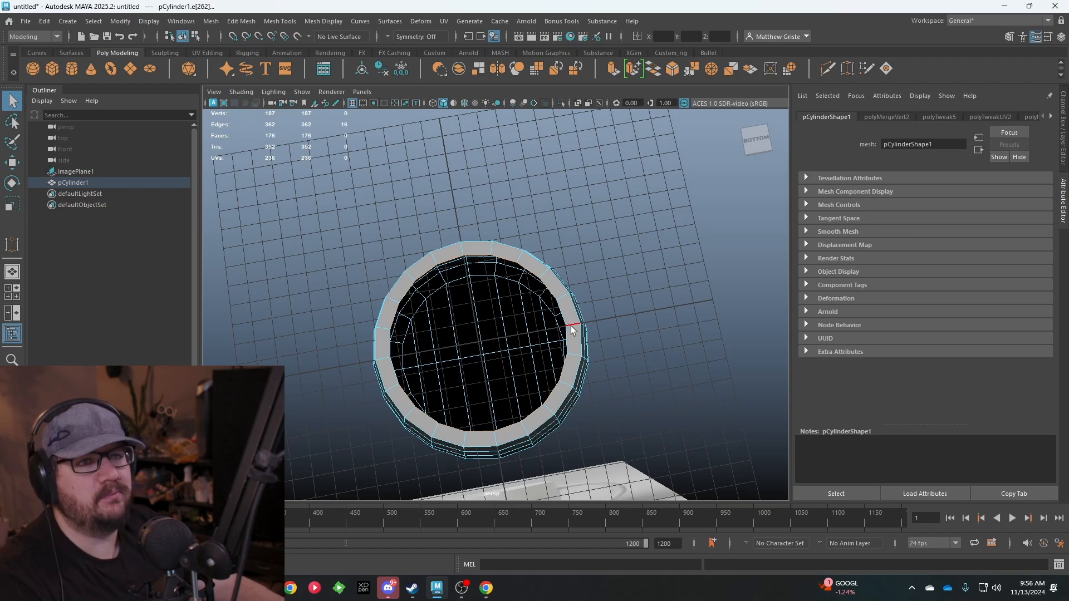
double_click(667, 72)
click(663, 157)
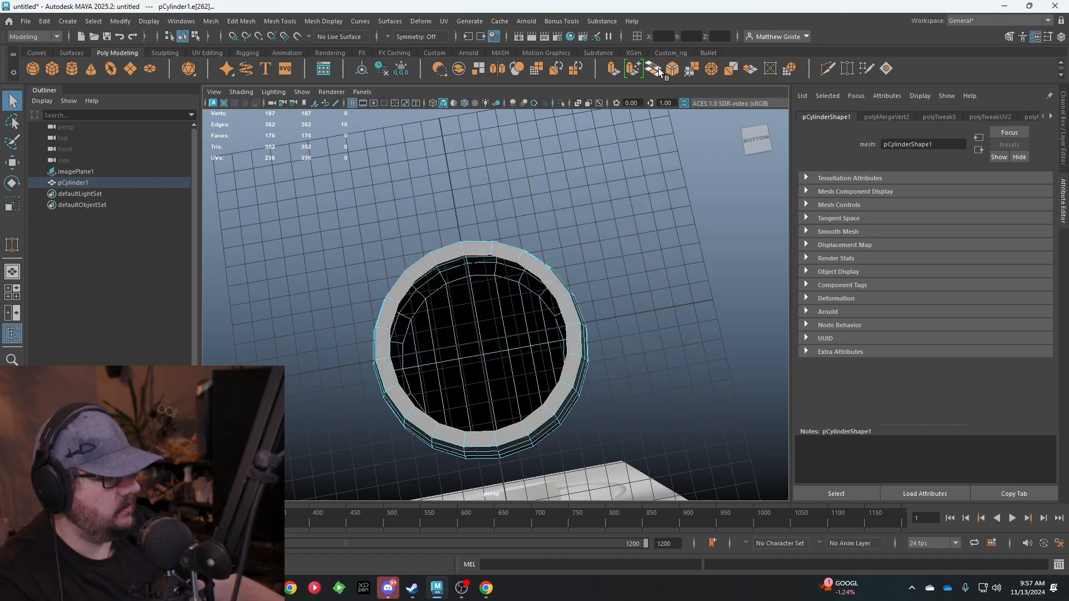
click(658, 71)
alt+drag(479, 334, 528, 294)
drag(632, 282, 641, 283)
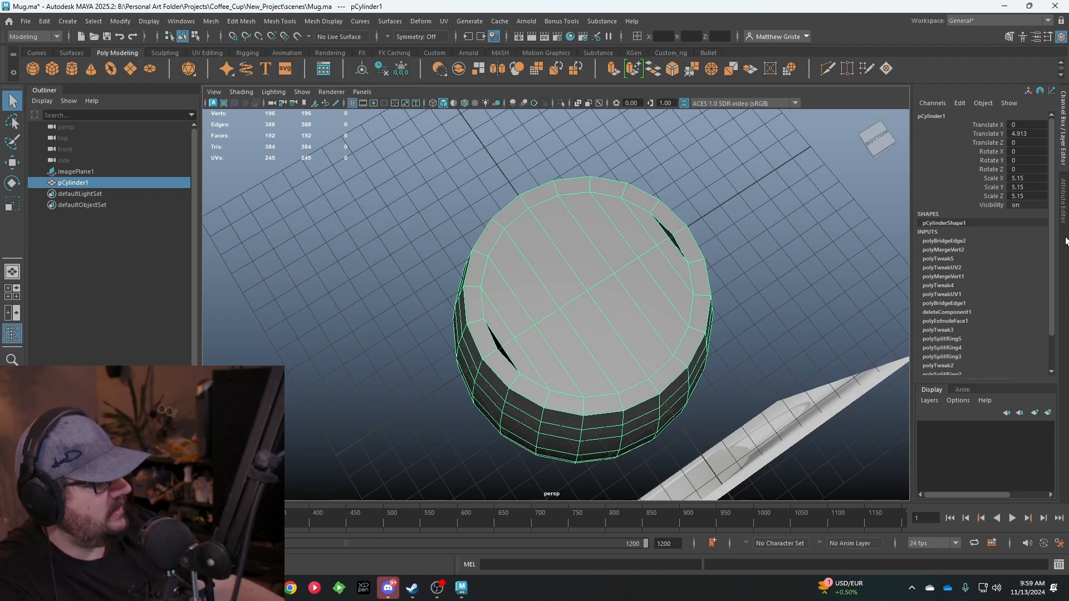
Step: Open the Modeling Toolkit and dock it as a tab alongside the Channel Box and Attribute Editor
click(191, 21)
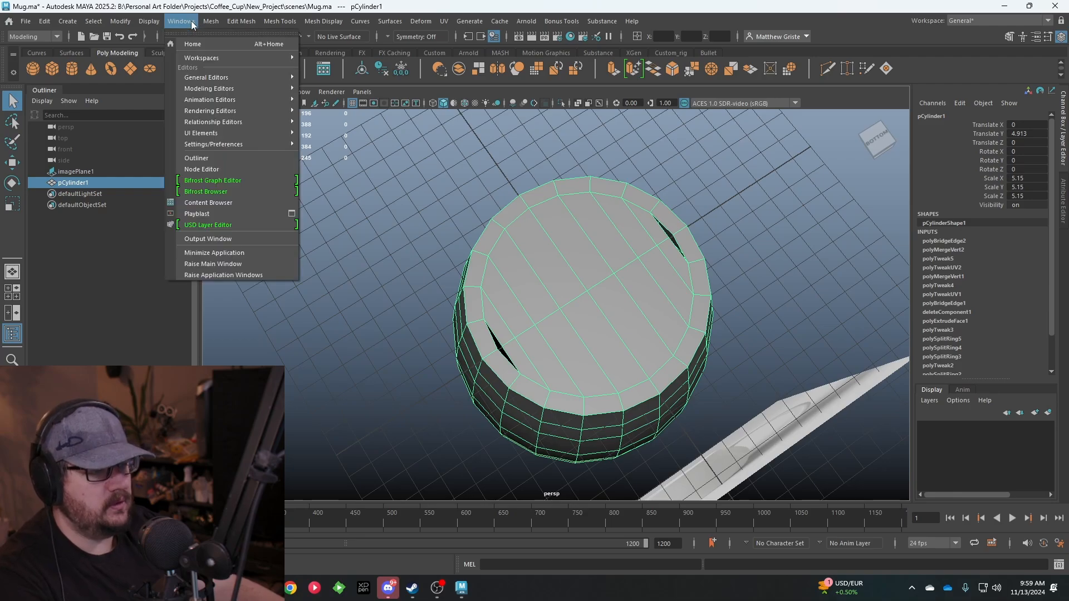
mouse_move(210, 90)
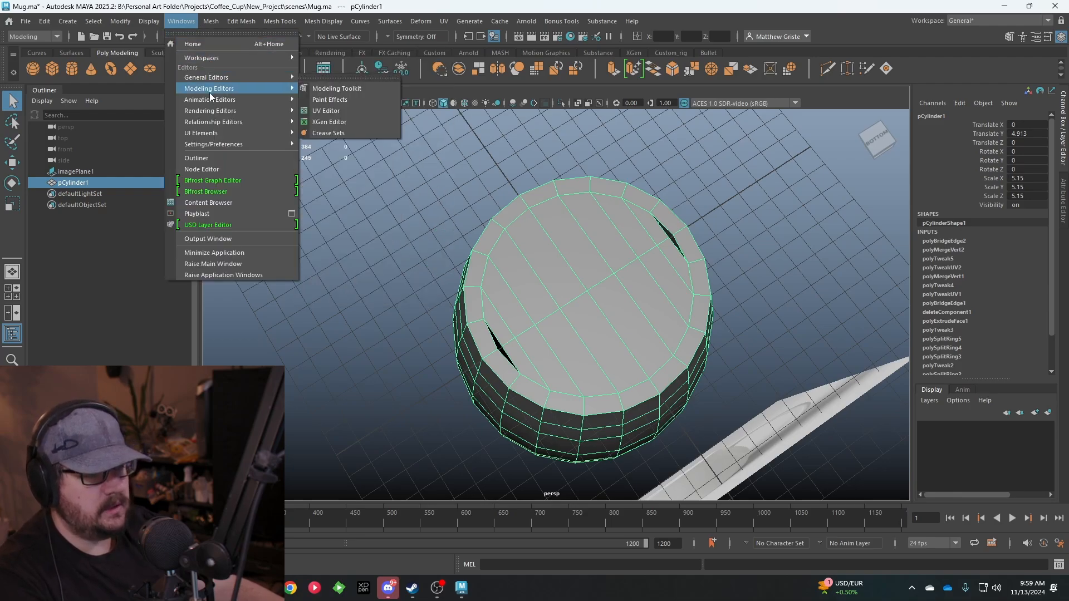
click(349, 90)
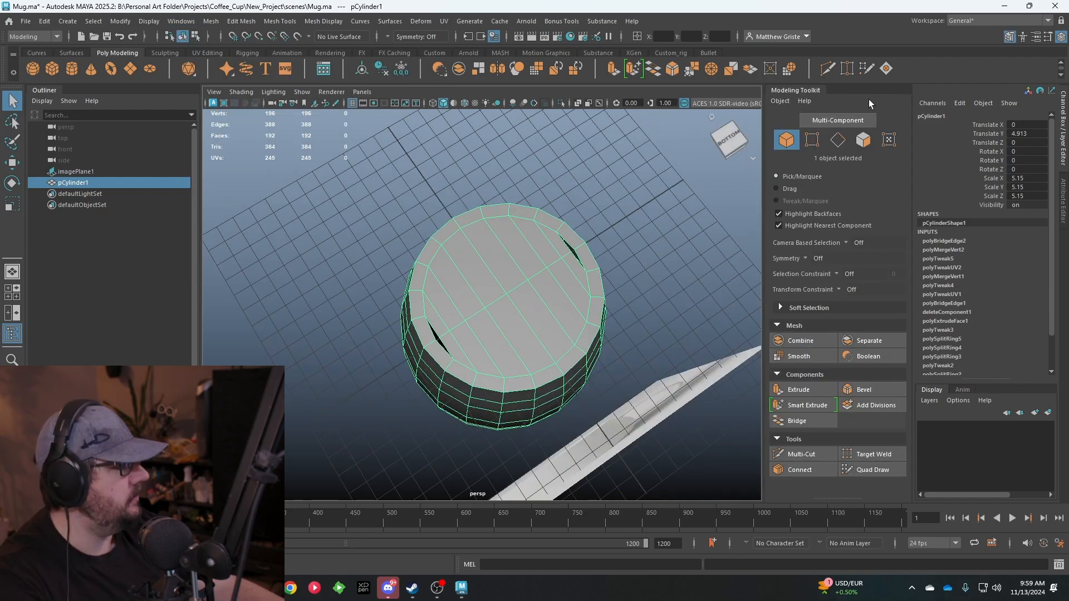
drag(790, 92, 1060, 281)
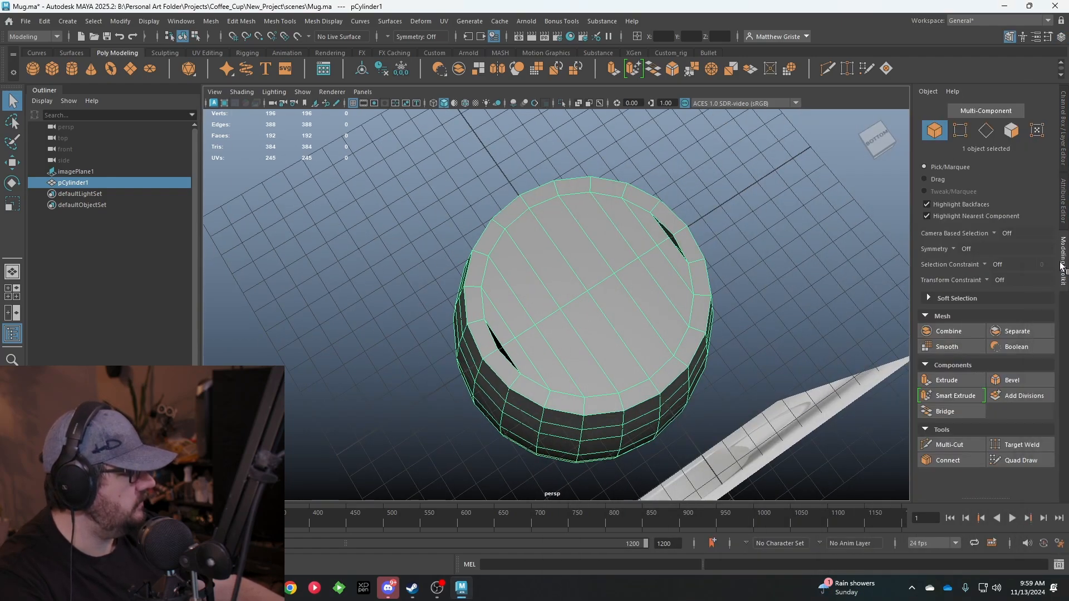
alt+drag(581, 325, 700, 315)
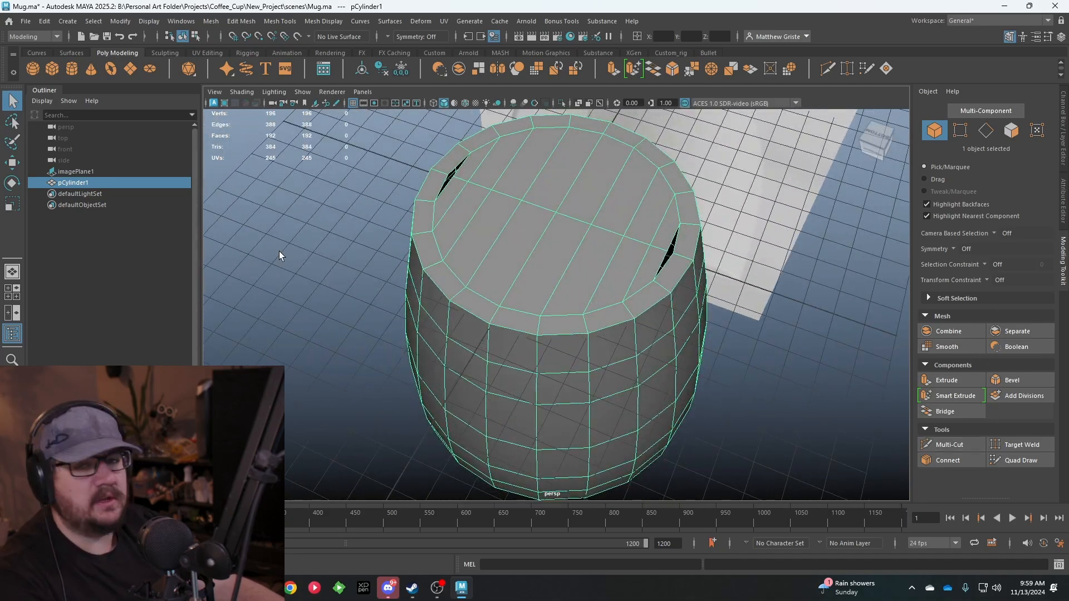
alt+drag(279, 251, 679, 245)
alt+drag(533, 283, 747, 272)
mouse_move(748, 243)
shift+right_down()
mouse_move(749, 275)
mouse_move(753, 251)
shift+right_up()
alt+drag(759, 282, 759, 287)
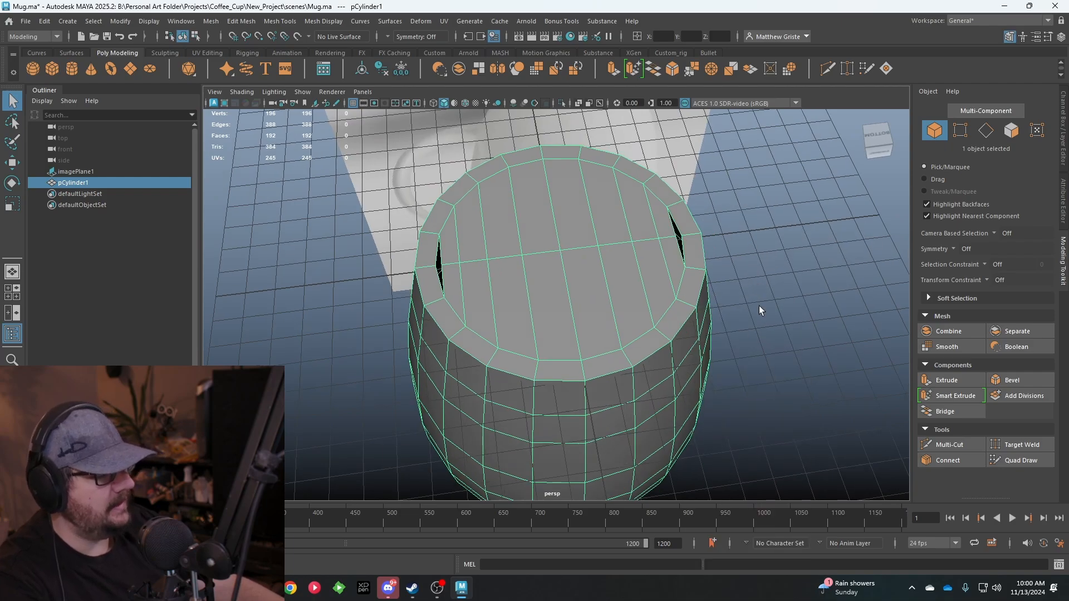
Step: Target-weld the middle vertices across both side gaps of the bottom cap and return to object selection
click(945, 444)
click(1020, 448)
alt+drag(519, 239, 532, 256)
right_drag(513, 270, 459, 279)
scroll(437, 323, up, 4)
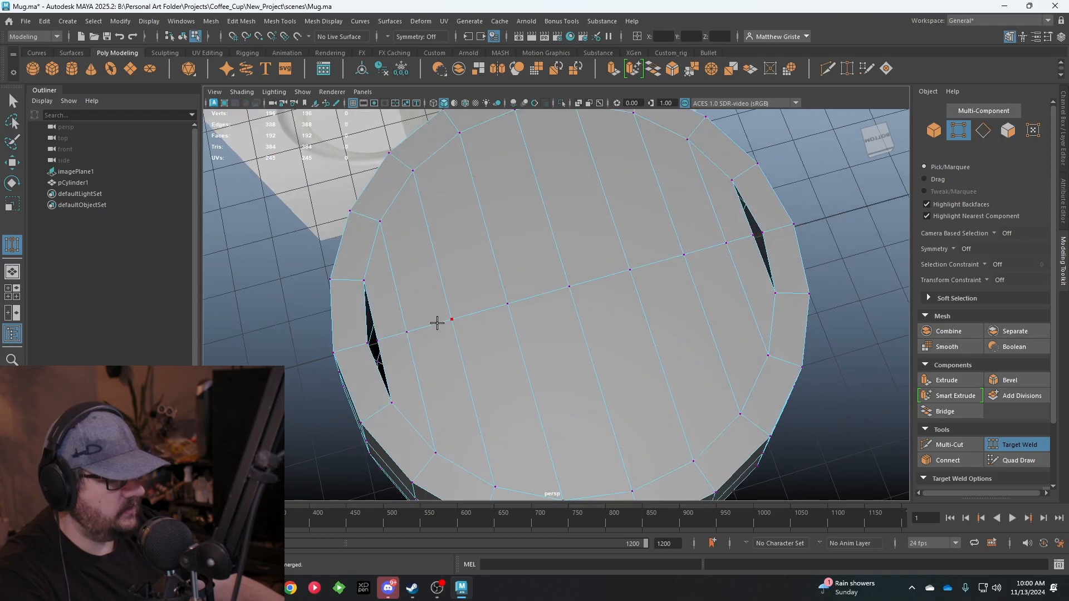
drag(362, 340, 364, 341)
drag(751, 236, 762, 233)
scroll(625, 291, down, 4)
alt+drag(625, 291, 587, 189)
key(q)
right_drag(589, 204, 646, 189)
Step: Select the 16 top cap faces inside the rim and extrude them down into the cup with a Local Translate Z of -12.16
alt+drag(813, 252, 465, 305)
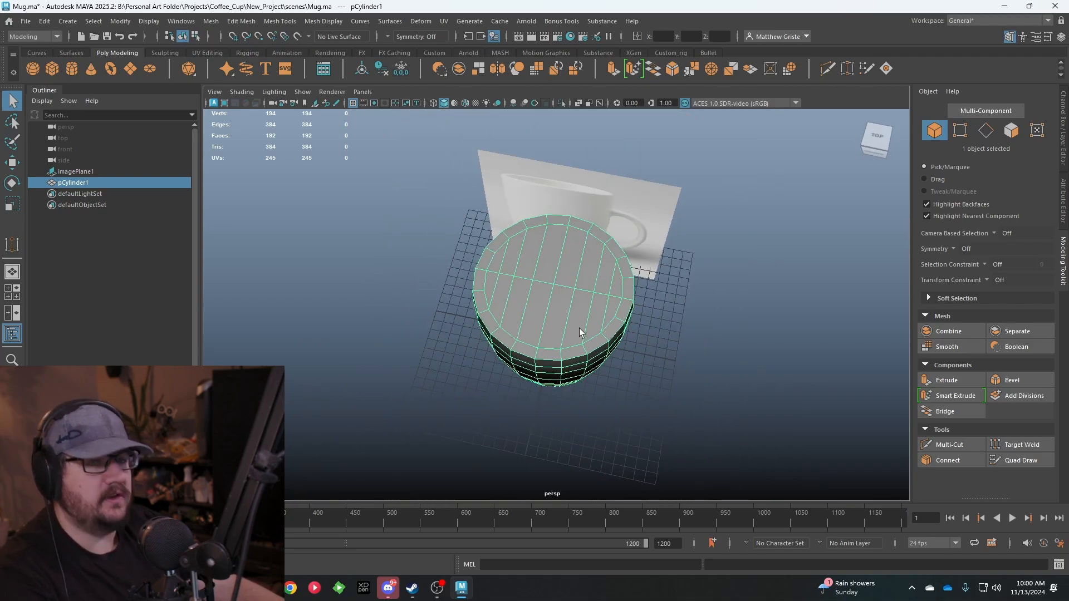
scroll(580, 301, up, 3)
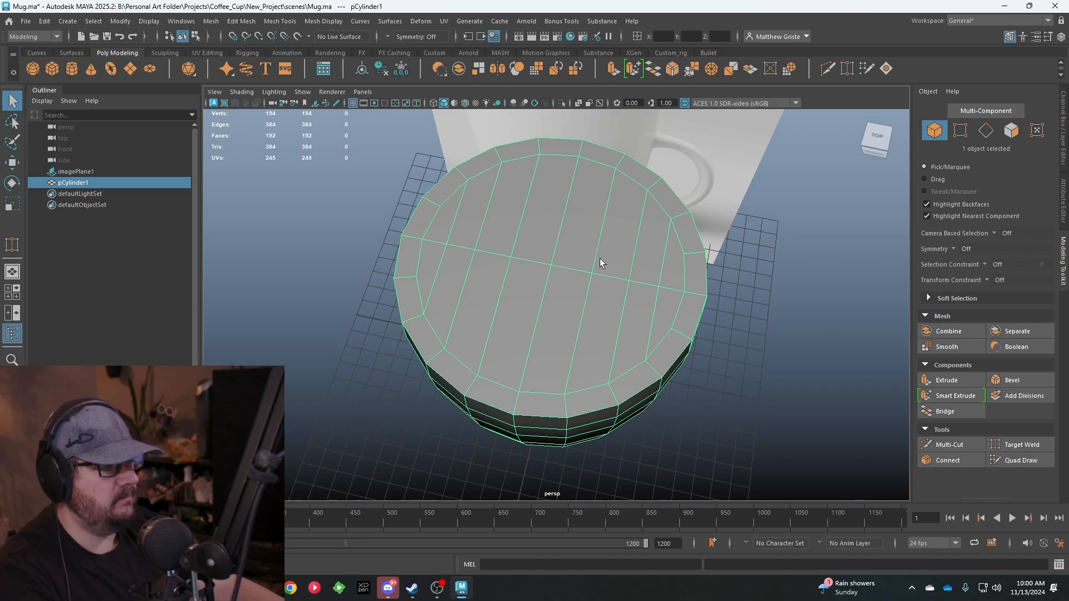
alt+drag(549, 260, 507, 248)
right_drag(513, 265, 513, 294)
click(523, 330)
mouse_move(522, 333)
mouse_down()
mouse_move(436, 275)
mouse_move(658, 226)
mouse_move(696, 281)
mouse_move(558, 306)
mouse_move(612, 295)
mouse_up()
ctrl+click(704, 280)
ctrl+click(702, 250)
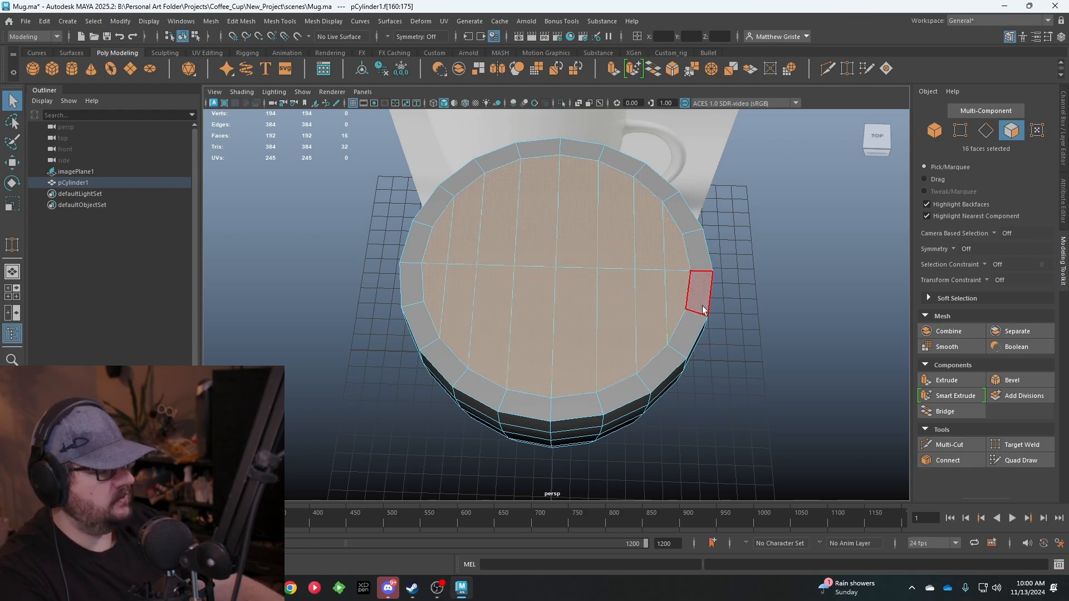
alt+drag(690, 310, 721, 269)
alt+drag(696, 164, 640, 234)
click(615, 69)
alt+drag(618, 340, 555, 399)
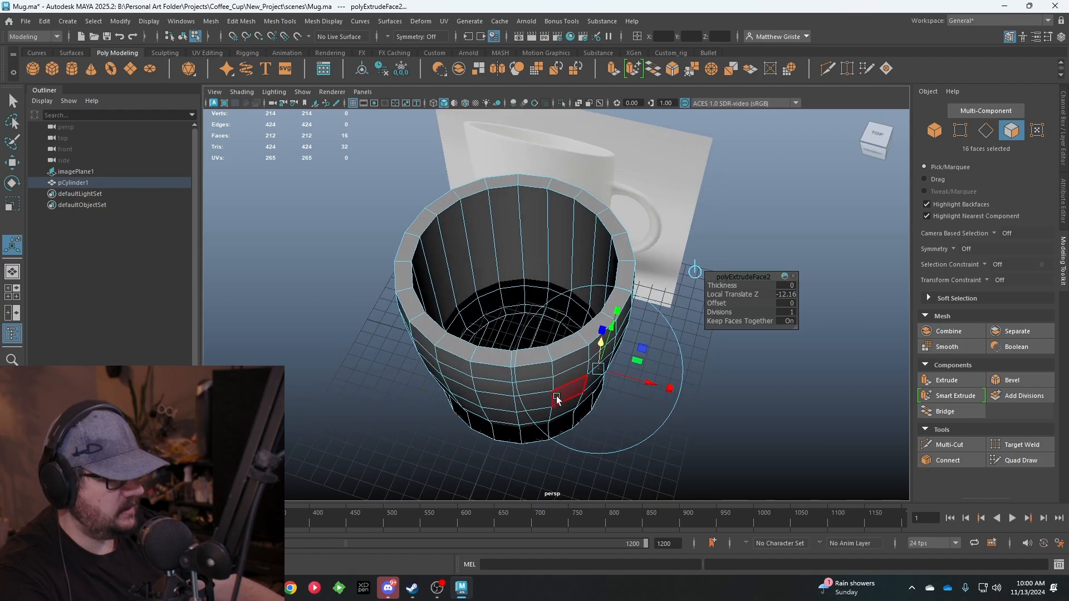
Step: Scale the extruded inner floor faces inward to fit inside the cup's narrower base
key(r)
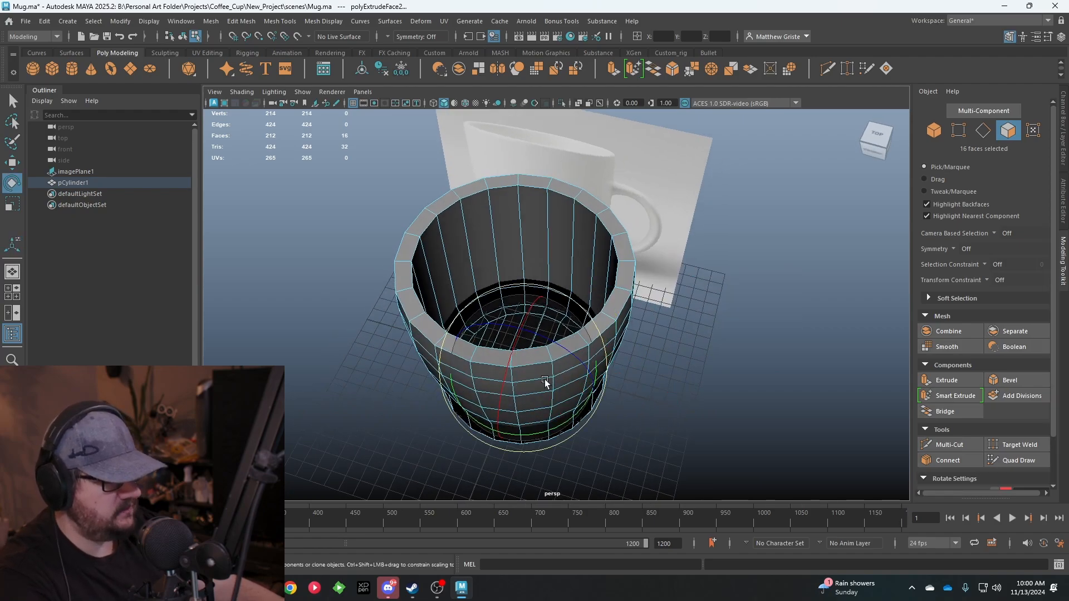
drag(520, 368, 570, 248)
key(w)
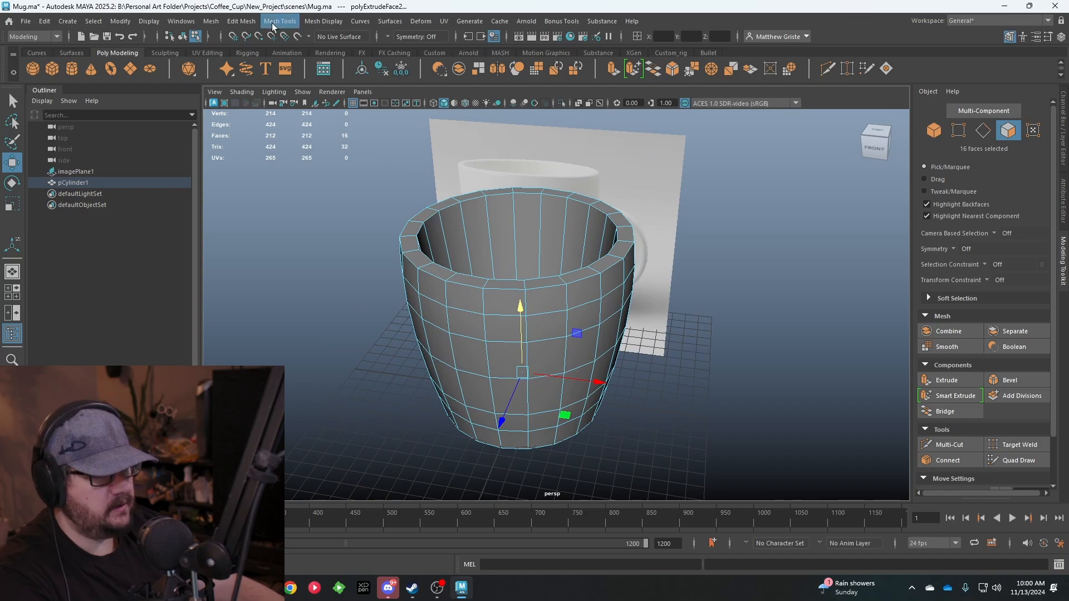
click(273, 22)
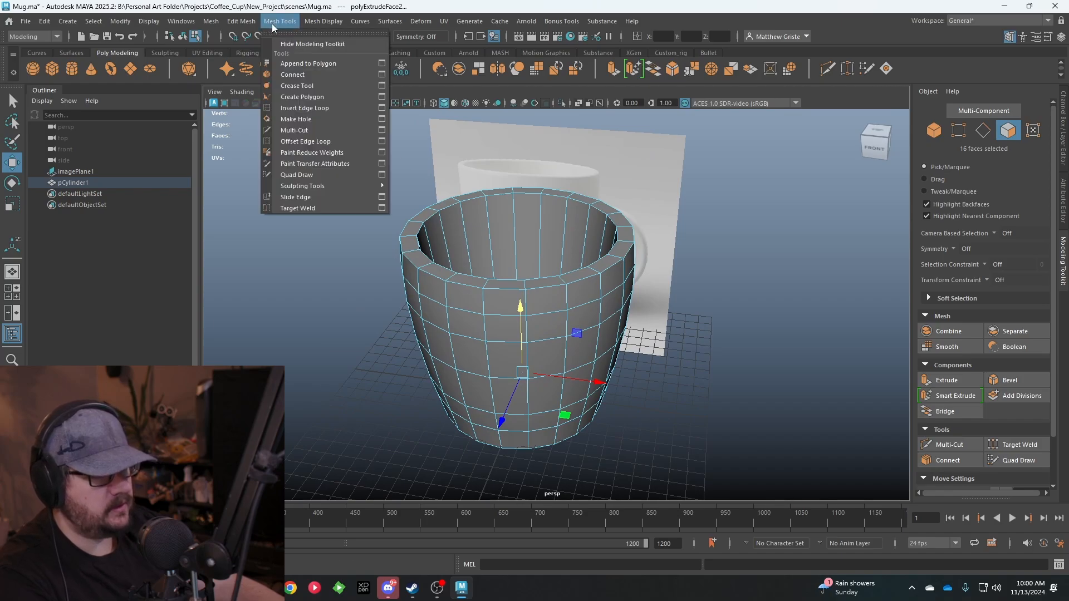
Step: Insert two horizontal edge loops around the mug's inner wall, one higher up and one closer to the floor
click(304, 107)
scroll(501, 228, up, 3)
click(499, 222)
alt+drag(499, 222, 499, 272)
click(502, 273)
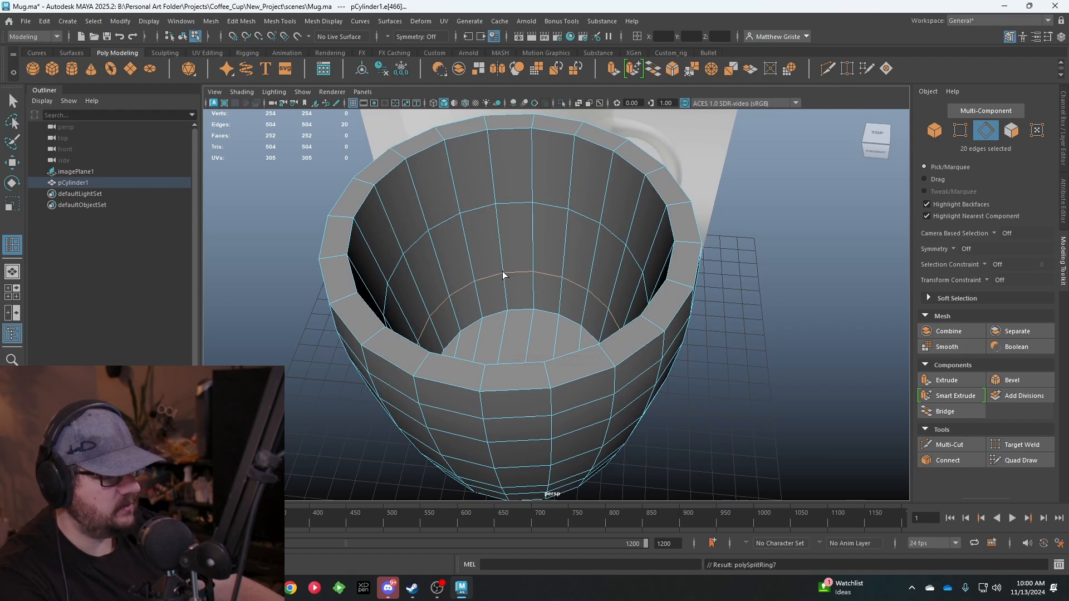
Step: Scale the upper and lower inner-wall edge loops outward so the interior follows the outer wall, and return to object selection
key(q)
double_click(486, 202)
key(e)
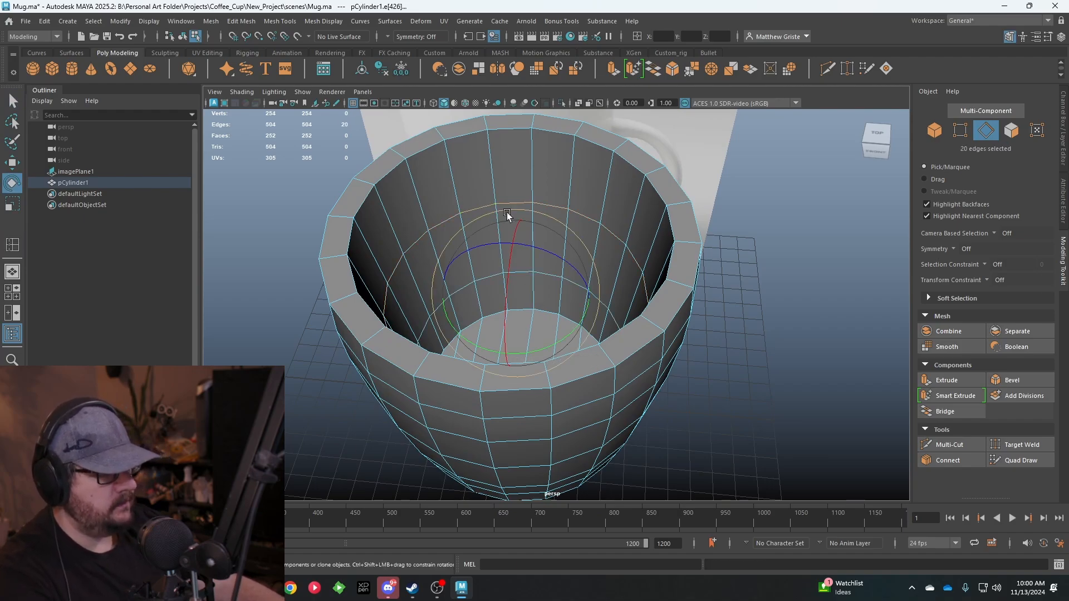
key(r)
drag(516, 293, 533, 295)
double_click(527, 273)
drag(521, 348, 585, 235)
scroll(572, 326, down, 5)
right_drag(585, 234, 648, 219)
alt+drag(723, 246, 672, 193)
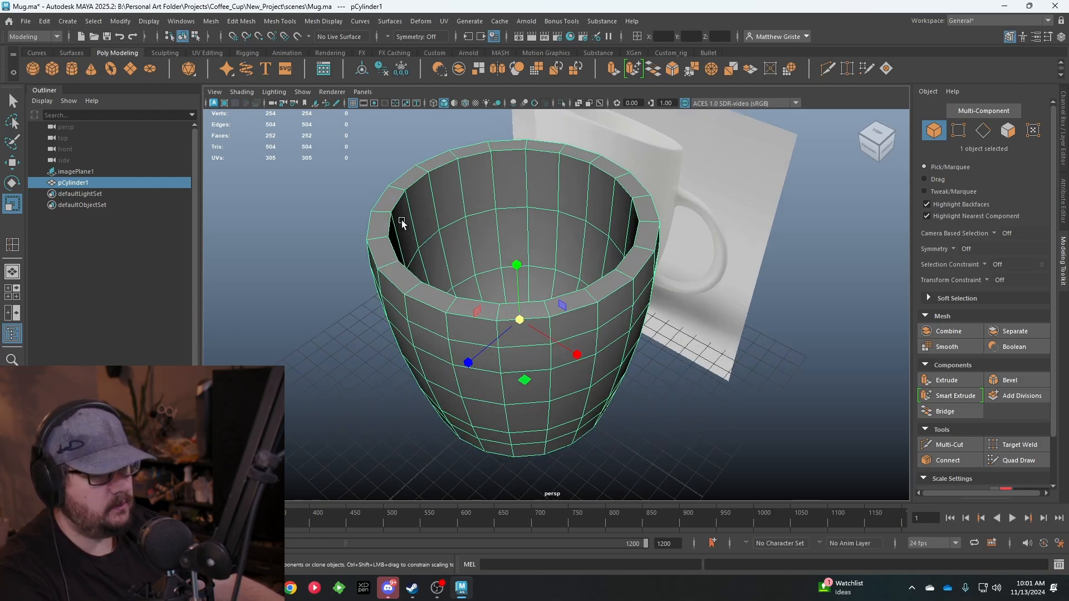
Step: Insert two edge loops around the flat top surface of the mug's rim
scroll(425, 129, up, 4)
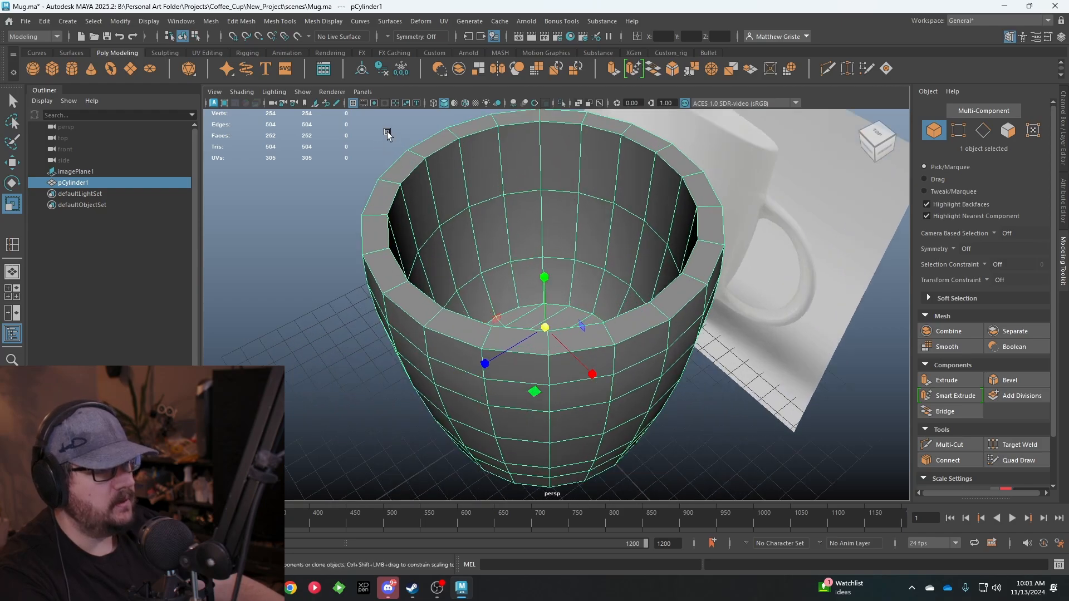
click(279, 21)
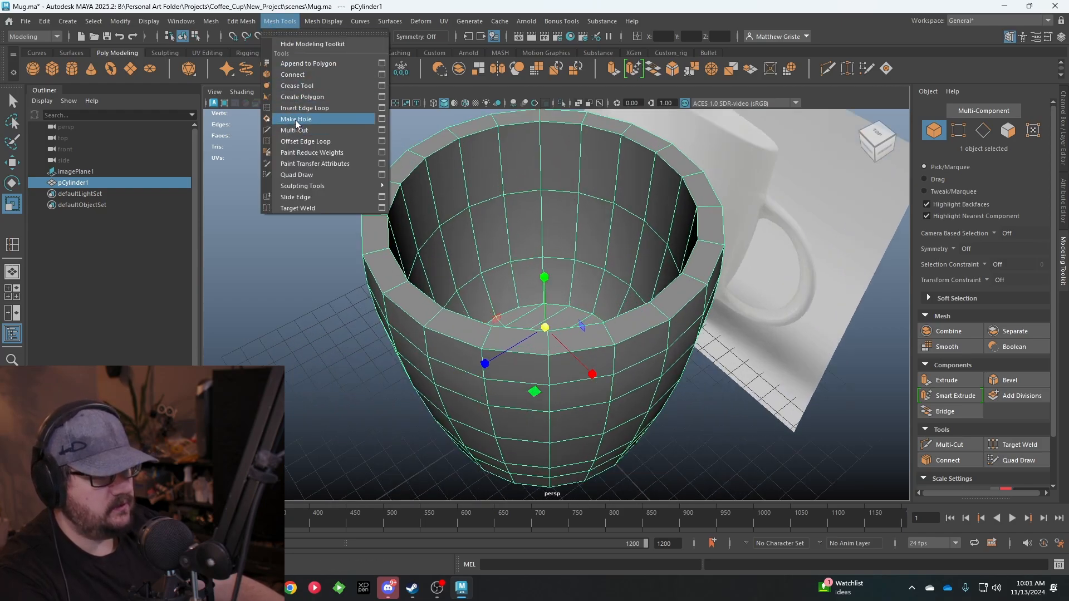
click(301, 108)
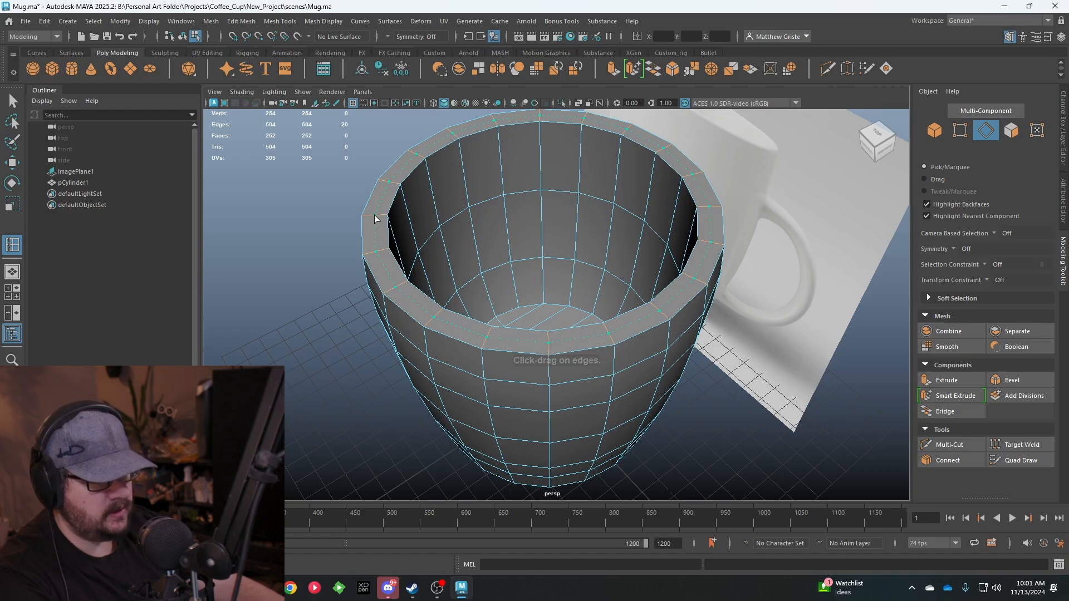
click(370, 217)
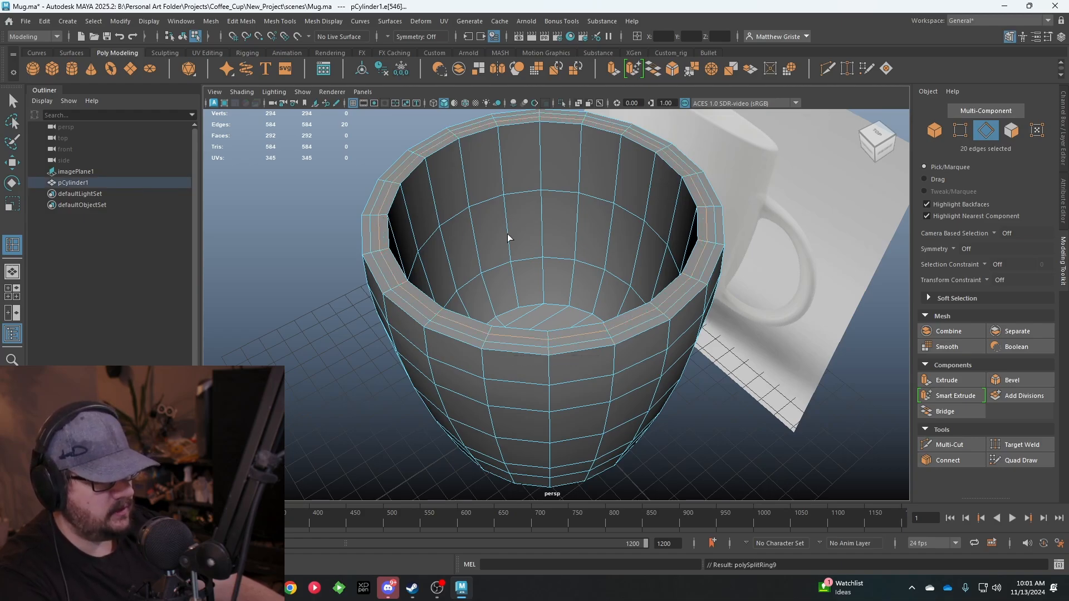
Step: Select the ring of 20 faces in the middle of the rim and raise it slightly to round the lip
right_drag(392, 269, 434, 299)
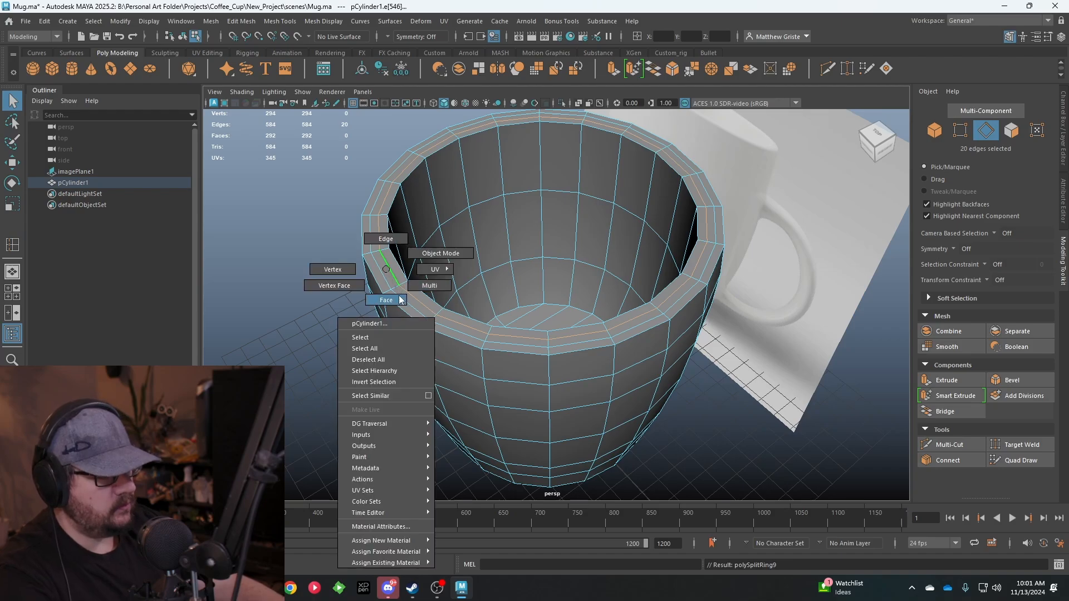
click(404, 299)
shift+double_click(405, 298)
key(w)
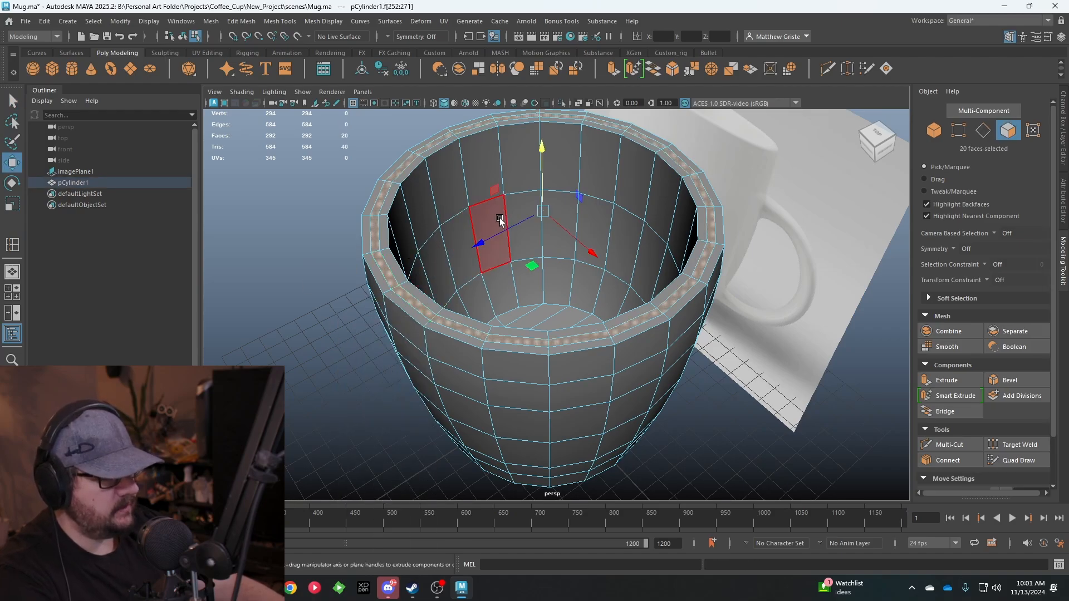
mouse_move(541, 159)
mouse_down()
mouse_move(543, 136)
mouse_move(545, 146)
mouse_up()
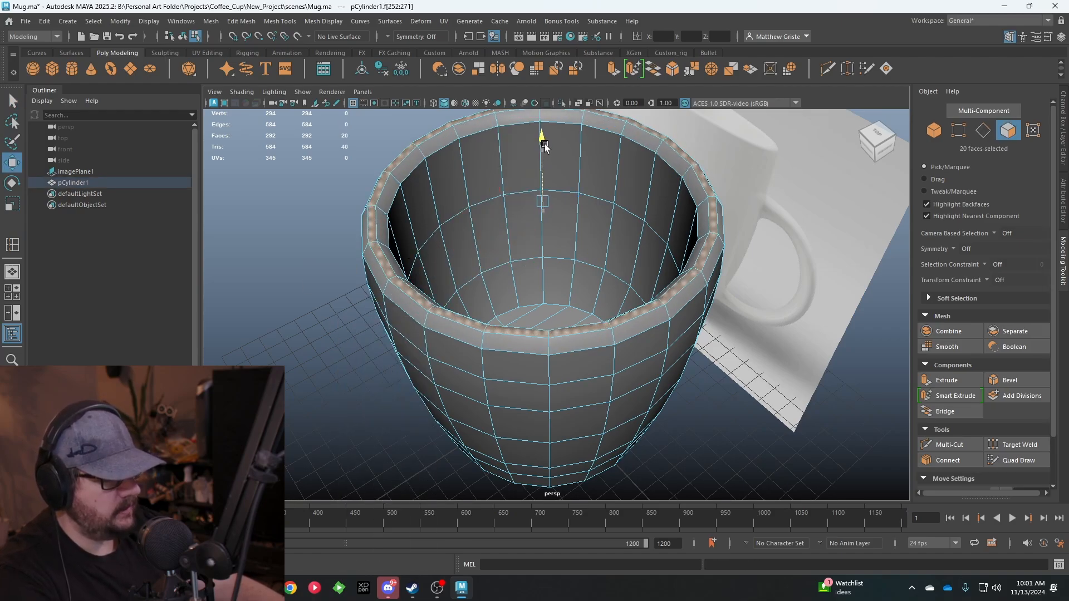
Step: Adjust the scale and height of the edge loop along the rim's inner edge, and return to object selection
alt+drag(480, 178, 416, 179)
right_click(416, 176)
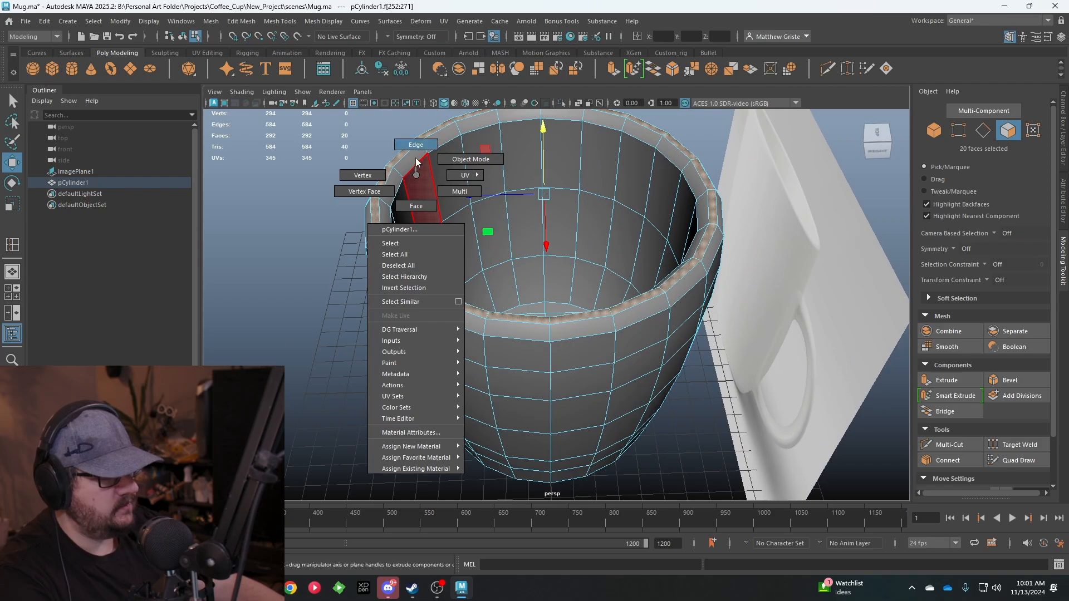
click(416, 158)
key(r)
drag(548, 210, 551, 206)
key(w)
drag(538, 155, 640, 139)
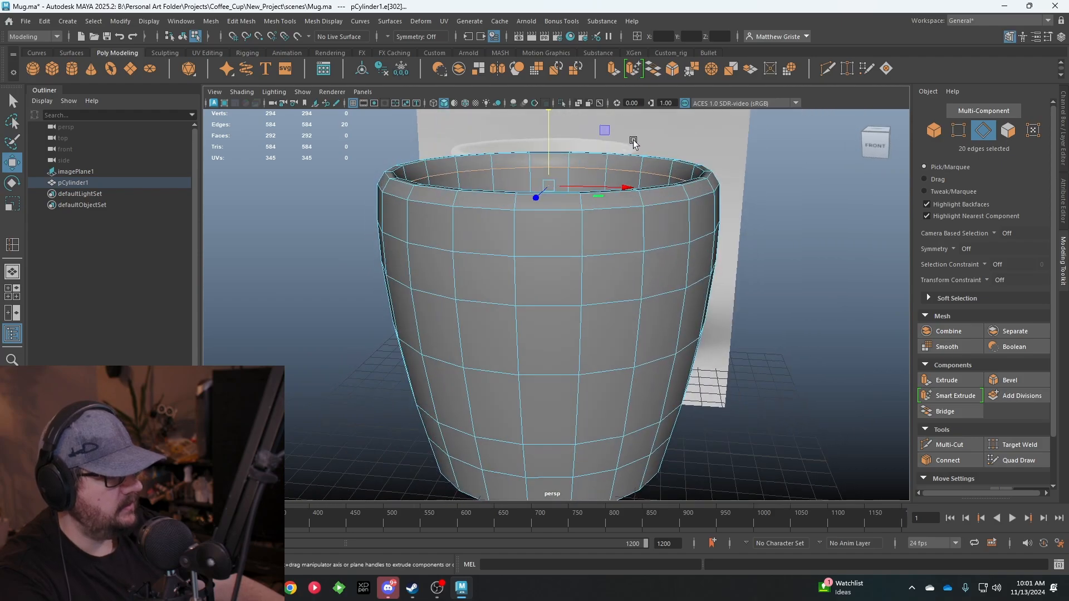
right_drag(469, 189, 499, 178)
Step: Preview the mug with smoothing on and examine its shape from several angles
alt+drag(499, 248, 684, 322)
click(759, 334)
alt+drag(758, 334, 672, 225)
click(534, 374)
alt+drag(356, 262, 532, 308)
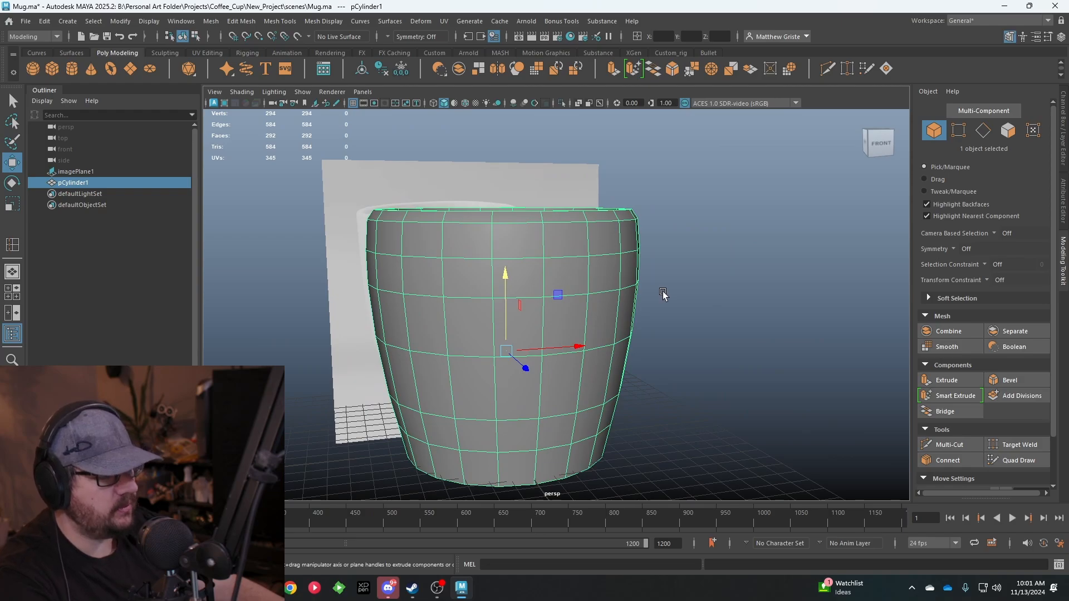
key(3)
click(716, 292)
alt+drag(716, 292, 504, 293)
Step: Examine the smoothed mug against the reference image in front-view wireframe, and return to the unsmoothed perspective view
key(space)
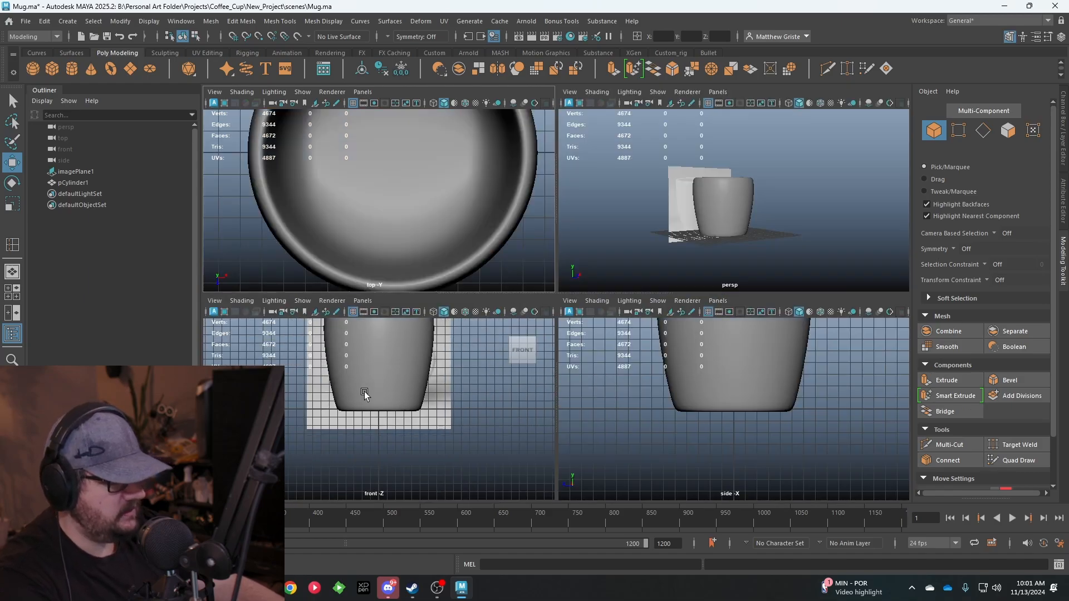
key(space)
alt+middle_drag(455, 215, 387, 292)
scroll(392, 254, up, 1)
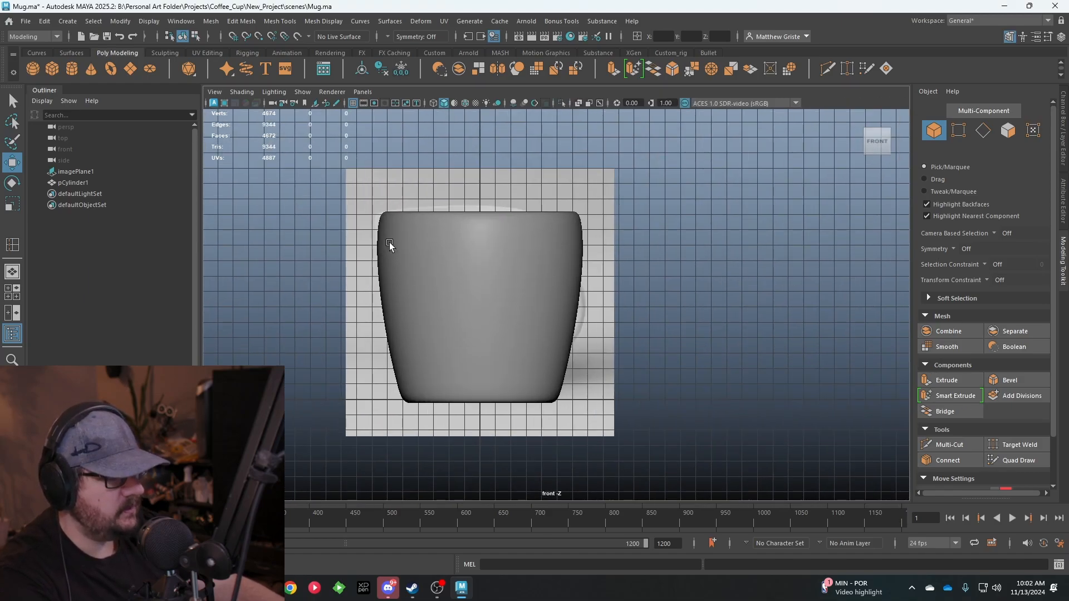
key(4)
scroll(489, 232, up, 3)
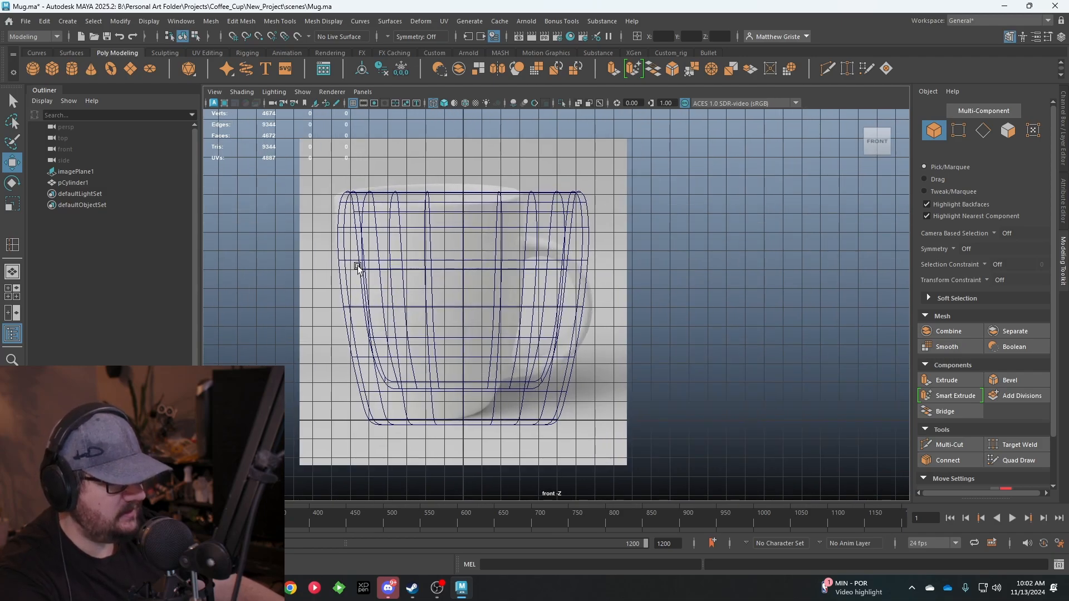
key(space)
key(space)
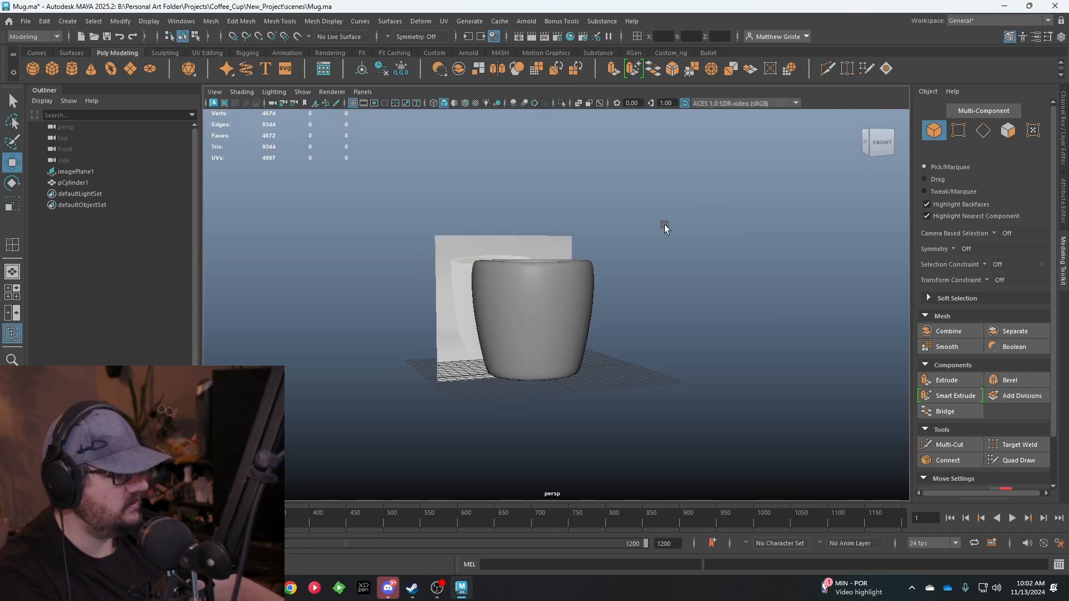
click(514, 329)
scroll(513, 320, up, 8)
key(1)
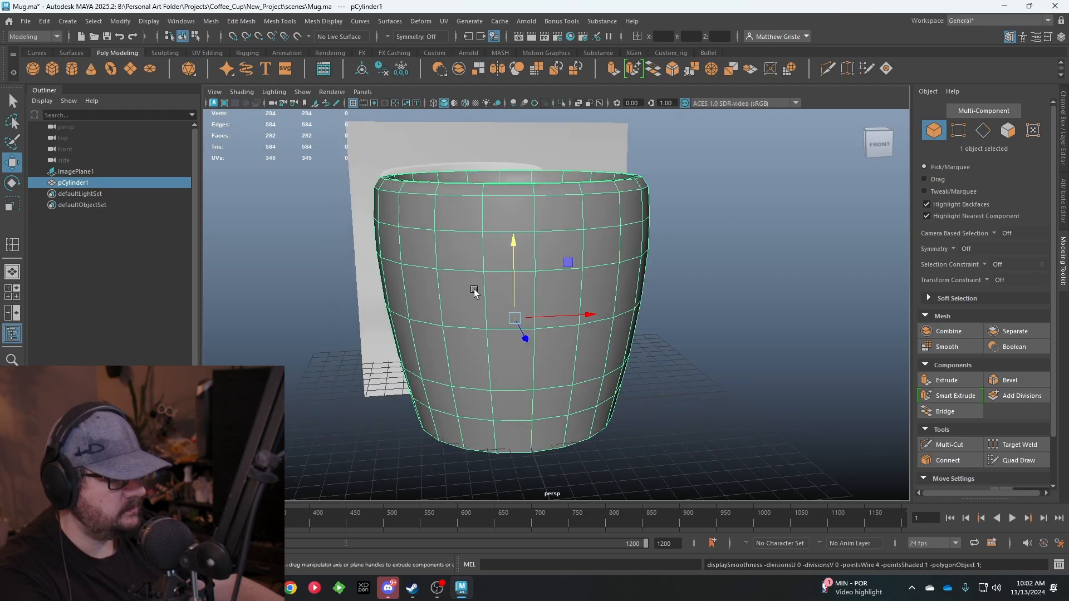
Step: Scale the horizontal edge loops on the mug's outer wall individually to even out the taper of its sides
alt+drag(460, 267, 479, 241)
right_drag(454, 236, 452, 192)
double_click(421, 229)
key(r)
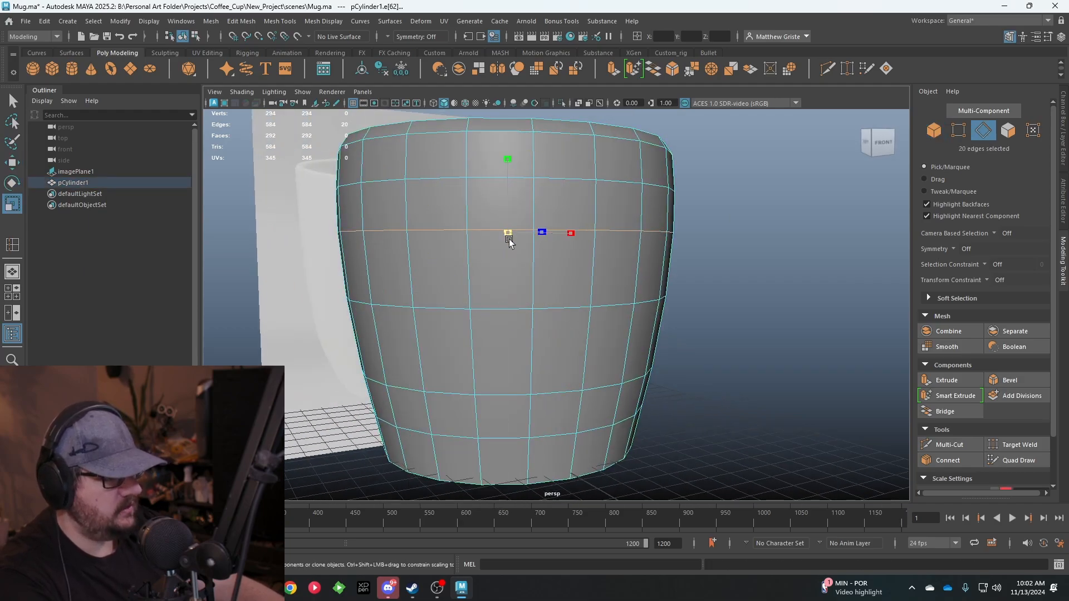
double_click(443, 309)
drag(509, 294, 504, 289)
click(497, 394)
double_click(497, 394)
alt+drag(504, 367, 447, 227)
double_click(444, 224)
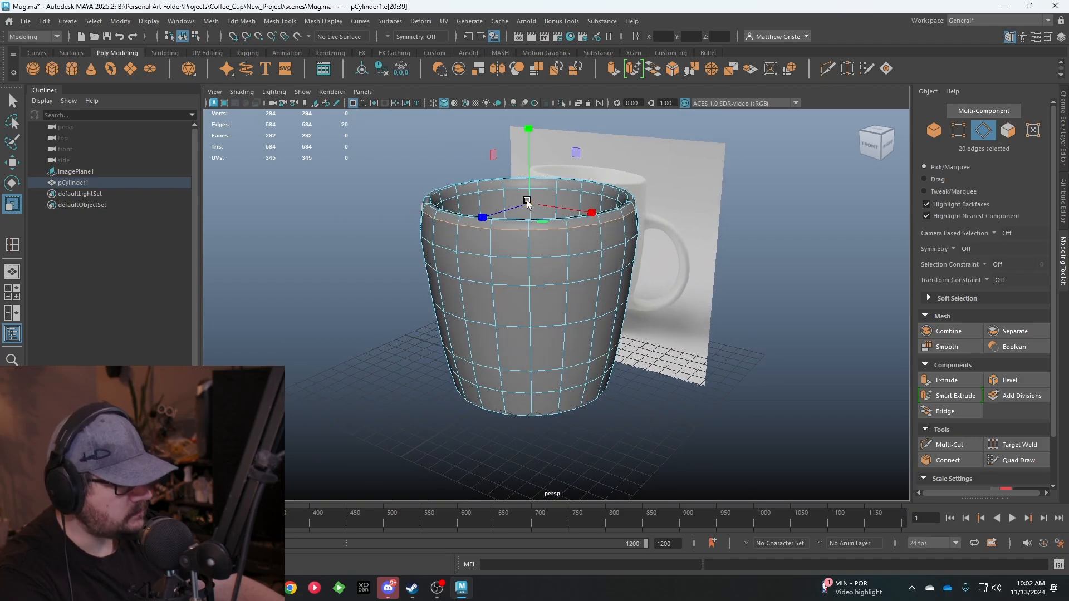
Step: Select the 60 outer, inner and top rim faces, scale them up slightly, and return to object selection
scroll(528, 202, up, 5)
right_drag(440, 198, 437, 219)
click(436, 218)
shift+double_click(399, 202)
alt+drag(415, 196, 446, 157)
alt+middle_drag(446, 157, 439, 227)
scroll(438, 226, up, 3)
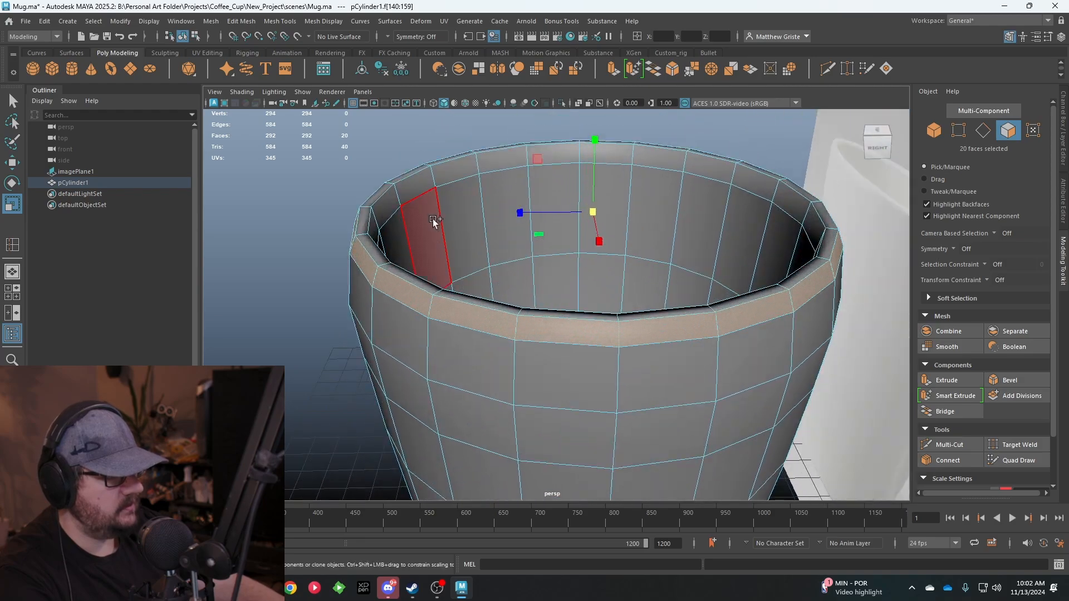
shift+double_click(390, 204)
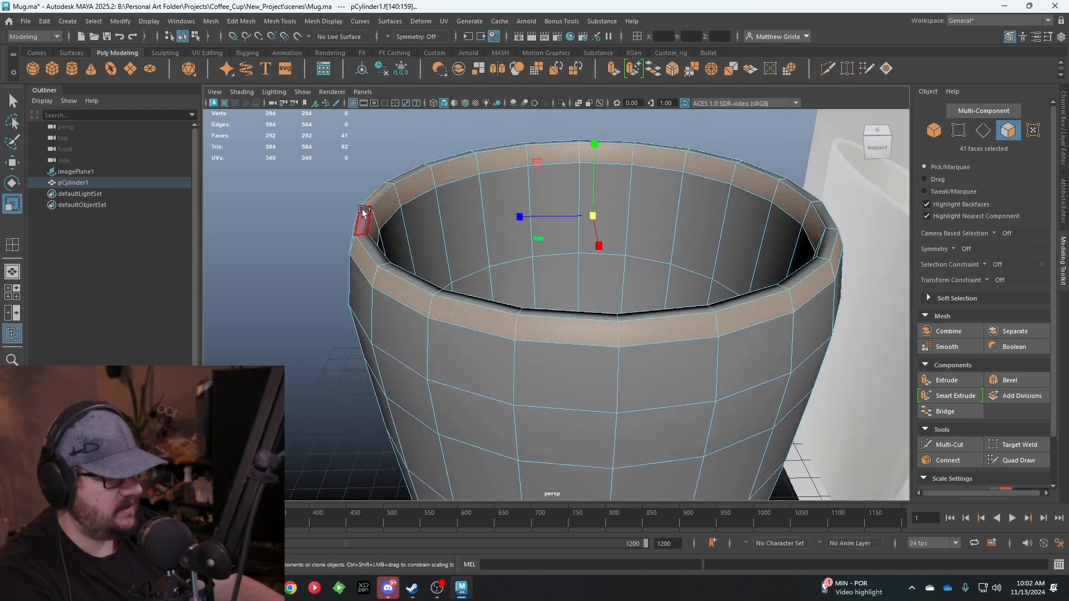
shift+double_click(361, 209)
alt+drag(589, 217, 604, 219)
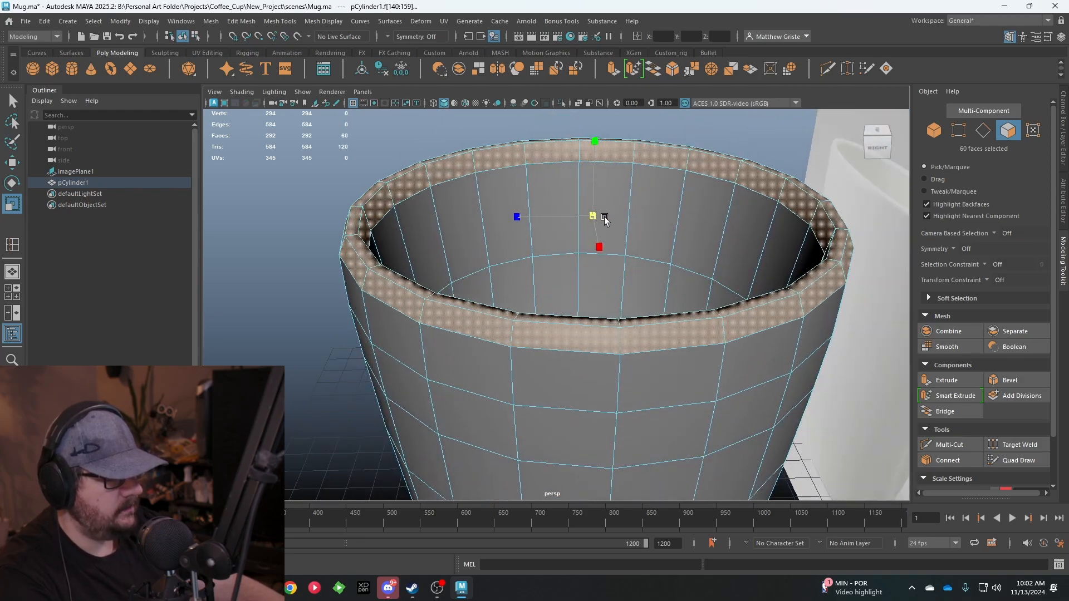
right_drag(522, 187, 573, 170)
Step: Examine the reshaped rim and sides with the smooth preview on, and switch back to the unsmoothed mesh
scroll(361, 224, down, 5)
alt+drag(361, 224, 591, 284)
click(662, 334)
alt+drag(602, 346, 736, 294)
click(611, 329)
key(3)
click(663, 351)
click(590, 336)
key(1)
alt+drag(620, 285, 541, 253)
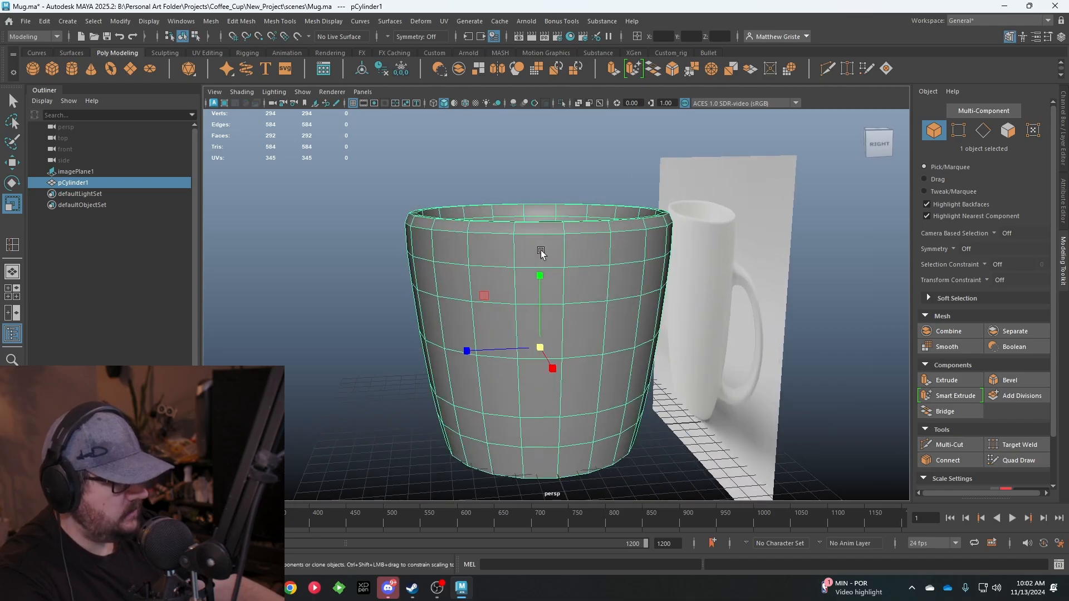
Step: Select two adjacent faces high on the mug's handle side and the two matching faces near the base
alt+middle_drag(541, 252, 527, 227)
mouse_move(527, 226)
alt+mouse_down()
mouse_move(532, 465)
mouse_move(532, 234)
alt+mouse_up()
right_drag(532, 234, 527, 267)
alt+drag(527, 268, 558, 263)
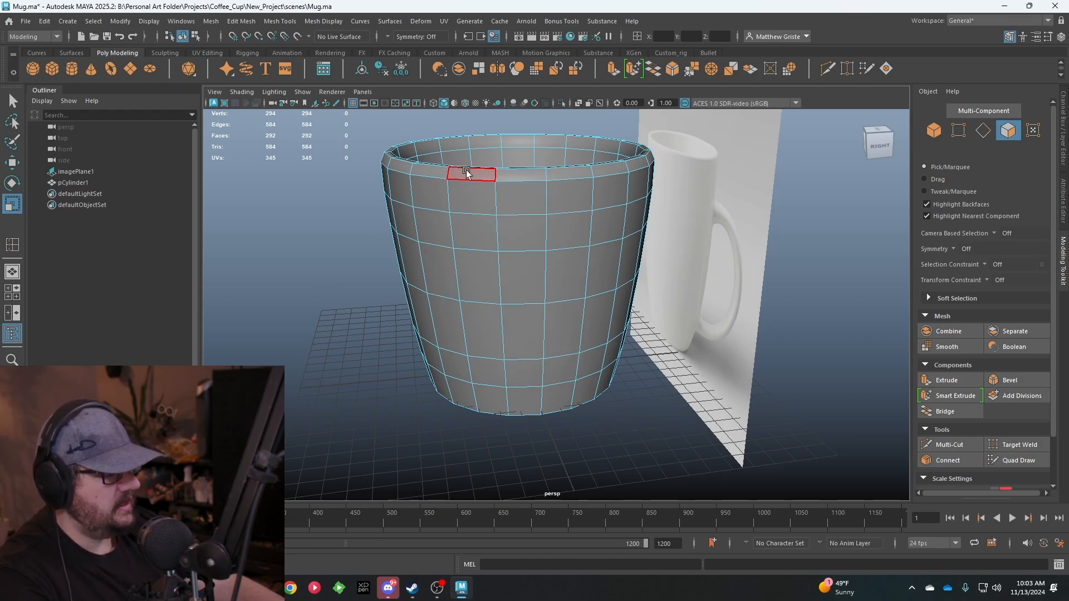
click(510, 241)
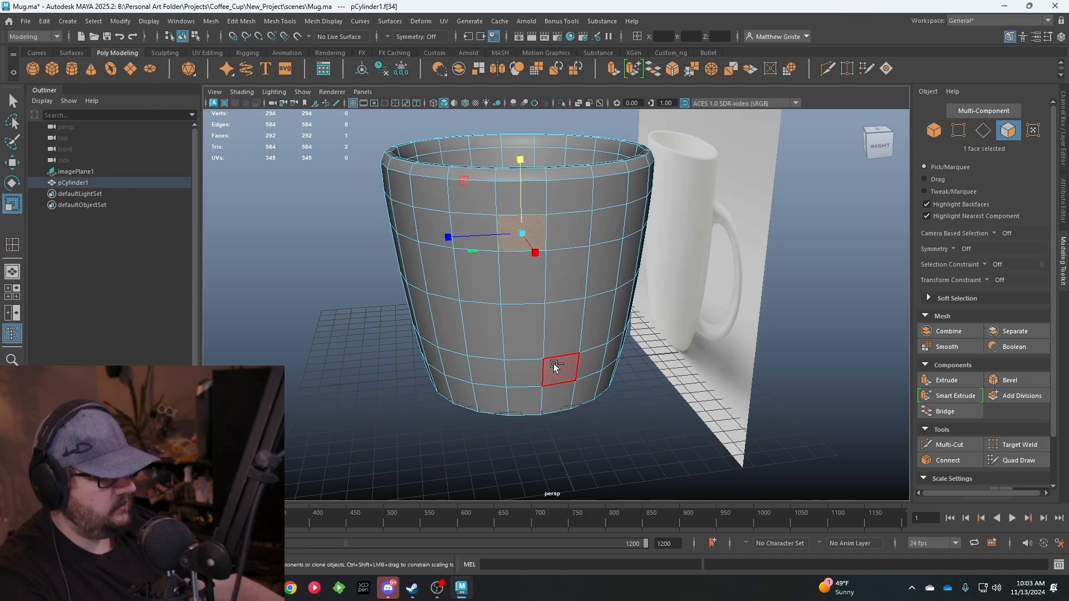
shift+click(566, 234)
shift+click(549, 372)
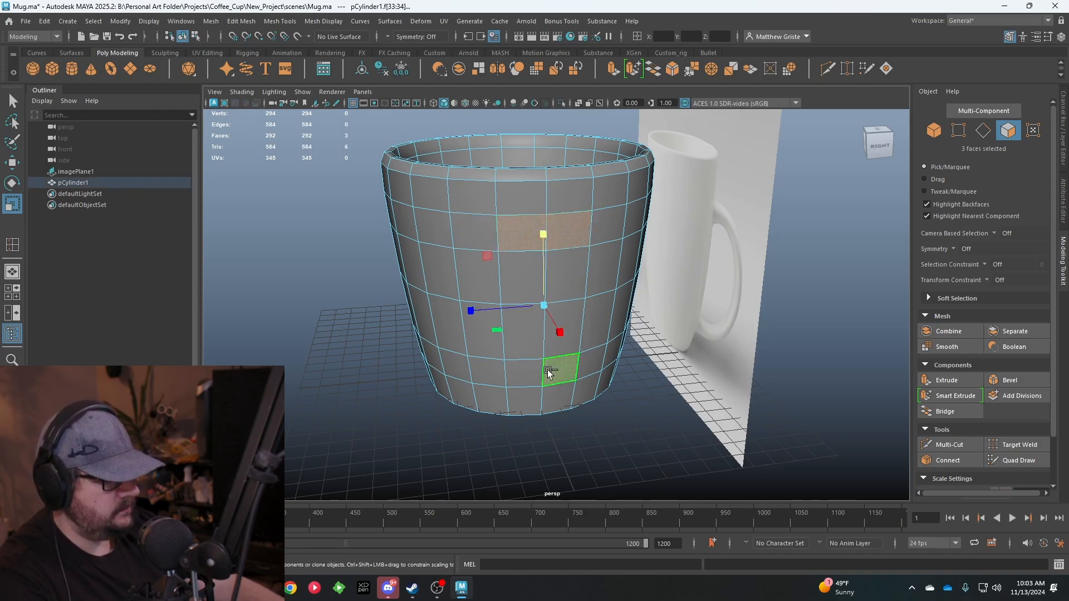
alt+drag(534, 372, 632, 353)
alt+middle_drag(632, 353, 562, 305)
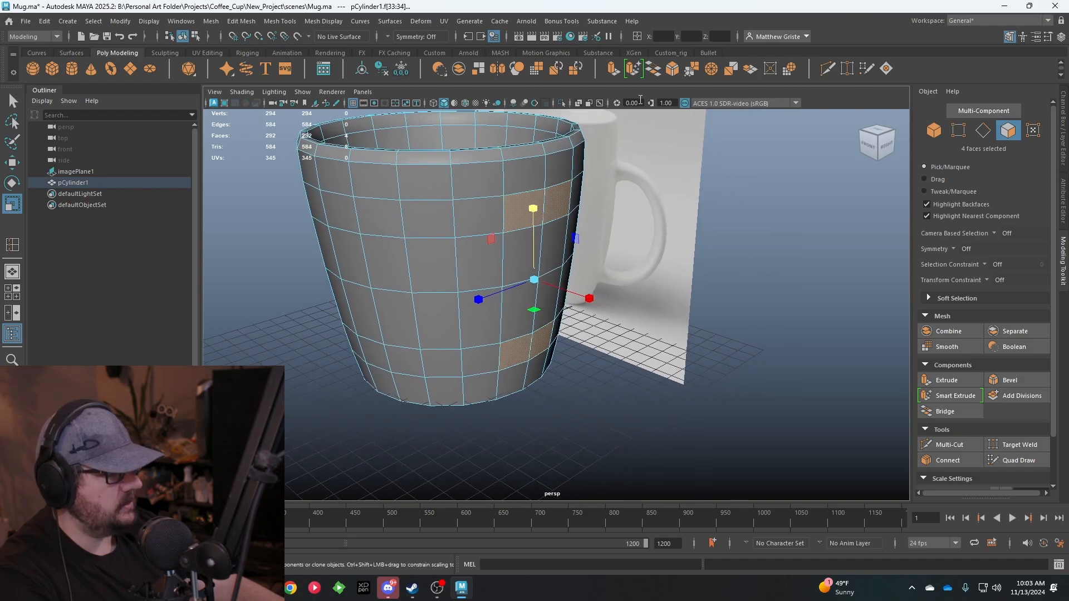
Step: Extrude the four selected faces into short narrowed handle bases, start another extrusion, and undo the last two edits
click(613, 69)
alt+drag(588, 105, 460, 445)
key(ctrl+e)
key(ctrl+z)
key(ctrl+z)
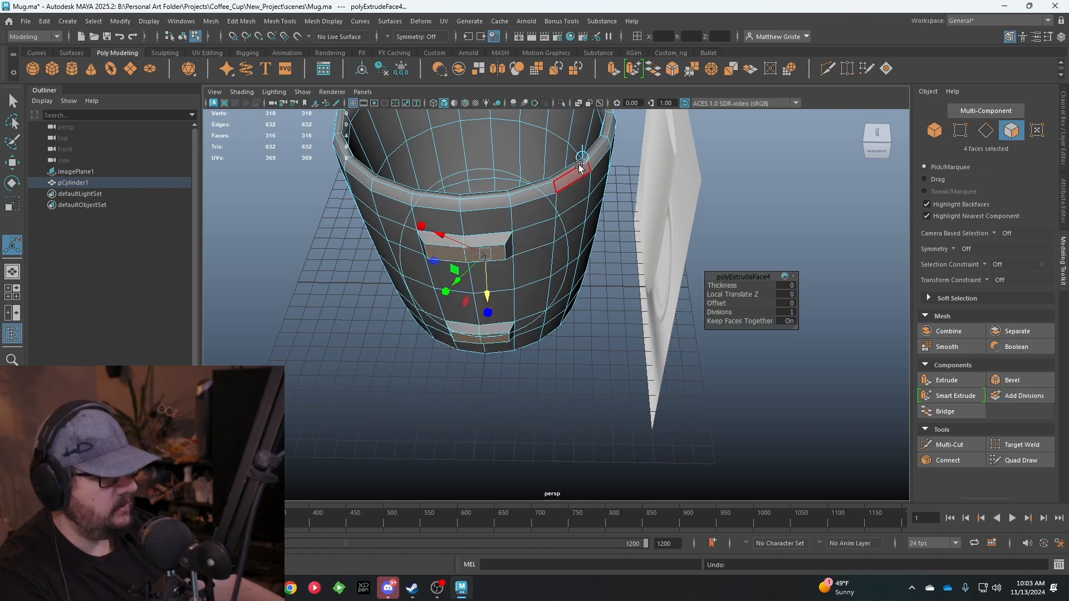
Step: Move the newly extruded handle faces outward from the cup to form the first straight segment of both stubs
key(w)
drag(470, 337, 579, 378)
alt+middle_drag(687, 274, 635, 260)
drag(683, 260, 620, 258)
Step: Extrude the four end faces outward two more times to lengthen the upper and lower handle stubs
key(ctrl+e)
alt+drag(626, 183, 536, 205)
click(574, 164)
drag(524, 336, 560, 349)
key(ctrl+e)
click(610, 163)
drag(561, 342, 501, 236)
Step: Maximize the front view around the handle stubs in shaded display, with the mug in object selection
right_click(522, 219)
key(space)
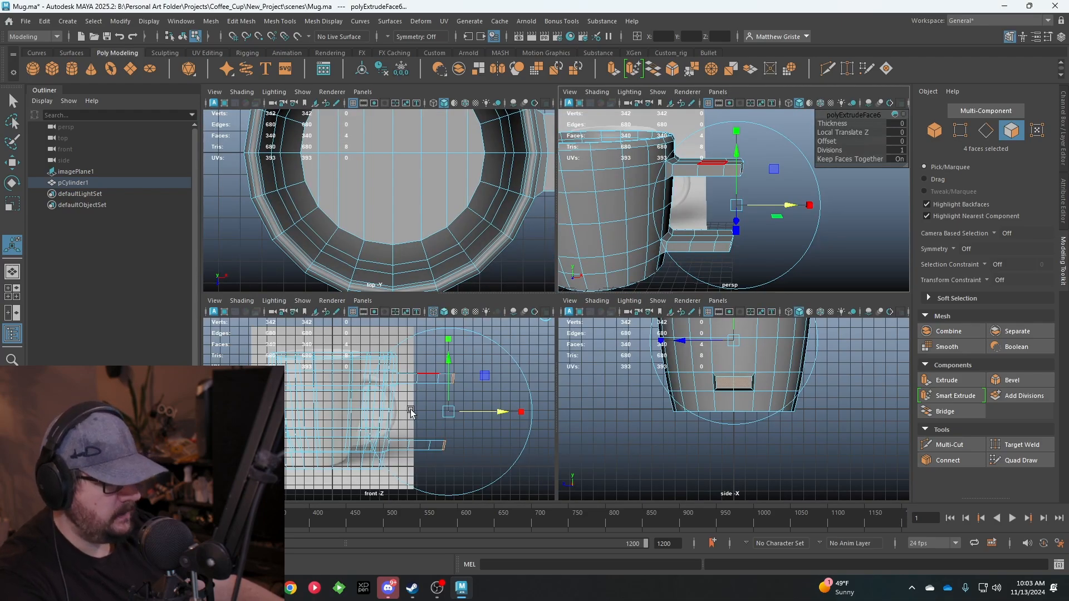
key(space)
right_click(470, 208)
right_drag(543, 186, 591, 170)
alt+middle_drag(664, 207, 571, 221)
scroll(619, 217, up, 1)
scroll(616, 225, up, 1)
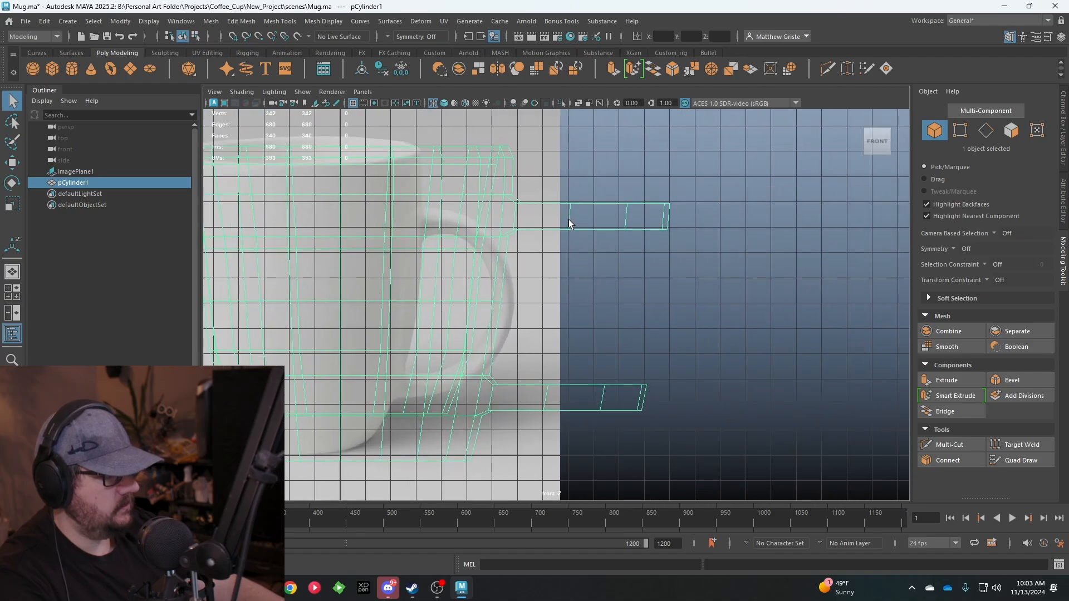
click(444, 103)
scroll(583, 213, up, 3)
alt+middle_drag(563, 226, 563, 232)
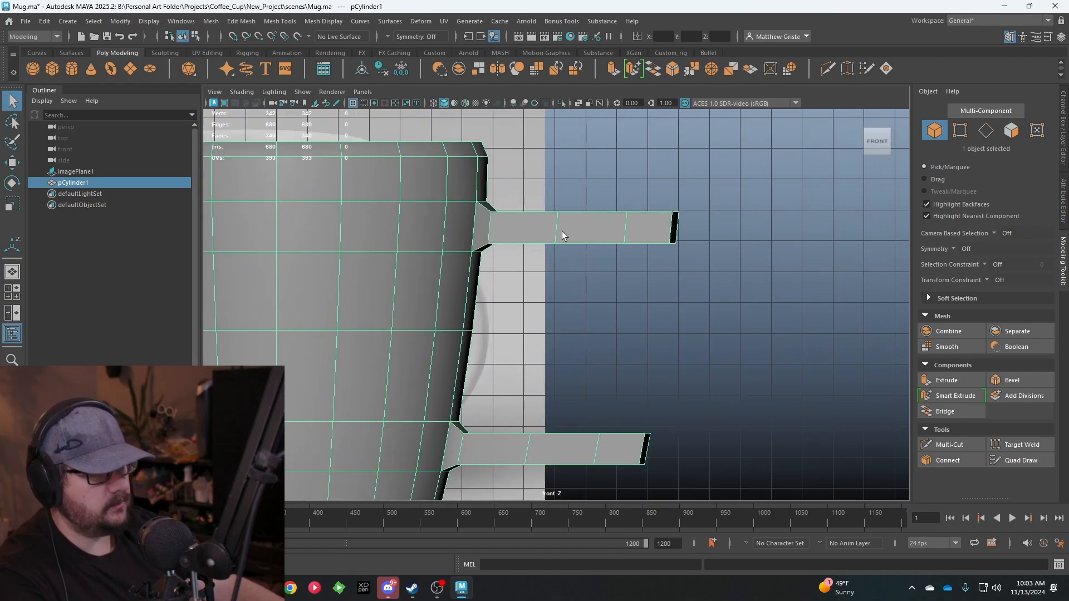
Step: Select the first edge loop along the upper handle stub beyond its base and move it up to begin the curve
right_click(562, 232)
click(558, 212)
click(554, 232)
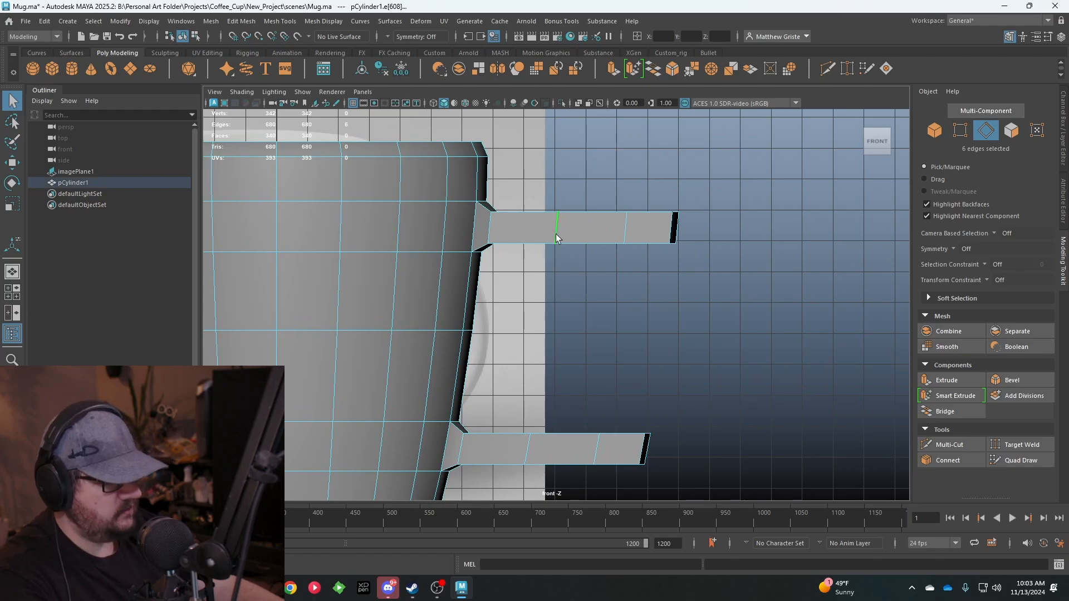
key(w)
drag(561, 178, 560, 163)
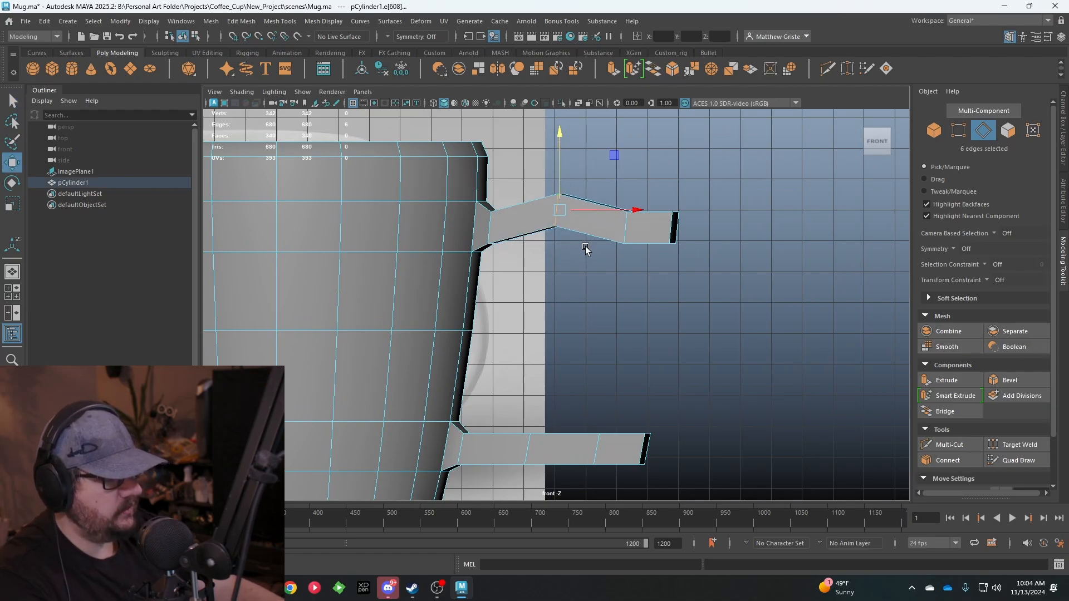
Step: Rotate and reposition the upper stub's second edge loop and its end edges so the stub bends downward
double_click(622, 233)
key(e)
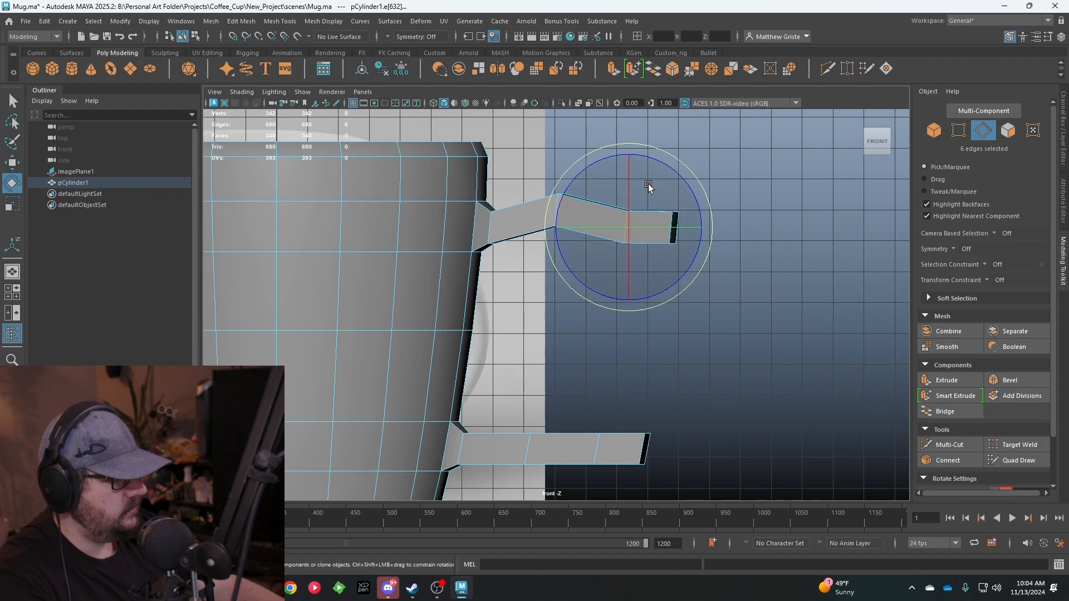
key(w)
drag(681, 195, 633, 275)
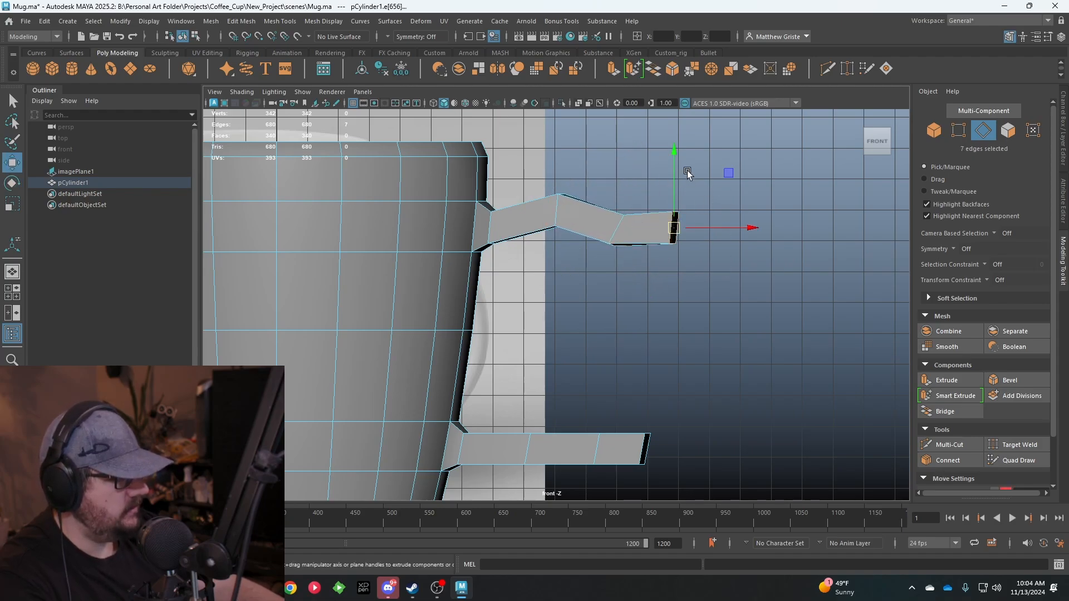
key(e)
drag(714, 167, 653, 299)
key(w)
Step: Delete the cap faces at the ends of the upper and lower handle stubs
right_drag(641, 270, 645, 295)
scroll(647, 293, up, 1)
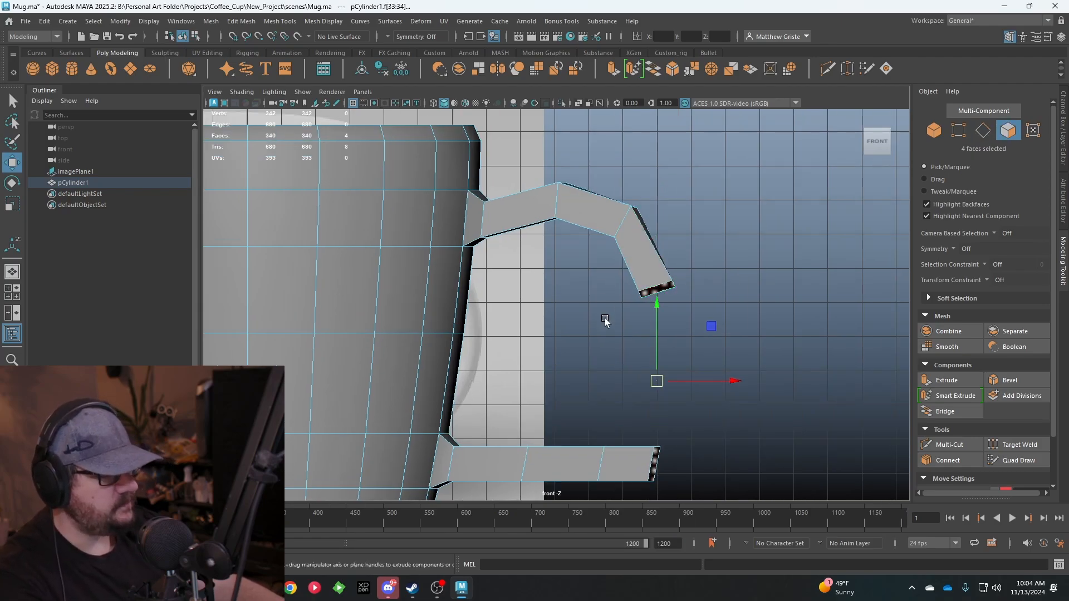
alt+middle_drag(672, 297, 594, 284)
click(596, 332)
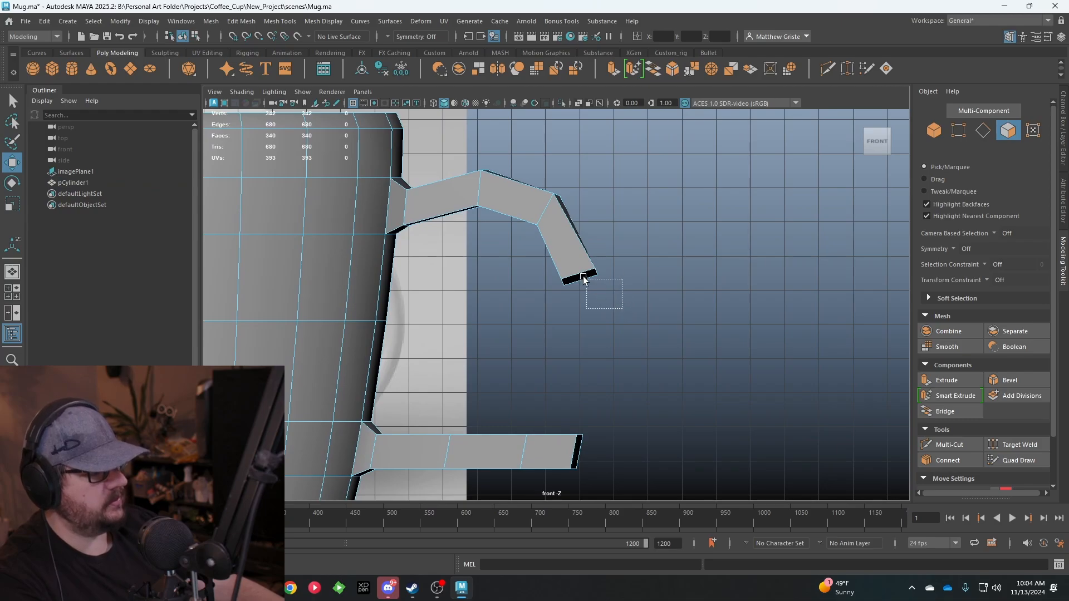
drag(548, 261, 542, 225)
click(570, 249)
key(Delete)
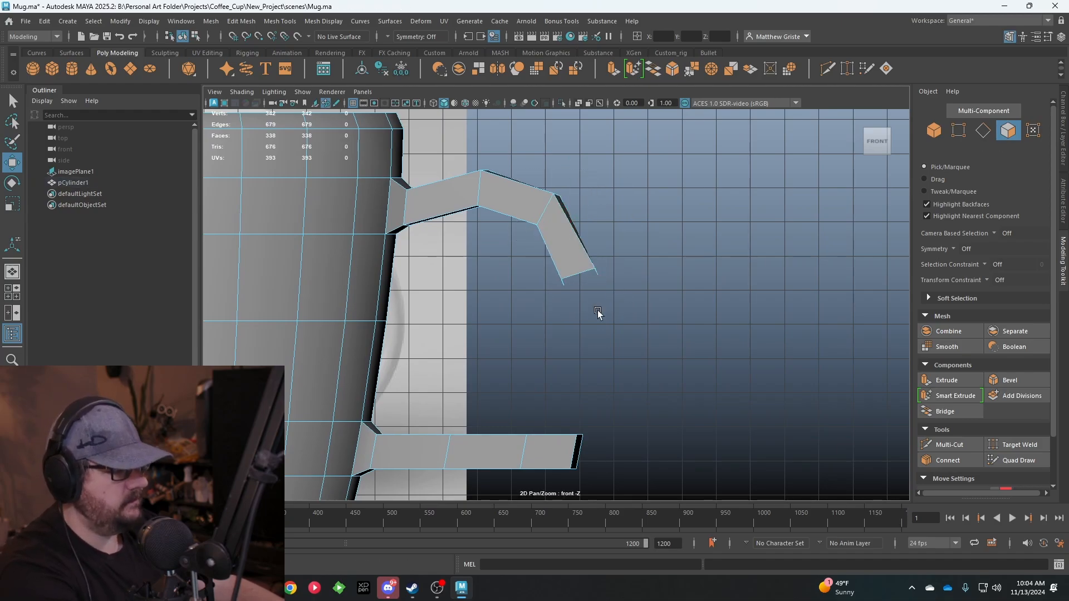
alt+middle_drag(596, 384, 603, 312)
drag(555, 452, 544, 424)
key(Delete)
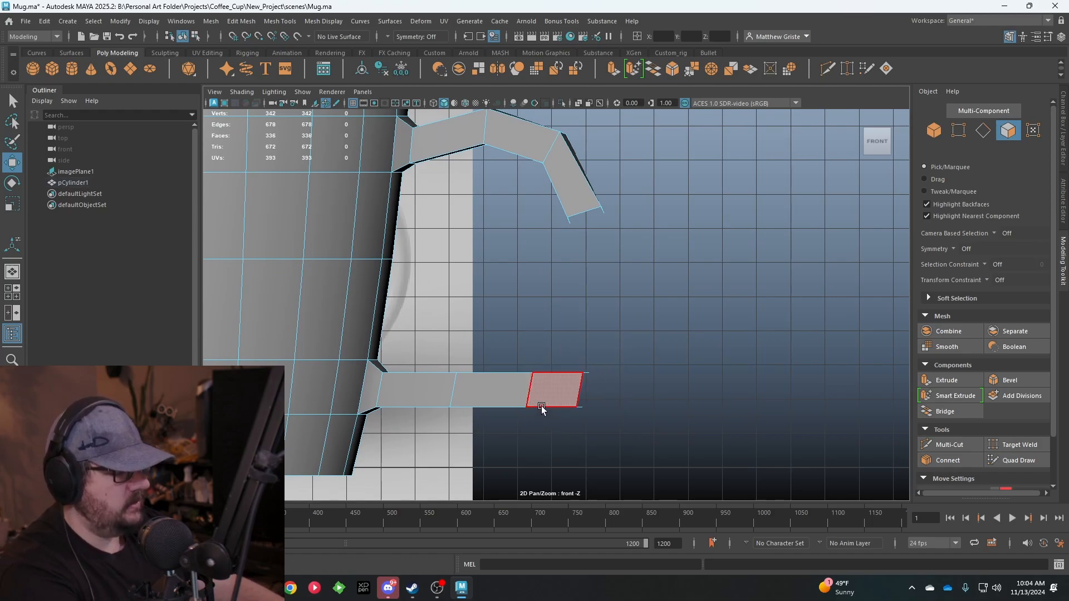
Step: Scale the end vertices of the lower stub flat horizontally and those of the upper stub flat vertically
right_drag(552, 385, 506, 255)
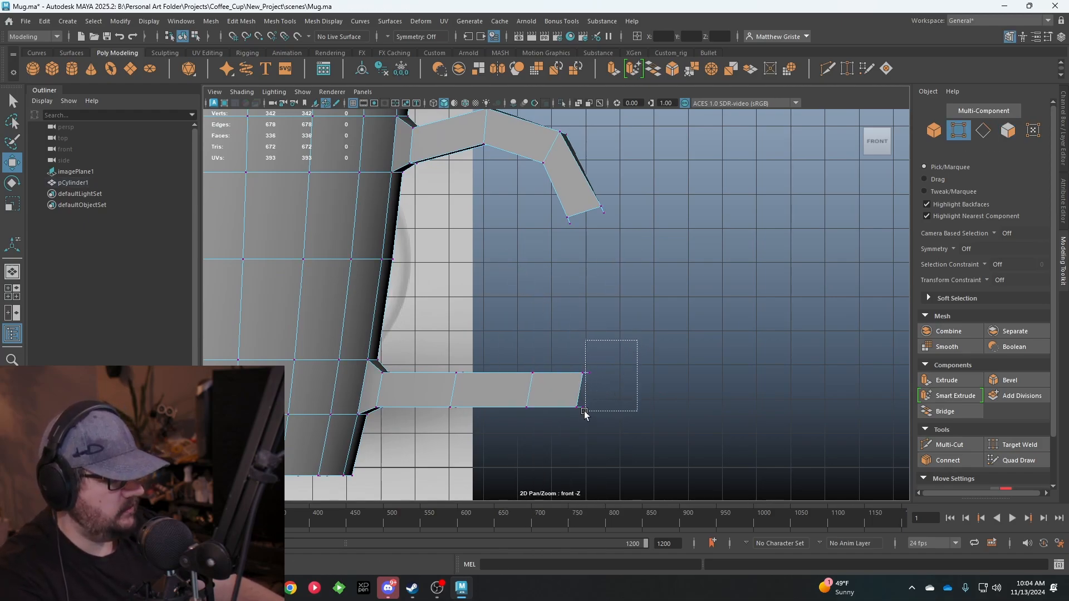
drag(585, 412, 584, 413)
key(e)
key(r)
drag(656, 395, 476, 388)
drag(612, 225, 548, 182)
drag(589, 143, 583, 183)
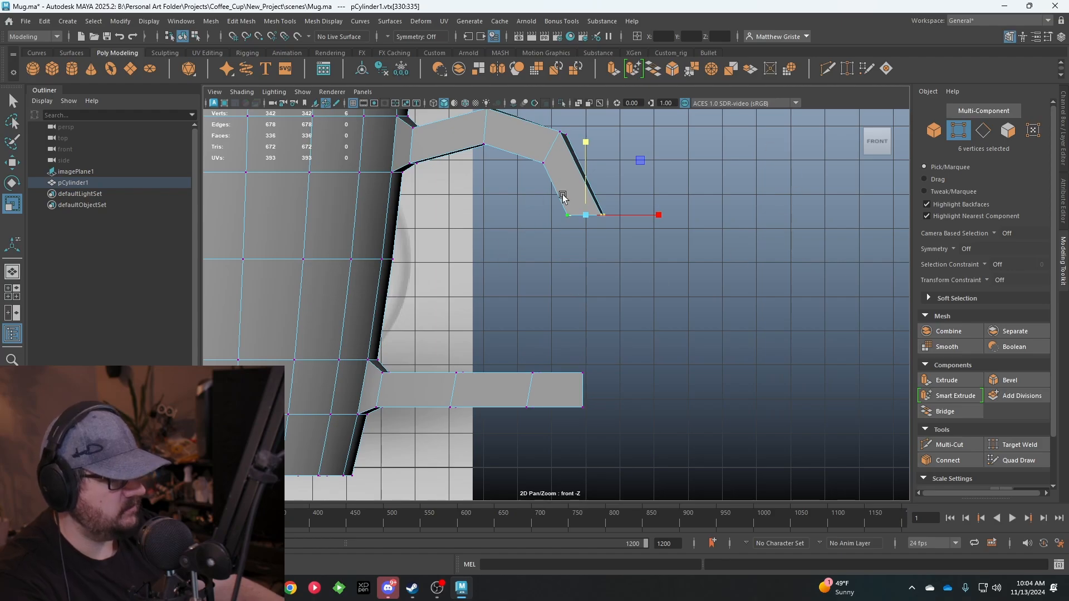
Step: Examine the open end of the bent upper handle stub in the perspective view
key(space)
key(space)
alt+drag(651, 175, 674, 236)
key(space)
key(space)
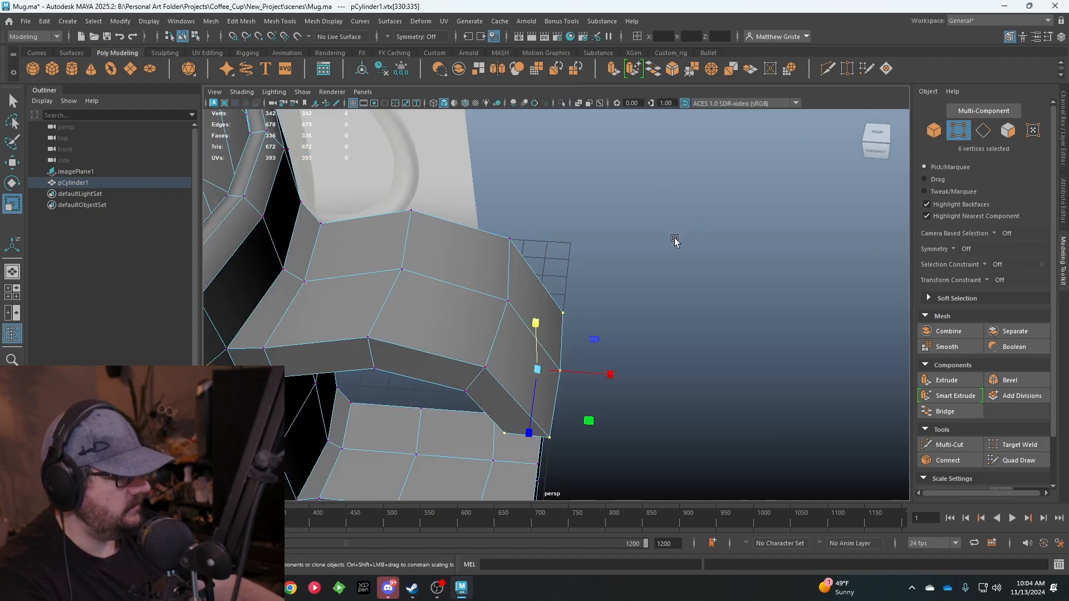
key(space)
key(space)
scroll(484, 362, up, 3)
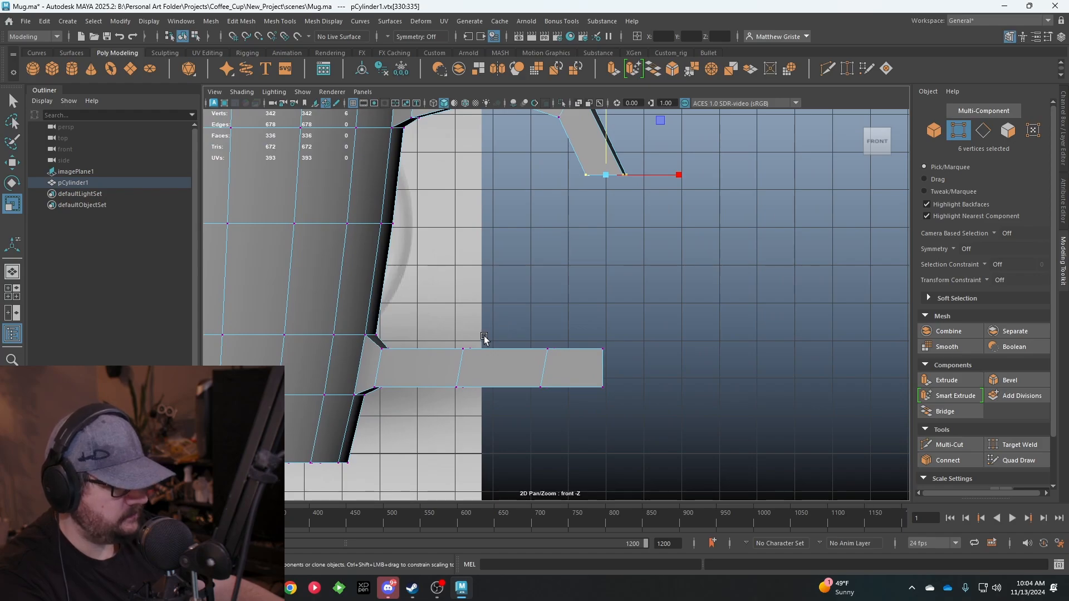
Step: Rotate and raise the two edge loops along the lower handle stub to curve it upward
right_drag(477, 379, 477, 248)
double_click(461, 356)
key(e)
key(w)
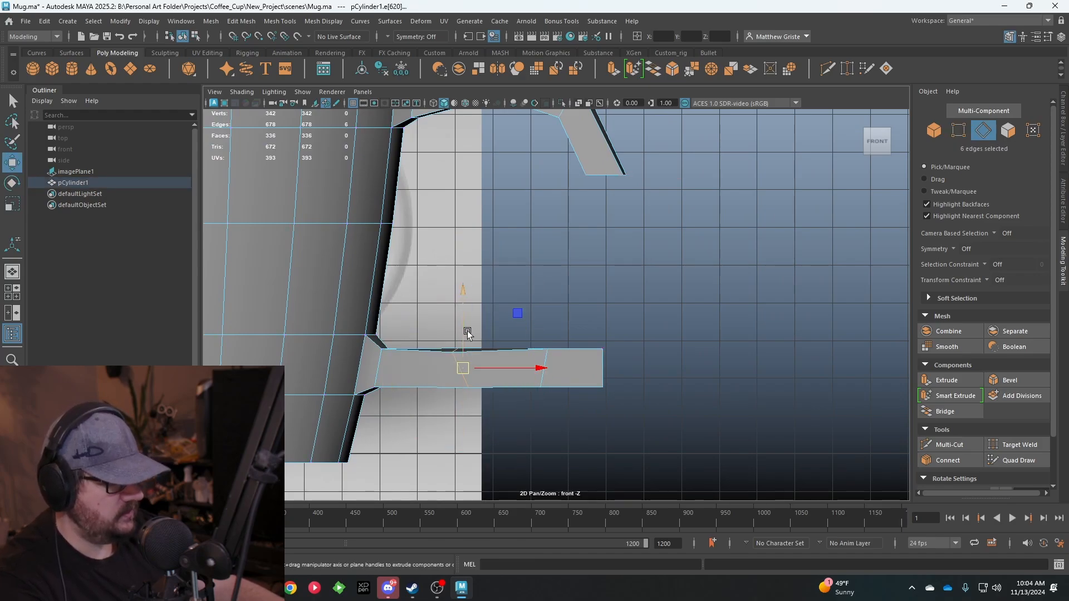
drag(460, 368, 461, 361)
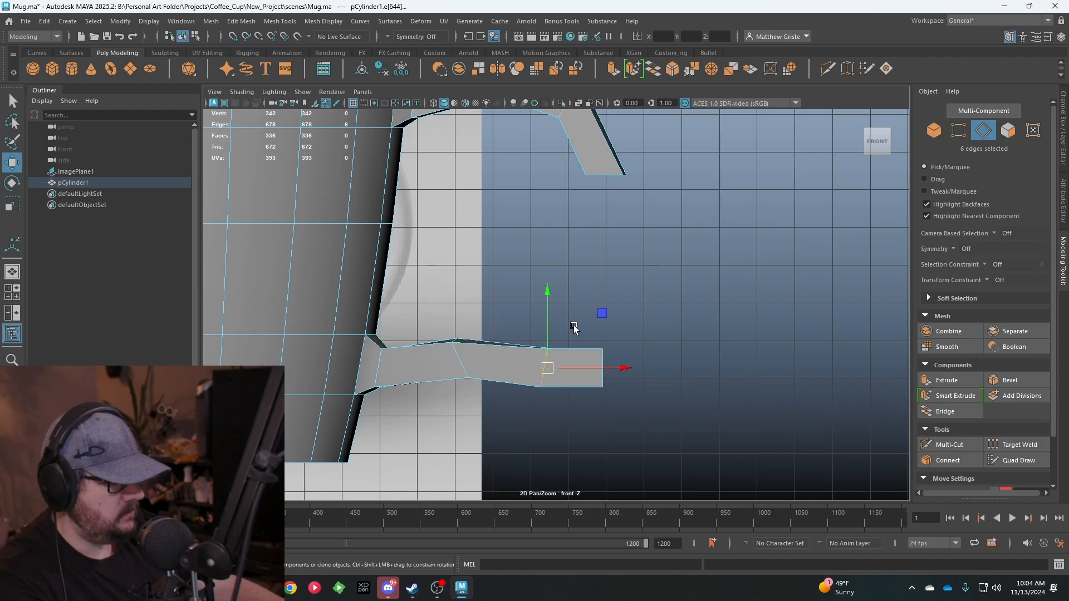
key(e)
drag(580, 300, 533, 330)
key(w)
drag(547, 367, 534, 317)
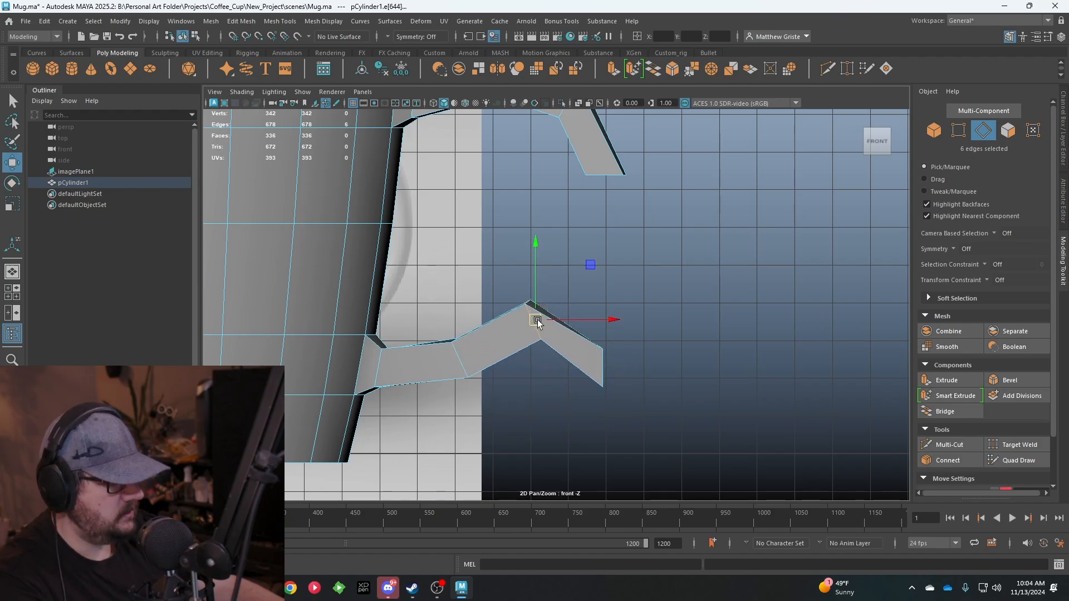
Step: Rotate the lower stub's open end edges and raise them close to the upper stub's end
drag(657, 300, 545, 467)
ctrl+drag(477, 280, 565, 434)
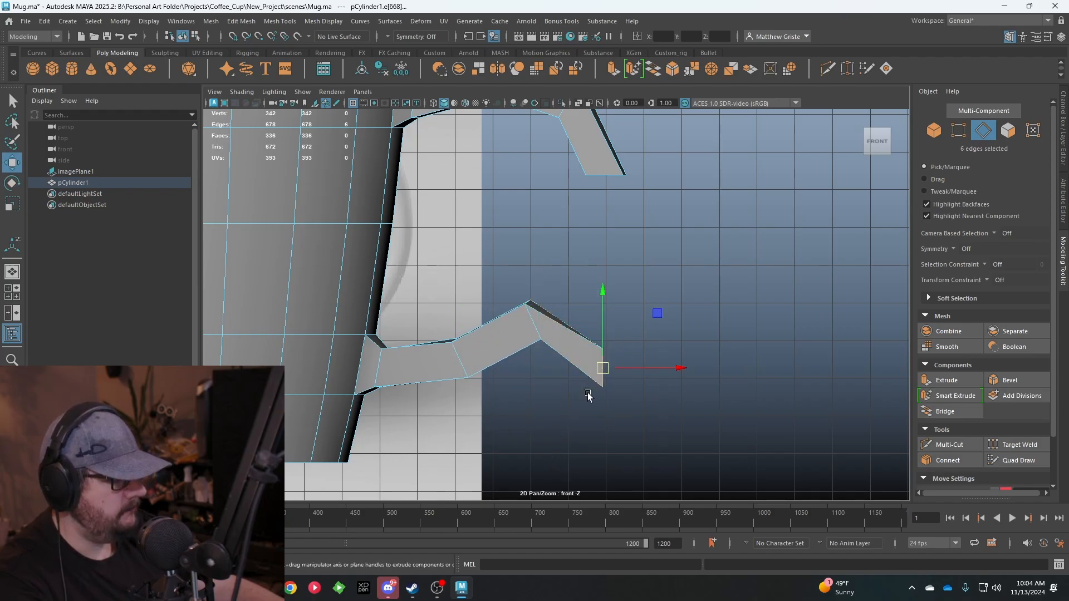
key(e)
drag(654, 296, 586, 325)
key(w)
drag(603, 368, 587, 213)
Step: In the perspective view, join the near-side vertices of the upper handle end to the matching lower-end vertices with Target Weld
scroll(589, 212, down, 3)
scroll(590, 222, up, 5)
alt+middle_drag(658, 169, 627, 230)
key(space)
key(space)
alt+drag(687, 201, 659, 172)
scroll(480, 270, up, 3)
alt+middle_drag(479, 270, 559, 273)
alt+drag(558, 273, 536, 235)
right_drag(524, 247, 494, 244)
alt+drag(495, 244, 527, 216)
scroll(527, 216, up, 3)
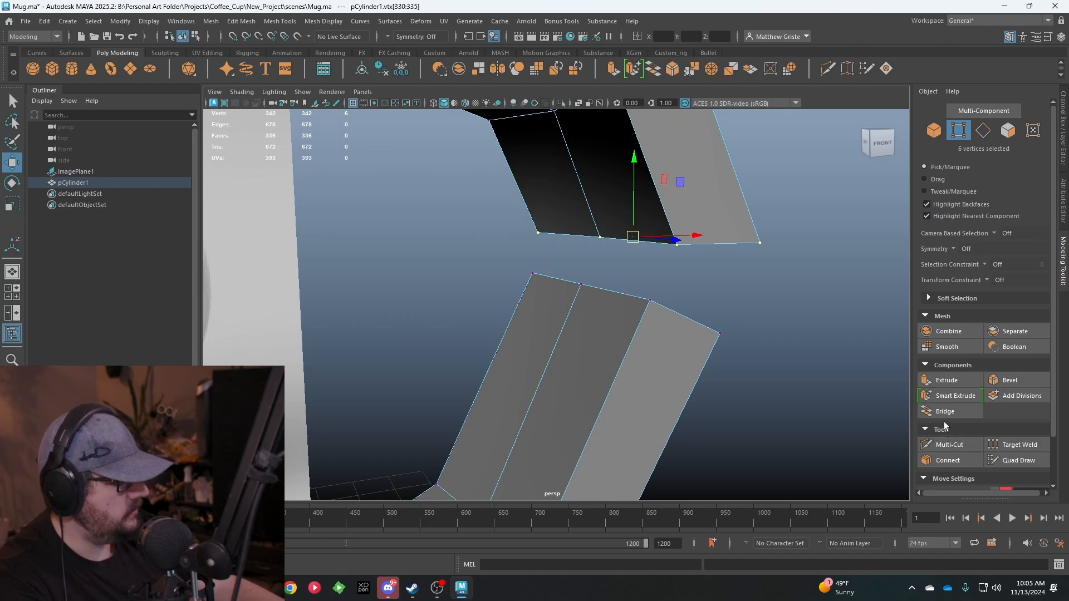
click(1020, 444)
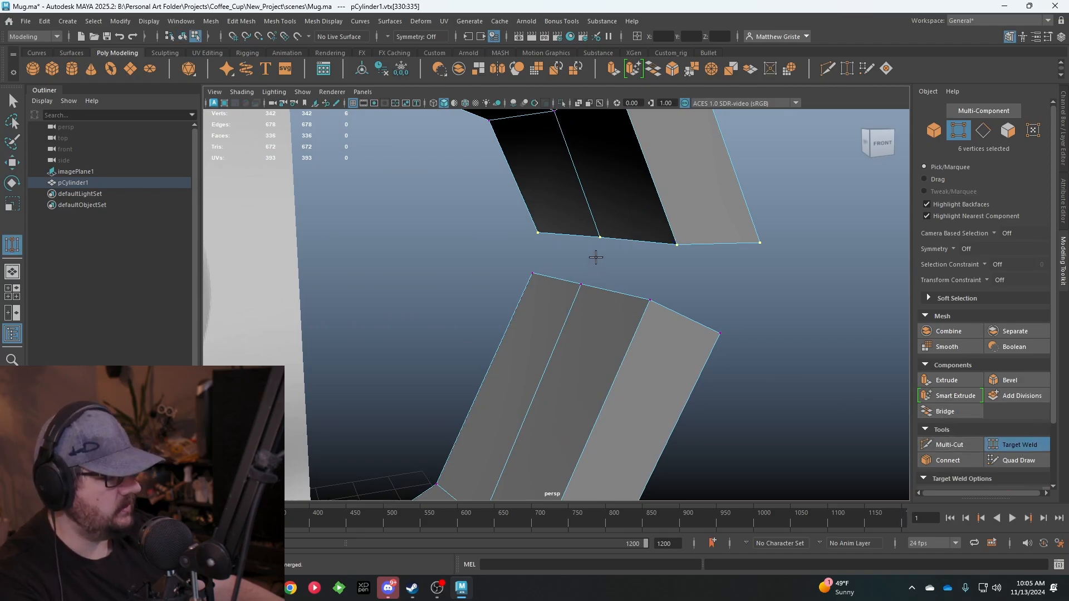
click(612, 239)
key(ctrl+z)
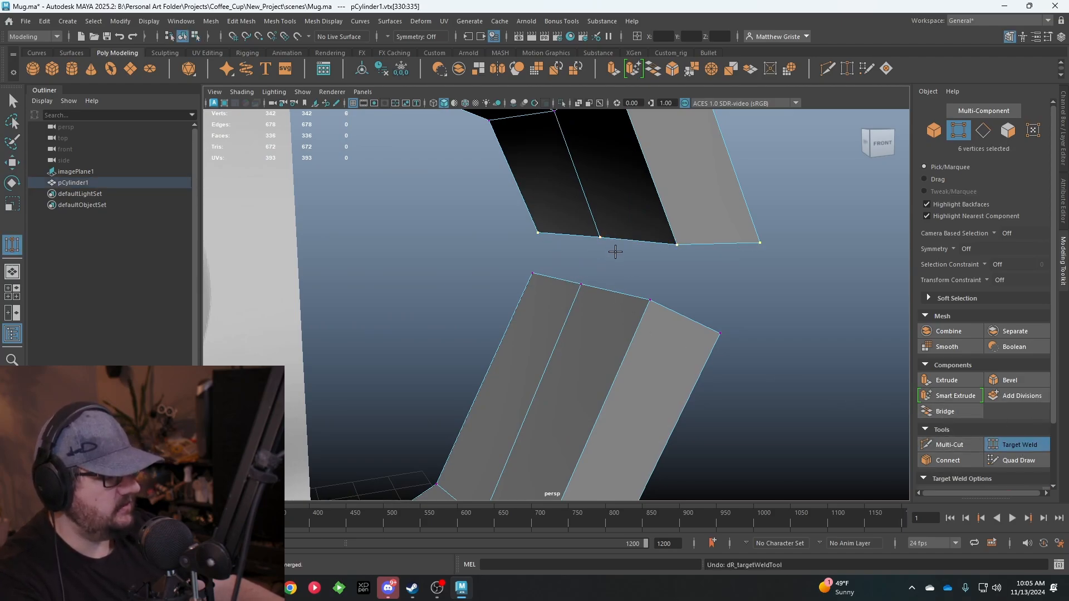
click(601, 255)
drag(596, 246, 532, 273)
drag(677, 244, 650, 300)
drag(724, 346, 721, 334)
Step: Weld the remaining outer-side vertices to close the handle, and return the mug to object selection
alt+drag(721, 334, 407, 269)
drag(368, 231, 371, 290)
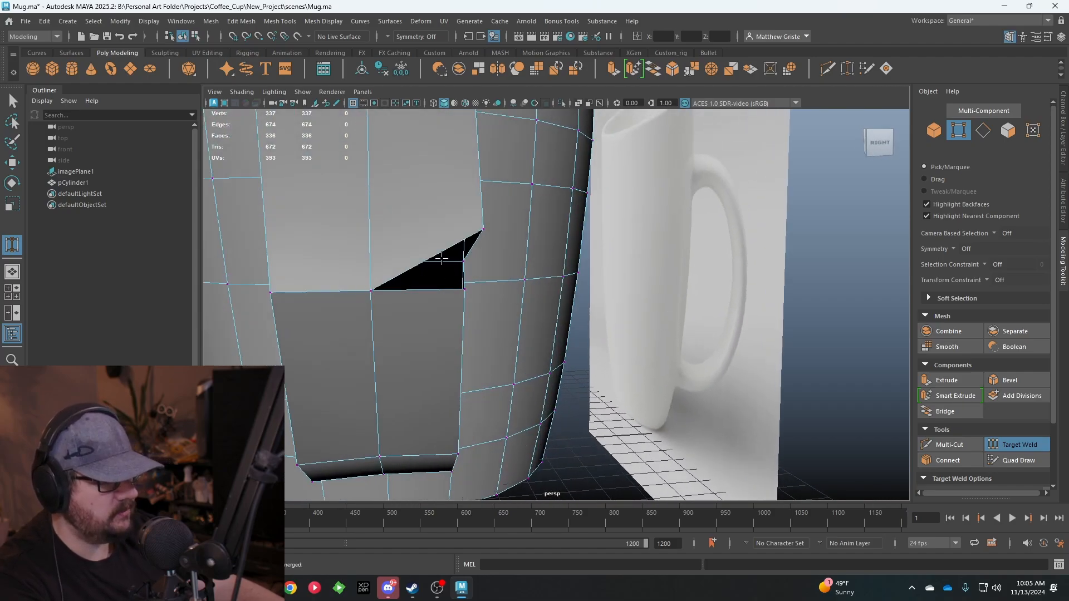
drag(479, 245, 555, 314)
right_drag(520, 269, 546, 244)
click(599, 267)
scroll(599, 267, down, 5)
alt+drag(599, 267, 632, 248)
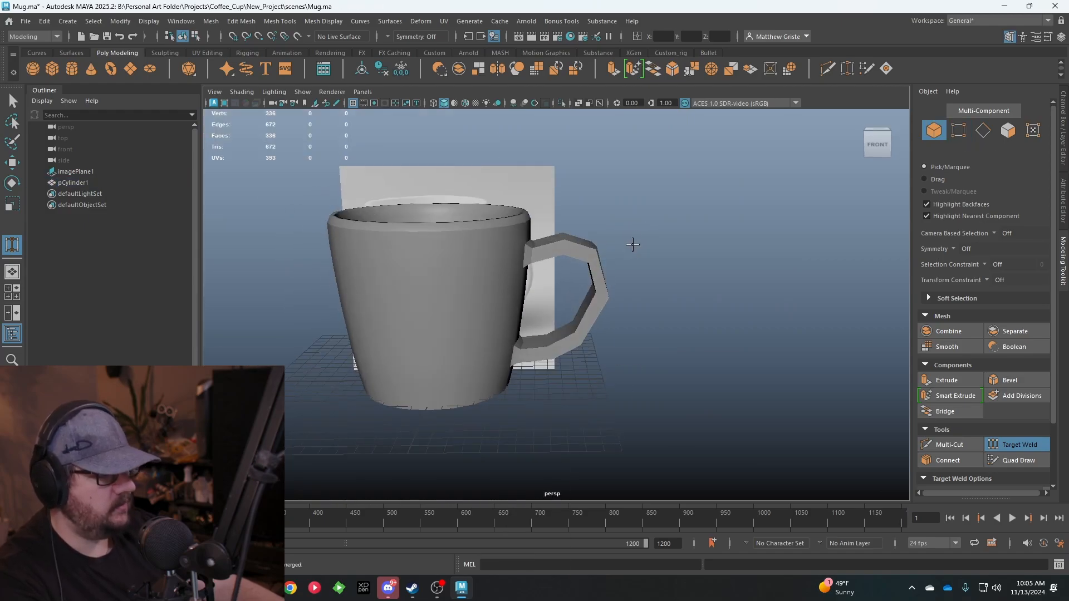
alt+middle_drag(633, 249, 674, 208)
alt+drag(674, 207, 565, 206)
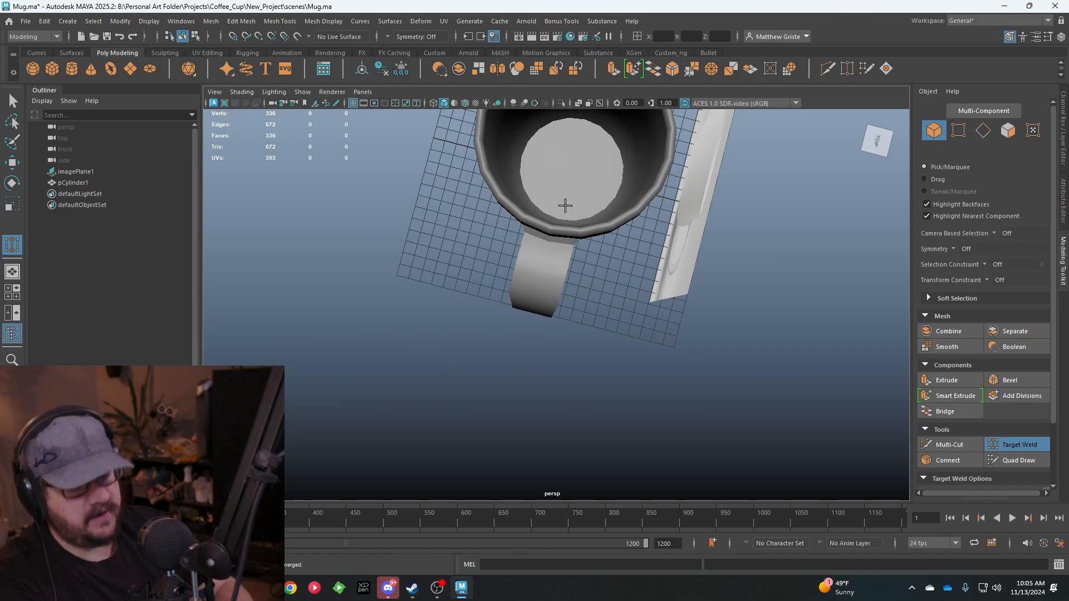
Step: In the top view, select all the handle faces, scale them to about half their width and adjust their position along the handle
key(q)
click(570, 255)
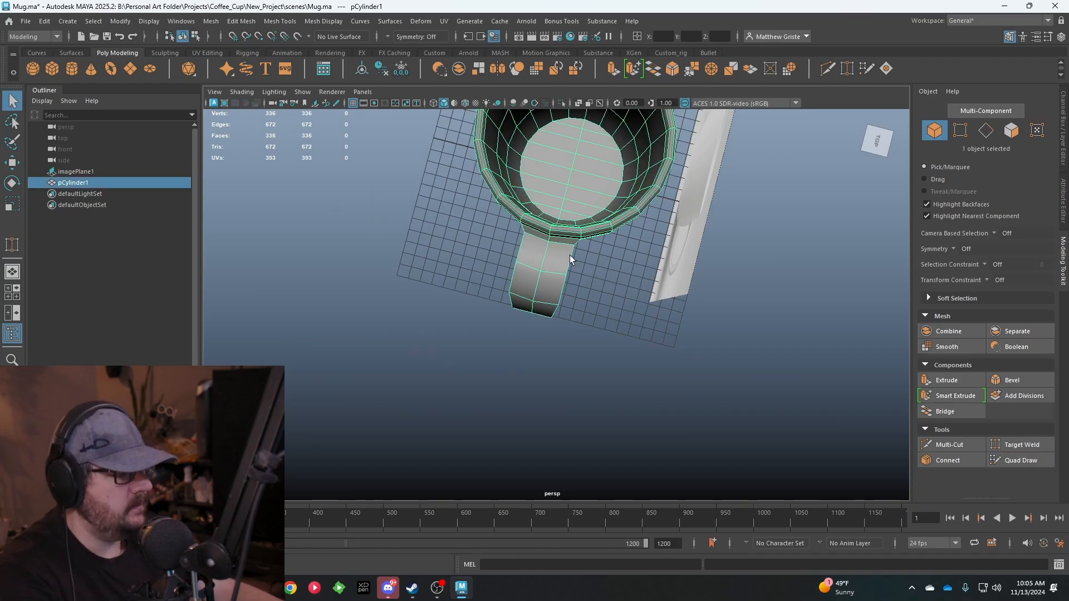
key(space)
key(space)
scroll(592, 222, down, 3)
alt+middle_drag(694, 226, 390, 237)
right_drag(524, 231, 524, 261)
drag(787, 408, 496, 225)
key(e)
key(r)
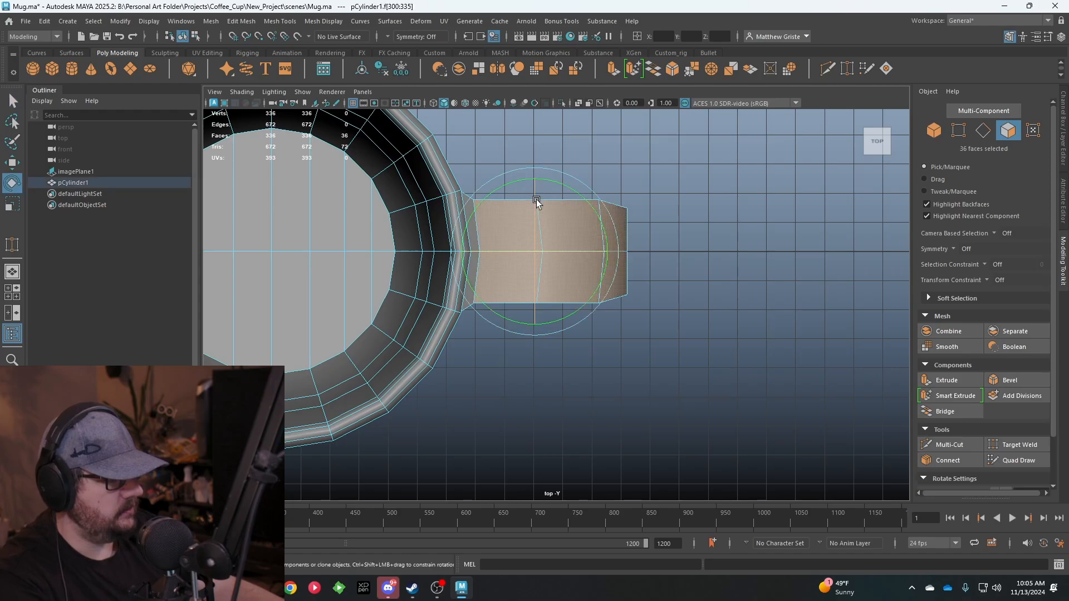
drag(537, 327, 543, 296)
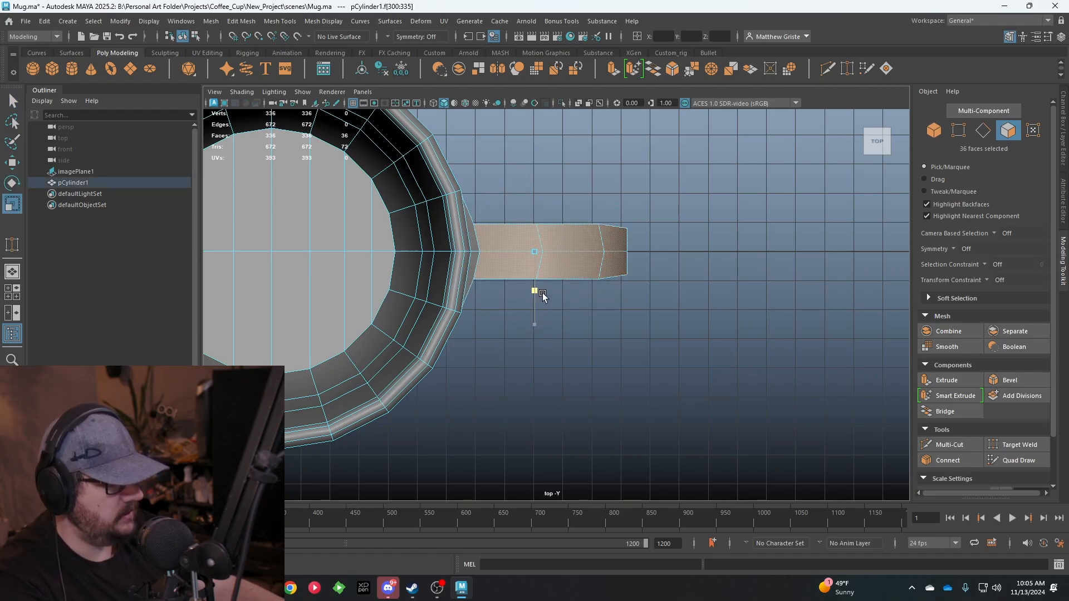
key(w)
drag(607, 255, 565, 234)
Step: Preview the smoothed mug in the perspective view and examine the handle from several sides
key(space)
key(space)
key(3)
right_drag(504, 228, 795, 260)
click(795, 261)
alt+drag(795, 261, 418, 303)
Step: In the front view, move the whole mug sideways so its handle overlaps the handle in the reference image
key(space)
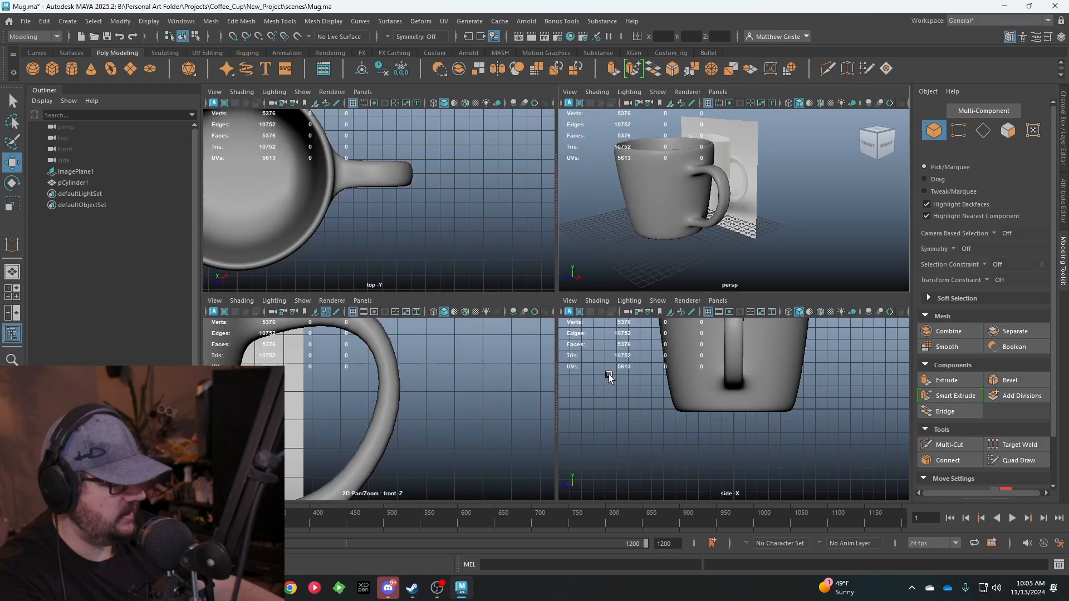
scroll(382, 425, down, 6)
alt+middle_drag(382, 425, 476, 378)
key(space)
scroll(435, 385, down, 1)
alt+middle_drag(501, 295, 535, 332)
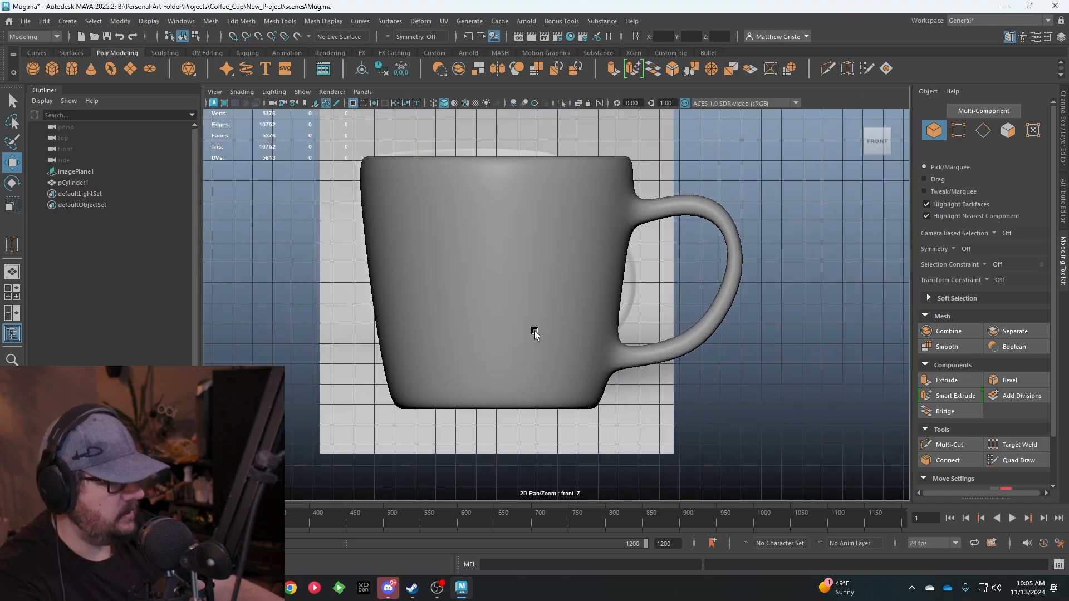
click(534, 333)
drag(573, 303, 492, 315)
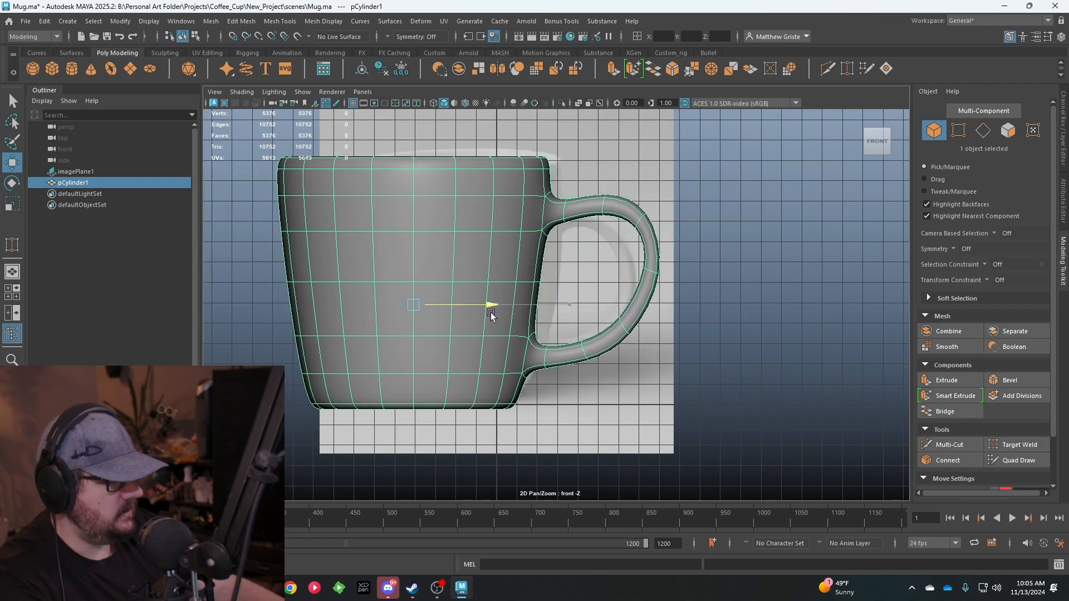
Step: Turn off the smooth preview and move the first edge loop on the handle's upper arm inward and down toward the reference
scroll(661, 231, up, 1)
scroll(612, 181, up, 2)
key(1)
scroll(618, 179, up, 2)
right_drag(621, 179, 609, 123)
click(608, 146)
double_click(615, 145)
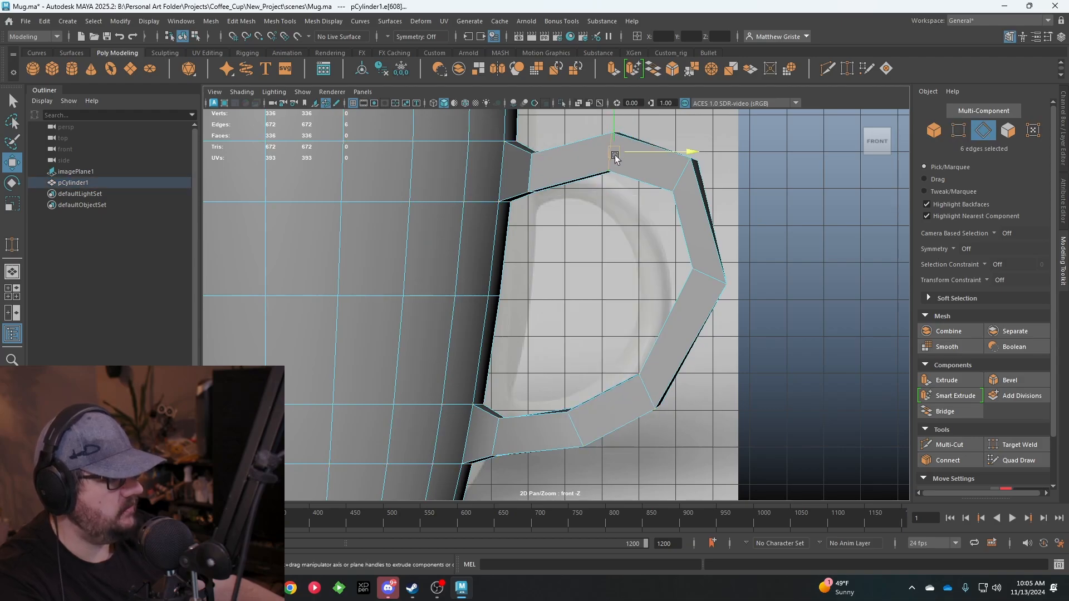
drag(614, 155, 596, 173)
Step: Move the upper corner loop and the outermost middle loop inward, rotating the middle loop to follow the reference curve
click(687, 174)
shift+drag(687, 168, 665, 295)
double_click(711, 276)
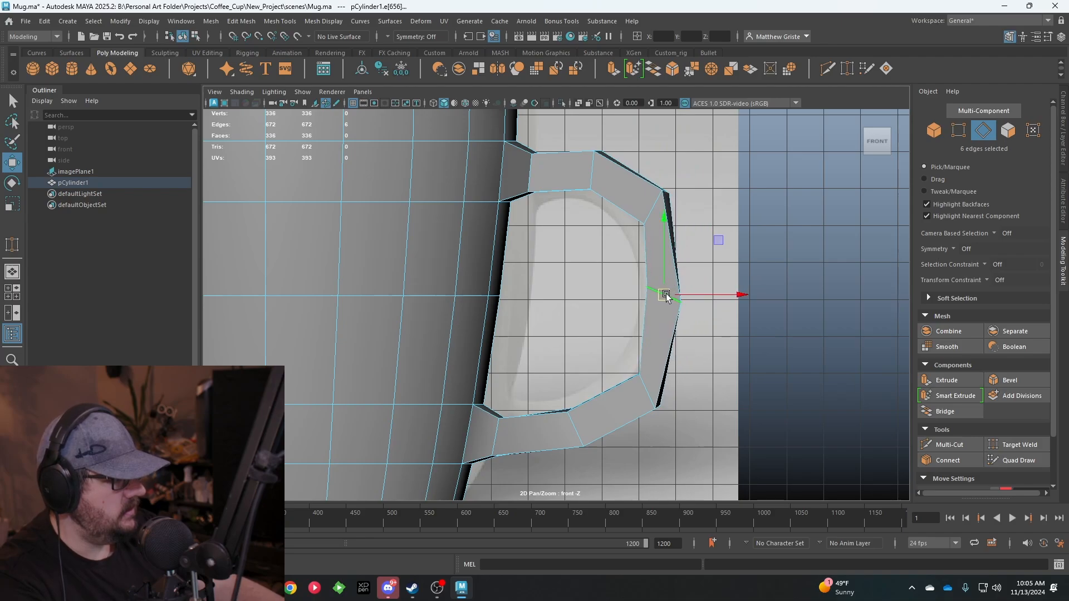
key(e)
drag(709, 240, 696, 227)
key(w)
drag(671, 294, 684, 295)
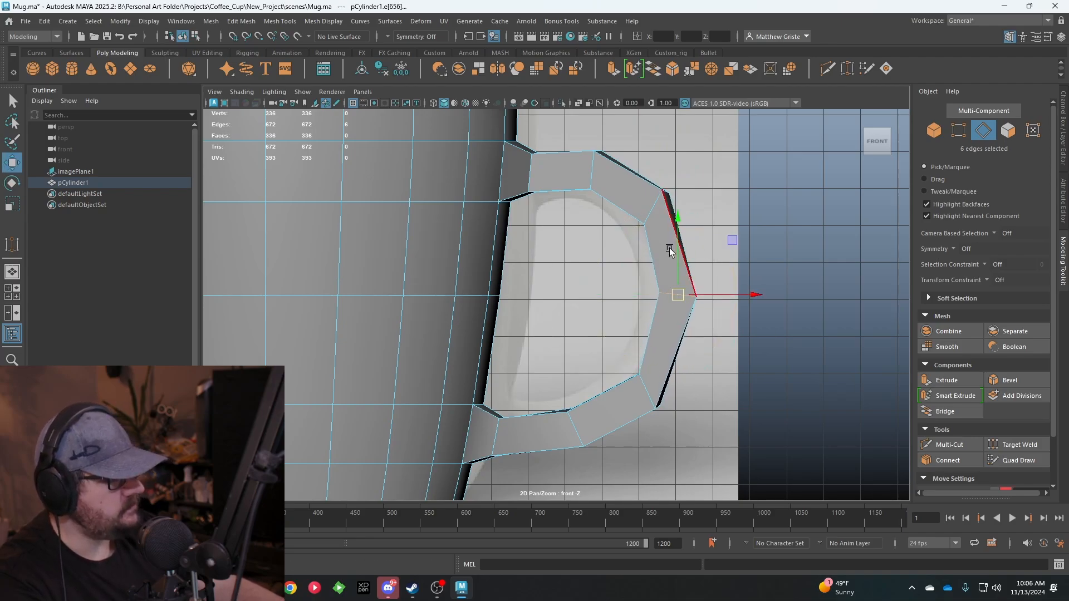
Step: Insert one edge loop above and one below the handle's outermost middle loop
alt+middle_drag(701, 315, 685, 304)
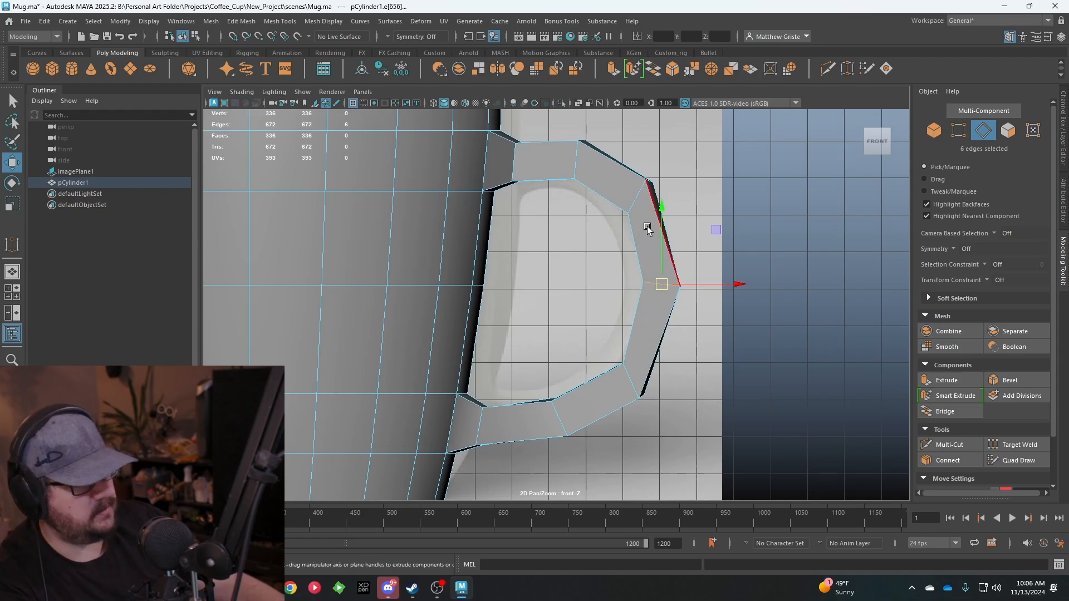
alt+middle_drag(543, 223, 519, 202)
click(281, 22)
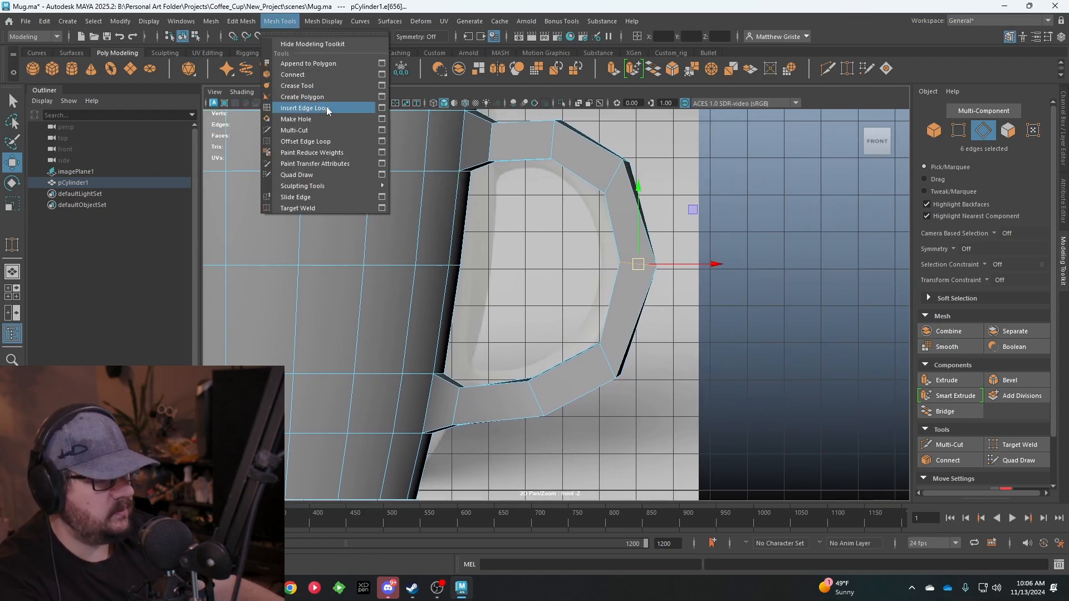
click(303, 108)
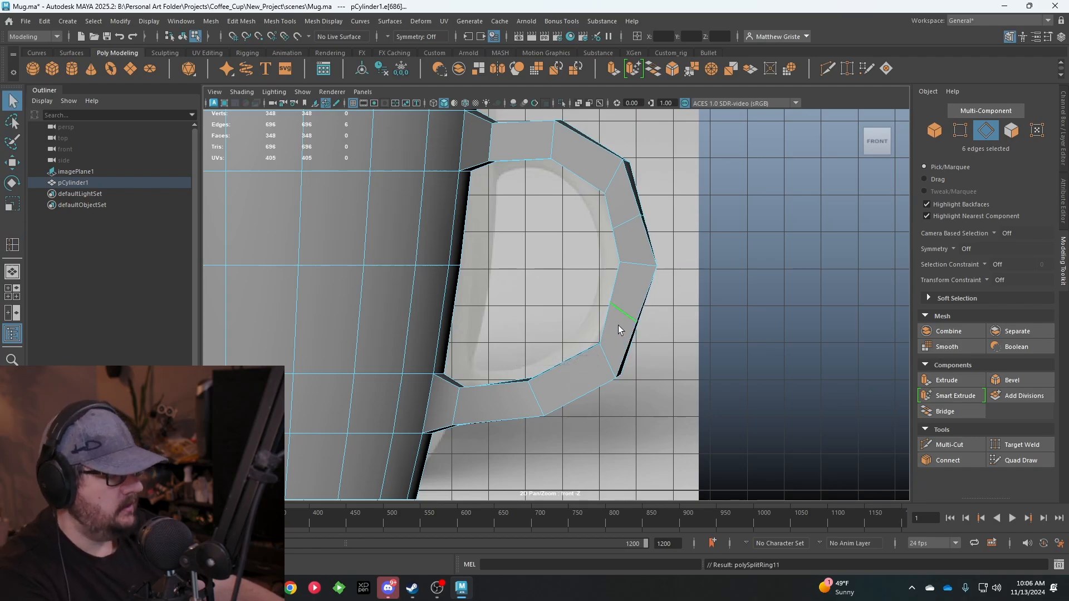
Step: Move the two new edge loops outward to round the handle's outer curve
key(w)
drag(628, 315, 632, 322)
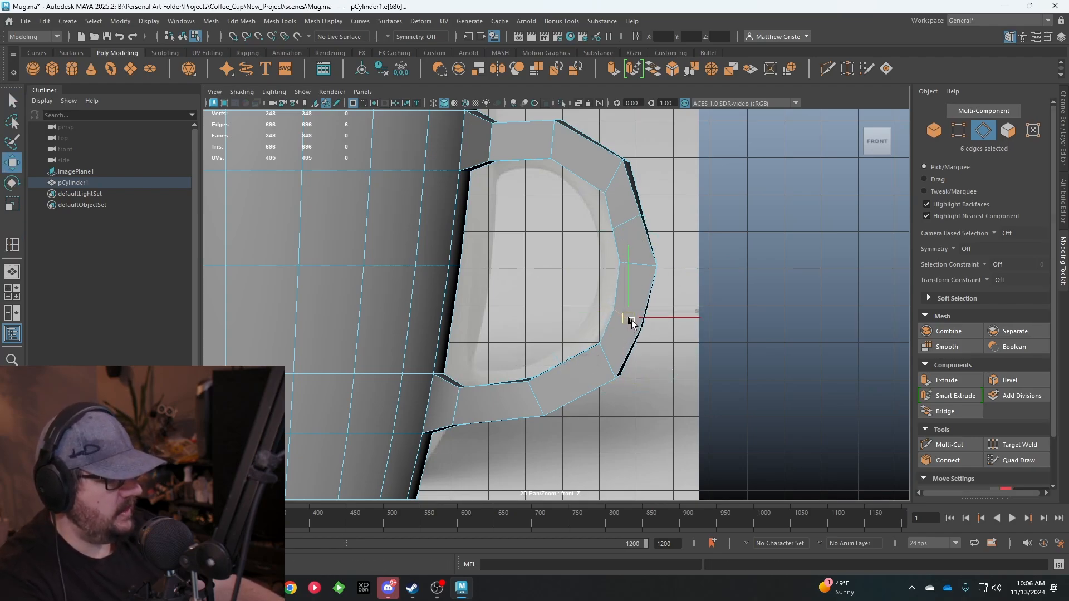
click(633, 217)
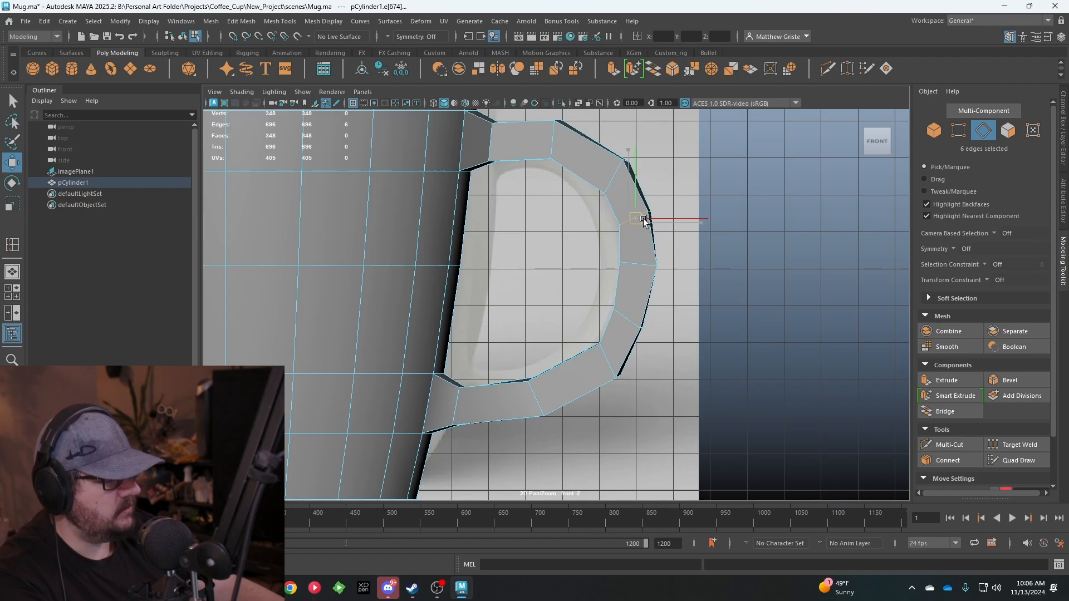
scroll(585, 368, down, 2)
alt+middle_drag(604, 264, 613, 250)
scroll(613, 250, up, 1)
scroll(606, 237, down, 1)
scroll(600, 224, down, 4)
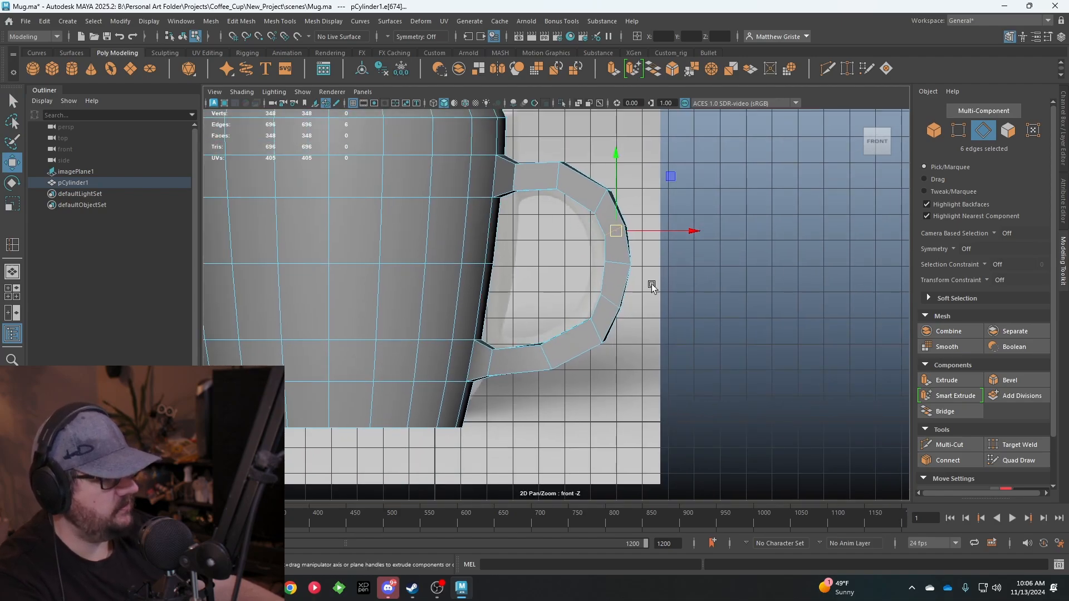
Step: Examine the mug in smooth preview from several angles, checking the handle's curve, its joints and the interior
key(space)
key(space)
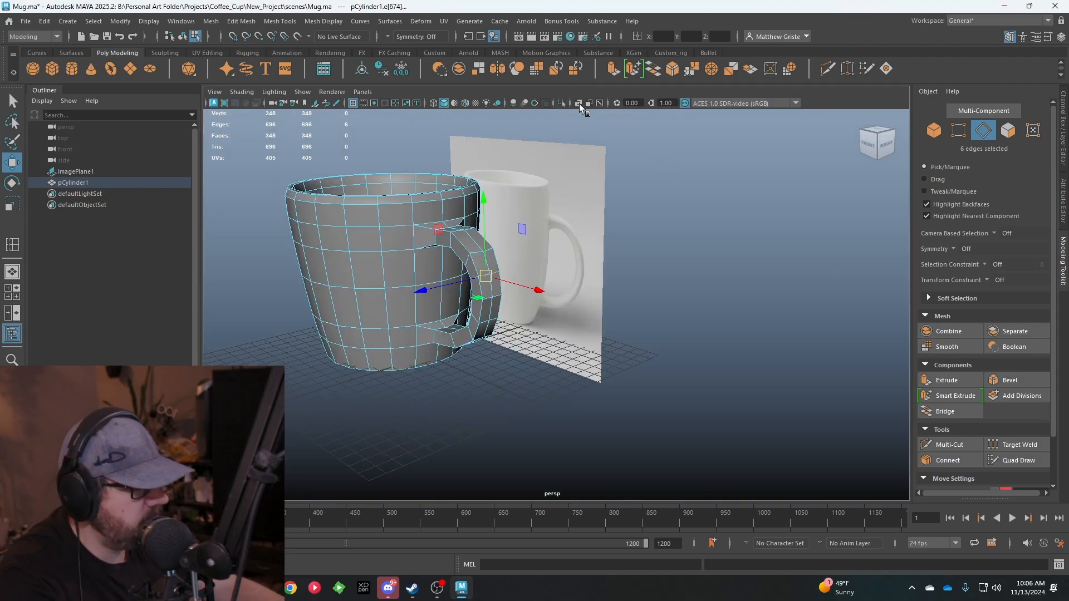
alt+drag(423, 226, 479, 248)
key(3)
right_drag(461, 241, 515, 224)
click(641, 340)
alt+drag(641, 340, 525, 305)
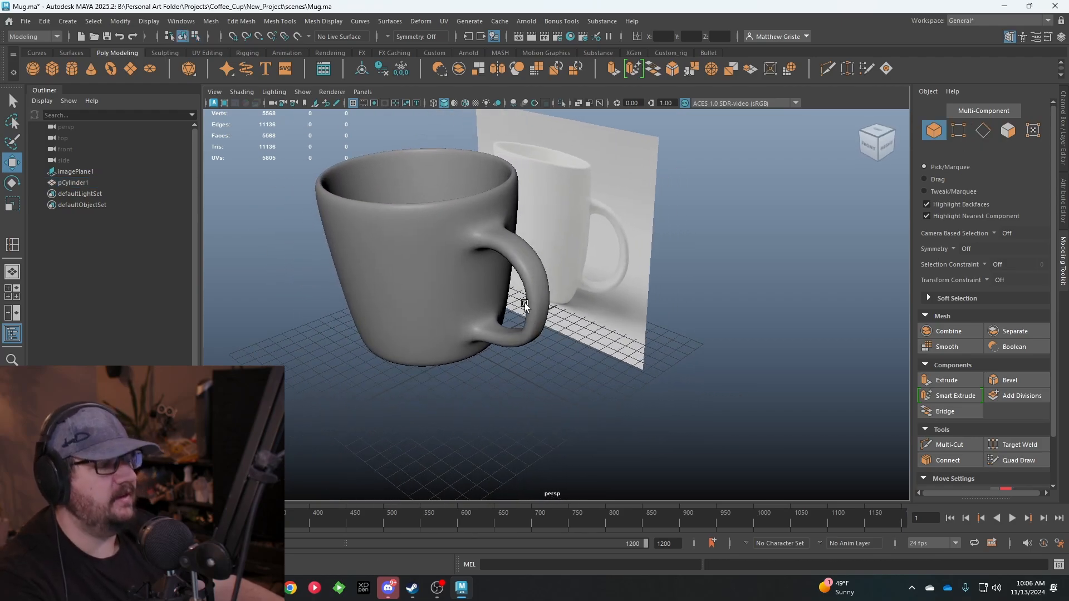
alt+middle_drag(525, 305, 576, 303)
scroll(576, 302, up, 4)
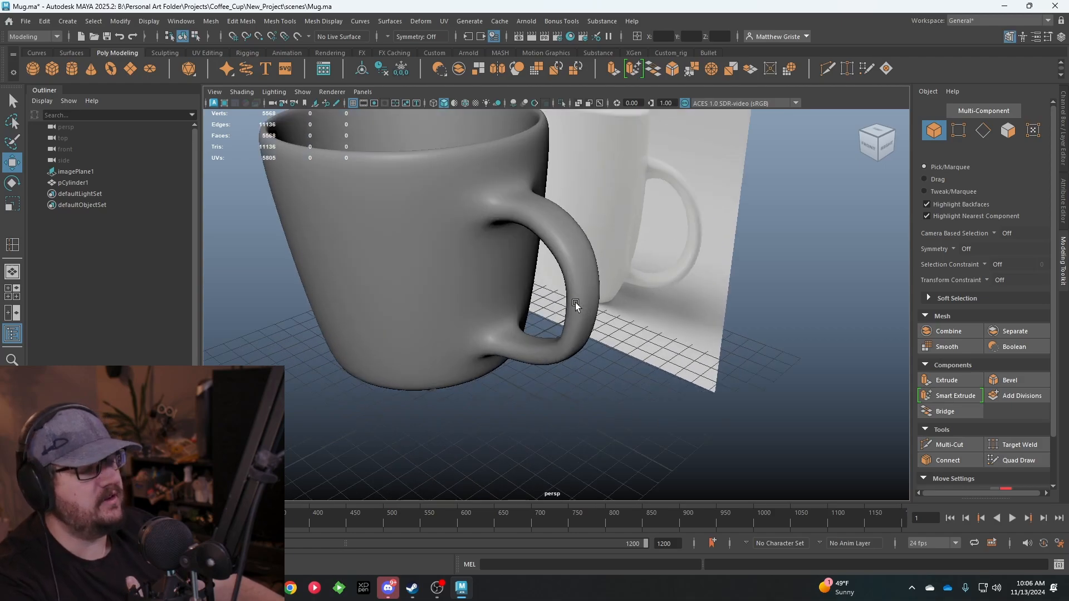
scroll(575, 302, down, 2)
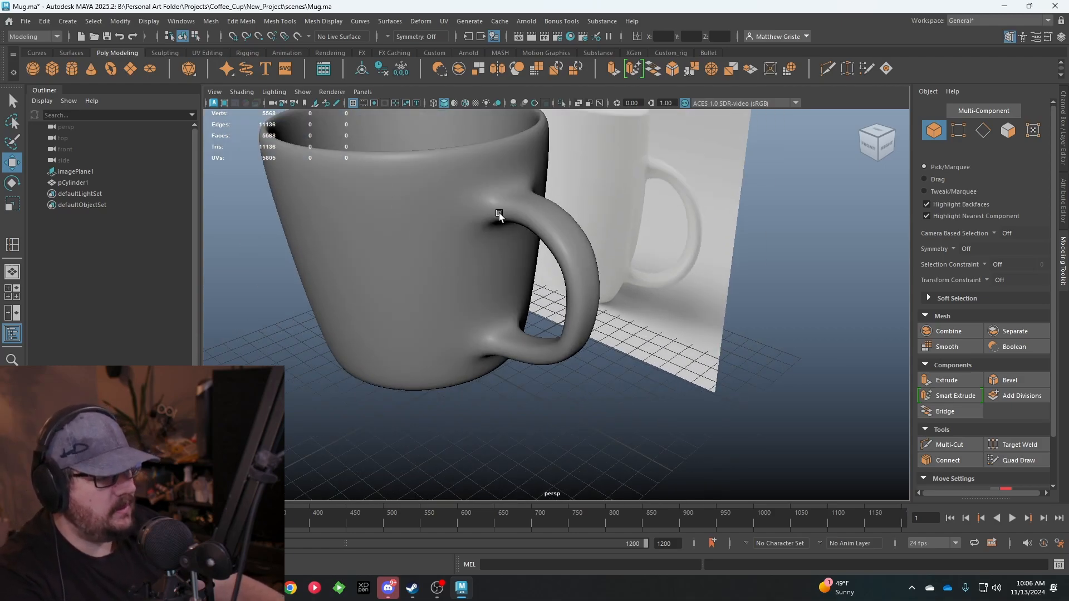
scroll(503, 208, down, 2)
alt+drag(510, 291, 692, 315)
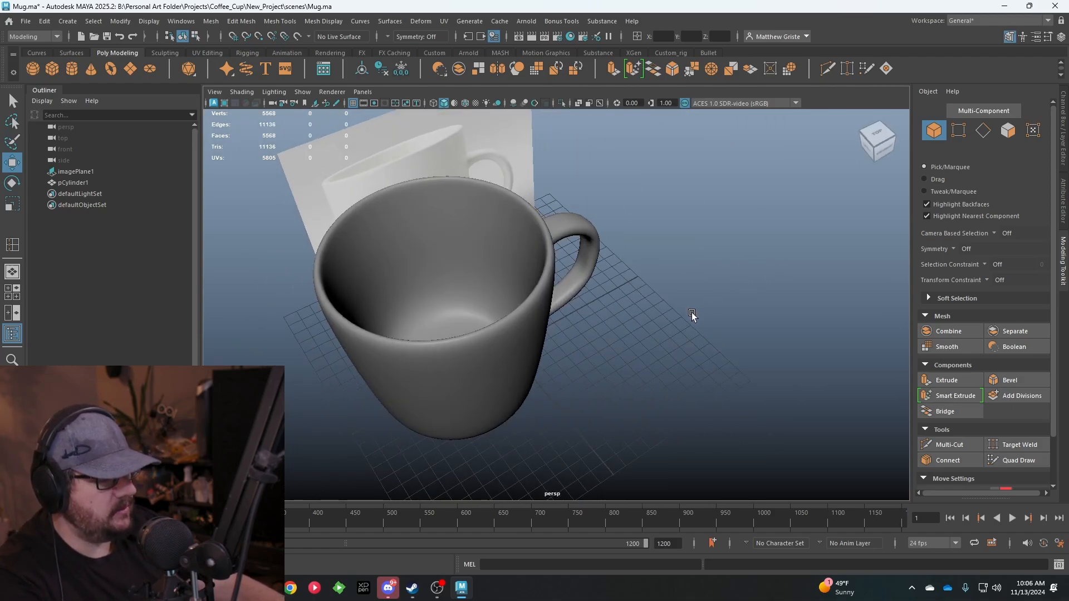
click(393, 315)
alt+drag(587, 294, 460, 292)
alt+middle_drag(506, 262, 530, 261)
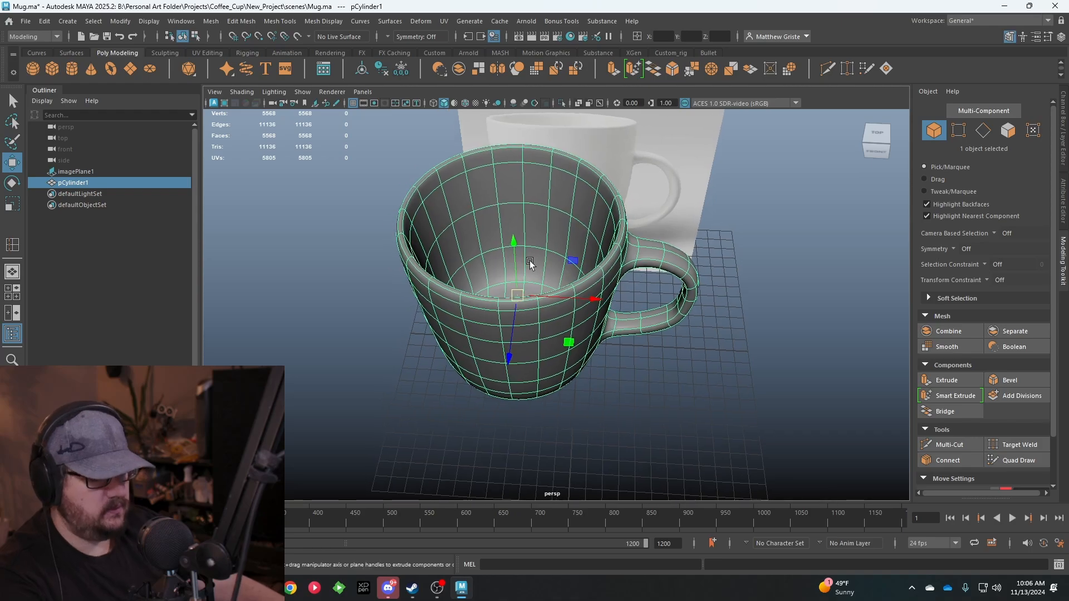
Step: Turn off the smooth preview and insert two edge loops inside the mug, one near the floor and one just below the rim
key(1)
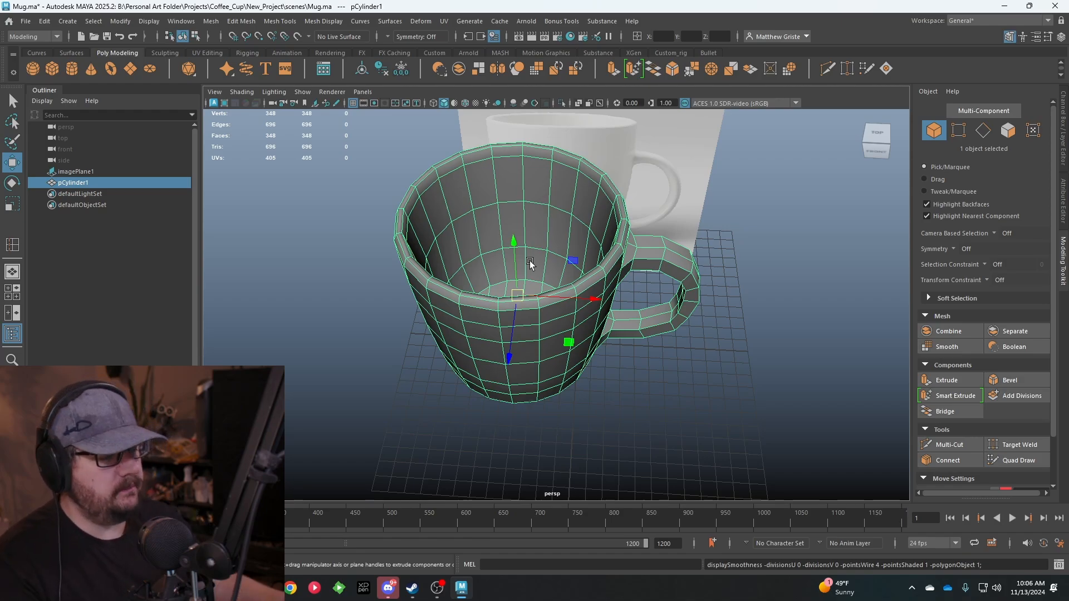
scroll(508, 241, up, 2)
alt+drag(508, 241, 546, 267)
alt+middle_drag(546, 267, 574, 255)
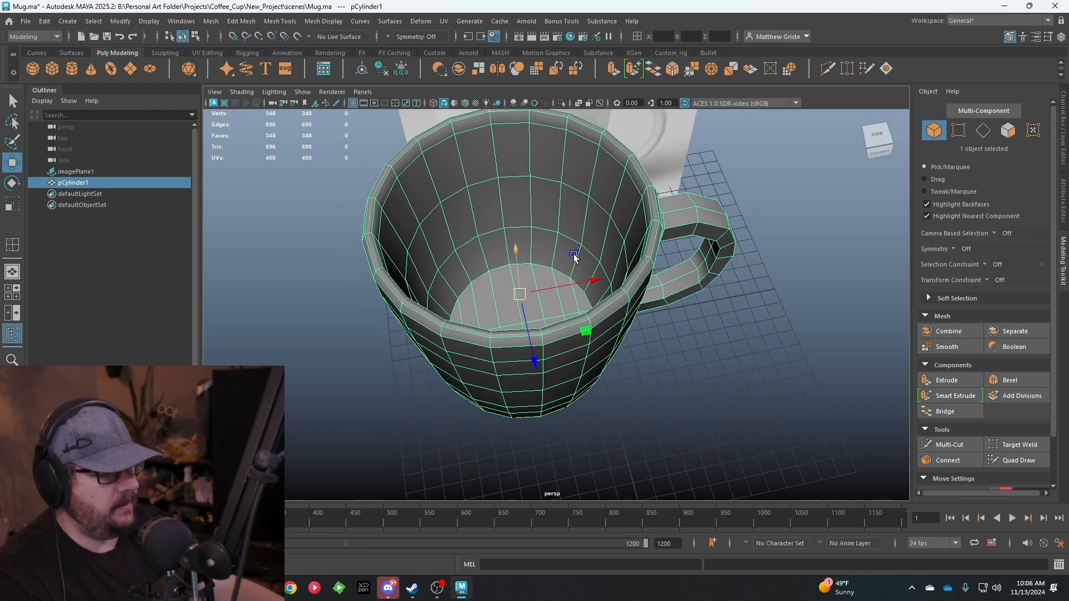
click(285, 27)
click(323, 107)
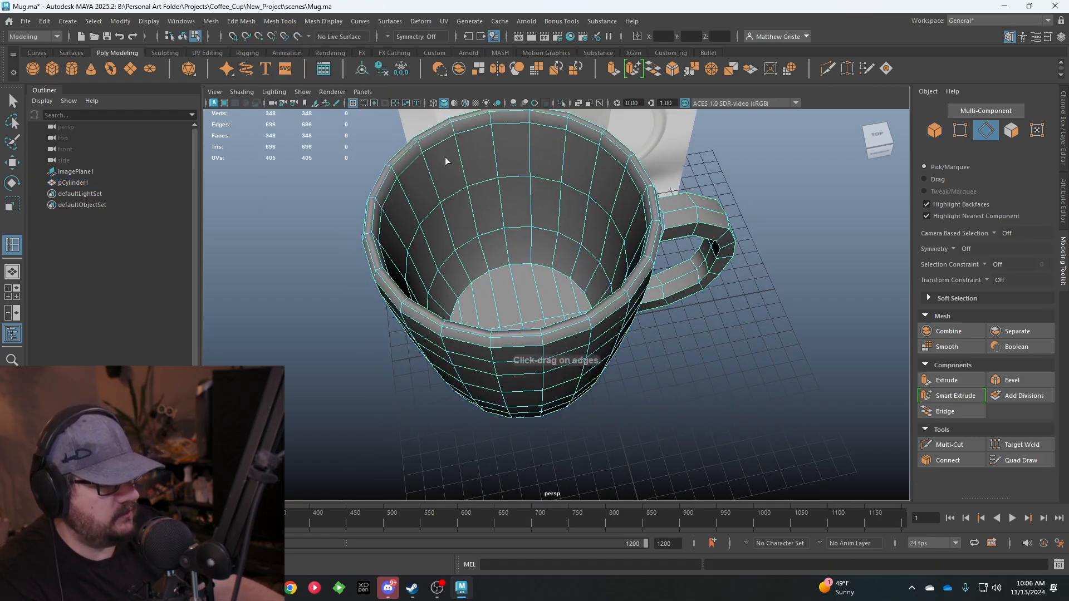
click(508, 264)
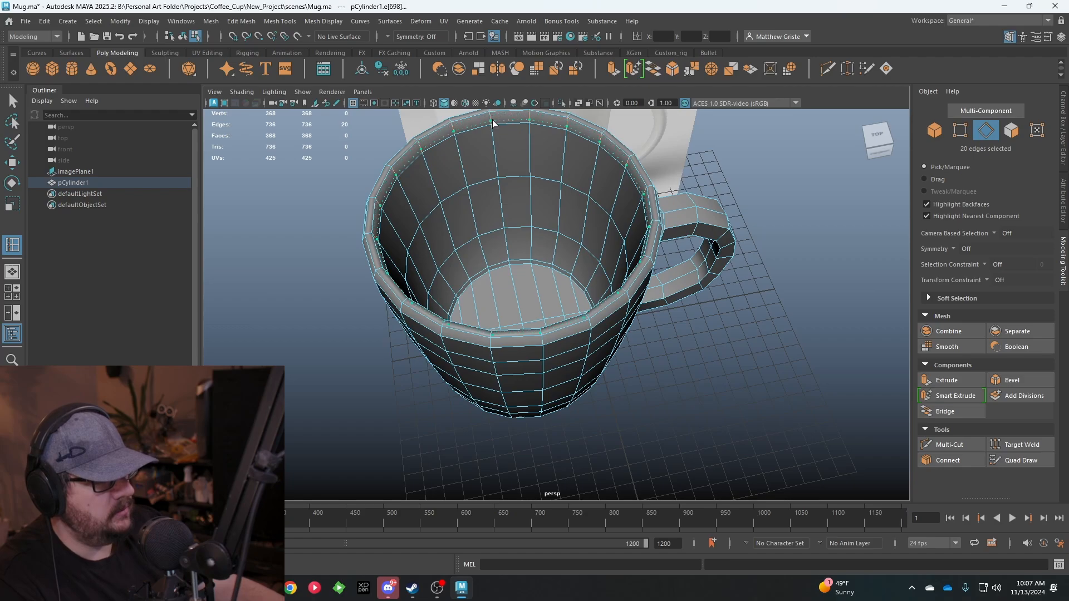
key(q)
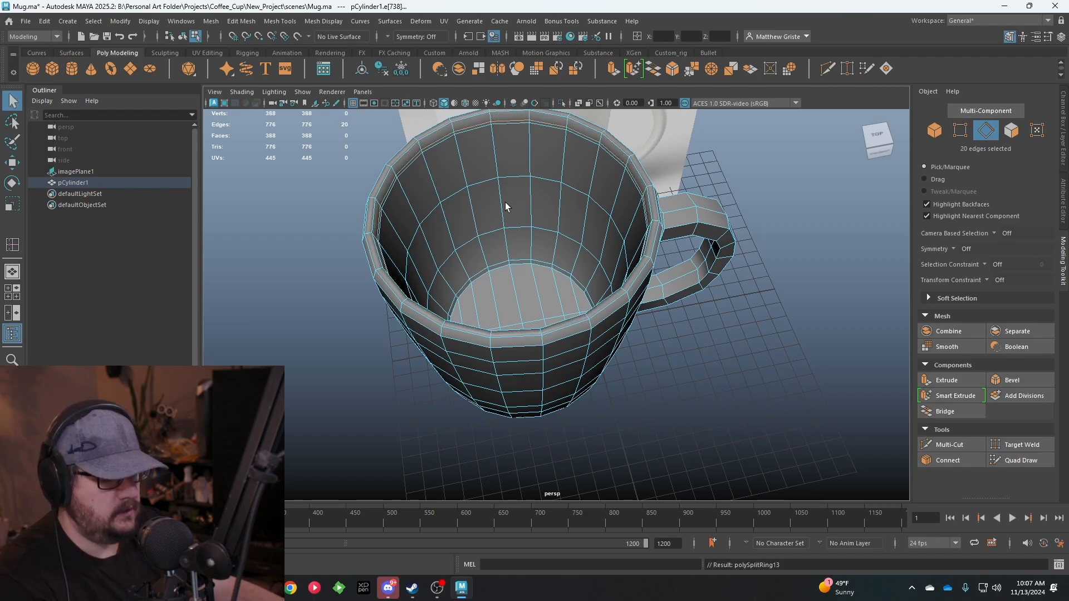
Step: Examine the rim and interior floor of the mug in smooth preview from the side and above
key(3)
key(F8)
click(733, 315)
alt+drag(733, 315, 509, 180)
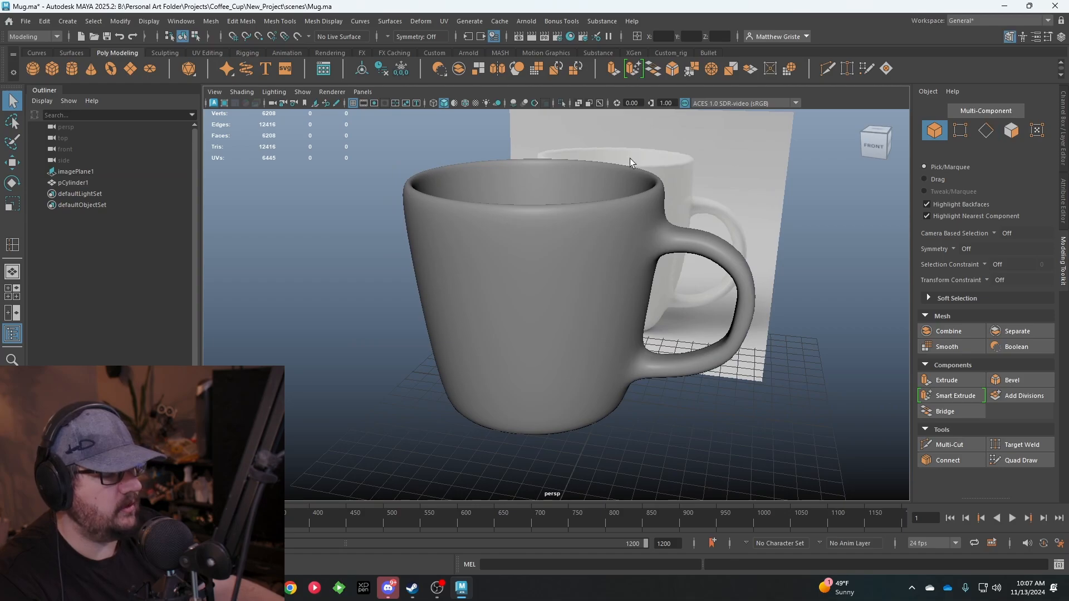
alt+drag(345, 162, 545, 121)
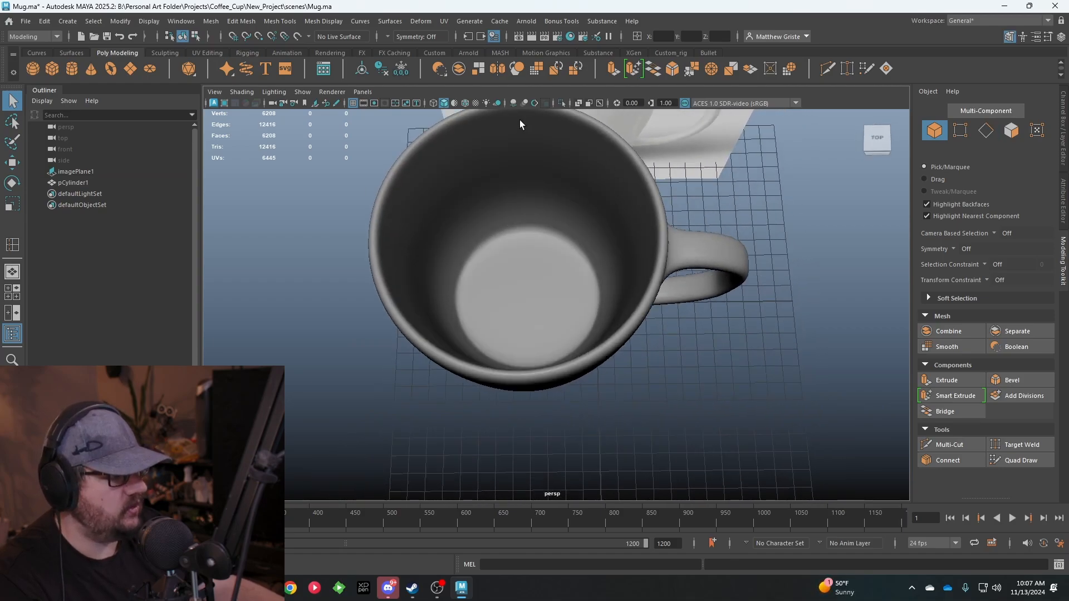
alt+drag(544, 298, 537, 194)
alt+drag(443, 229, 577, 257)
Step: Insert an edge loop around the outer wall just above the mug's bottom edge and check the underside in smooth preview
click(577, 258)
scroll(590, 295, up, 3)
key(1)
alt+middle_drag(594, 311, 598, 286)
shift+right_drag(622, 286, 750, 299)
alt+drag(750, 298, 524, 249)
scroll(543, 296, up, 1)
click(534, 301)
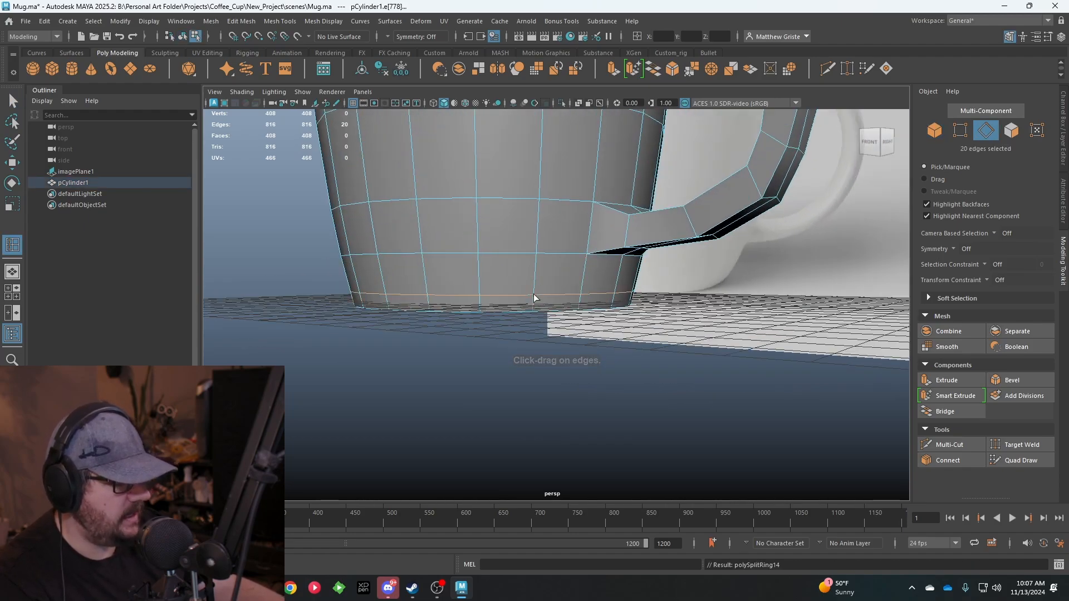
key(q)
key(3)
alt+drag(531, 323, 467, 272)
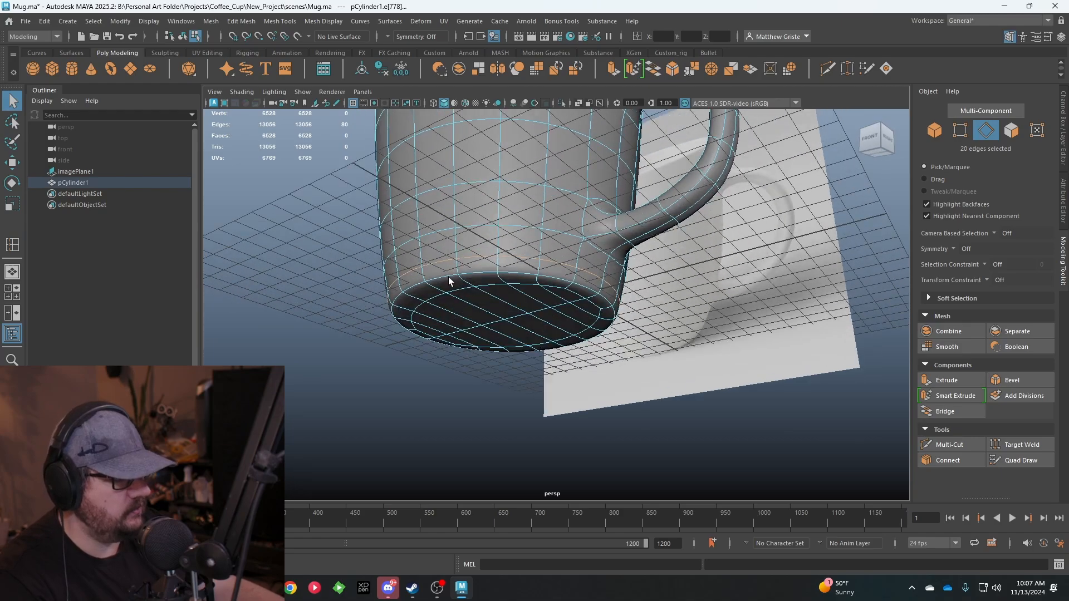
alt+drag(546, 323, 649, 256)
Step: Extrude the 16 inner faces of the mug's underside and scale them inward to leave a narrow ring around them
key(1)
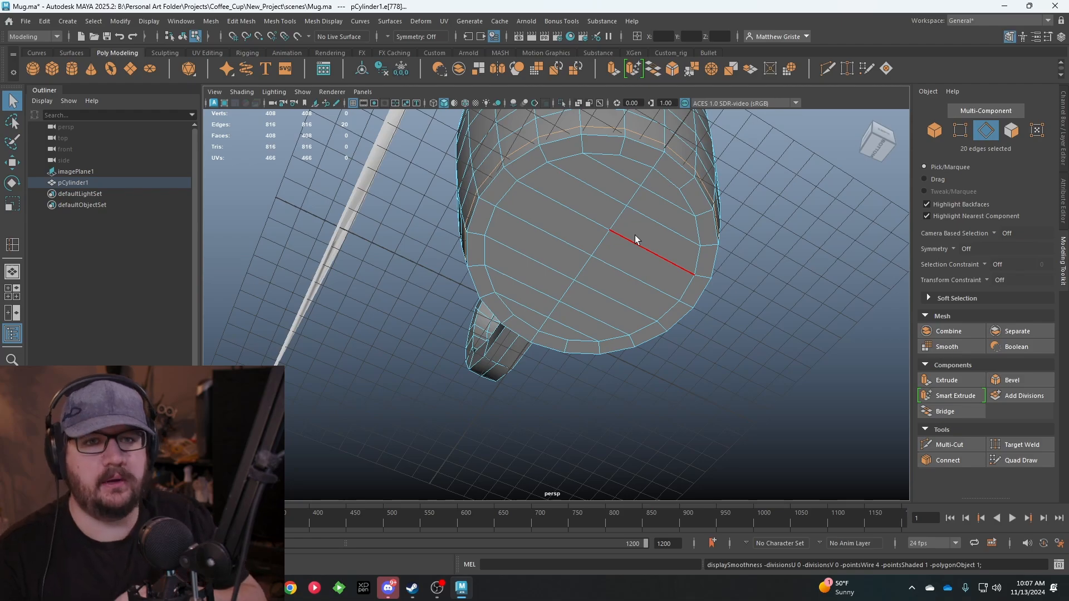
alt+drag(616, 199, 585, 186)
right_drag(584, 186, 584, 199)
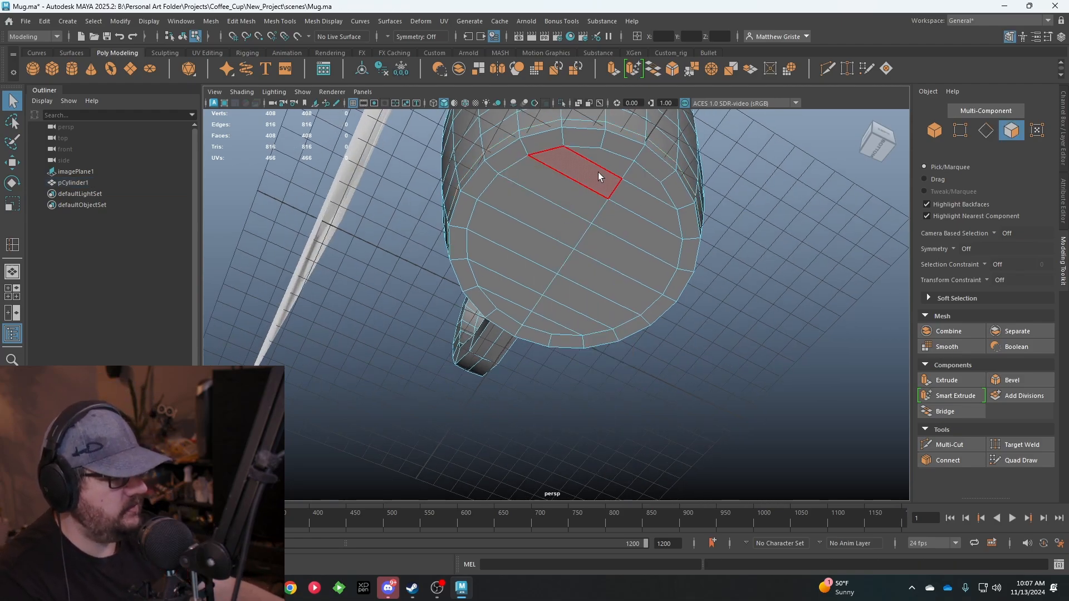
key(Tab)
mouse_move(605, 165)
mouse_down()
mouse_move(520, 295)
mouse_move(651, 203)
mouse_move(640, 172)
mouse_up()
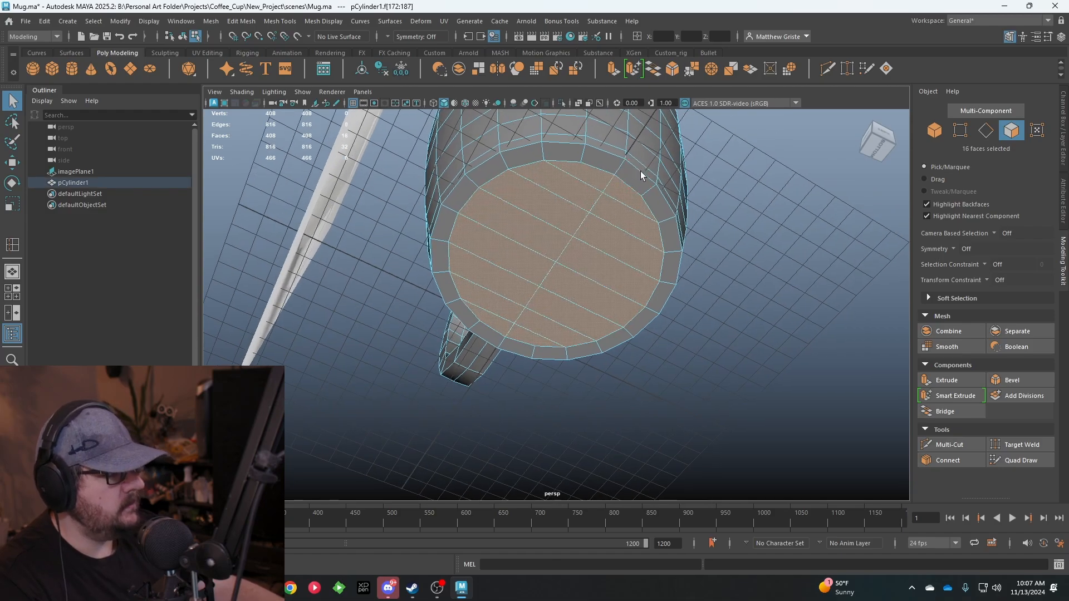
click(613, 68)
scroll(557, 234, up, 2)
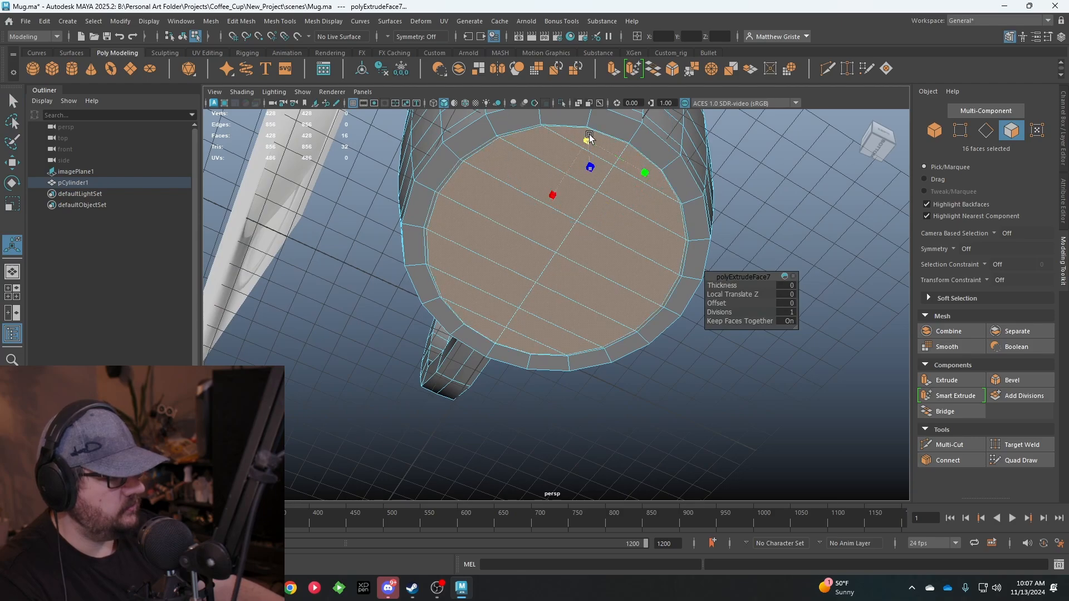
drag(589, 135, 627, 155)
key(ctrl+z)
scroll(640, 146, down, 2)
click(660, 125)
scroll(565, 240, up, 2)
drag(540, 290, 531, 289)
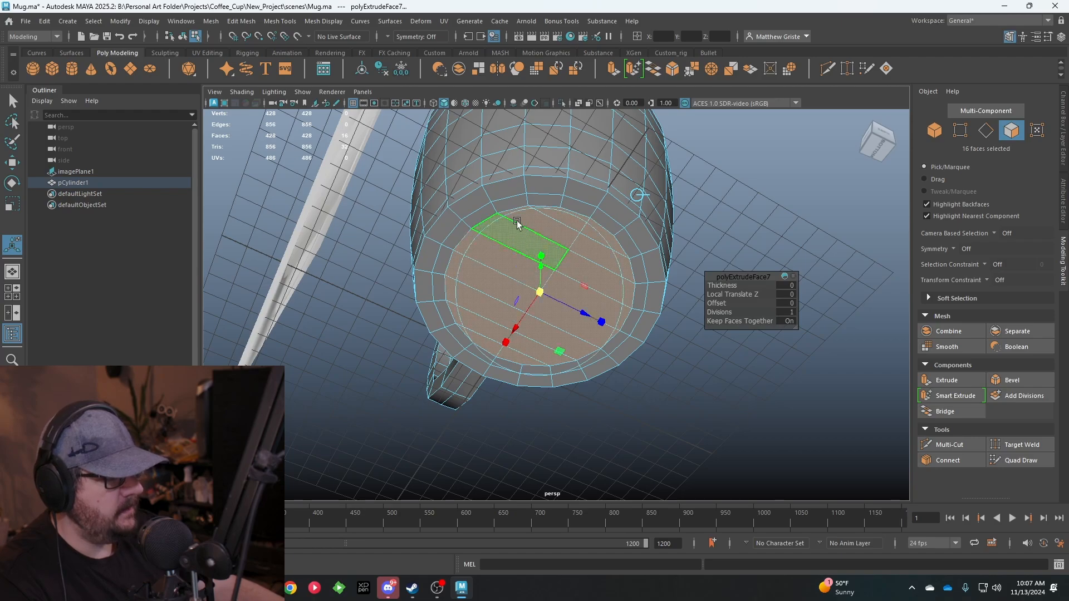
Step: Extrude the new ring of 20 faces on the underside with a Local Translate Z of 0.252 to form a foot
click(506, 206)
shift+double_click(480, 217)
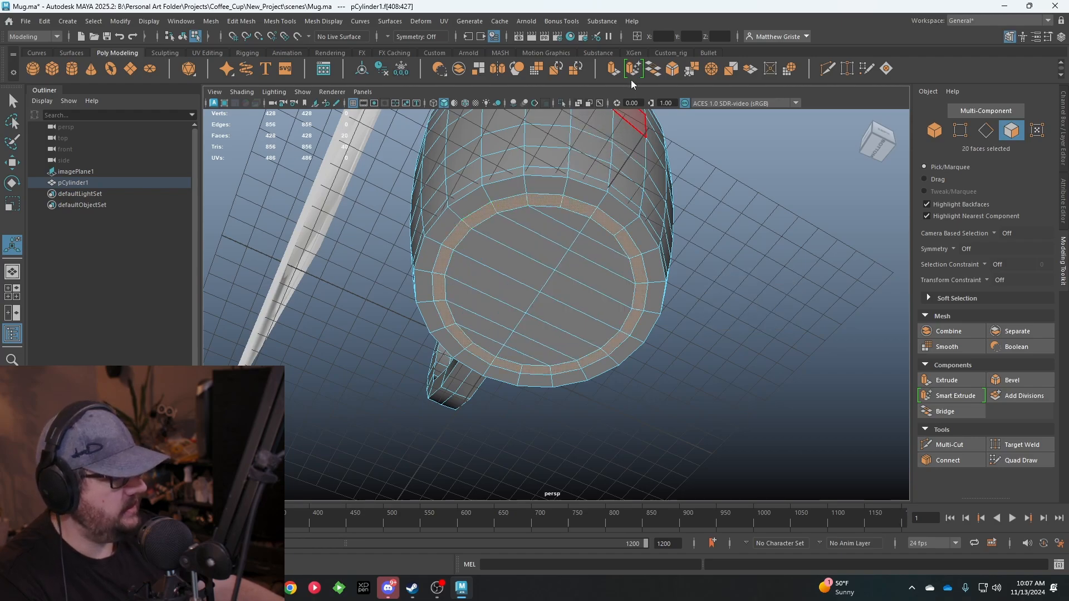
key(ctrl+e)
scroll(579, 220, up, 2)
drag(548, 167, 577, 258)
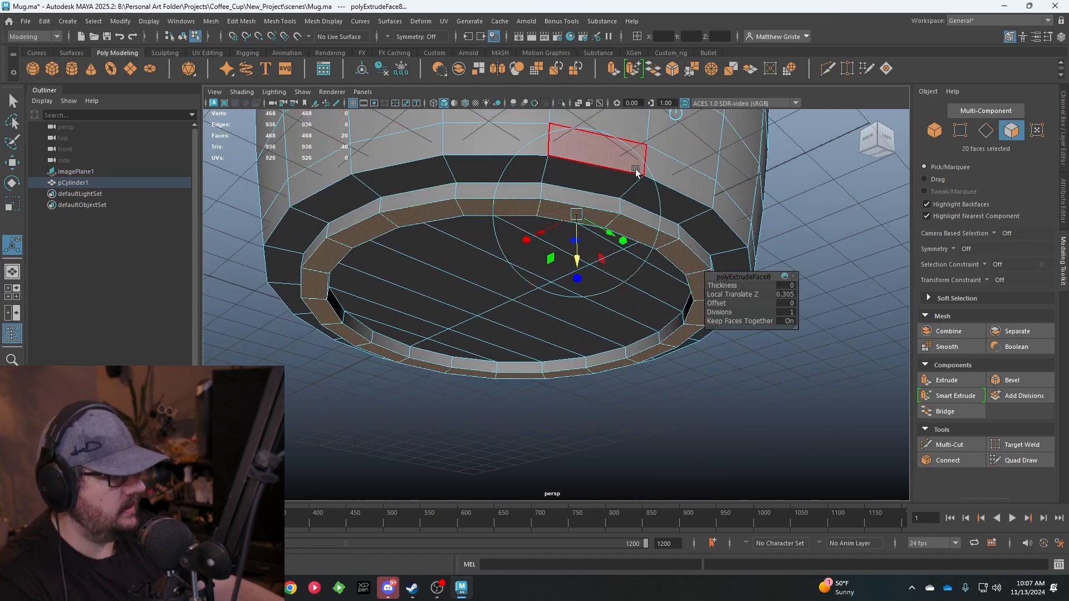
click(573, 211)
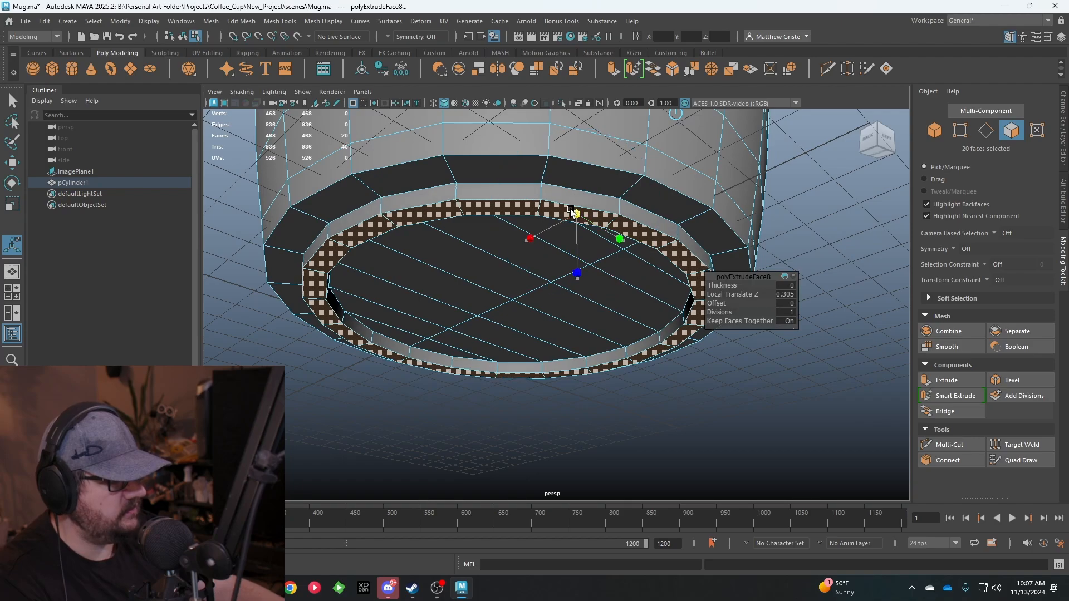
mouse_move(576, 252)
mouse_down()
mouse_move(578, 231)
mouse_move(577, 240)
mouse_up()
Step: Insert an edge loop around the foot ring's inner wall, close to the mug's underside
click(279, 21)
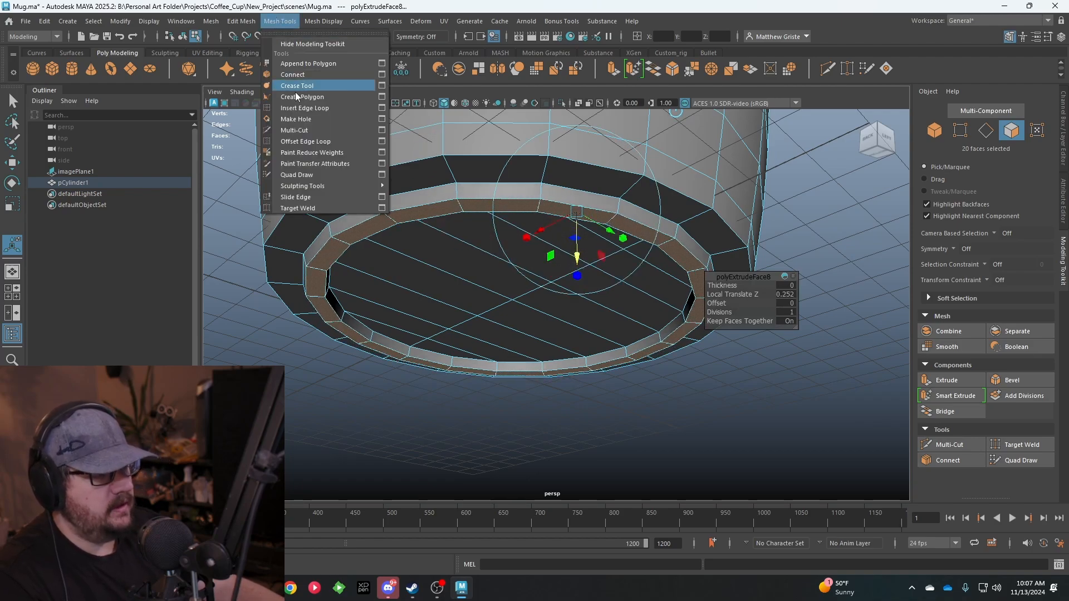
click(301, 105)
mouse_move(493, 161)
alt+mouse_down()
mouse_move(488, 121)
mouse_move(529, 183)
mouse_move(498, 179)
alt+mouse_up()
click(496, 180)
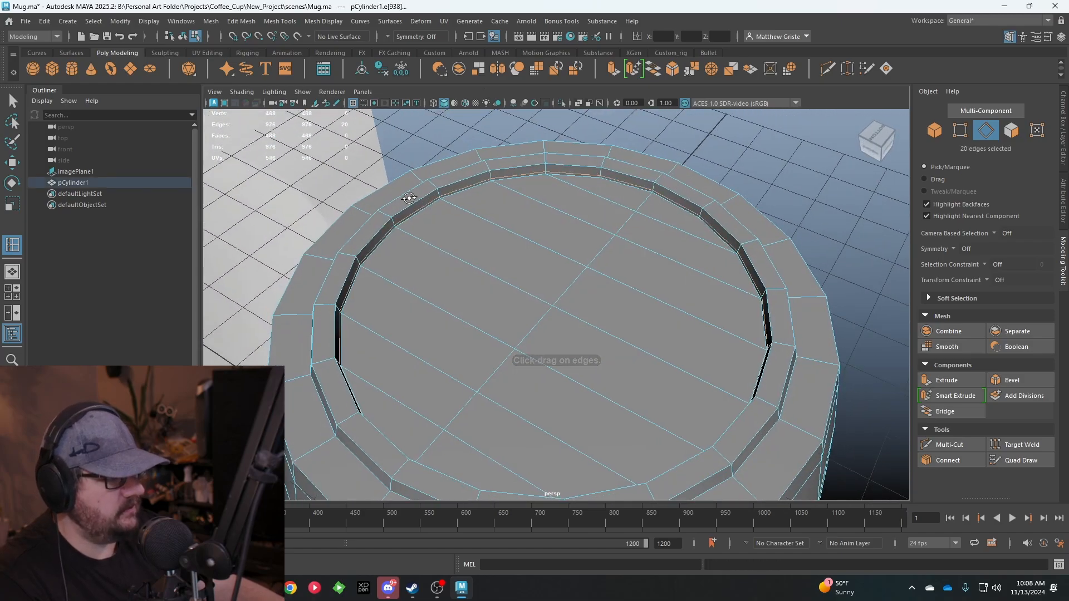
alt+drag(408, 198, 412, 265)
alt+middle_drag(413, 265, 467, 246)
scroll(466, 246, up, 3)
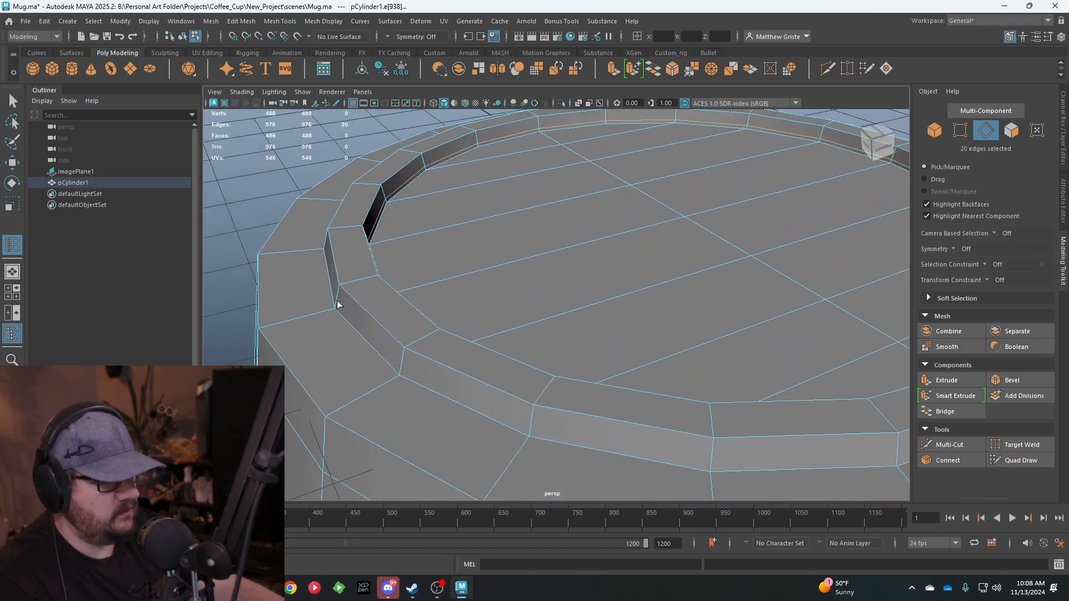
Step: Insert two edge loops along the foot ring's outer crease, one on its outer wall and one on the adjoining underside
key(3)
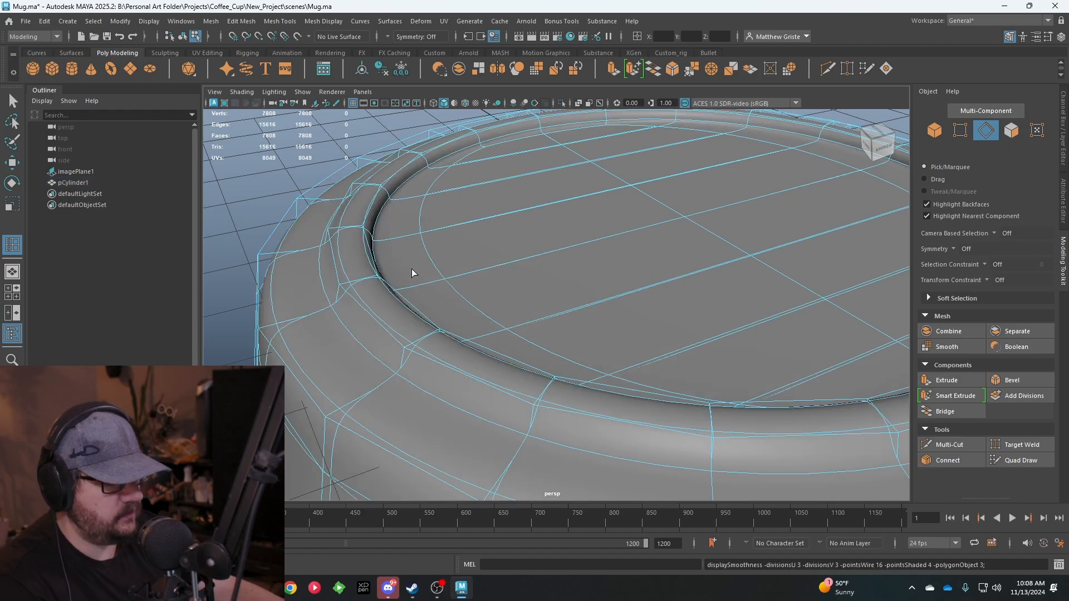
key(1)
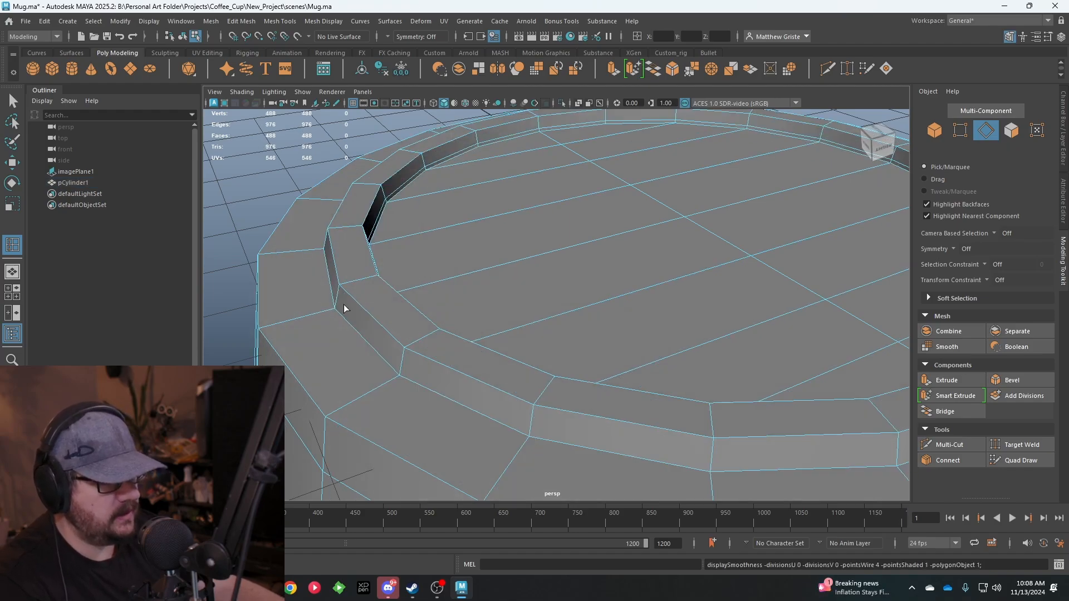
double_click(336, 307)
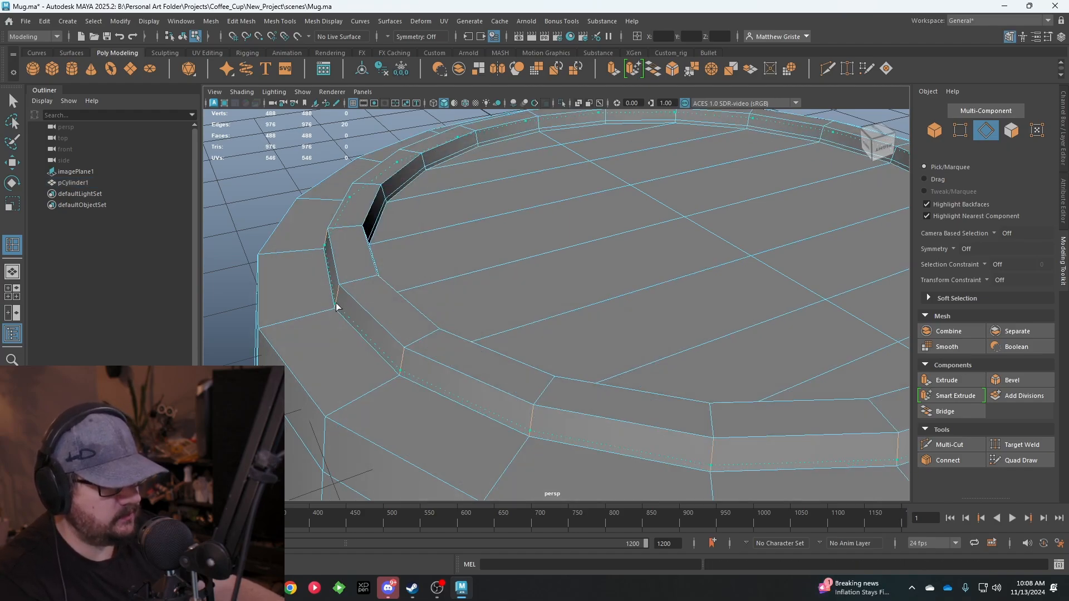
click(335, 308)
click(332, 310)
alt+middle_drag(421, 281, 487, 272)
alt+drag(486, 272, 428, 283)
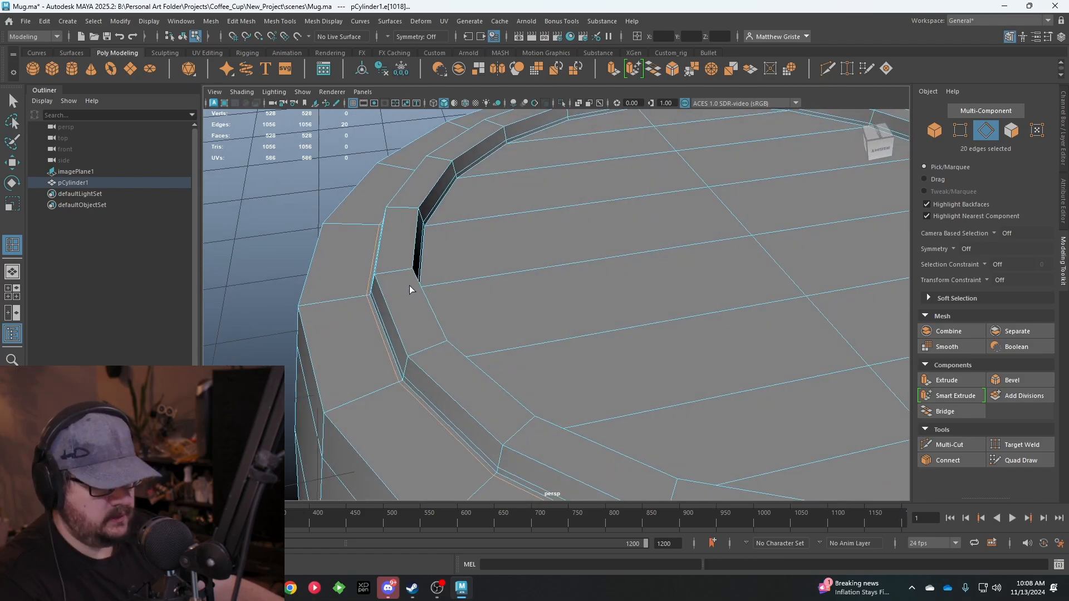
key(q)
Step: Examine the whole mug in smooth preview from below and above
key(3)
right_drag(471, 245, 501, 216)
scroll(411, 195, down, 5)
click(384, 192)
alt+drag(384, 192, 461, 343)
alt+drag(561, 215, 572, 255)
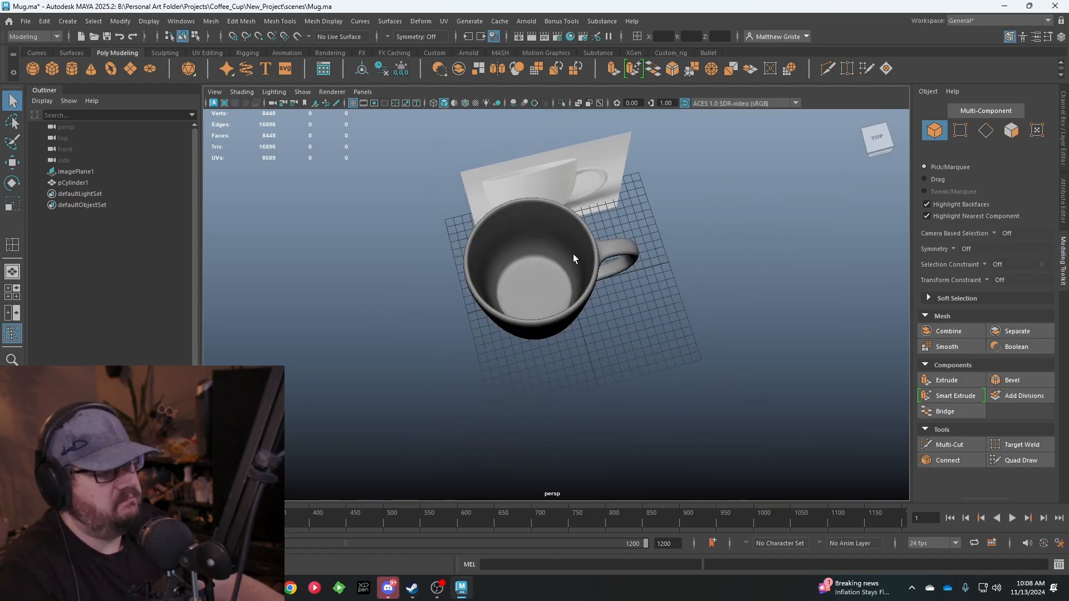
Step: Turn on grid snapping and move the mug in the top view so its pivot sits at the grid's center
click(573, 259)
key(w)
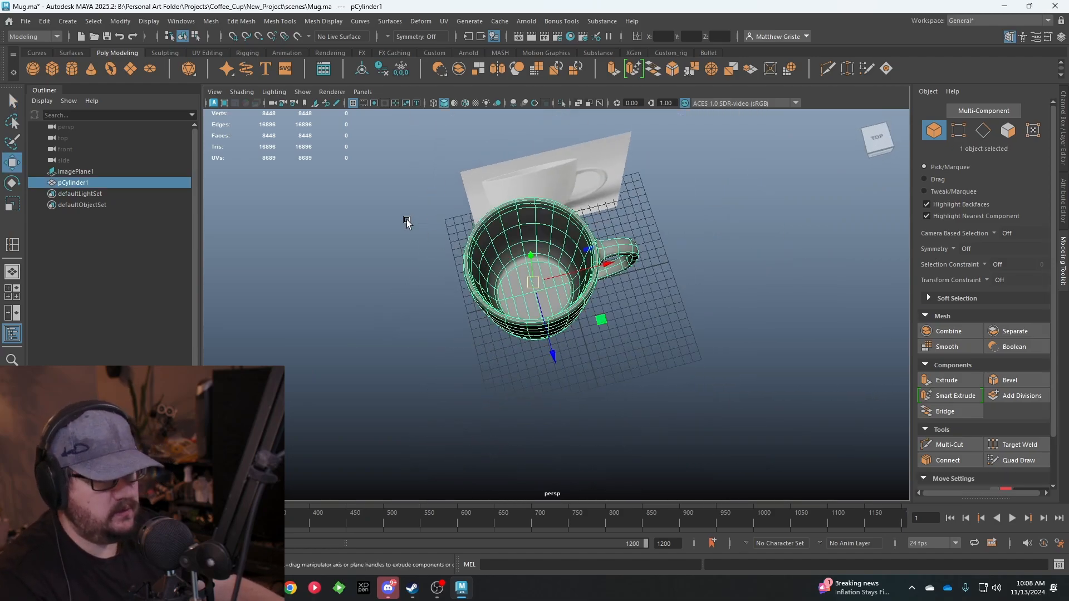
key(space)
key(space)
scroll(387, 229, down, 3)
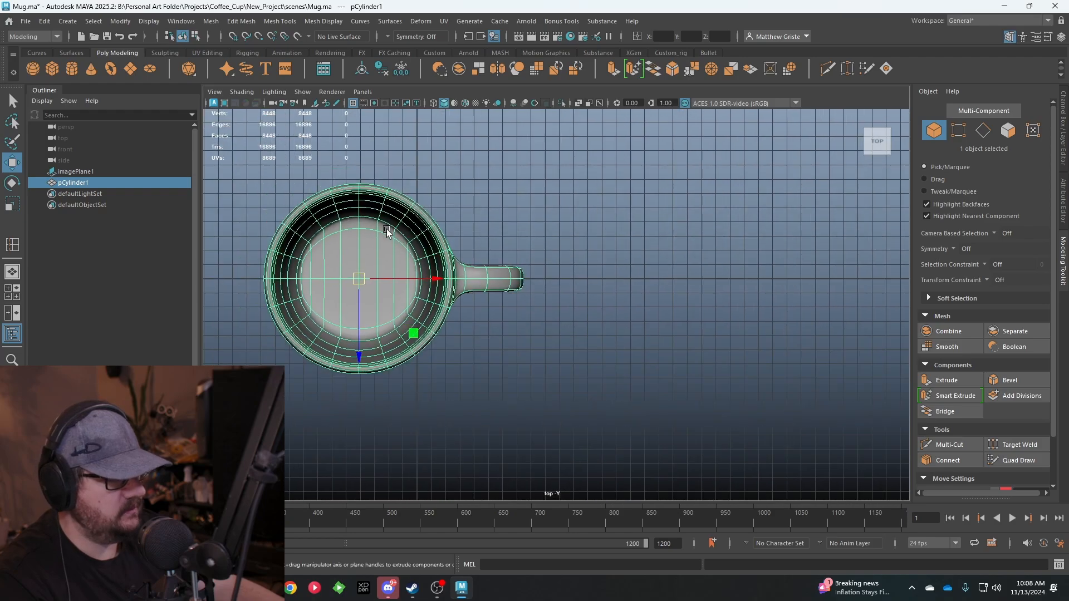
drag(358, 278, 608, 275)
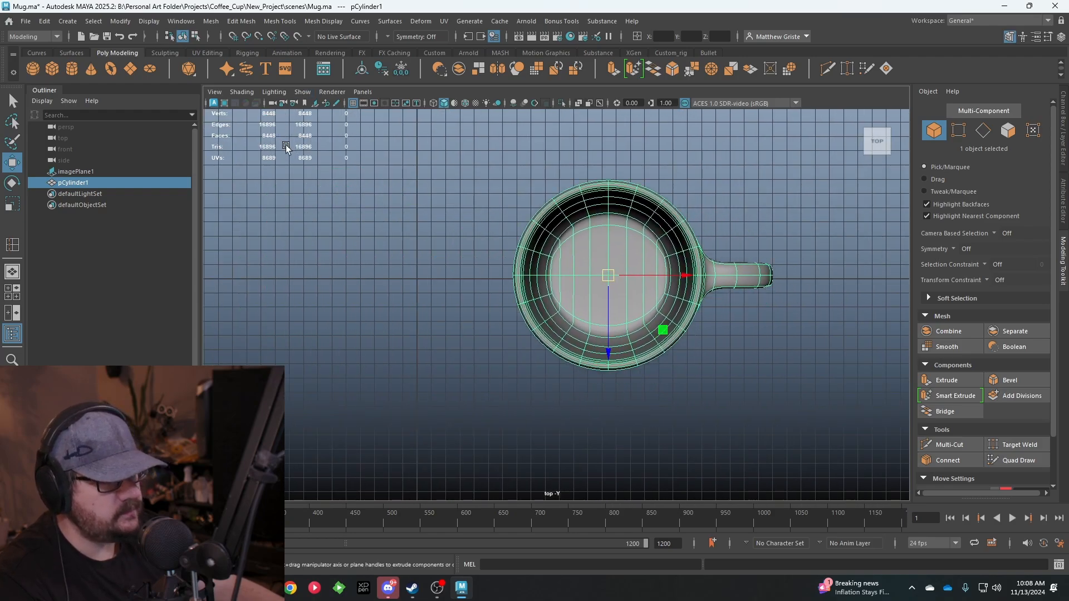
click(233, 37)
drag(462, 281, 413, 282)
click(601, 172)
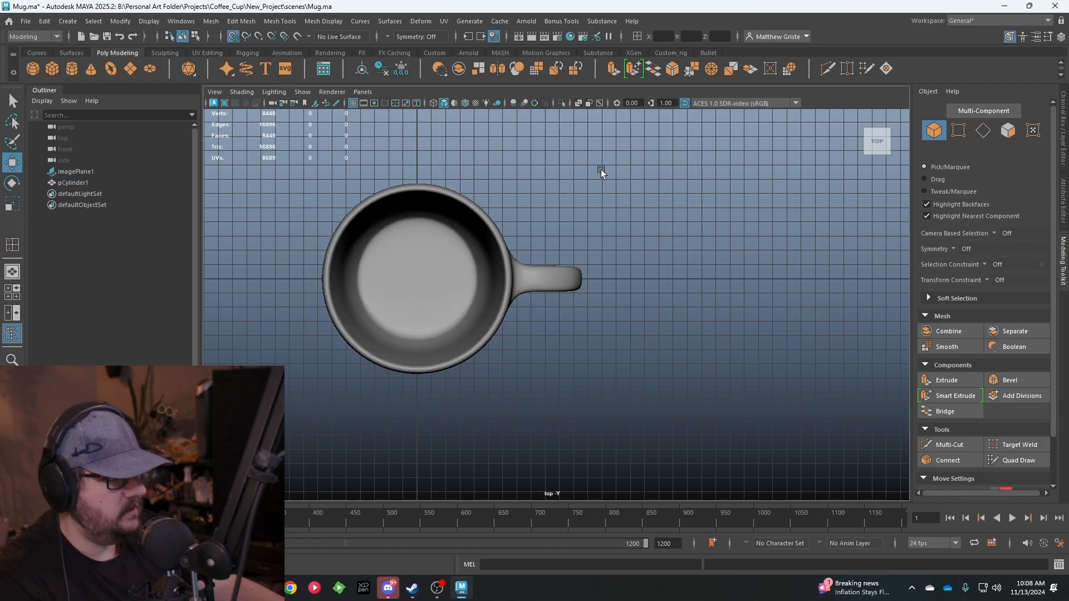
Step: Return to the perspective view and save the mug scene
key(space)
key(space)
alt+drag(588, 219, 529, 234)
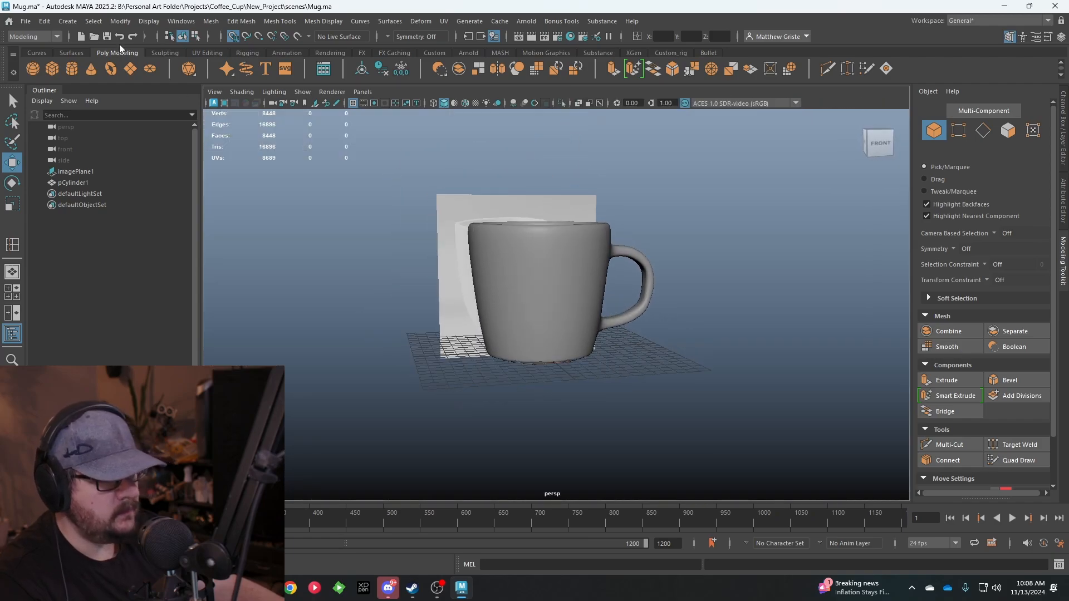
click(10, 22)
click(20, 28)
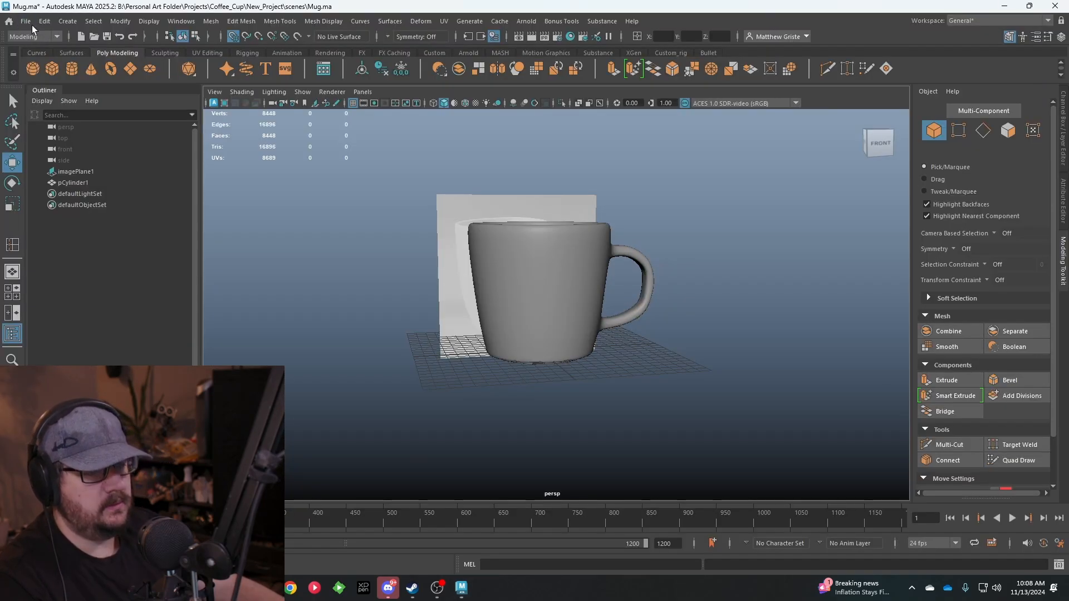
click(26, 21)
click(55, 69)
Step: Delete the reference image plane standing behind the mug
click(465, 202)
key(Delete)
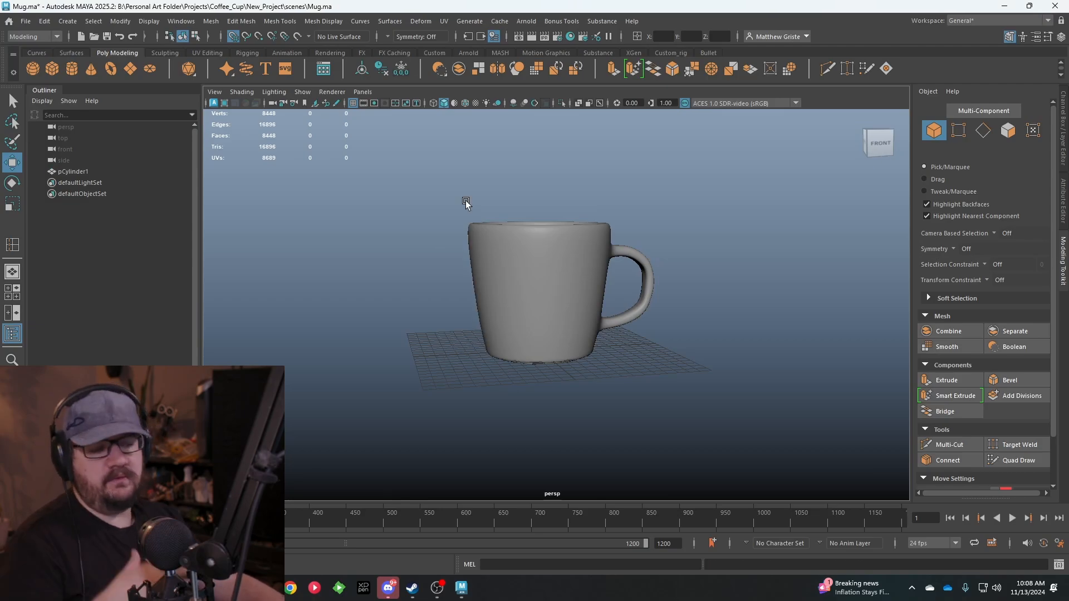
click(579, 278)
scroll(646, 306, up, 2)
alt+drag(646, 305, 724, 283)
click(724, 284)
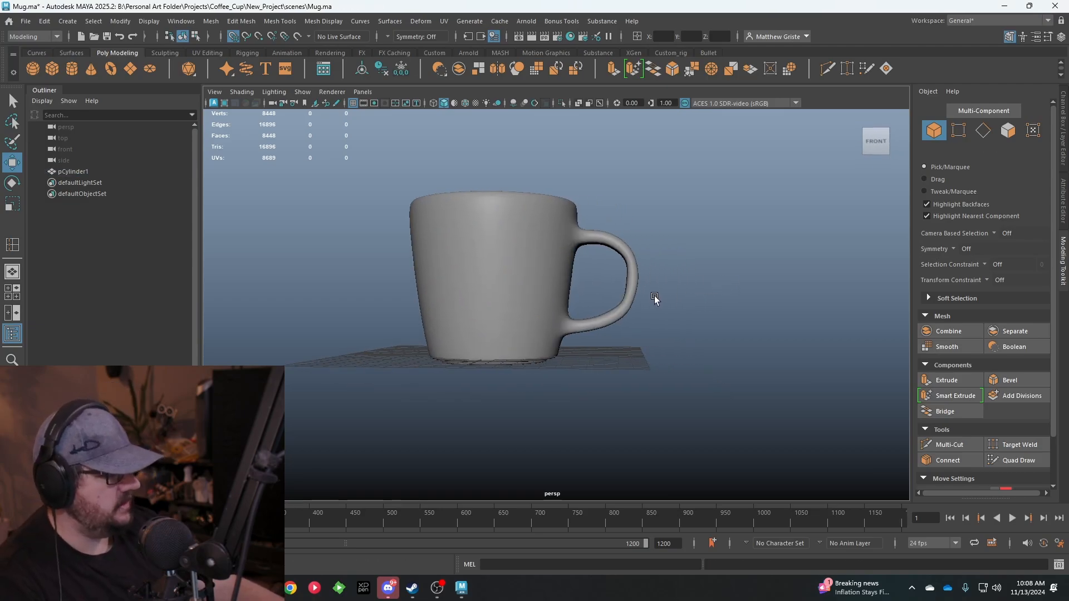
Step: Inspect the edge loops on the lower part of the handle in the unsmoothed mesh, ending back in smooth preview and object mode
scroll(575, 305, up, 3)
scroll(566, 314, up, 2)
click(589, 315)
scroll(589, 315, up, 2)
key(1)
scroll(574, 317, up, 2)
right_drag(578, 325, 577, 254)
click(585, 318)
drag(584, 317, 506, 357)
double_click(525, 352)
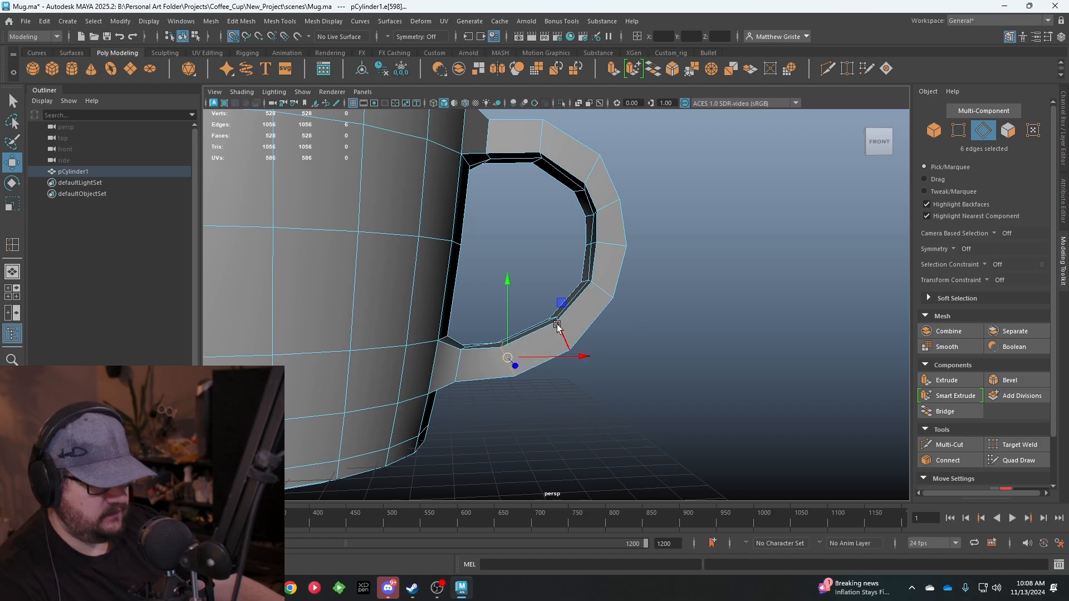
key(3)
right_drag(596, 282, 637, 244)
click(637, 243)
scroll(520, 346, down, 5)
mouse_move(568, 334)
alt+mouse_down()
mouse_move(520, 345)
mouse_move(571, 318)
mouse_move(511, 292)
mouse_move(519, 342)
mouse_move(620, 332)
mouse_move(550, 305)
mouse_move(563, 277)
mouse_move(587, 272)
mouse_move(570, 315)
alt+mouse_up()
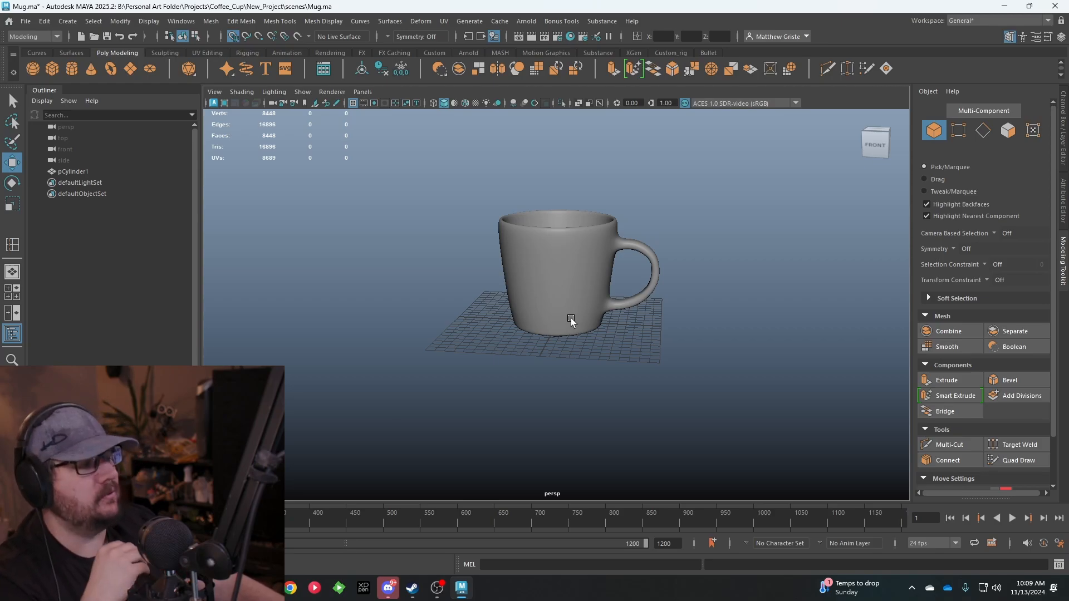
Step: Select the whole mug and assign it a new Arnold aiStandardSurface material
scroll(570, 319, up, 4)
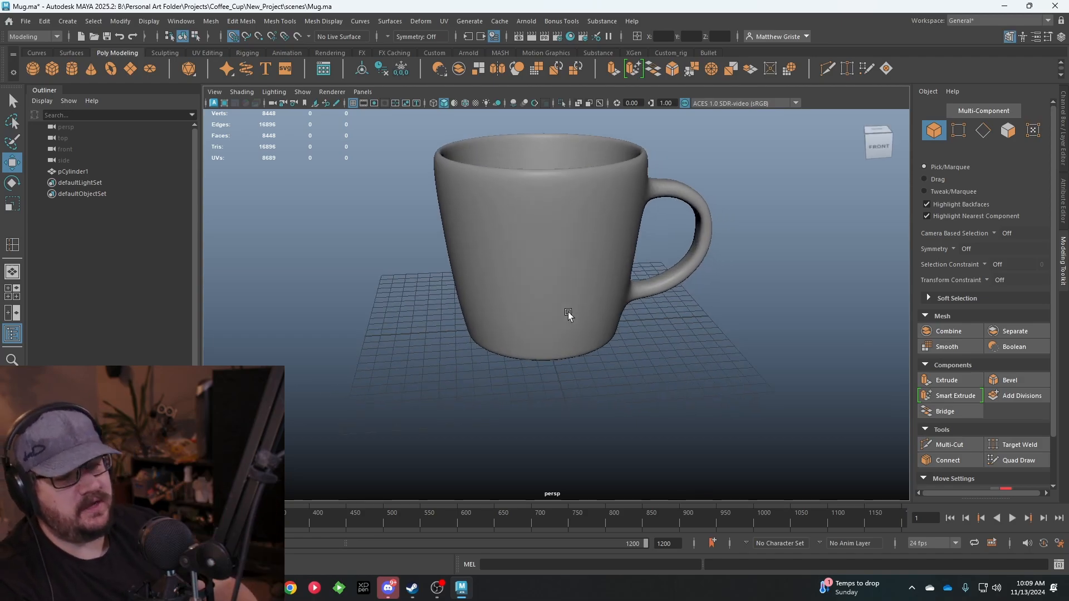
click(568, 315)
key(f)
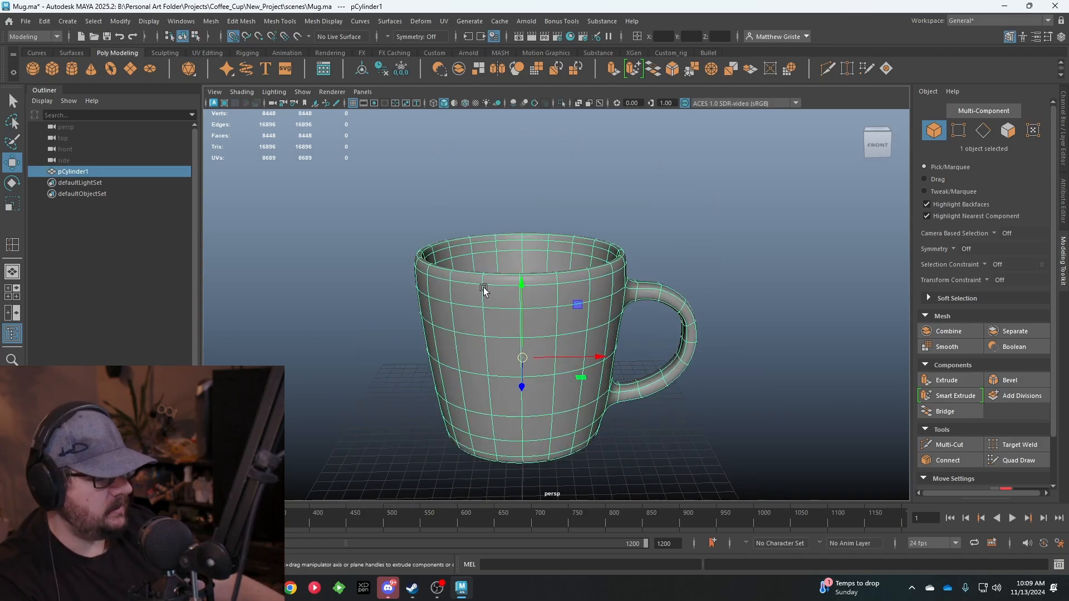
alt+middle_drag(694, 217, 703, 198)
alt+drag(532, 262, 542, 238)
right_click(525, 236)
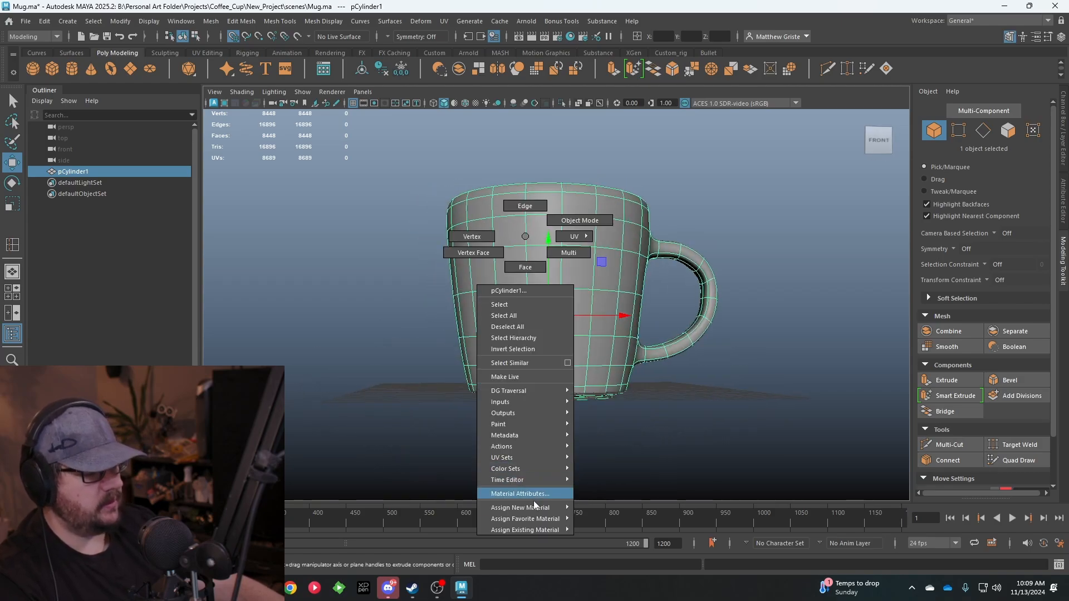
mouse_move(533, 509)
click(607, 508)
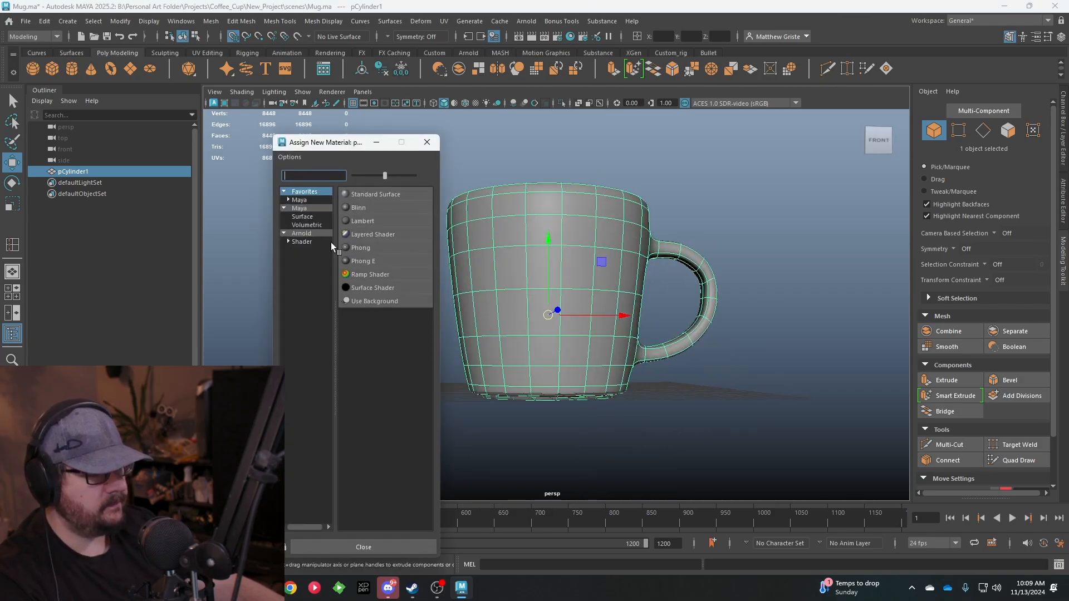
click(309, 242)
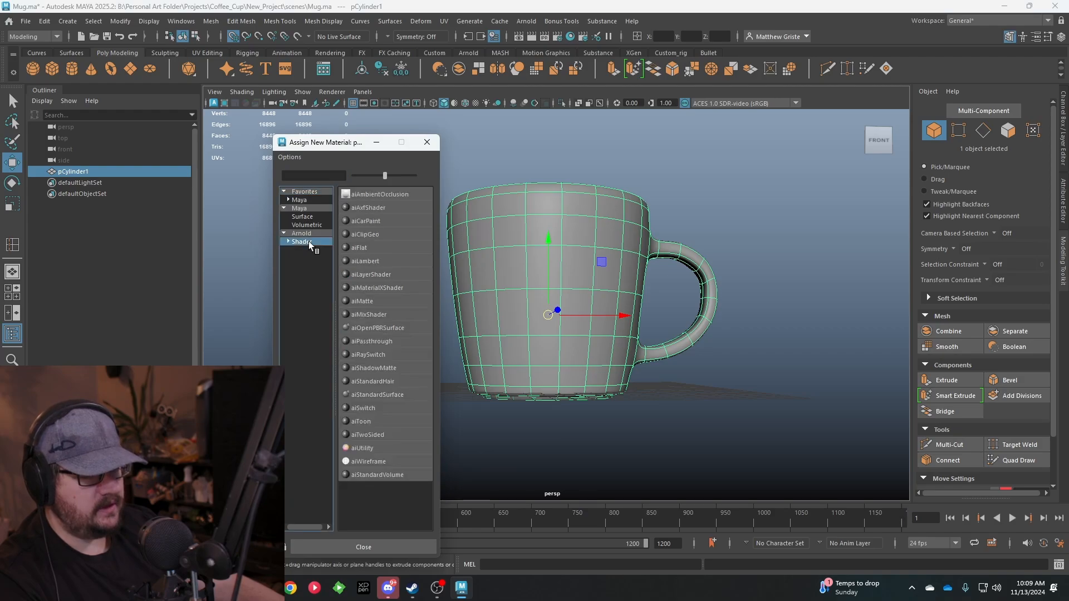
click(393, 393)
Step: Replace the mug material's attributes with the Ceramic preset
alt+drag(570, 242, 613, 263)
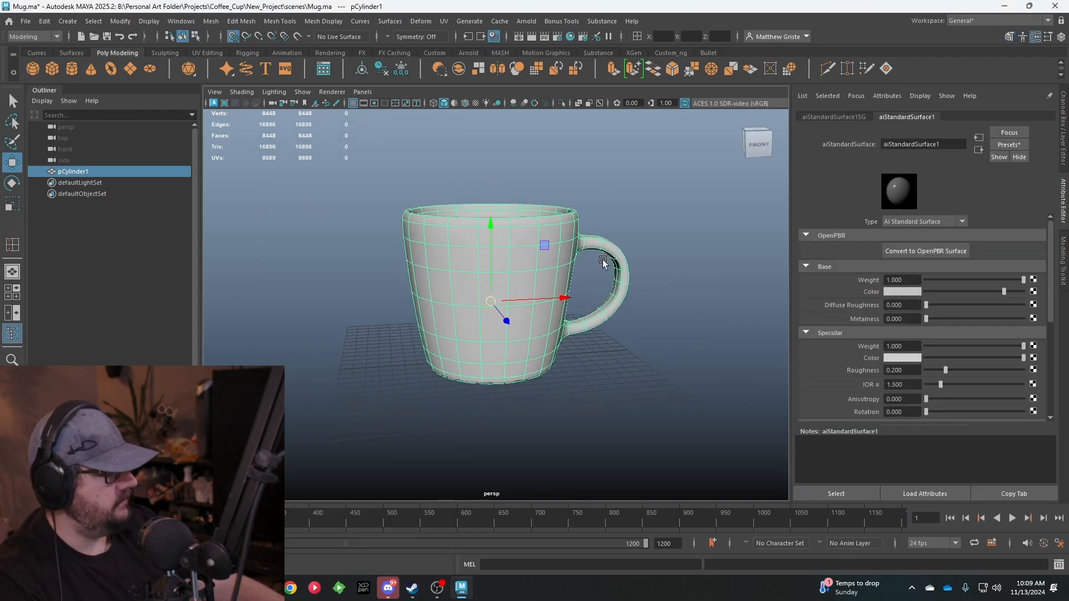
click(1009, 145)
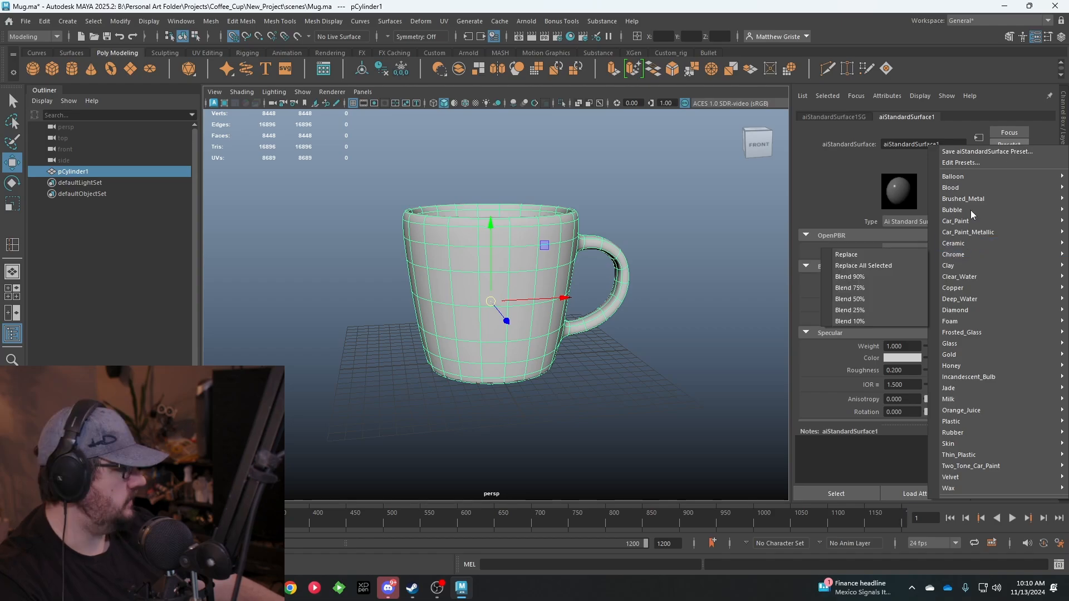
mouse_move(968, 243)
click(867, 245)
alt+drag(616, 249, 565, 279)
scroll(566, 260, up, 2)
alt+drag(497, 292, 579, 284)
Step: Reopen the mug's material attributes and set the base color to a saturated bright blue
click(649, 359)
click(534, 332)
alt+drag(534, 332, 617, 329)
right_drag(557, 270, 565, 526)
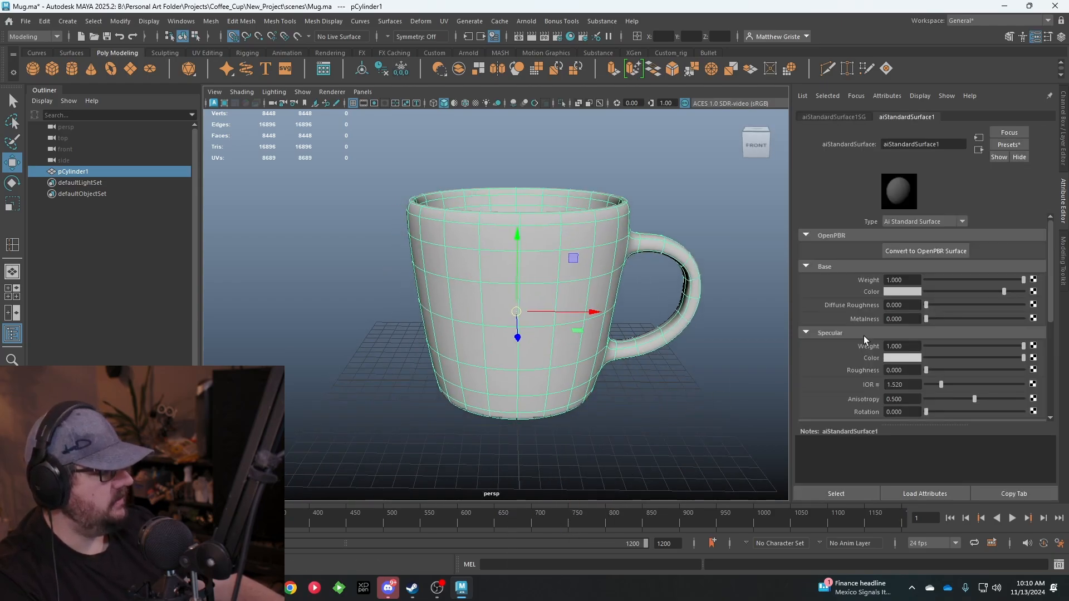
click(899, 291)
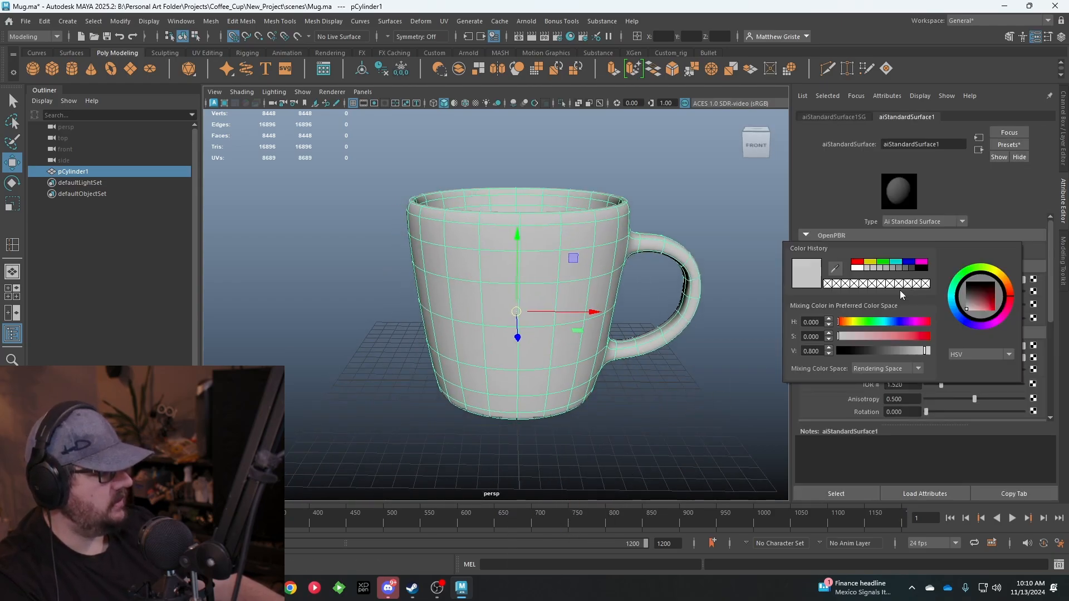
click(956, 313)
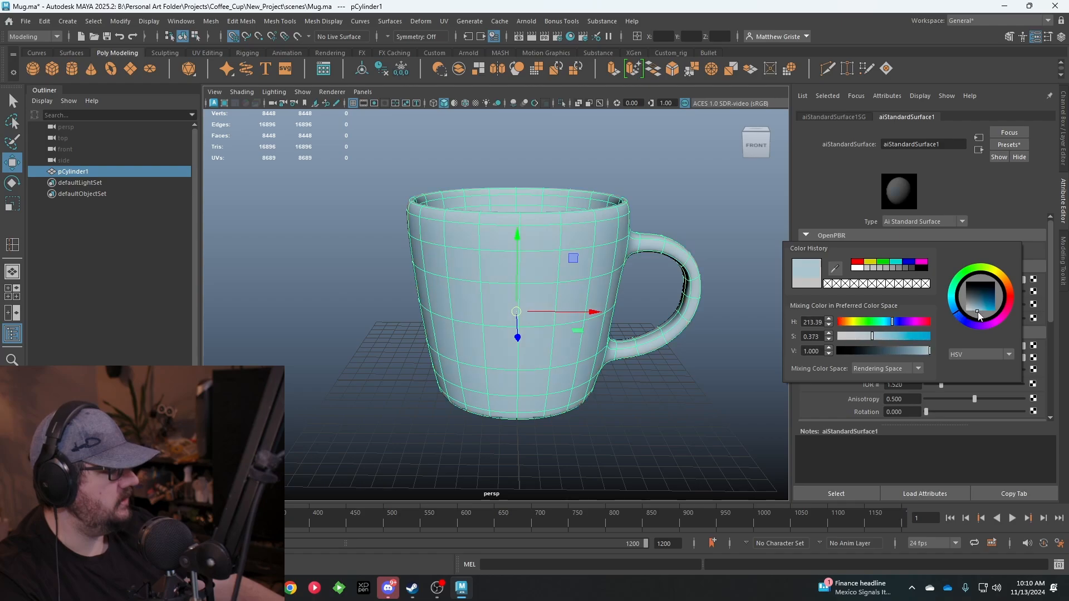
drag(969, 306, 994, 321)
click(600, 396)
alt+drag(600, 396, 486, 386)
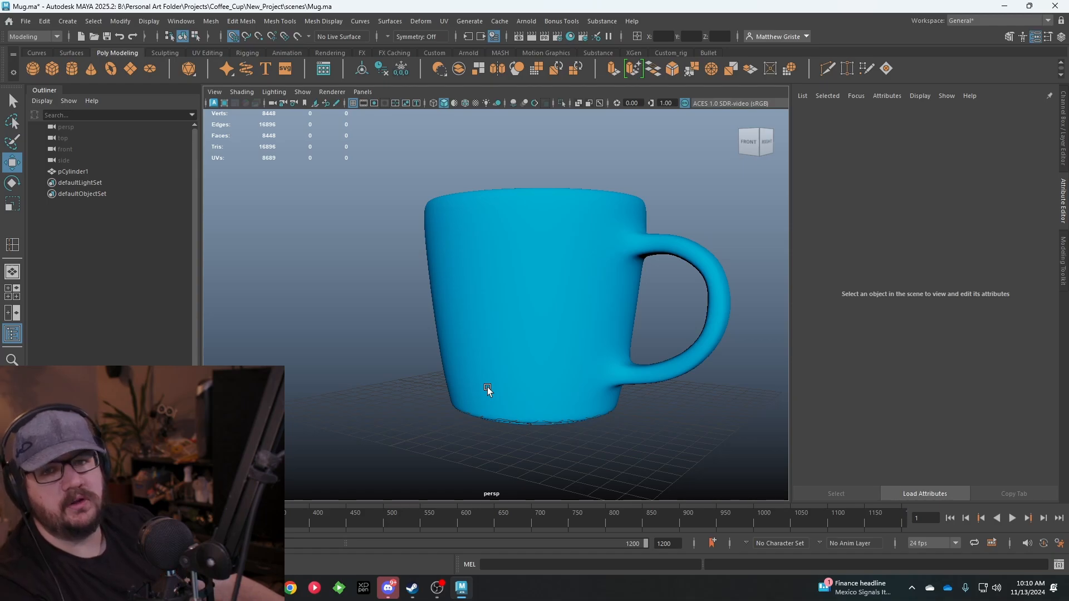
Step: Create a polygon plane at the grid's center and scale it up into a ground surface extending well beyond the grid
scroll(488, 353, down, 5)
alt+drag(487, 353, 532, 358)
scroll(566, 336, up, 2)
scroll(567, 336, down, 3)
alt+middle_drag(533, 358, 513, 327)
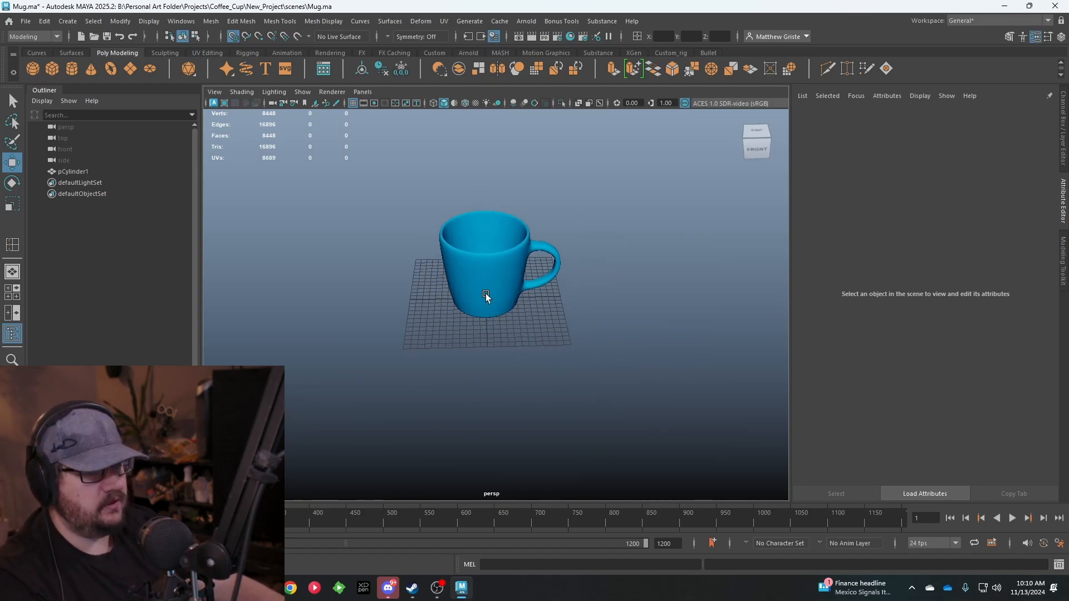
click(130, 67)
key(r)
drag(527, 296, 623, 299)
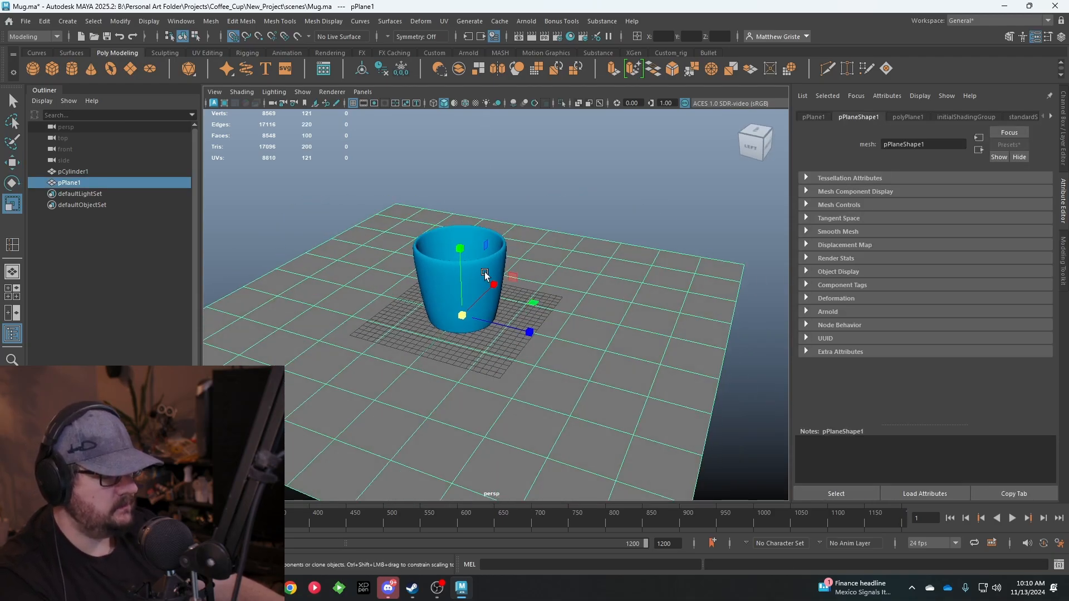
Step: Raise the mug vertically so it floats above the ground plane, and turn off grid snapping
click(459, 281)
key(w)
drag(461, 286, 462, 193)
click(232, 39)
alt+middle_drag(577, 220, 596, 270)
click(651, 225)
alt+drag(651, 226, 492, 231)
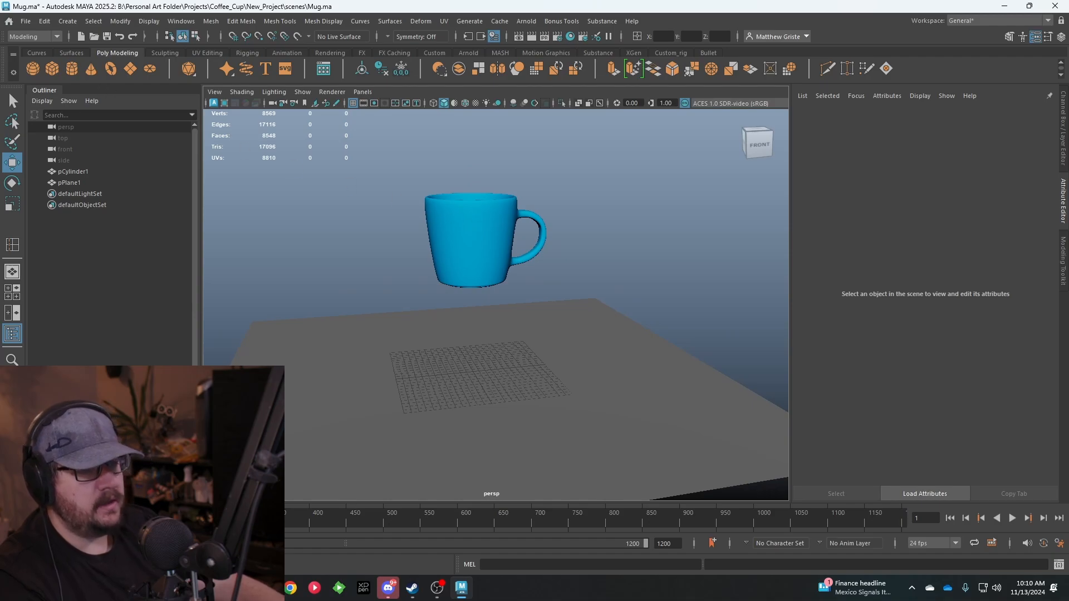
Step: Save the scene under the new name Mug_Shatter.ma in the project's scenes folder
click(25, 21)
click(78, 77)
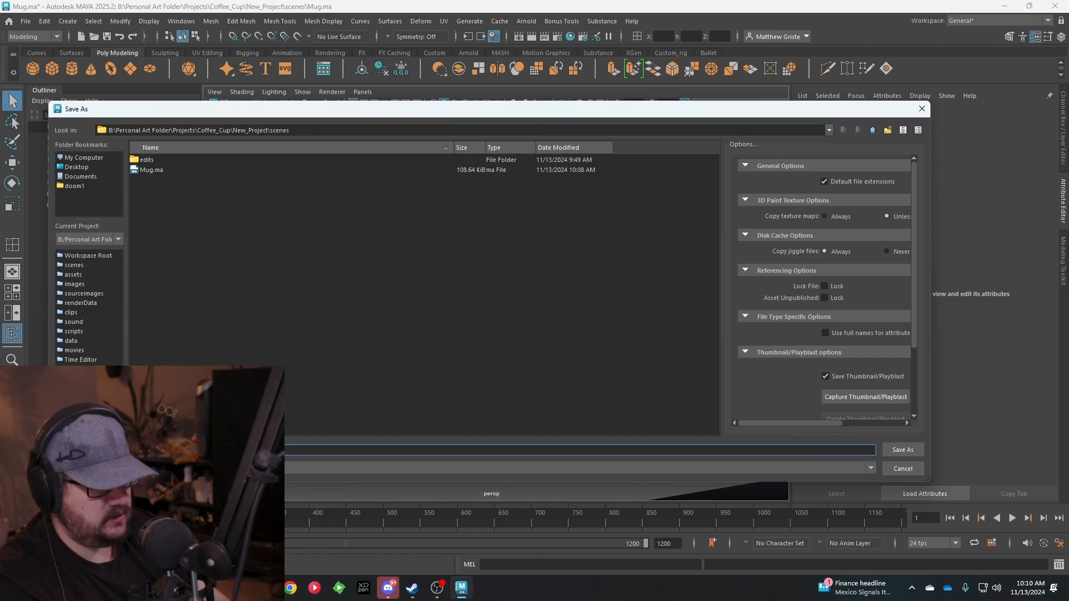
click(902, 450)
alt+drag(657, 213, 537, 265)
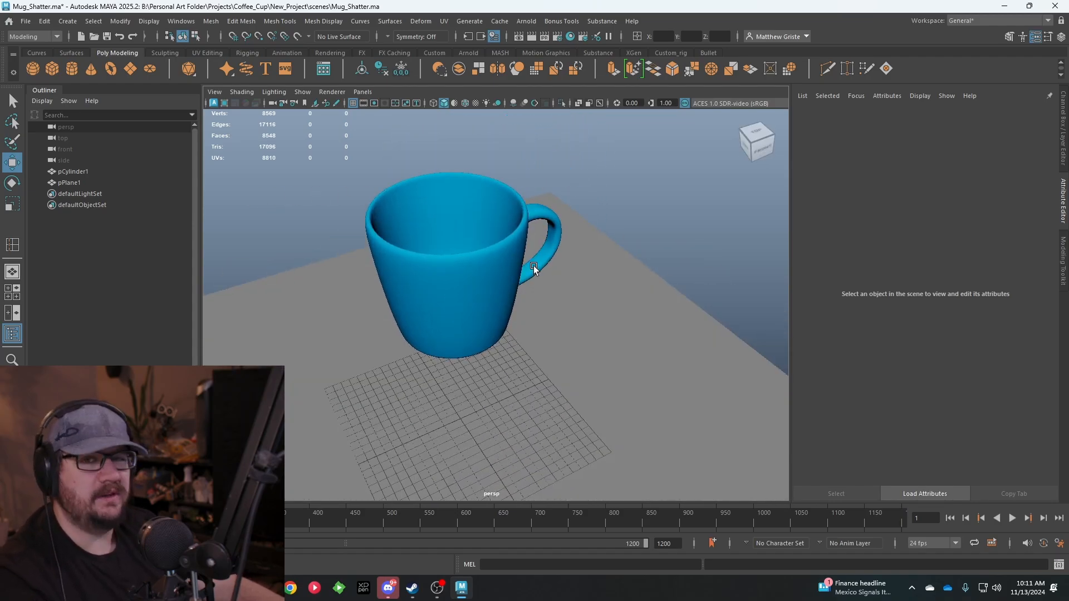
Step: Examine the floating mug's rim, body and handle from several angles
click(466, 247)
alt+drag(465, 247, 491, 266)
scroll(485, 253, up, 1)
scroll(592, 204, down, 2)
click(626, 222)
alt+drag(625, 219, 541, 192)
click(455, 229)
alt+drag(456, 229, 484, 215)
click(559, 198)
scroll(564, 212, up, 3)
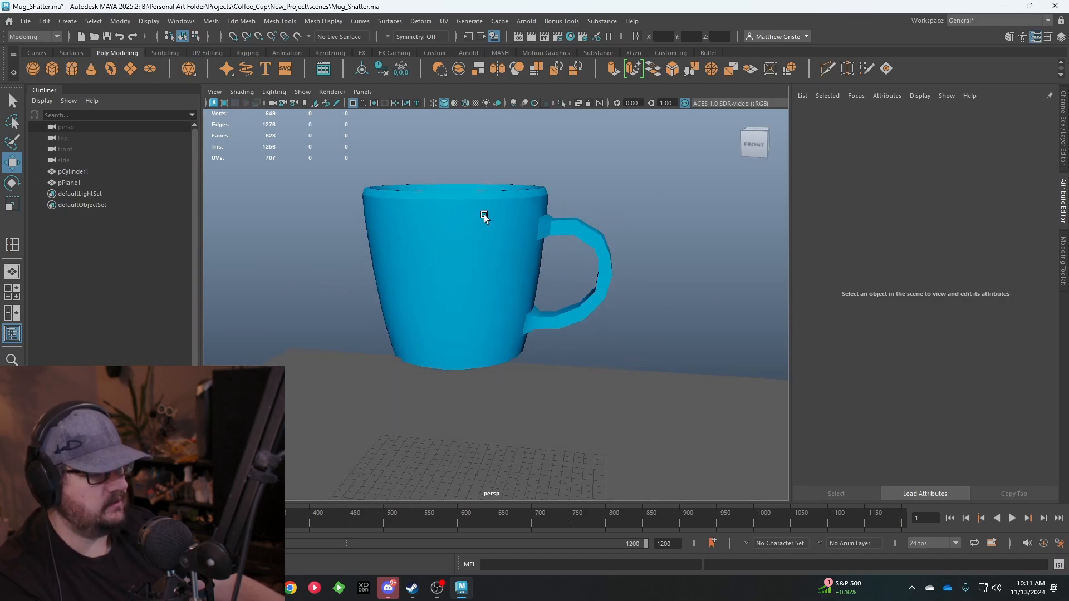
Step: Switch the mug to its unsmoothed display and apply Smooth to convert the subdivision into real geometry
click(490, 215)
key(3)
key(1)
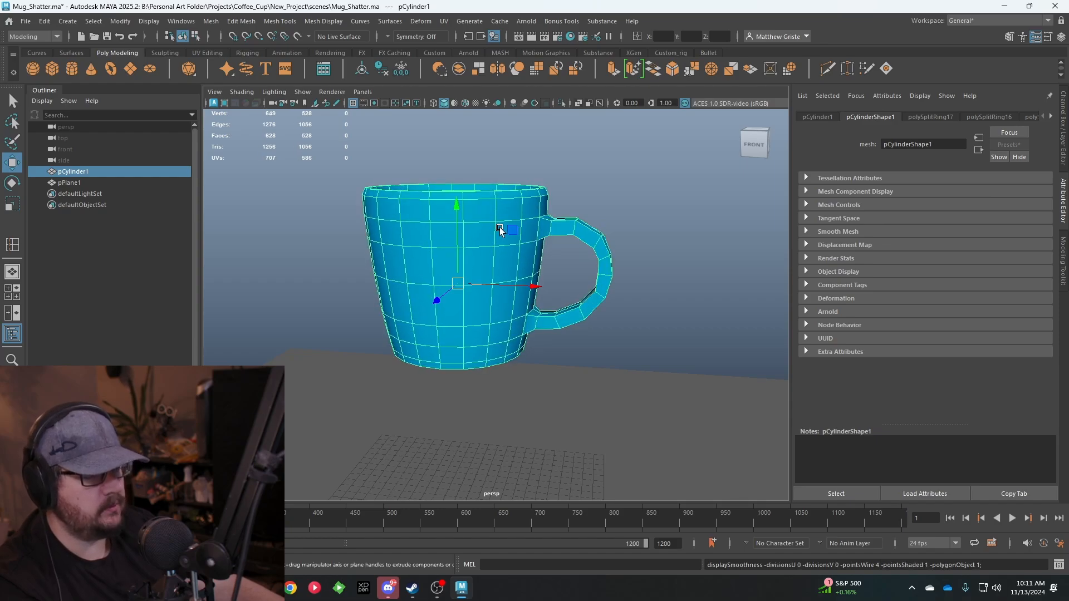
click(594, 176)
alt+drag(415, 193, 456, 200)
click(451, 203)
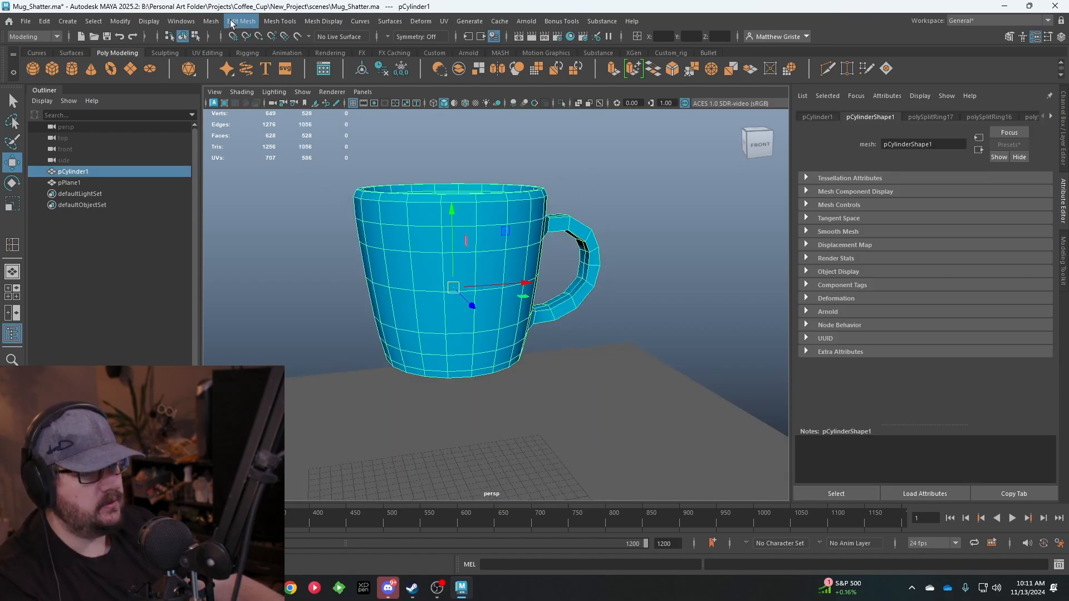
click(211, 21)
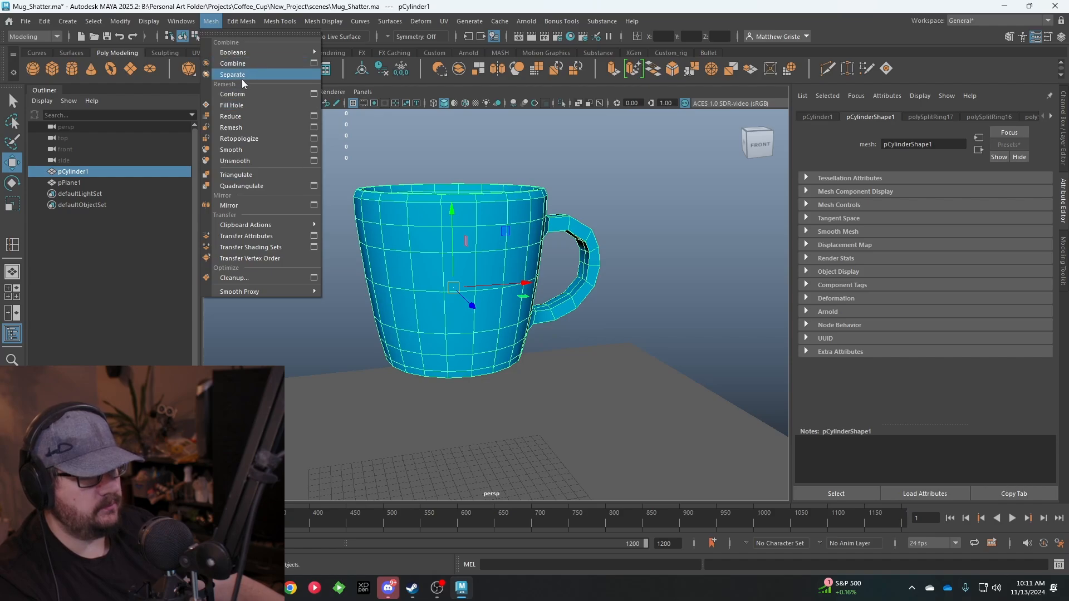
click(238, 150)
click(577, 201)
alt+drag(580, 202, 594, 236)
alt+drag(544, 107, 625, 268)
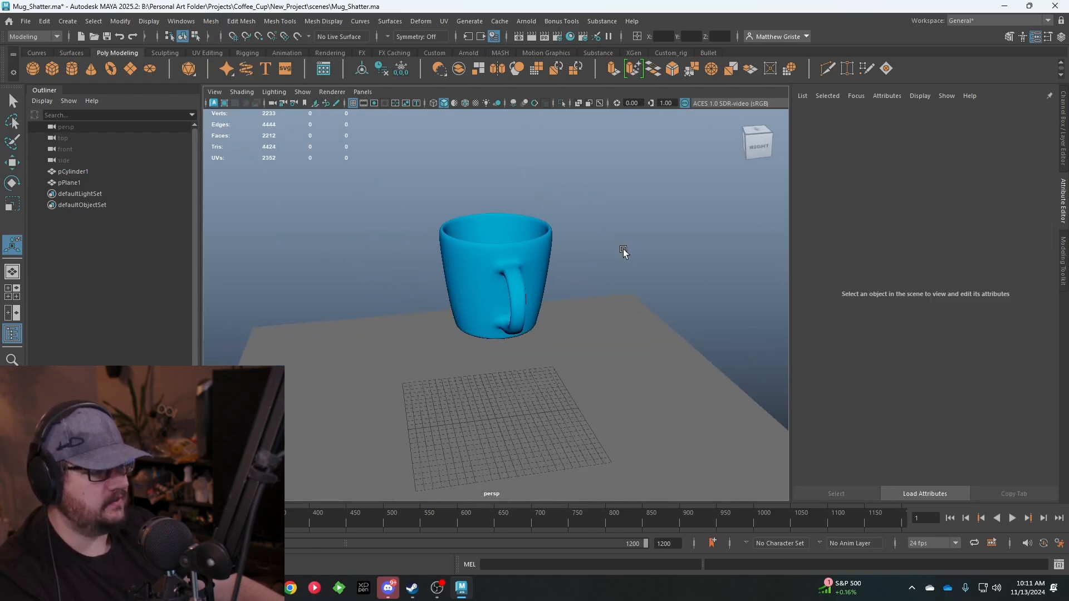
alt+drag(361, 285, 475, 295)
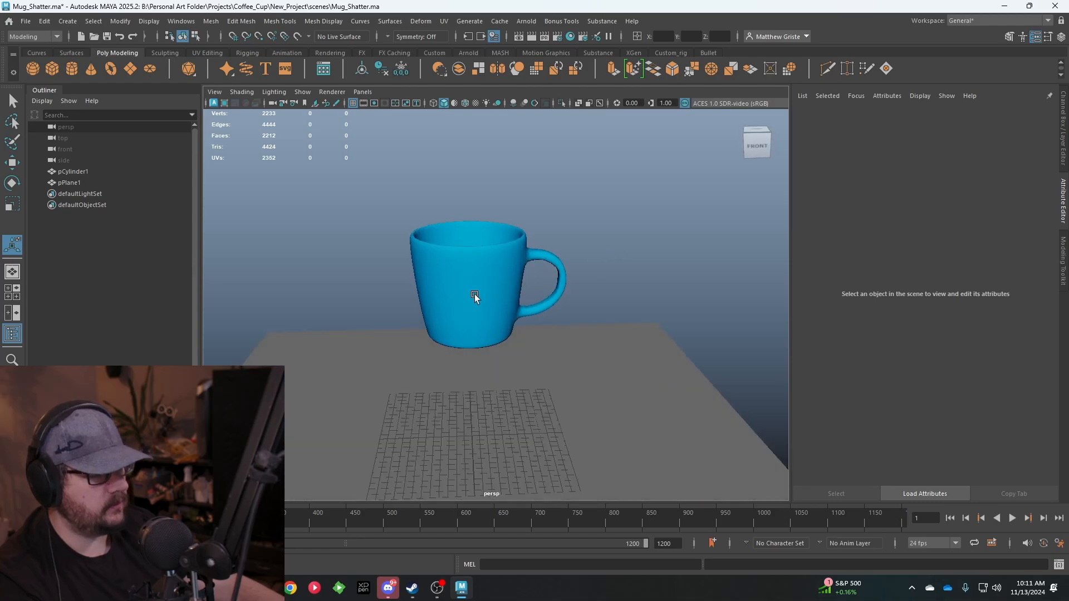
Step: Set the mug's Smooth divisions to 2
scroll(466, 283, up, 3)
click(467, 283)
scroll(601, 283, down, 3)
alt+drag(602, 281, 639, 286)
scroll(618, 285, up, 3)
scroll(640, 223, down, 2)
click(640, 214)
alt+drag(640, 215, 524, 231)
click(525, 231)
scroll(507, 246, up, 2)
click(671, 187)
scroll(592, 228, down, 1)
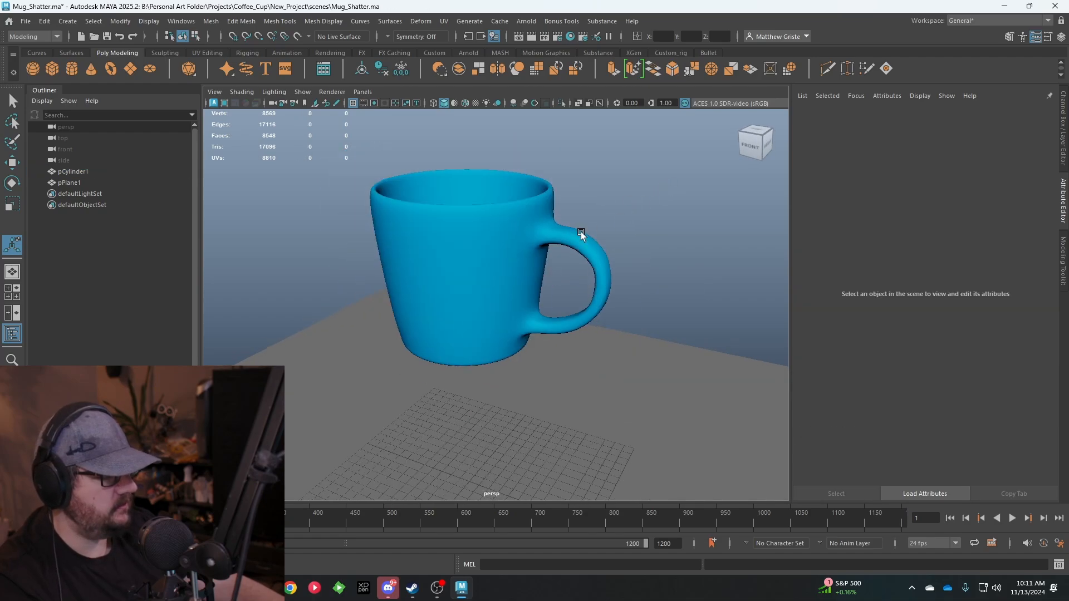
Step: Save the Mug_Shatter scene with the smoothed mug
alt+drag(592, 228, 610, 226)
scroll(610, 226, down, 2)
alt+drag(447, 242, 471, 258)
scroll(459, 262, up, 4)
scroll(470, 258, down, 3)
click(26, 21)
click(39, 66)
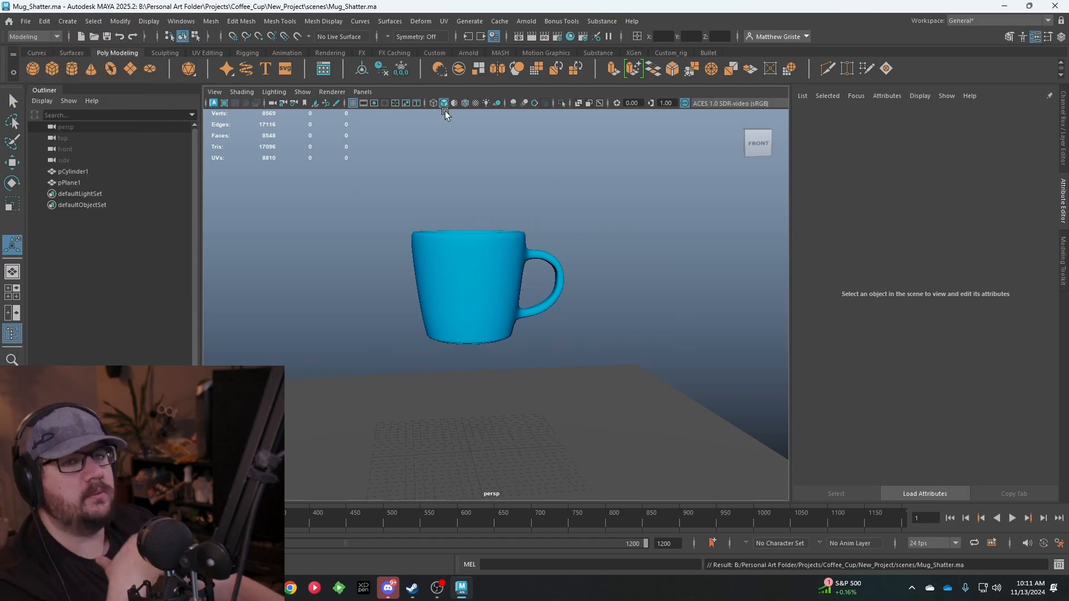
Step: Switch the available command set from Modeling to FX
click(451, 244)
alt+middle_drag(559, 298, 578, 291)
alt+drag(577, 291, 571, 326)
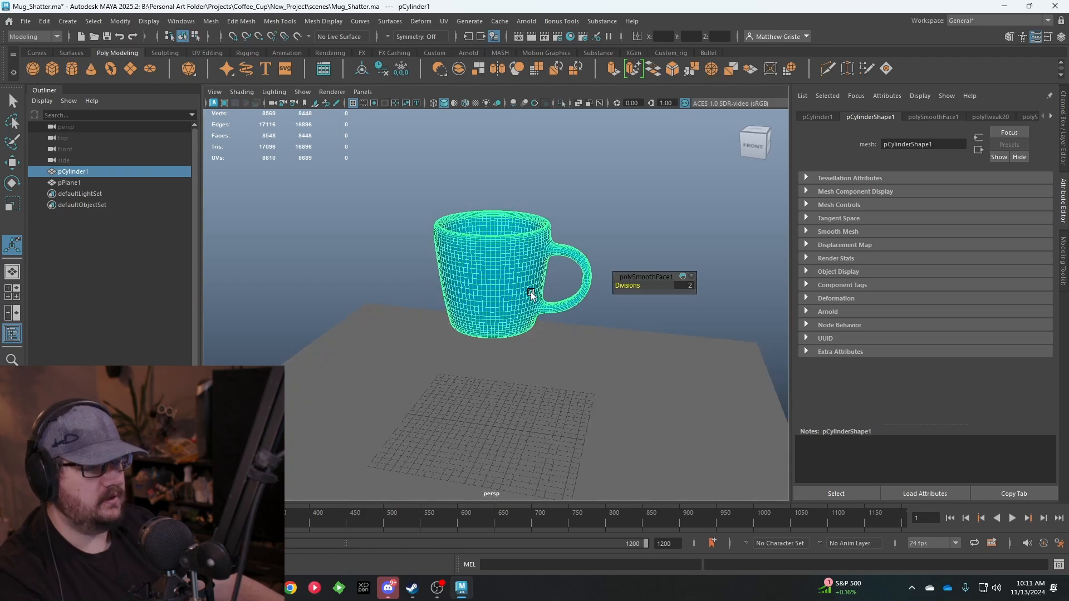
click(55, 37)
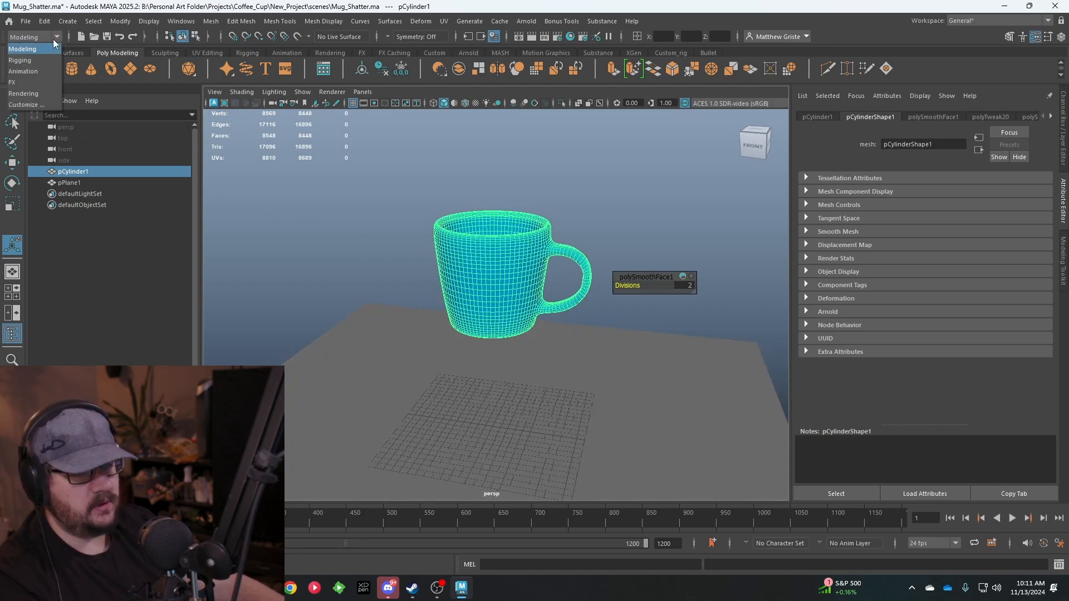
click(35, 82)
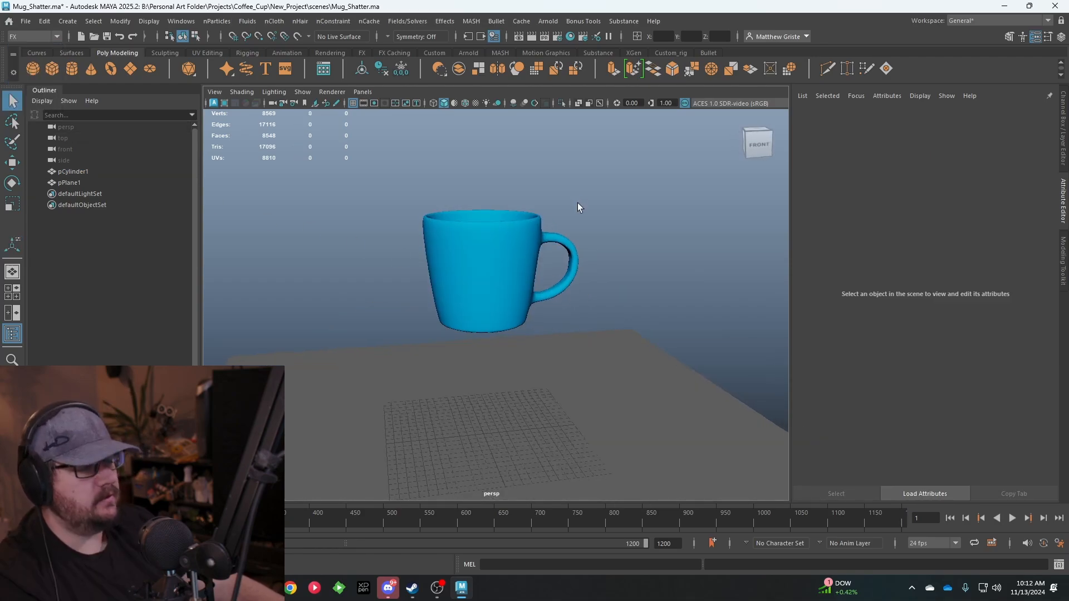
Step: Select the mug and display its transform channels and input history
scroll(577, 203, up, 4)
alt+drag(577, 201, 539, 211)
click(540, 211)
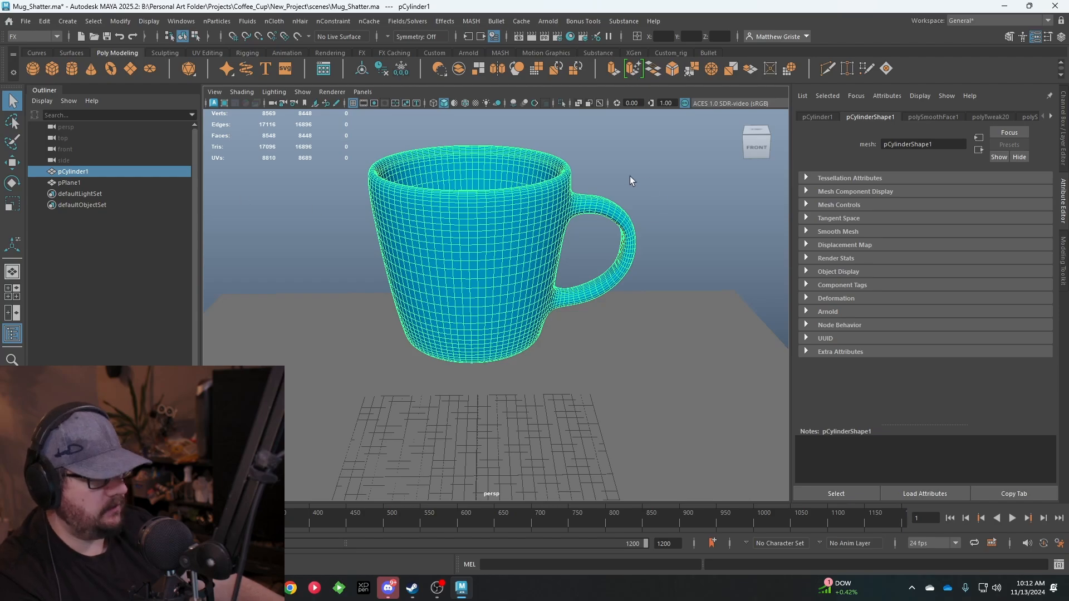
click(1064, 146)
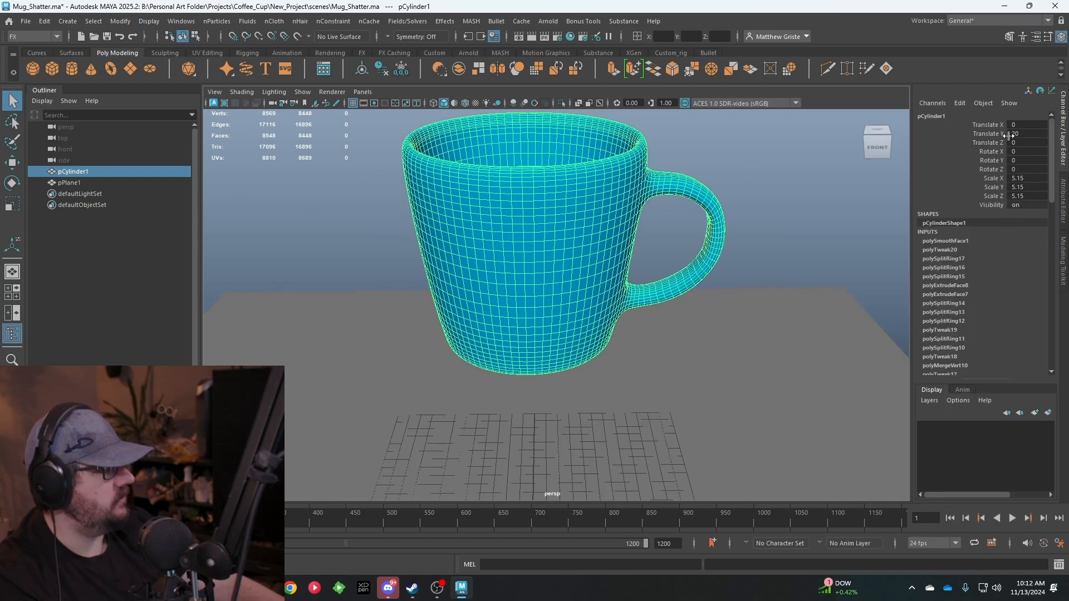
Step: Freeze the mug's transformations and delete its construction history
alt+drag(529, 218, 496, 202)
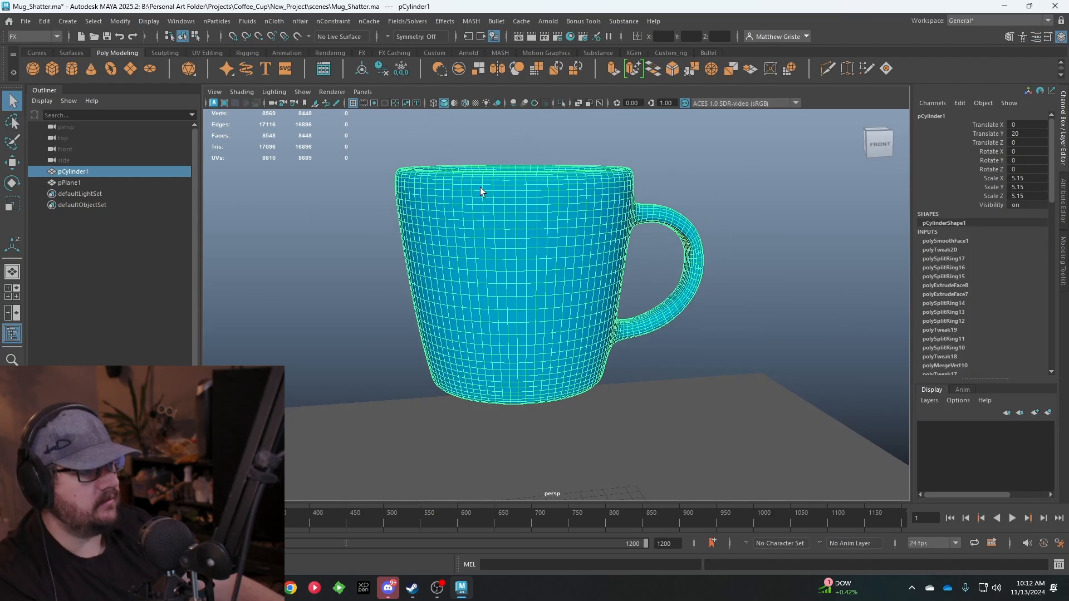
click(402, 71)
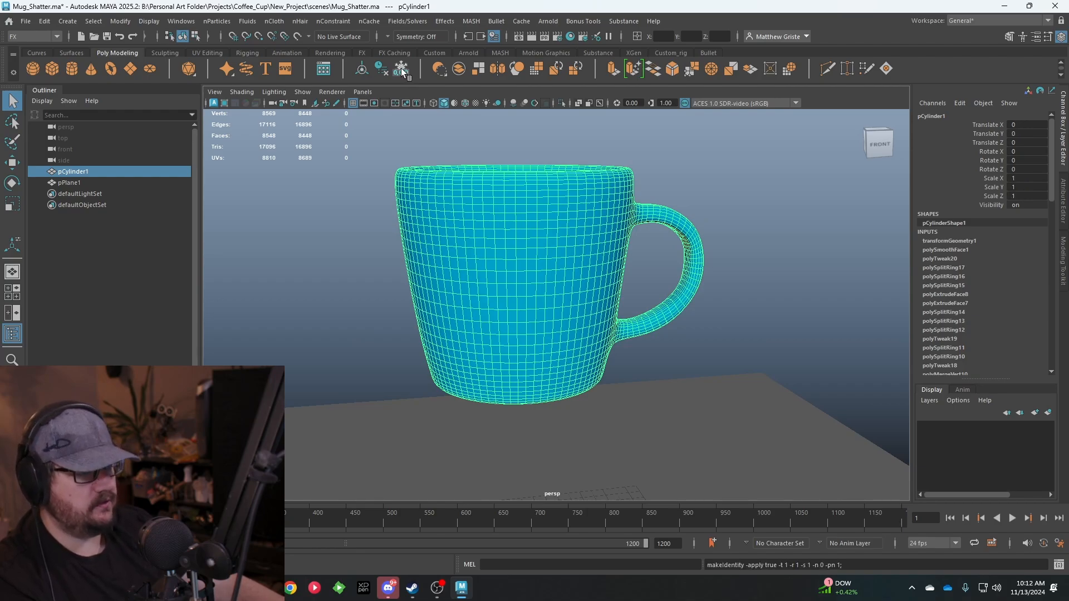
click(381, 68)
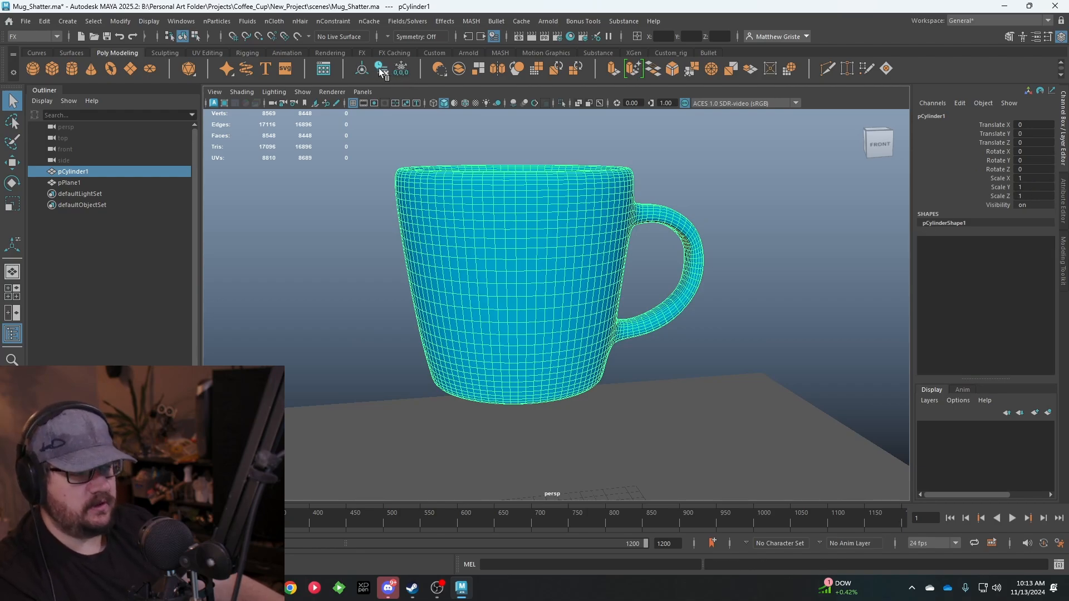
alt+drag(525, 253, 562, 290)
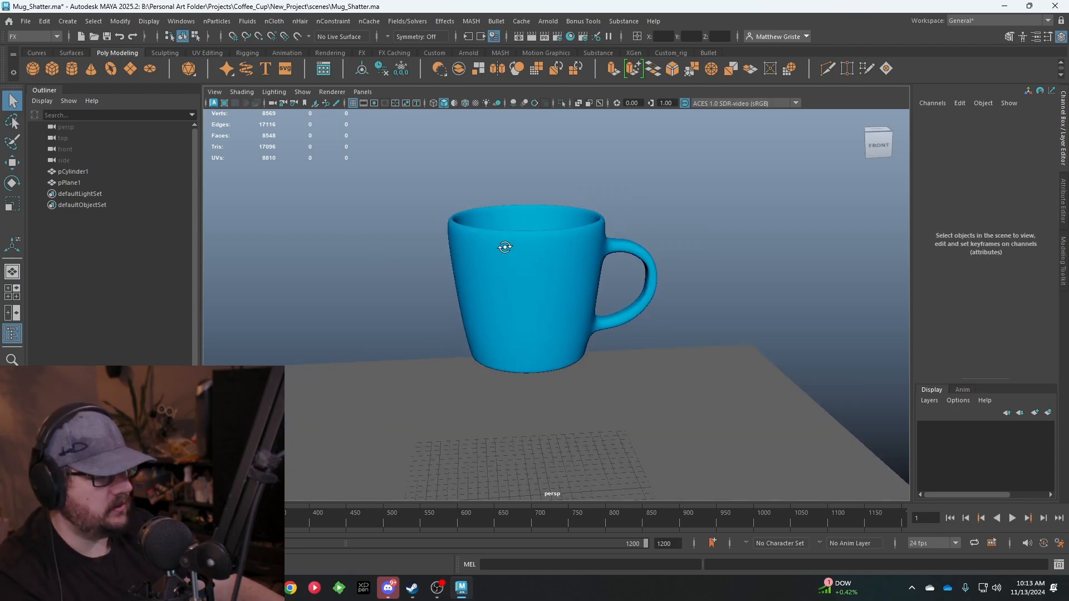
Step: Apply a Solid Shatter effect to the mug with a shard count of 20
click(501, 245)
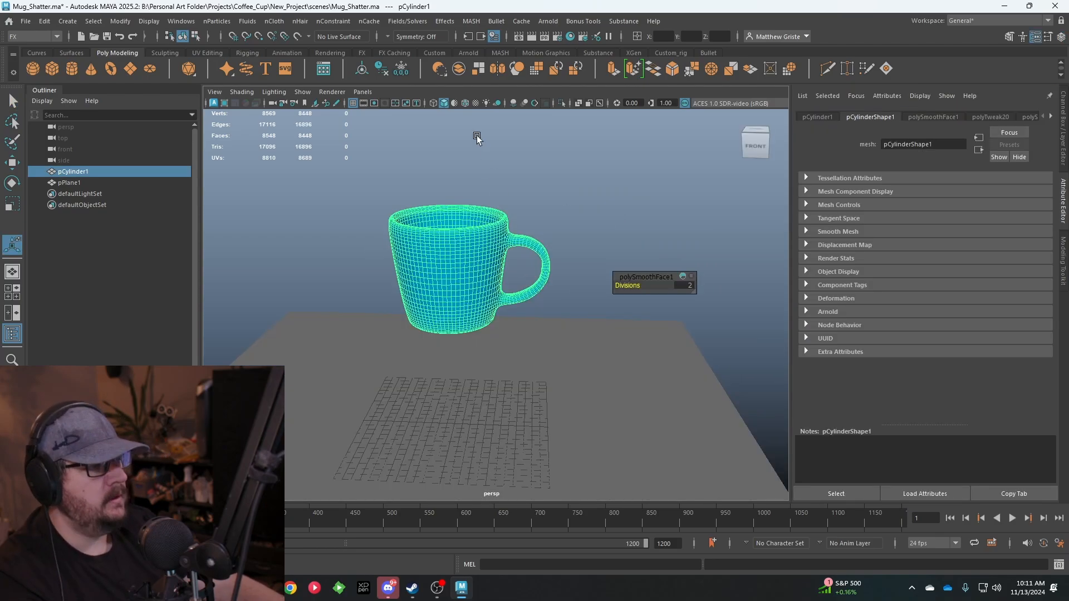
click(445, 22)
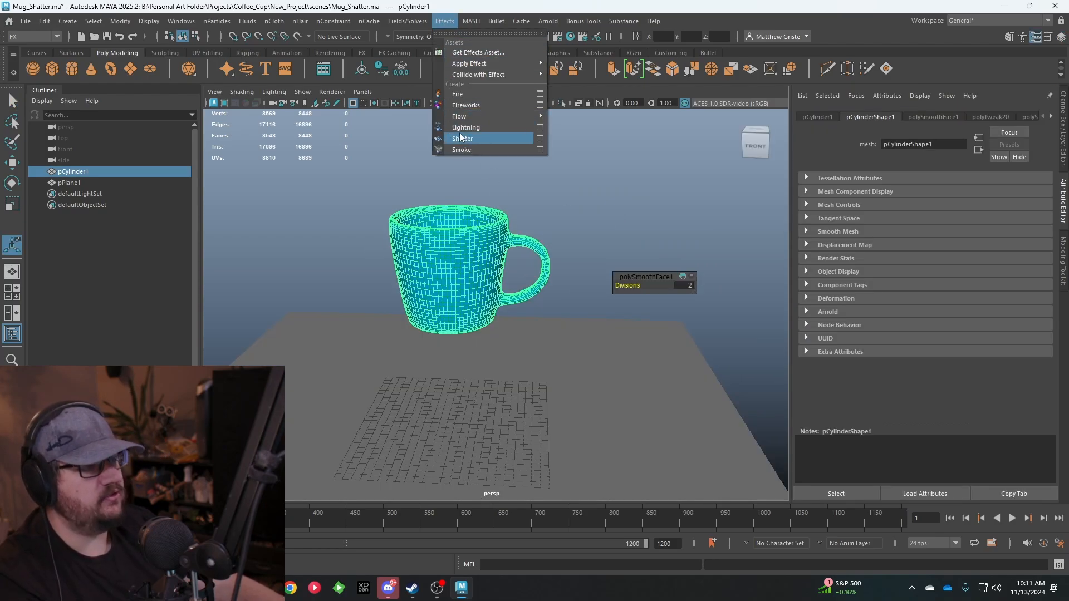
click(540, 139)
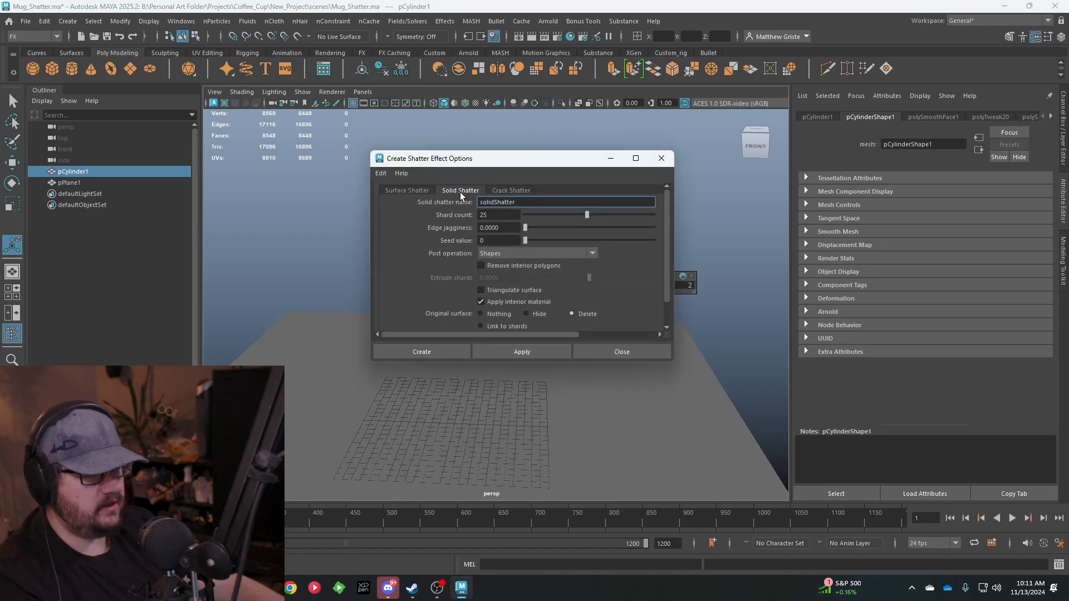
drag(496, 215, 476, 214)
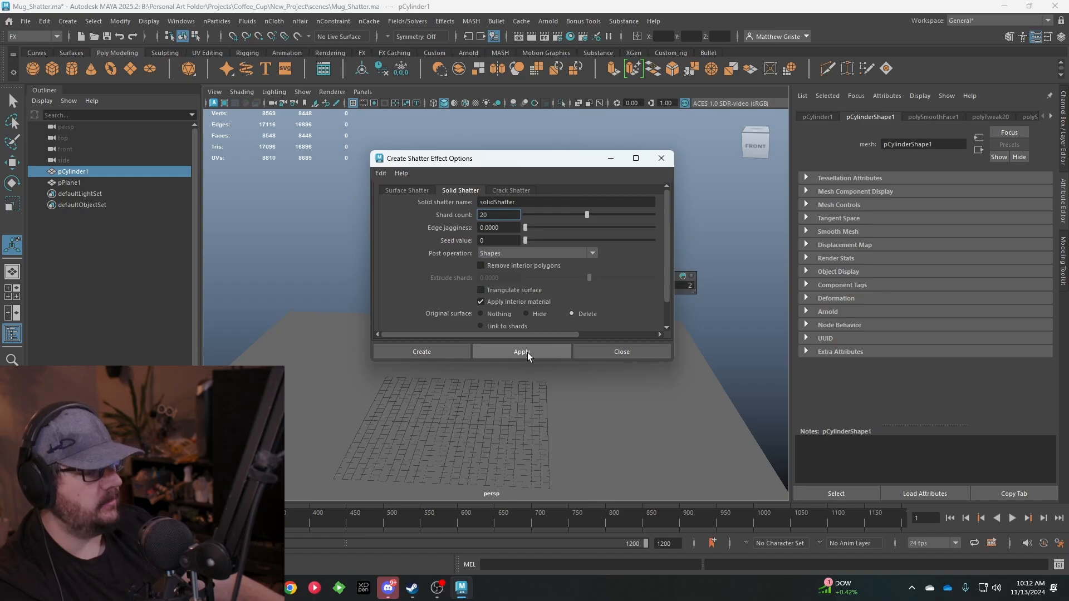
click(527, 353)
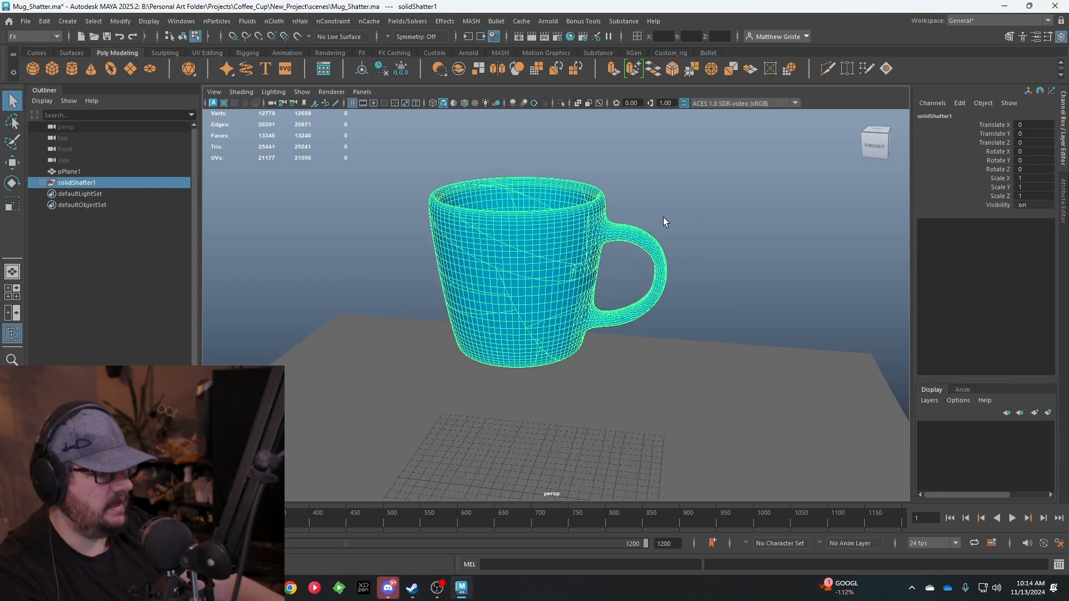
Step: Expand the solidShatter1 group and select its shards one after another to examine how the mug is divided
click(662, 221)
scroll(546, 217, up, 3)
click(605, 205)
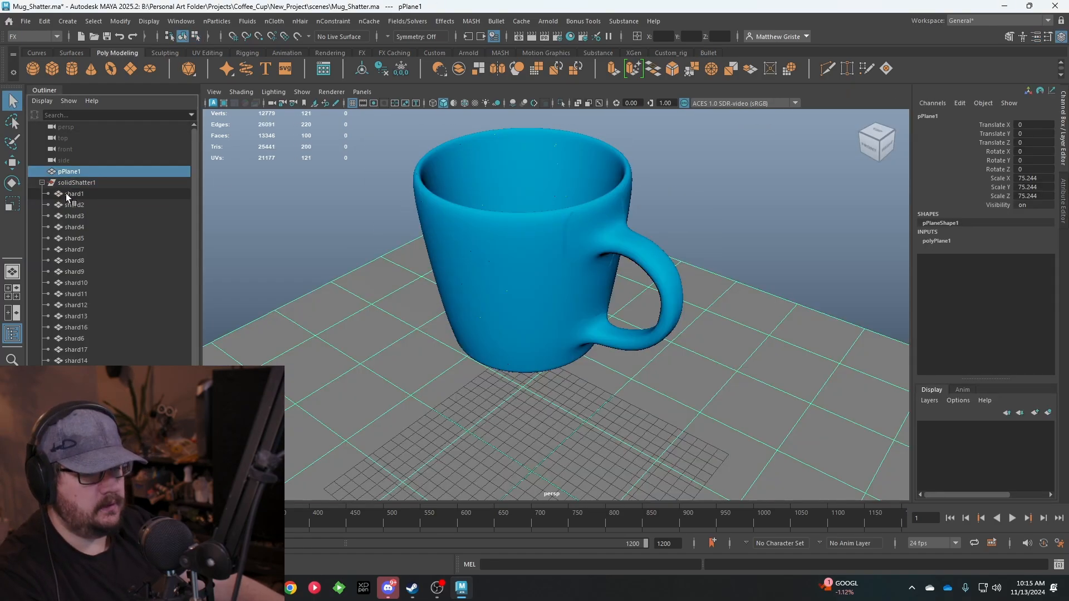
click(79, 194)
click(80, 216)
click(86, 238)
click(92, 261)
click(92, 282)
click(96, 238)
click(100, 216)
Step: Pull shard1 about 3.6 units out along X to inspect the broken interior faces, and undo the move
click(87, 194)
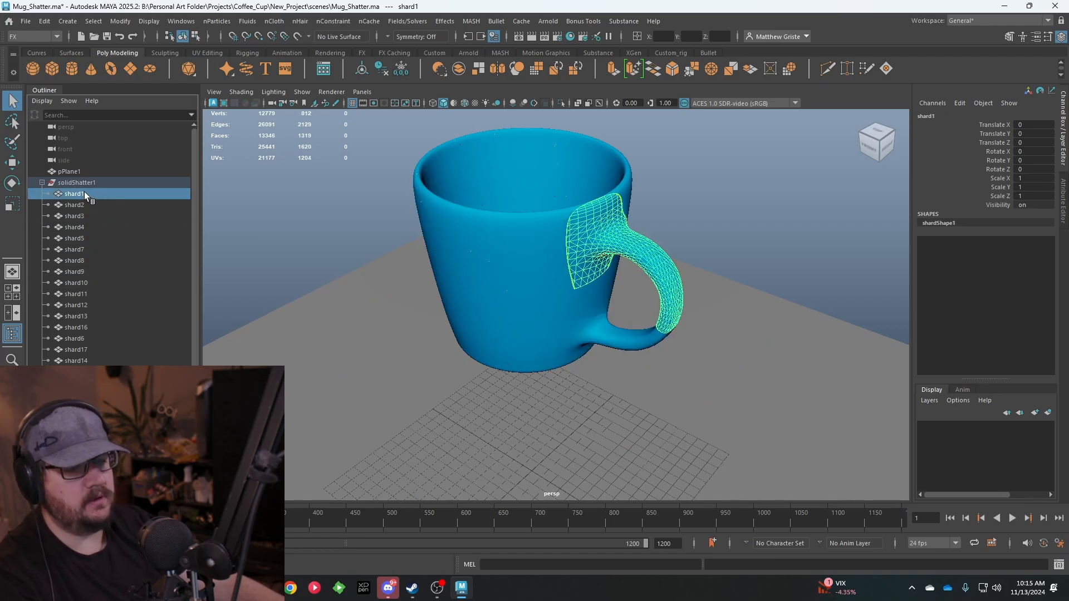
scroll(426, 242, down, 4)
alt+drag(426, 242, 565, 216)
scroll(529, 233, up, 2)
key(w)
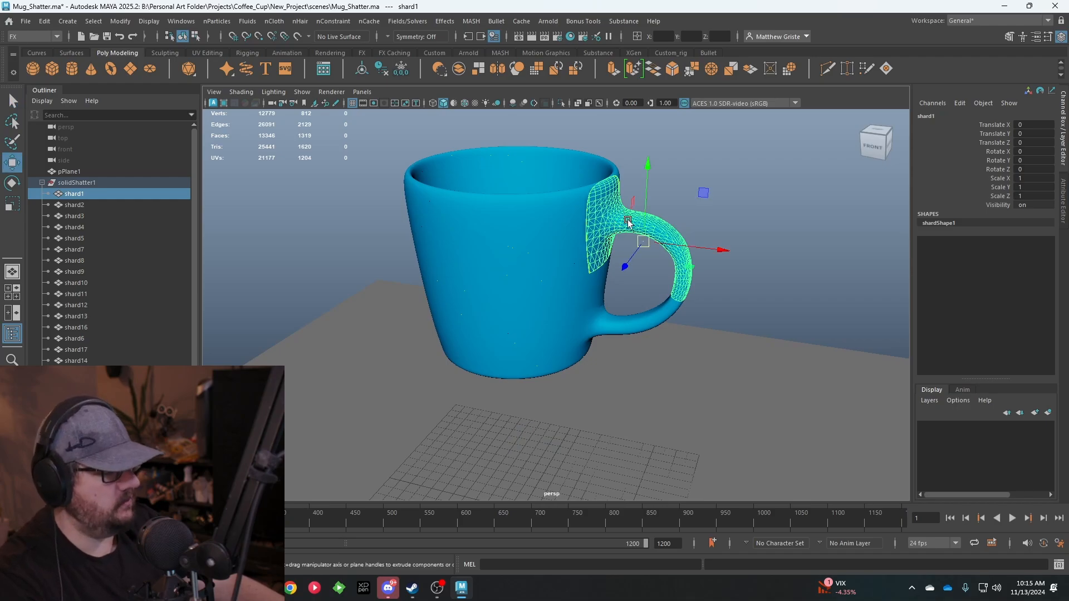
drag(676, 251, 646, 236)
scroll(656, 230, up, 4)
scroll(657, 230, up, 2)
alt+middle_drag(656, 230, 516, 272)
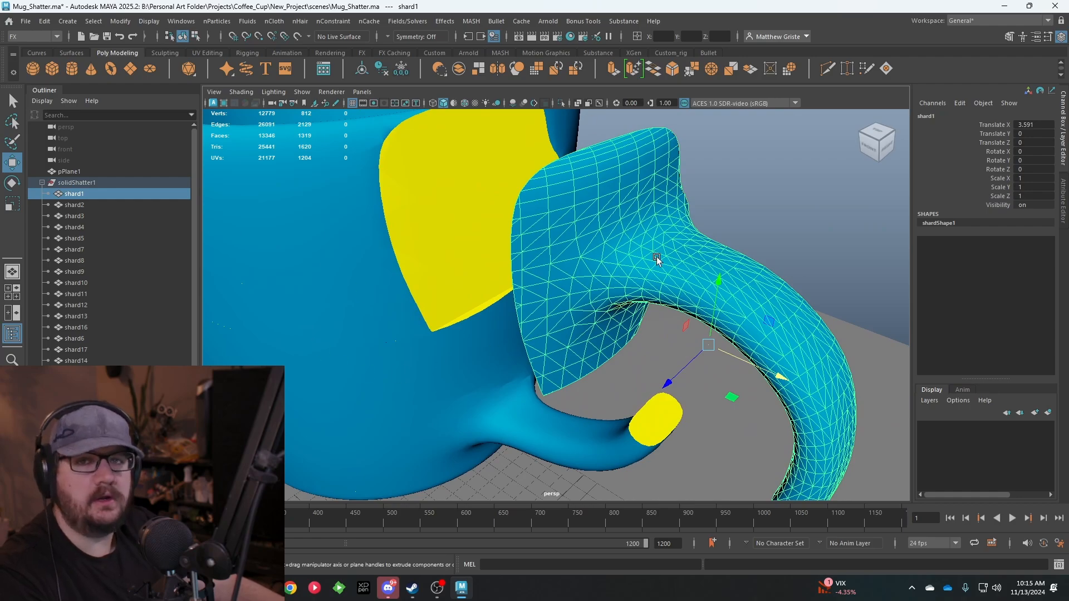
scroll(473, 326, down, 4)
alt+drag(472, 326, 522, 289)
key(ctrl+z)
scroll(551, 318, down, 5)
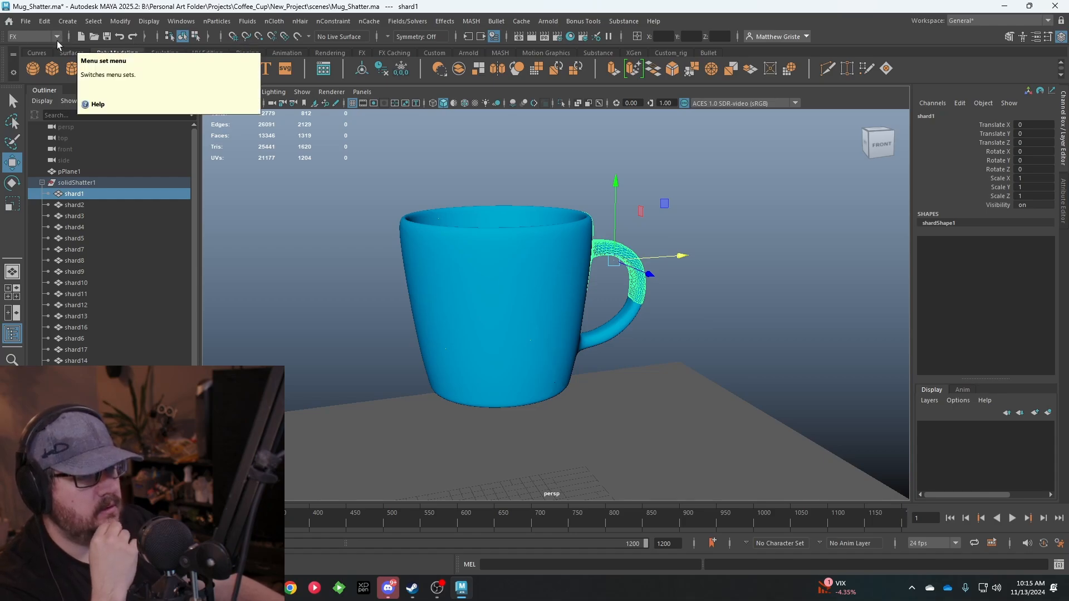
Step: Open Hypershade and select all shard faces that use the yellow shatter interior material
click(193, 22)
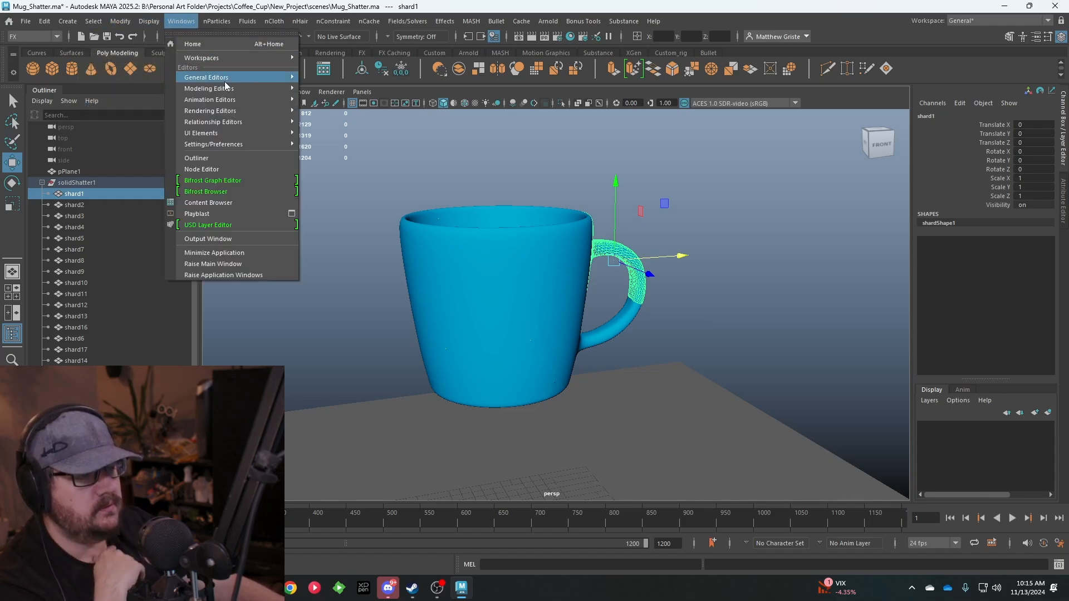
mouse_move(234, 111)
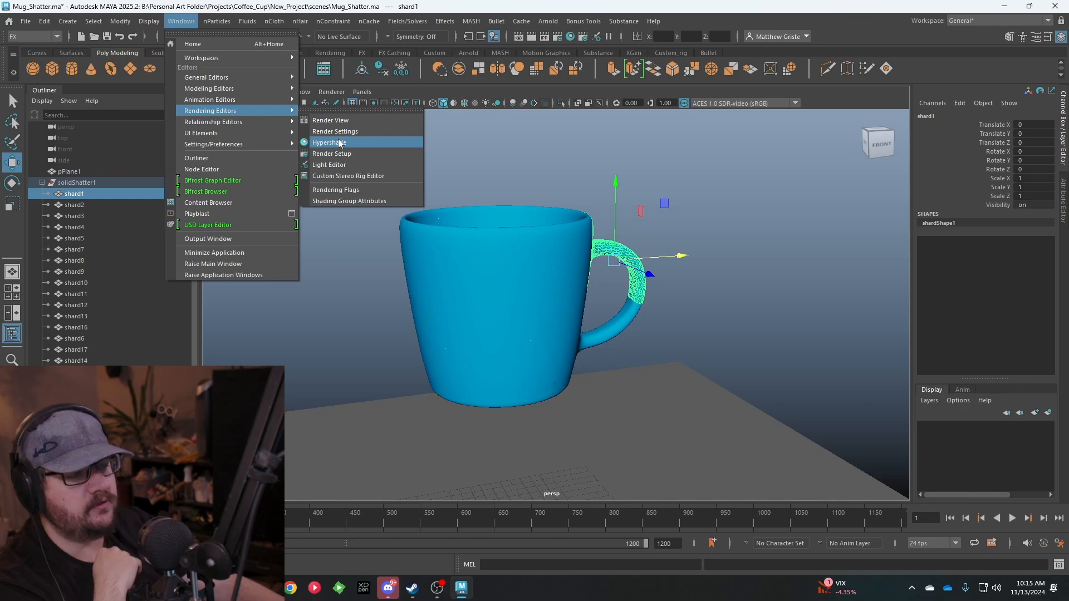
click(340, 143)
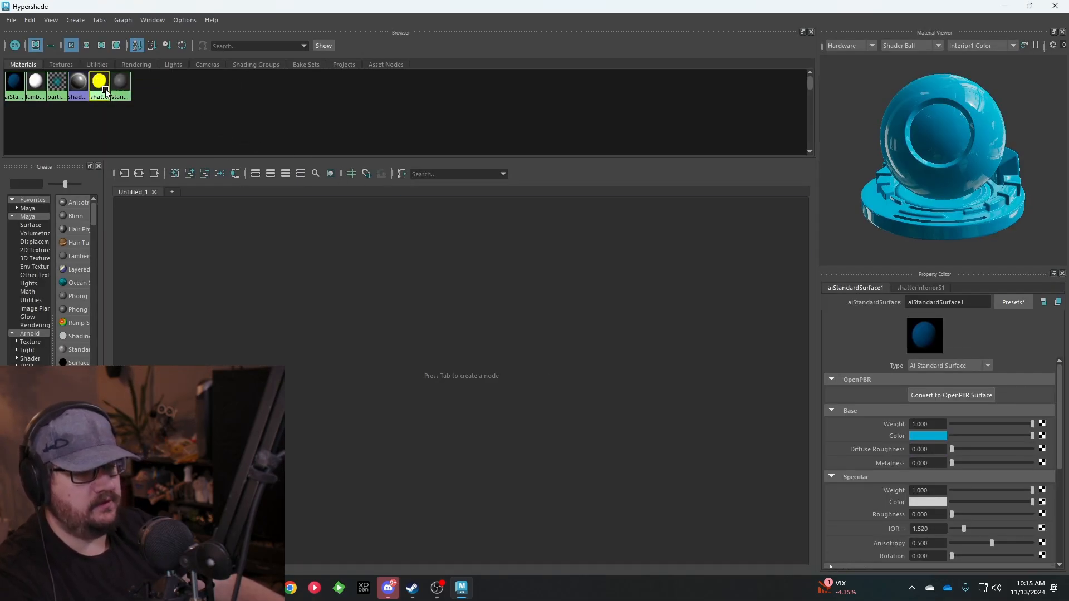
click(104, 91)
drag(416, 6, 742, 67)
right_click(610, 142)
right_drag(611, 142, 686, 141)
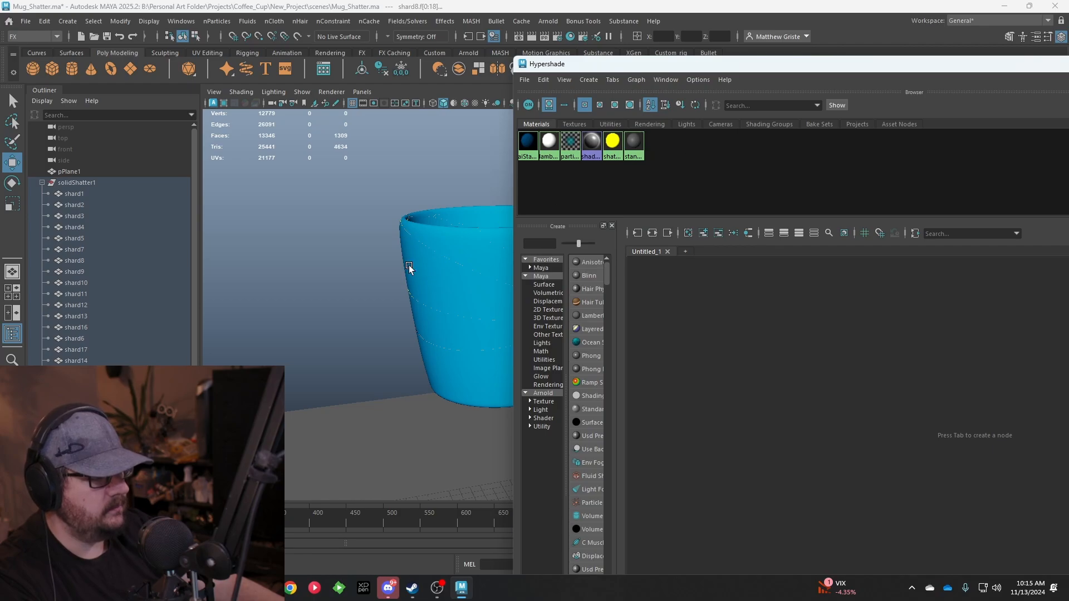
key(f)
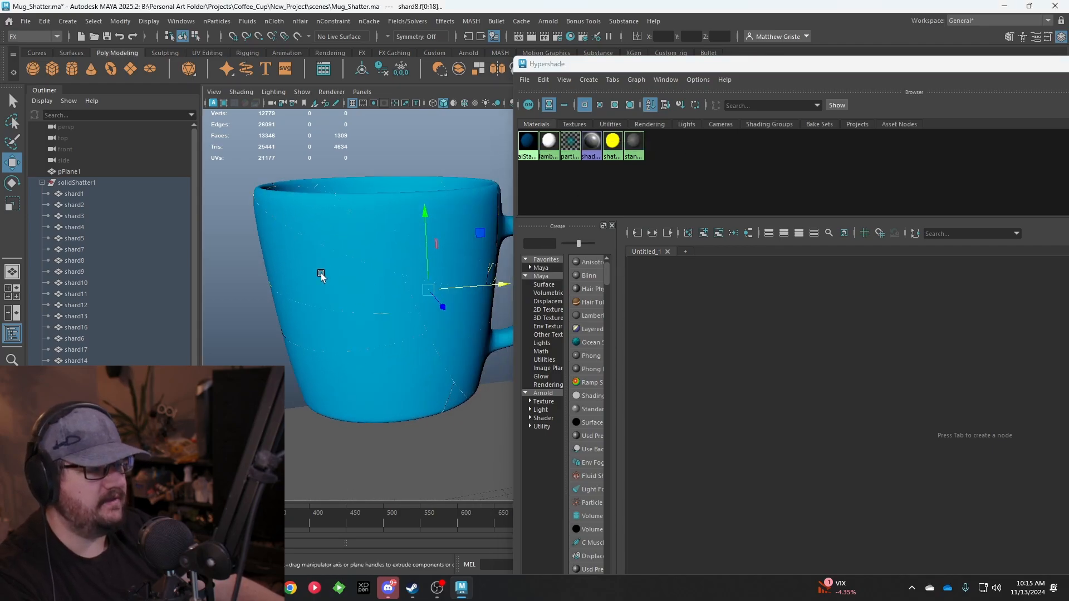
alt+drag(321, 277, 358, 303)
Step: Create a new aiStandardSurface material in Hypershade and name it Mug_Interior
drag(656, 63, 323, 1)
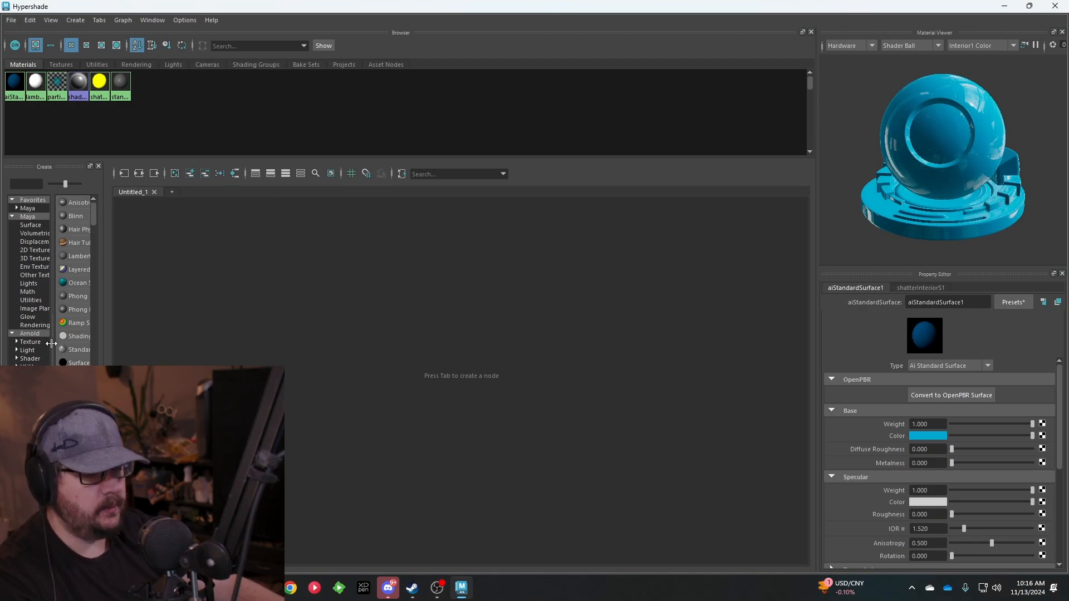
click(30, 334)
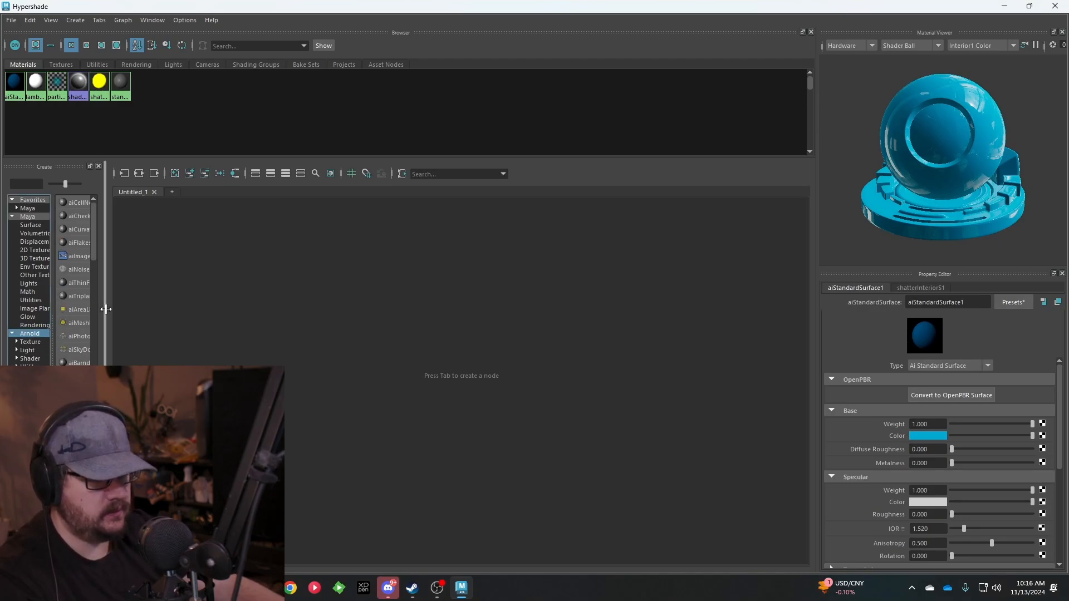
drag(105, 306, 283, 296)
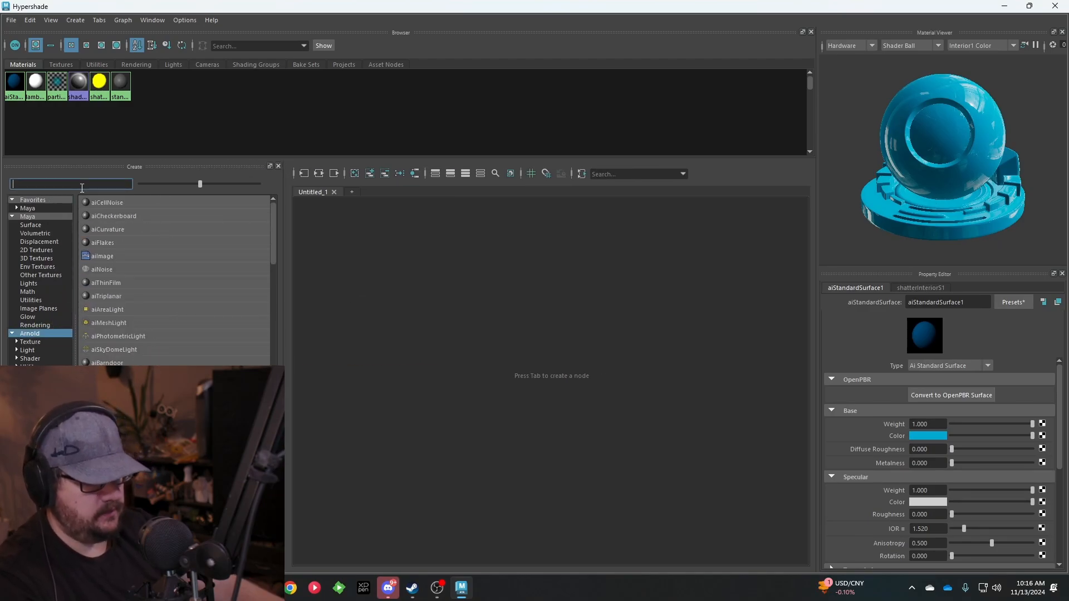
text(ais)
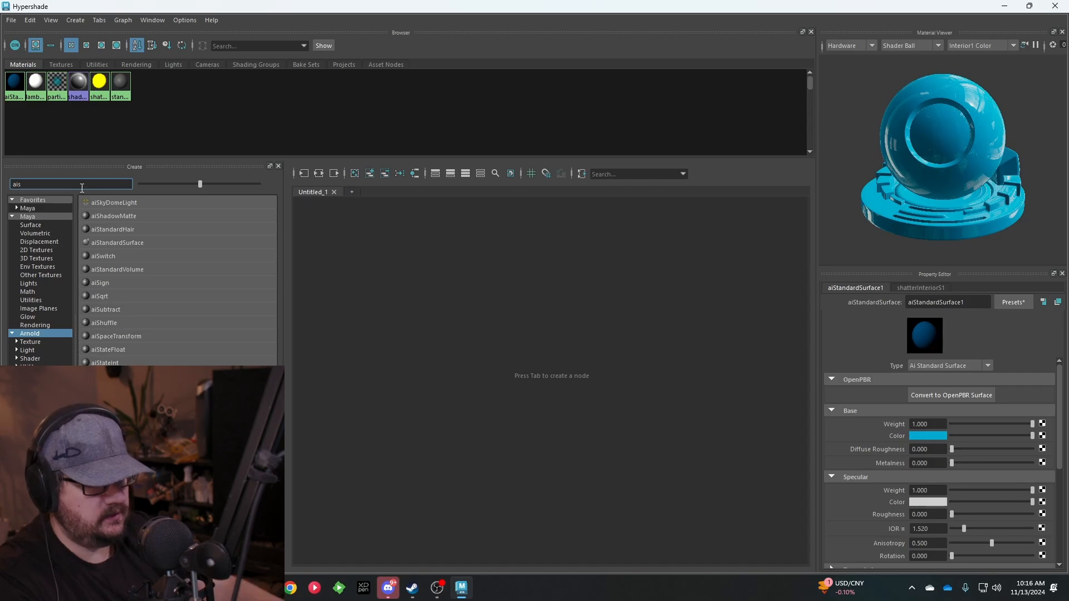
click(146, 242)
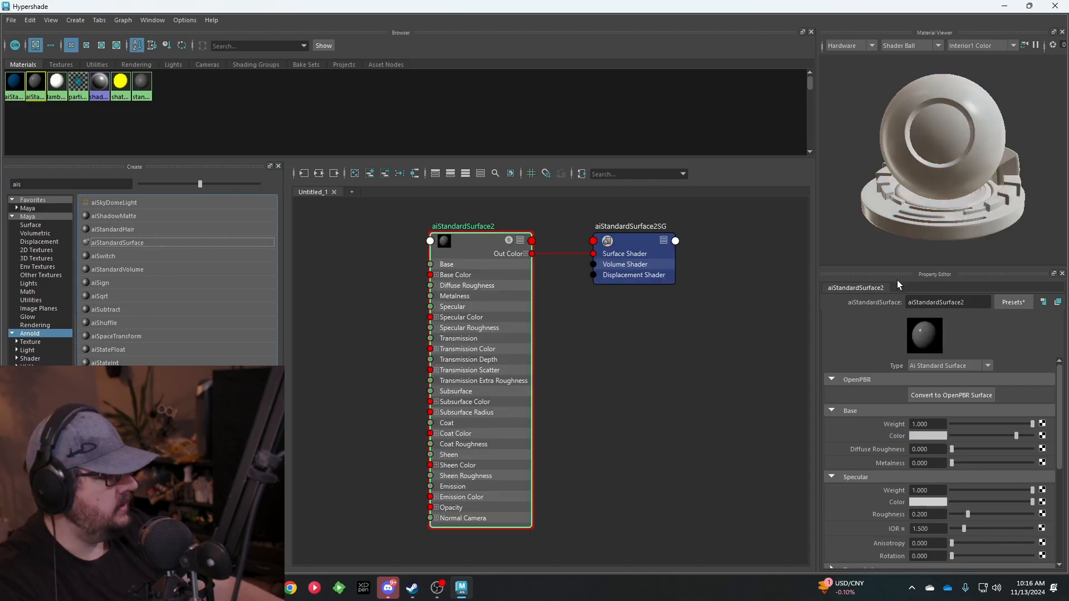
double_click(974, 304)
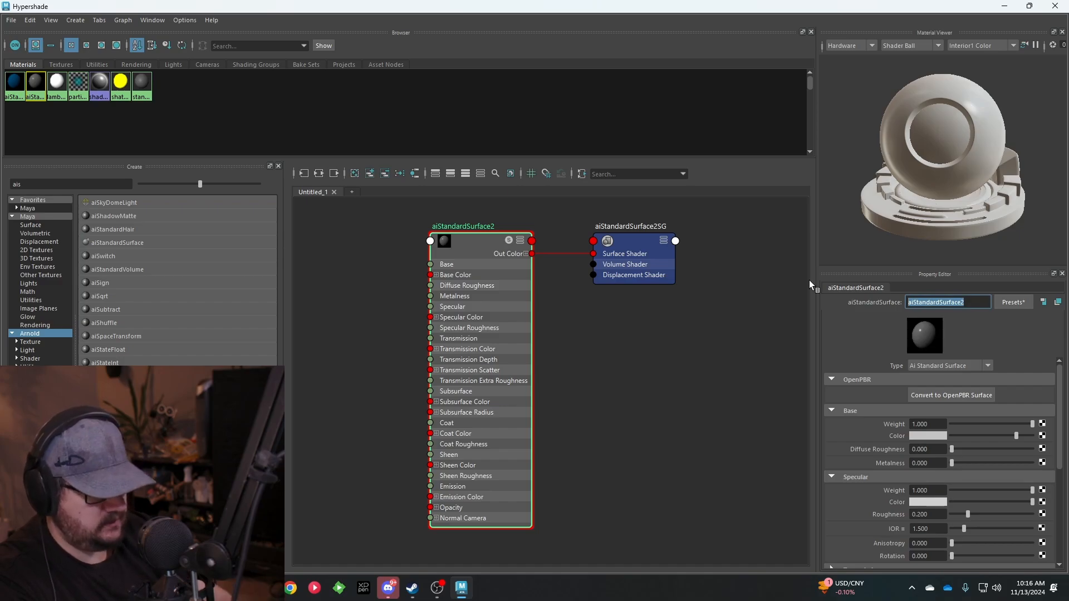
text(Mug_Interior)
key(Return)
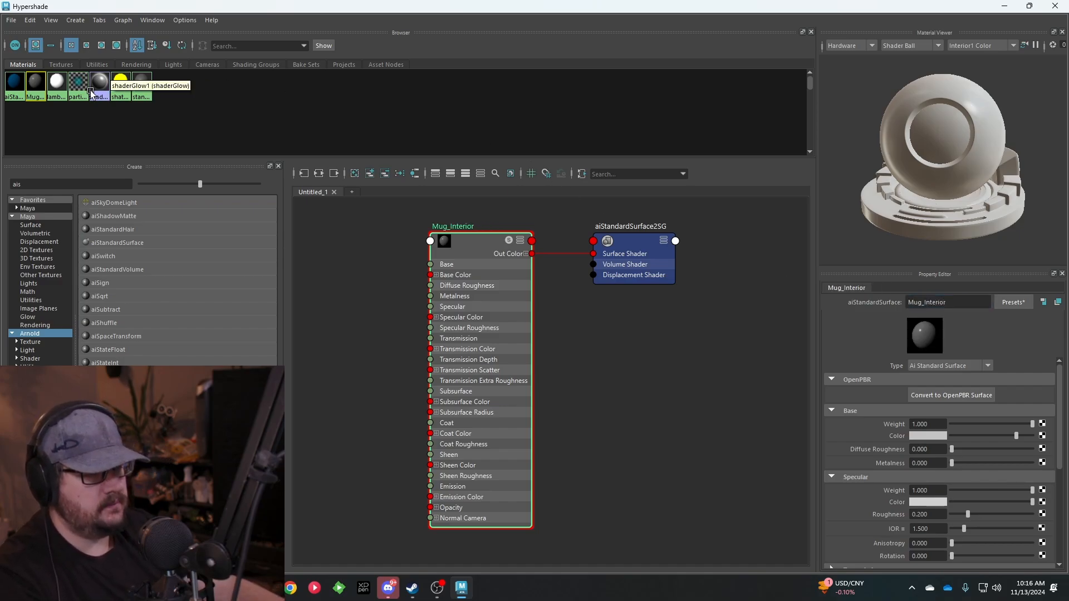
Step: Select all faces using the yellow shatter interior material and assign Mug_Interior to them
click(121, 83)
right_click(124, 80)
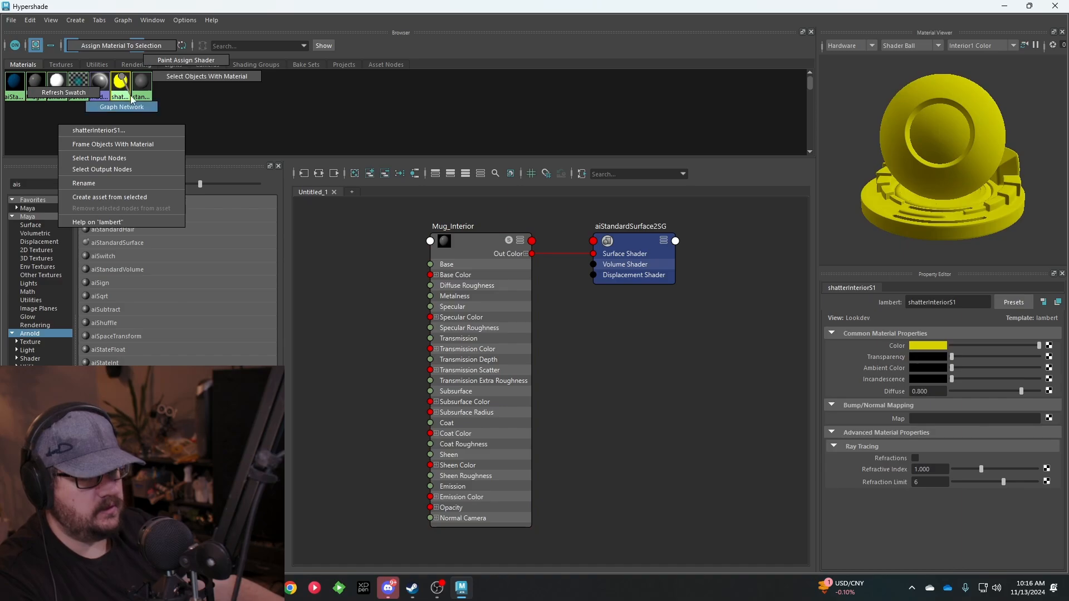
click(184, 77)
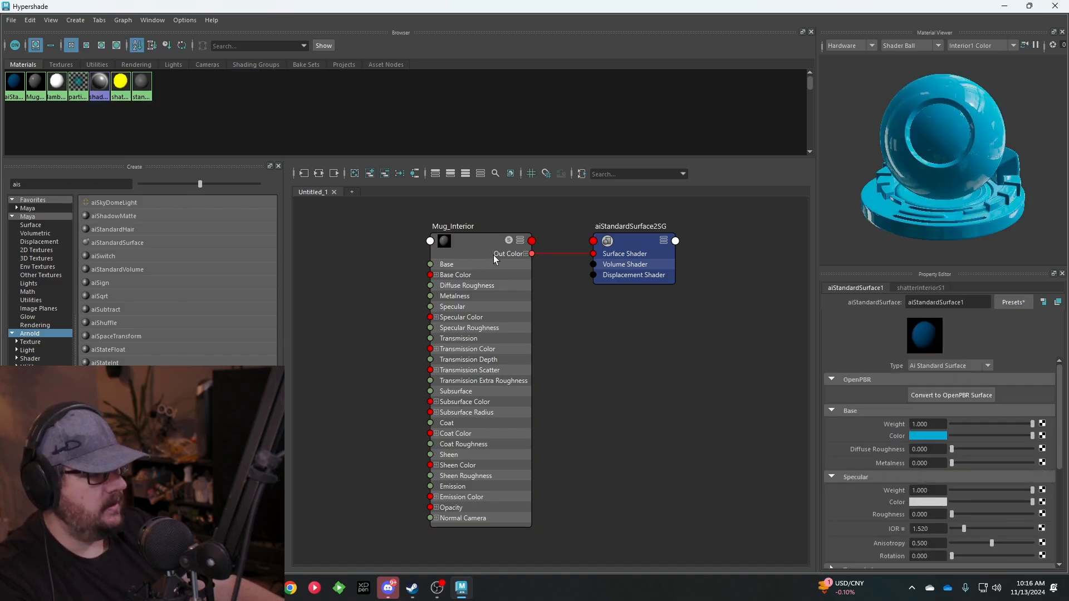
right_click(36, 82)
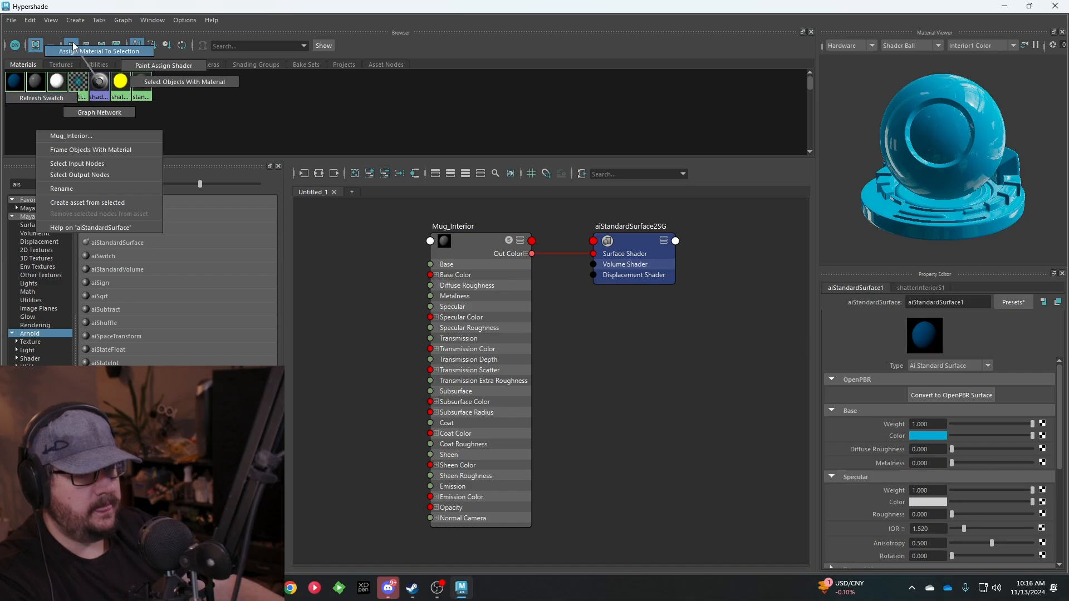
click(76, 49)
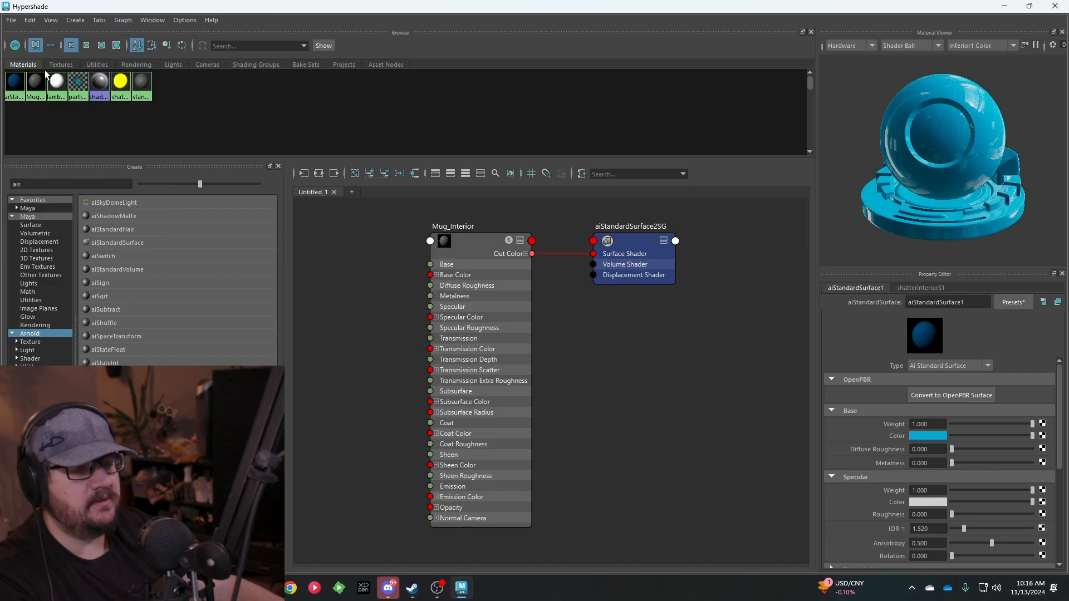
drag(83, 7, 552, 390)
Step: Pull shard1 about 8 units out along X to check the newly assigned interior material, and undo the move
alt+drag(453, 335, 594, 287)
scroll(491, 304, up, 2)
key(ctrl+z)
right_drag(484, 234, 507, 222)
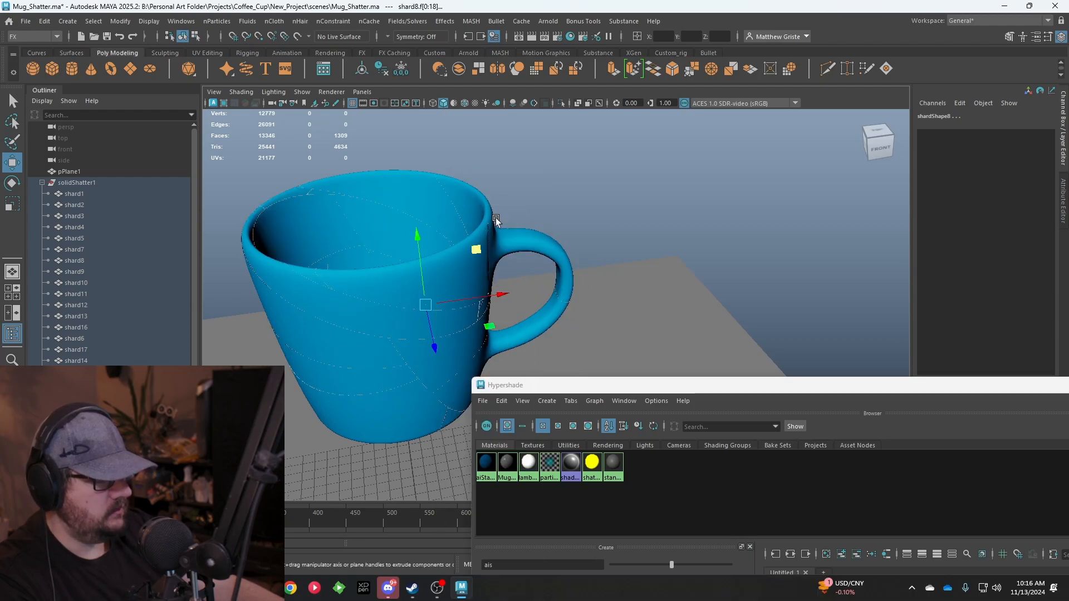
click(563, 236)
drag(613, 249, 731, 237)
click(573, 213)
alt+drag(573, 214, 660, 258)
key(ctrl+z)
key(ctrl+z)
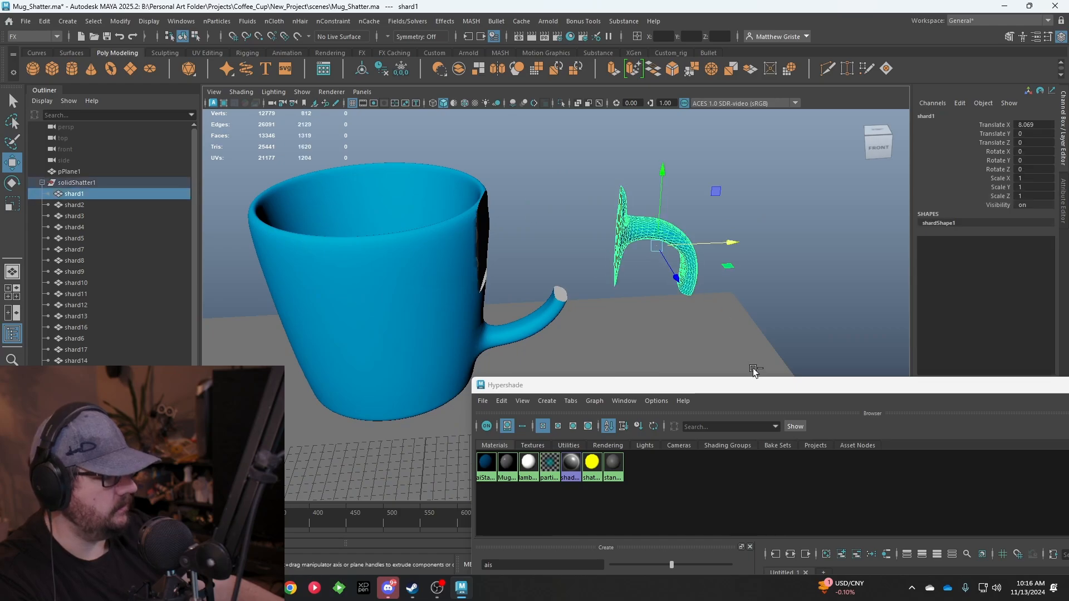
Step: Maximize the Hypershade window and graph the Mug_Interior material's network
drag(735, 385, 107, 31)
scroll(348, 339, down, 2)
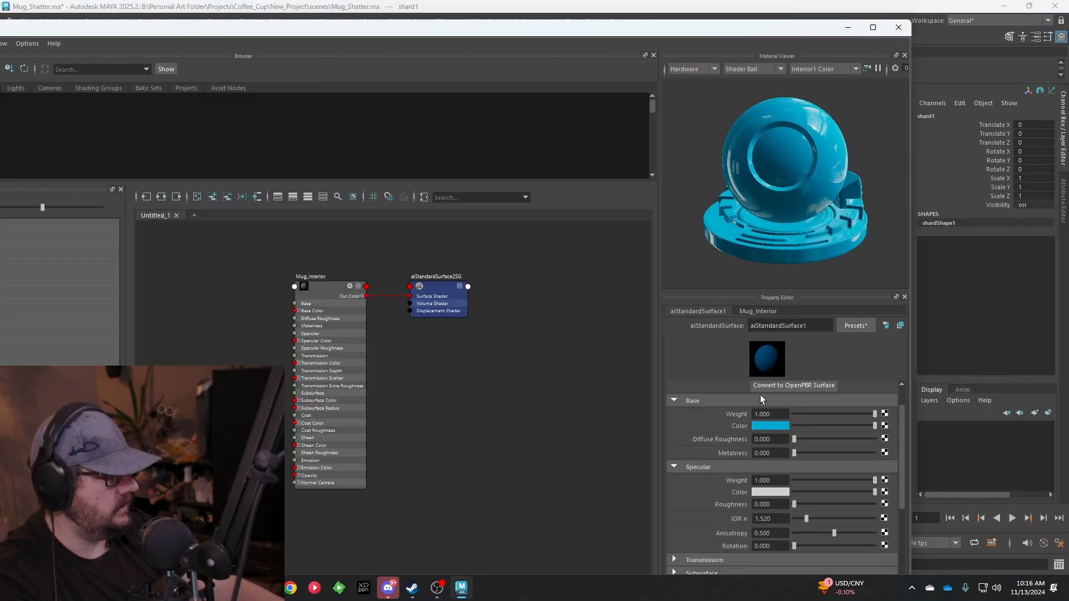
double_click(292, 35)
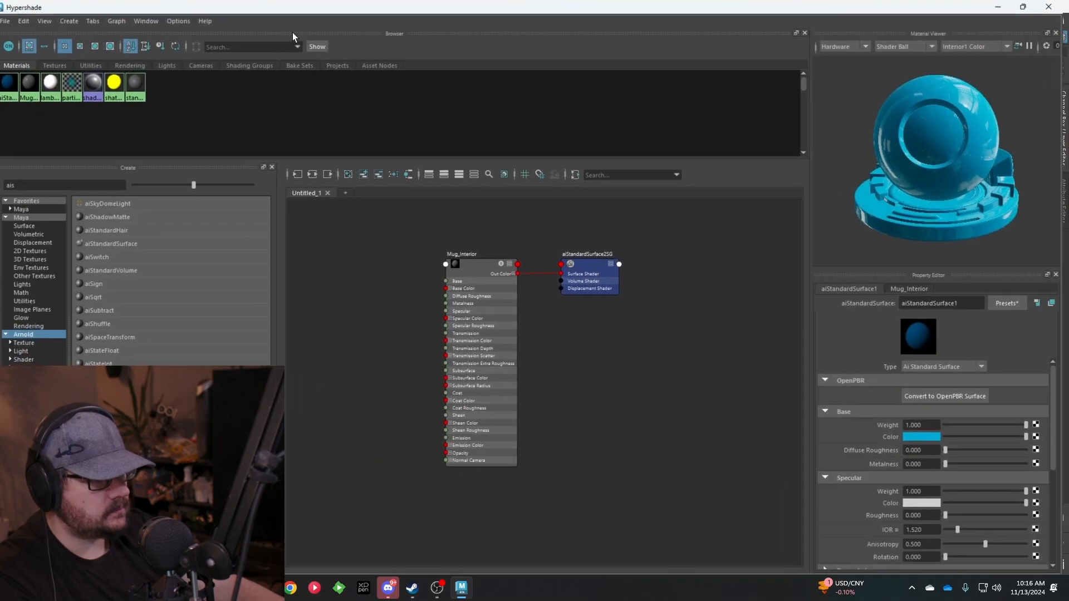
click(37, 83)
right_click(38, 83)
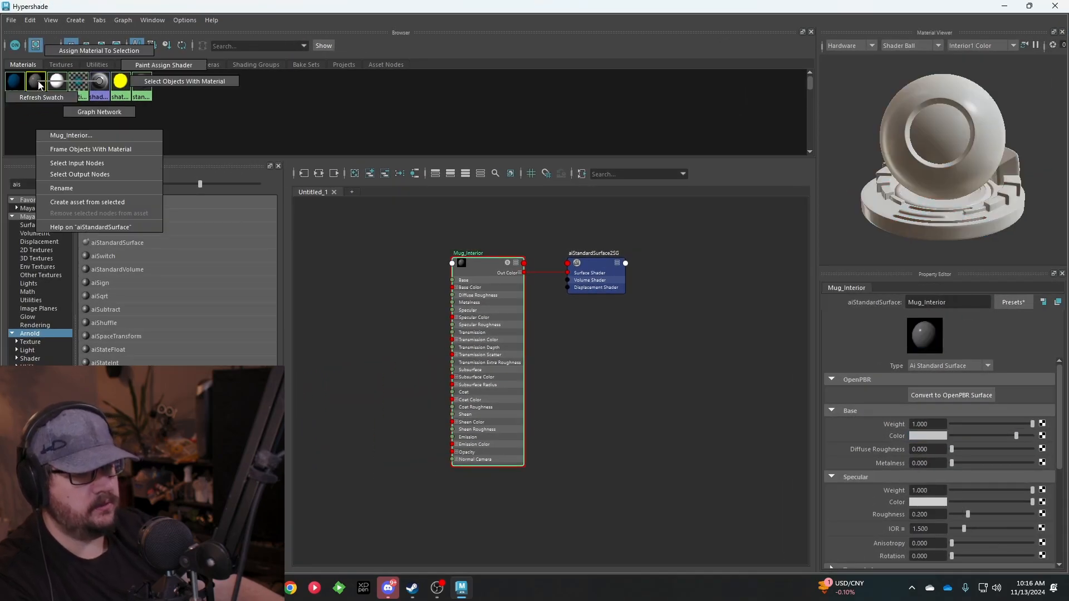
click(99, 112)
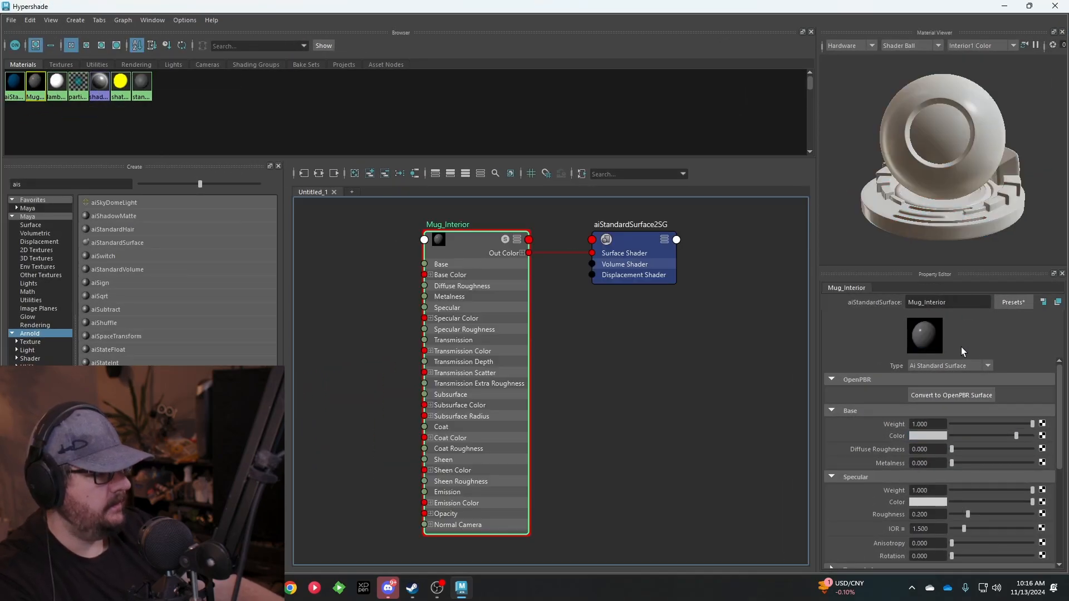
Step: Connect a Noise texture to the Bump Mapping attribute in the Geometry settings of Mug_Interior
scroll(937, 412, down, 1)
click(936, 403)
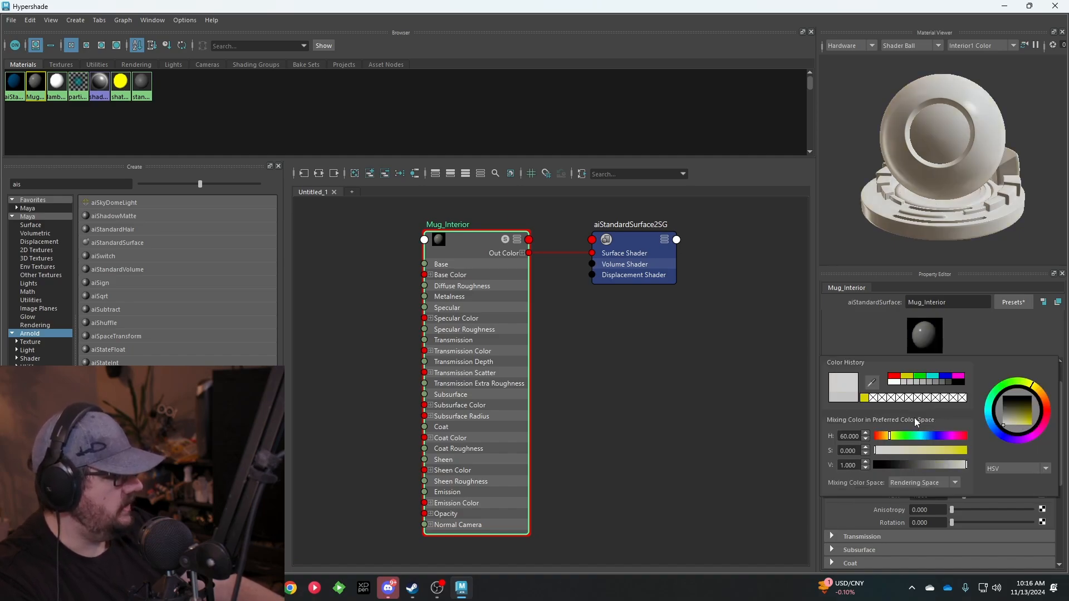
scroll(856, 440, down, 4)
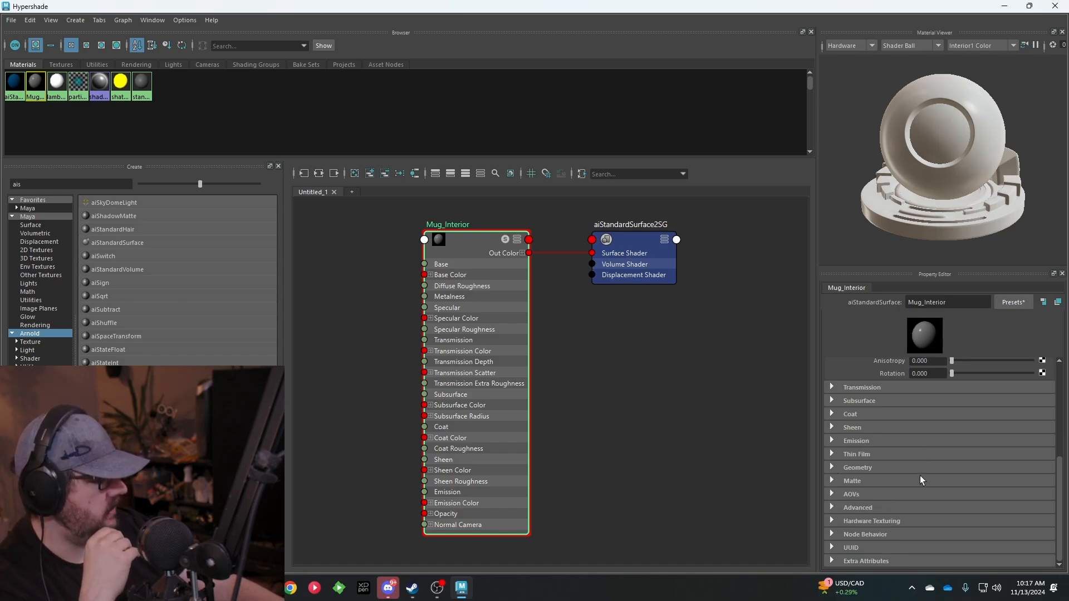
click(832, 471)
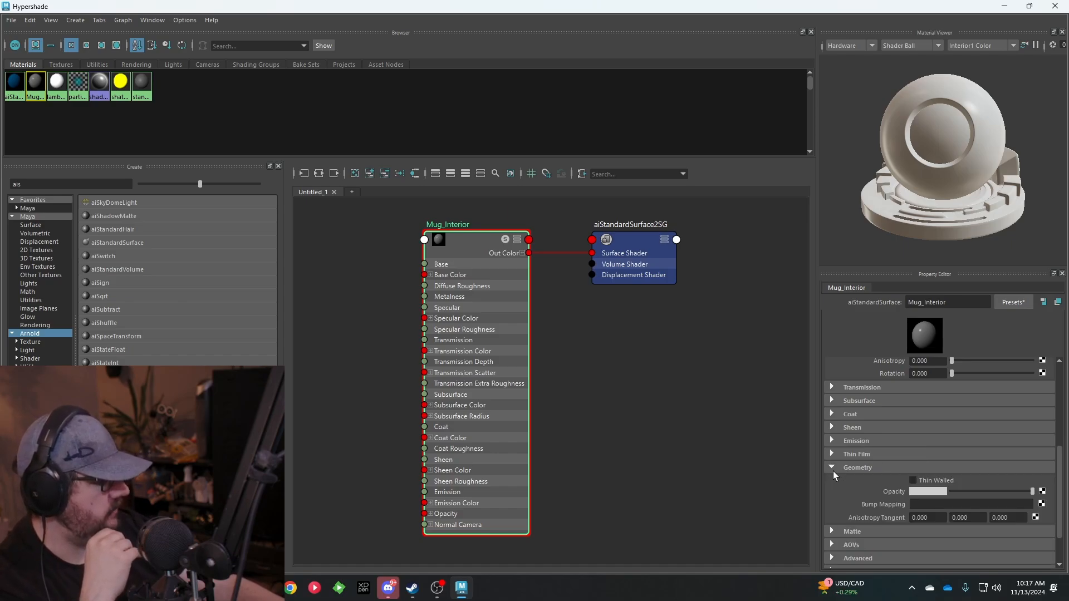
click(1041, 504)
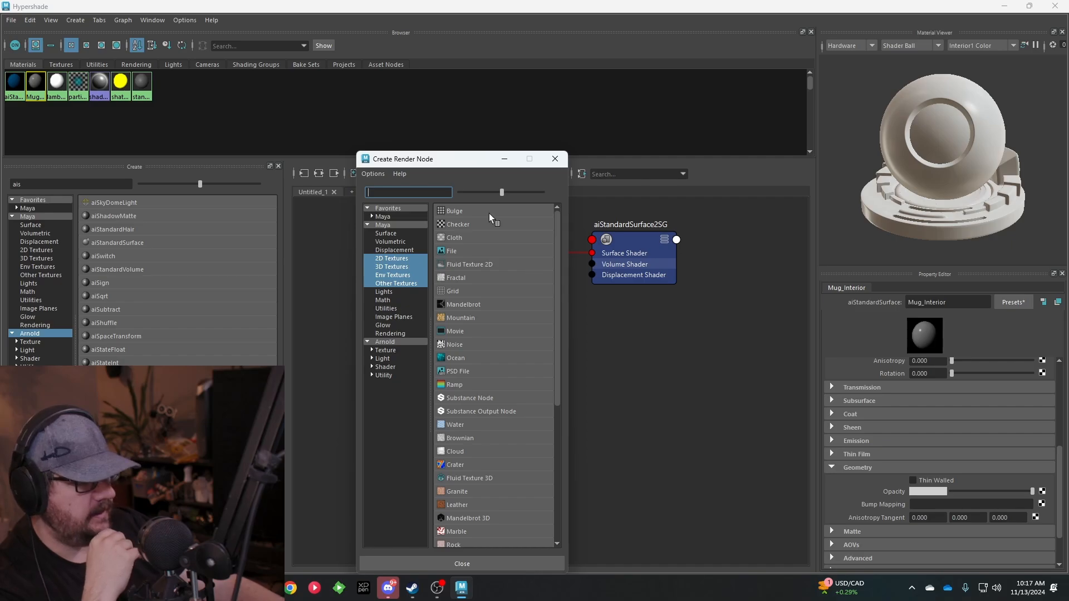
click(479, 344)
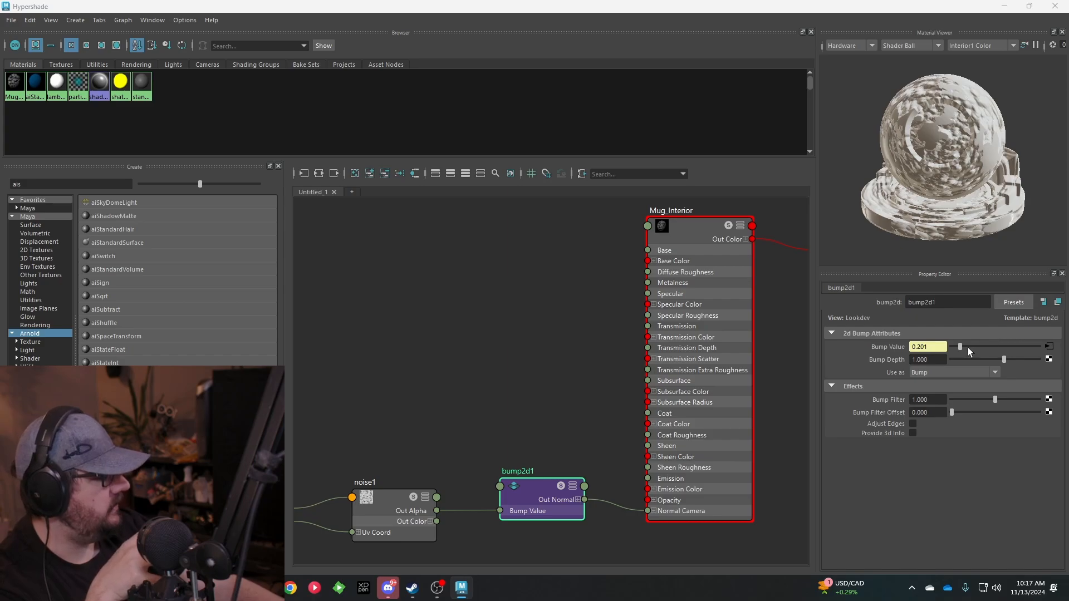
Step: Set the bump noise texture's Amplitude to 0.420, Ratio to 0.783 and Frequency Ratio to about 7.8
click(1049, 346)
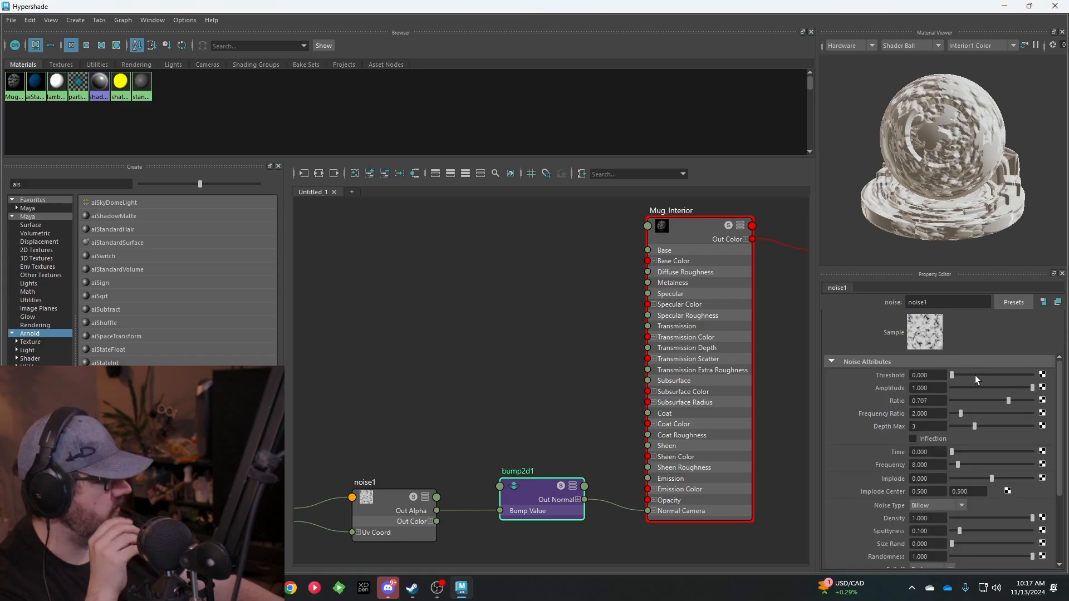
drag(969, 374, 926, 380)
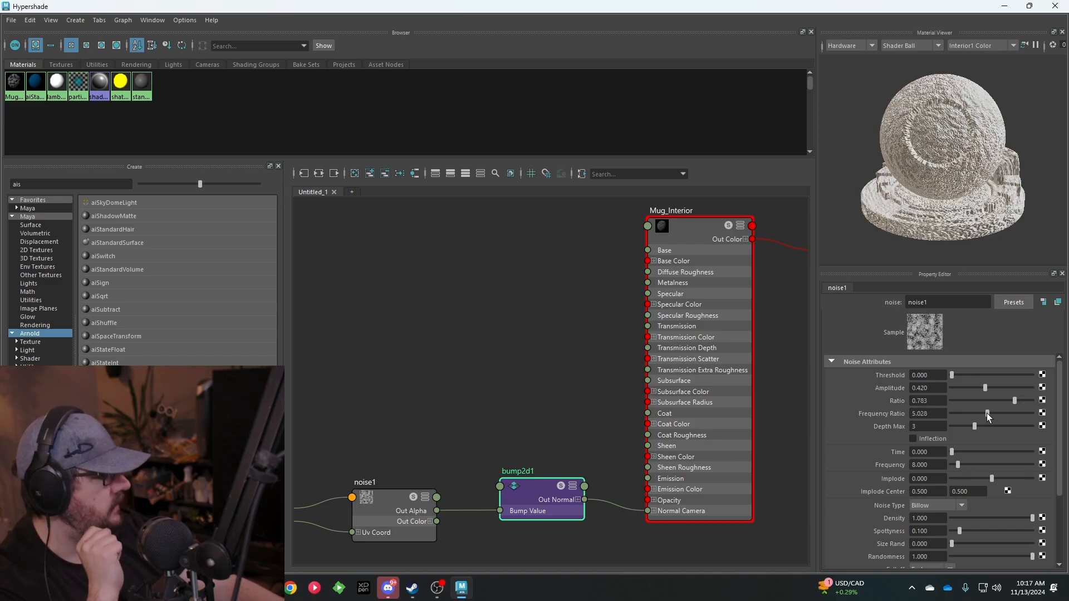
drag(986, 413, 1011, 417)
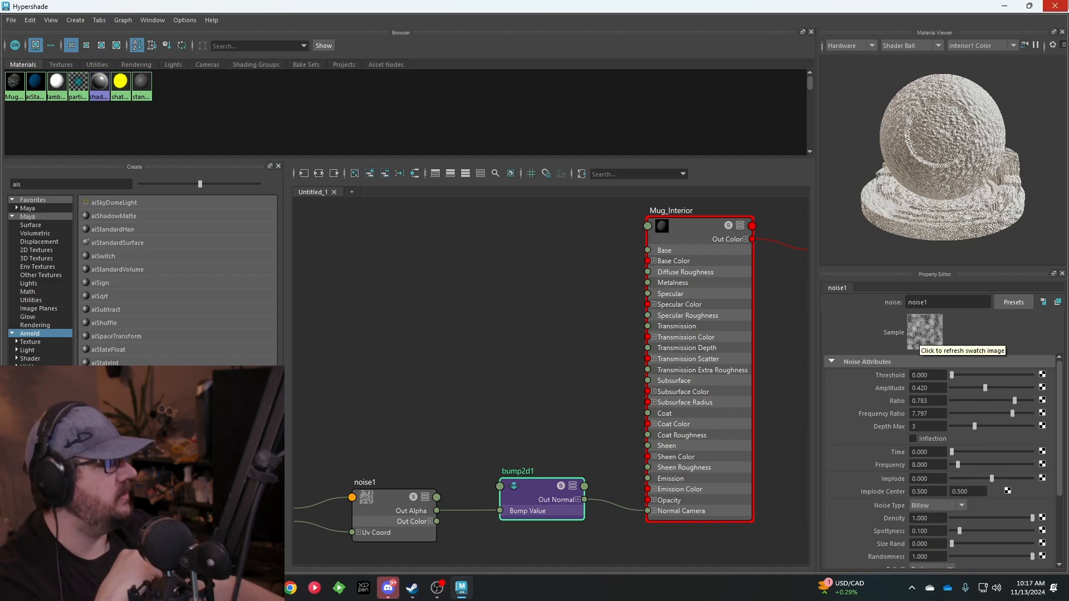
Step: Close Hypershade and save the Mug_Shatter scene
click(1054, 5)
alt+right_drag(611, 134, 541, 210)
alt+drag(541, 210, 682, 226)
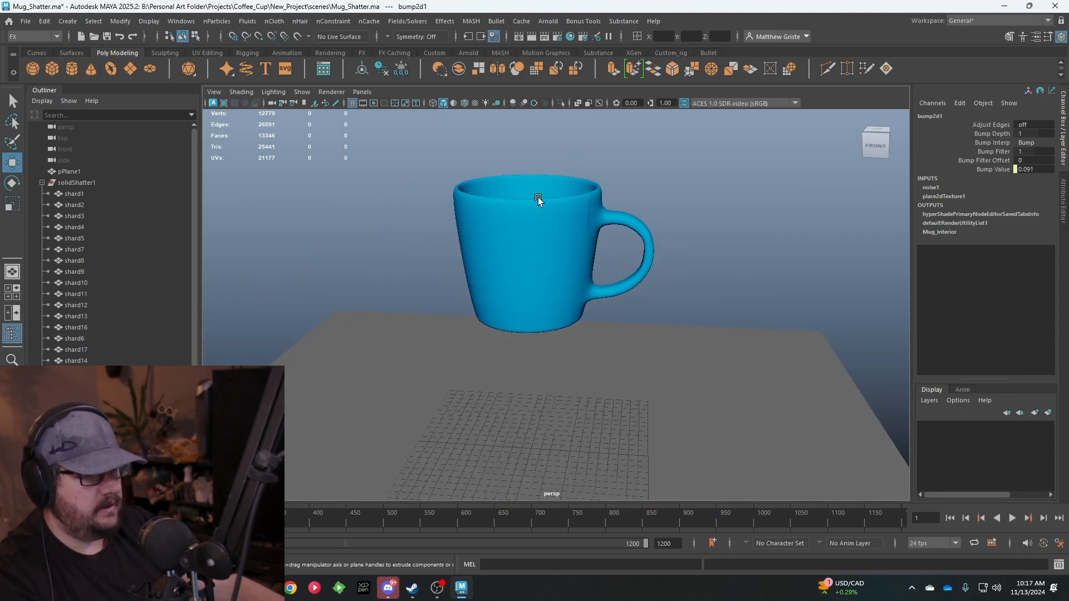
click(23, 21)
click(49, 66)
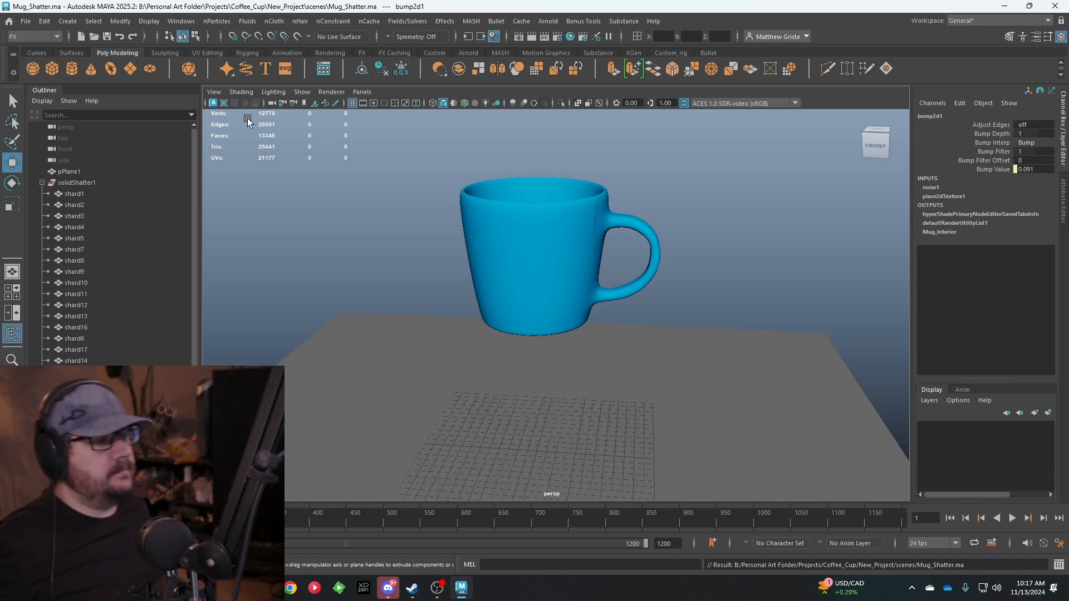
Step: Show the Bullet tools and check where the Plug-in Manager is found
alt+drag(484, 361, 503, 295)
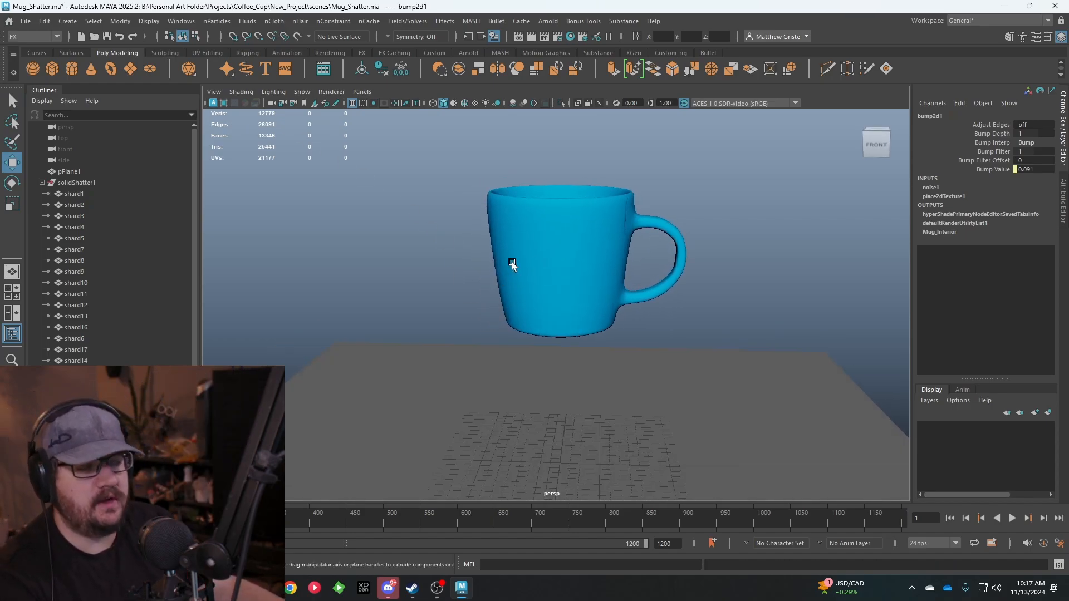
click(708, 53)
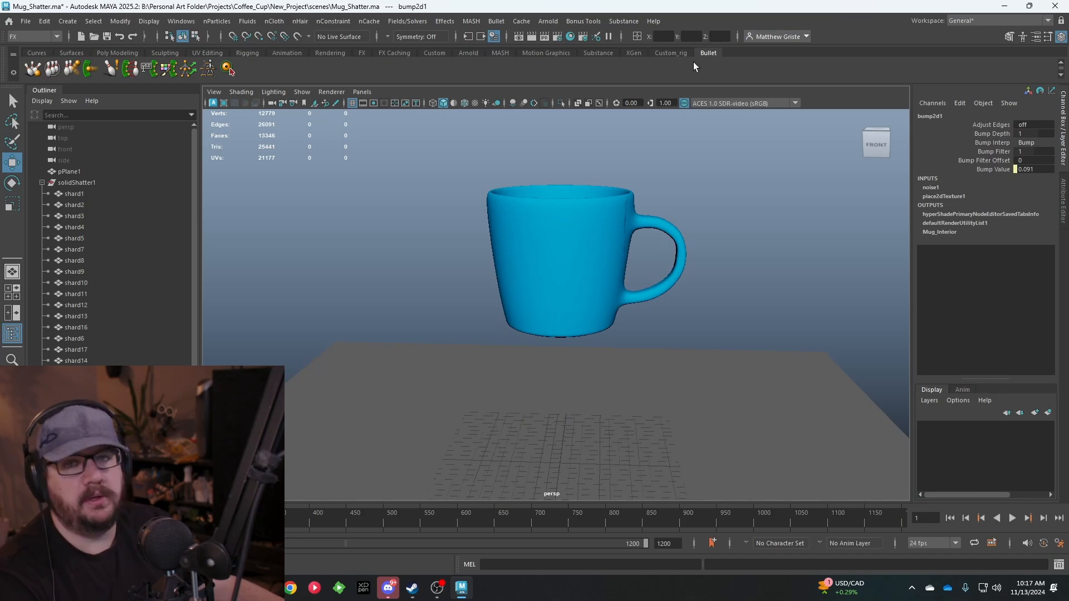
click(185, 21)
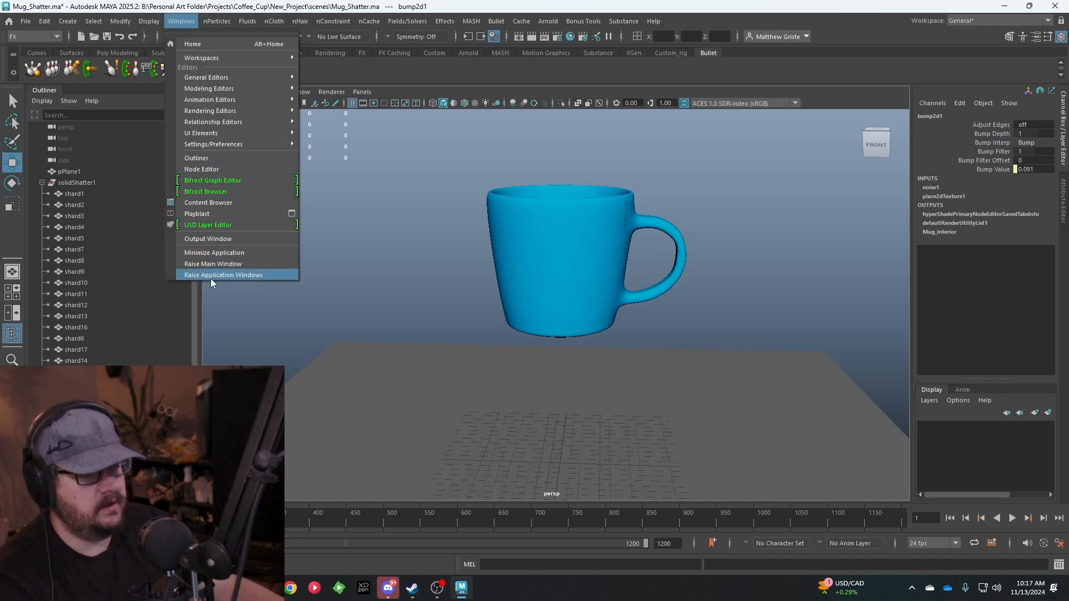
mouse_move(222, 144)
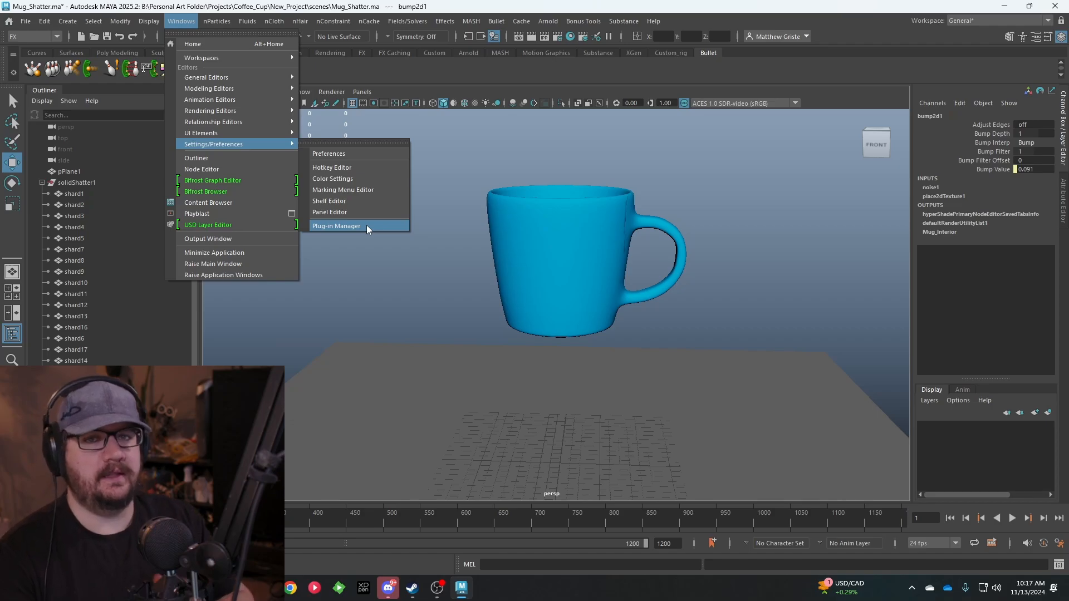
click(349, 73)
Step: Select all the mug shards under solidShatter1 and create a Bullet rigid set from them
alt+drag(350, 156, 390, 167)
alt+middle_drag(512, 188, 423, 168)
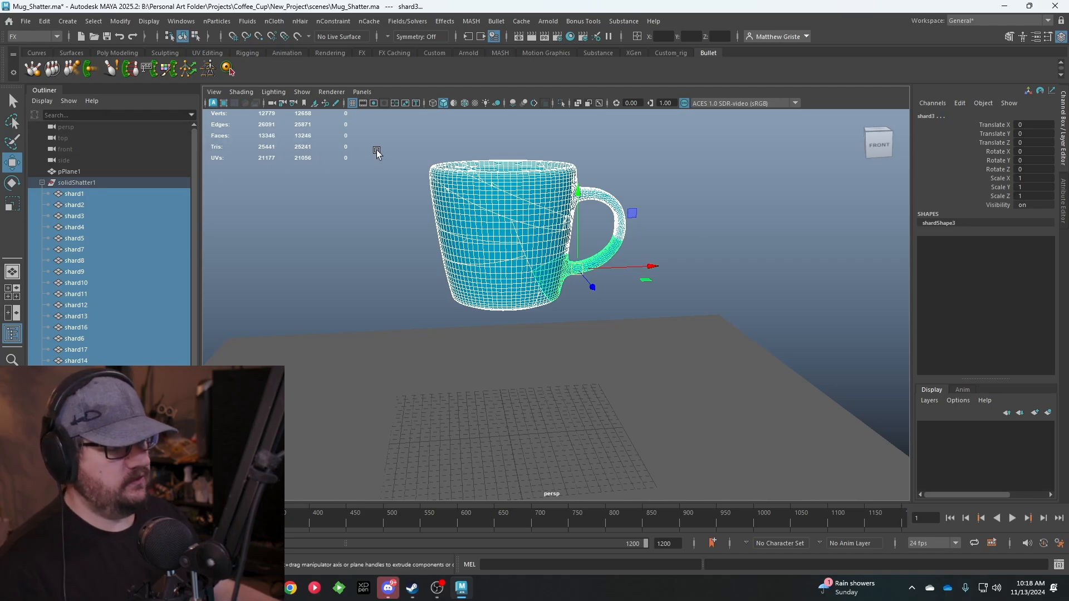
click(54, 68)
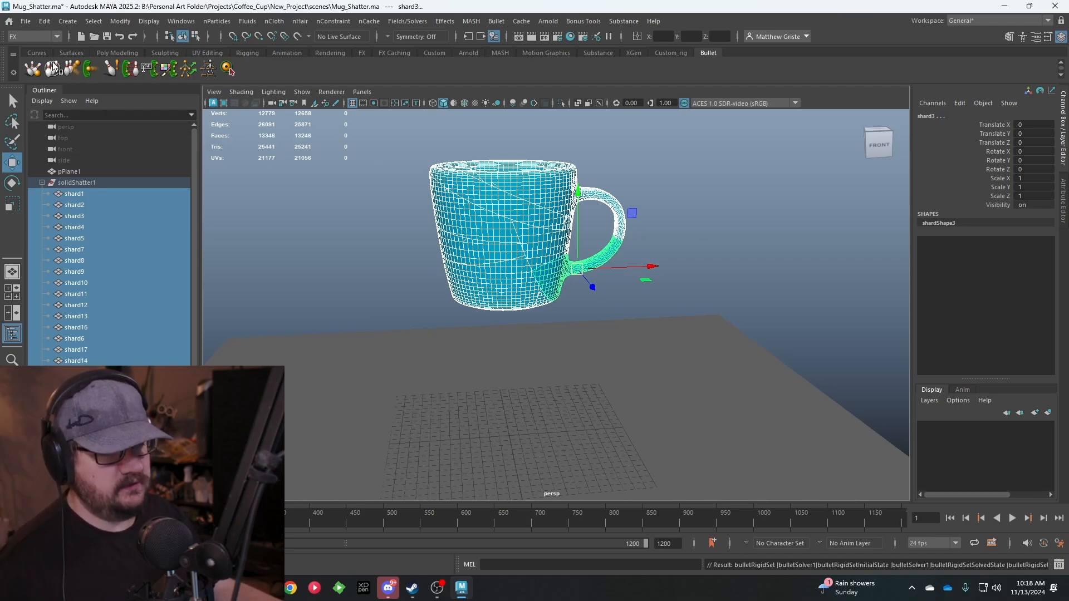
Step: Make the ground plane pPlane1 a Bullet passive rigid body and clear the selection
scroll(702, 315, down, 2)
alt+drag(695, 284, 668, 286)
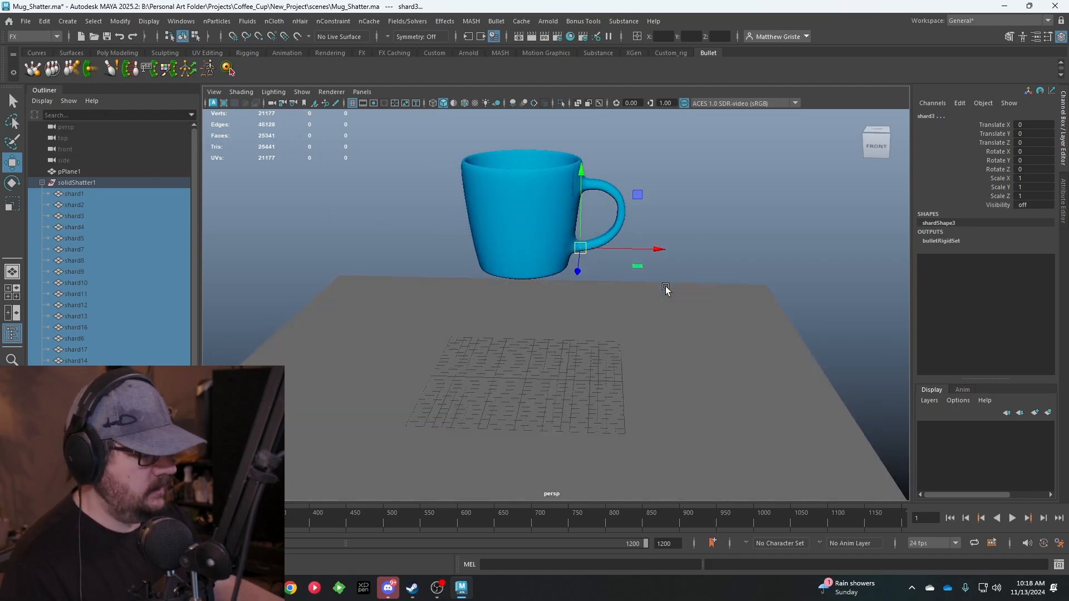
click(621, 315)
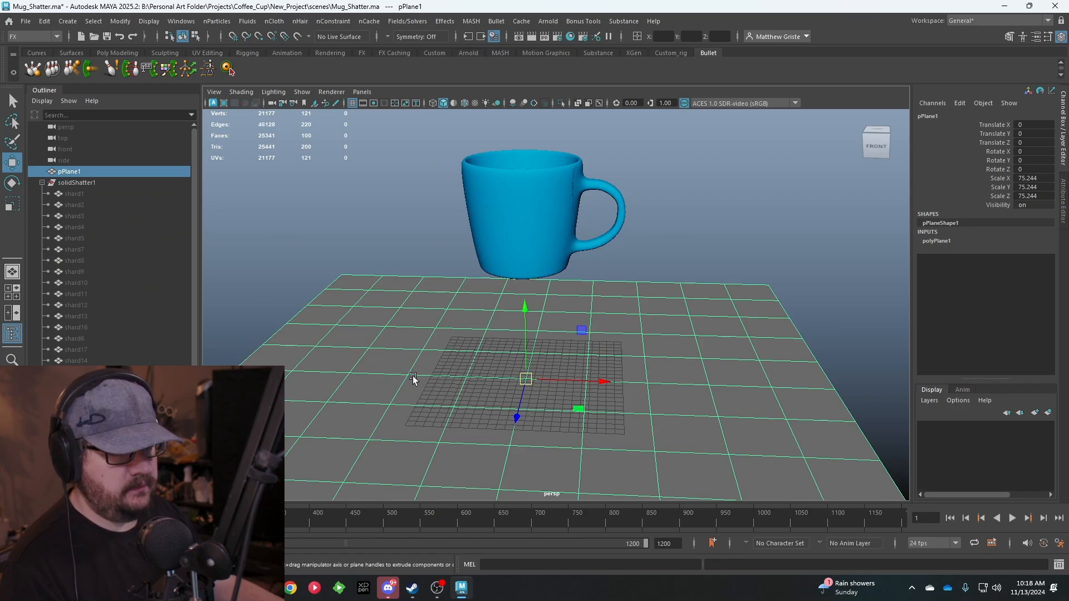
click(72, 70)
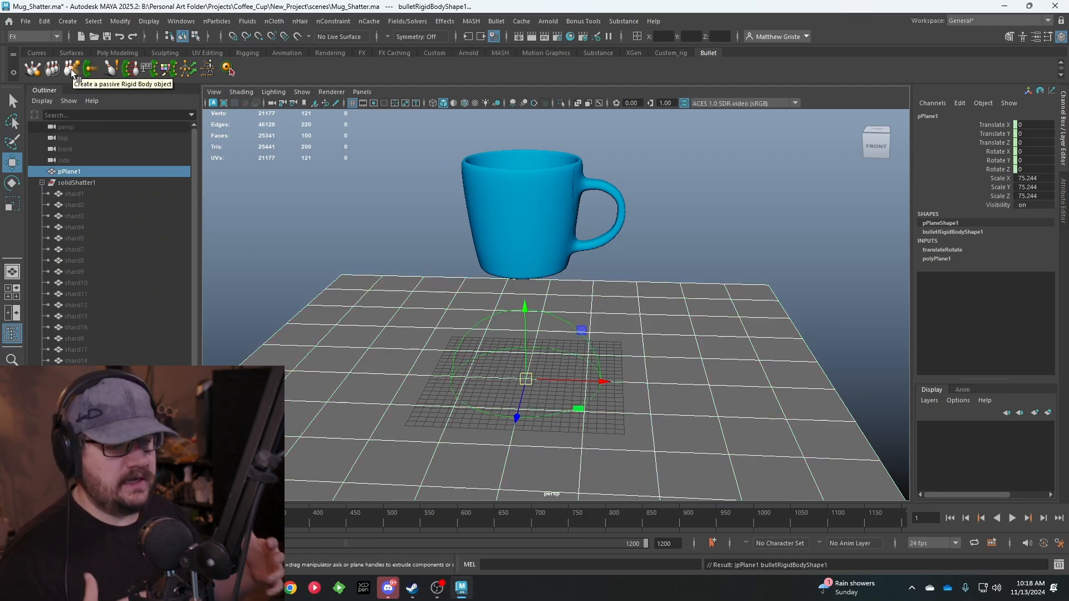
click(631, 173)
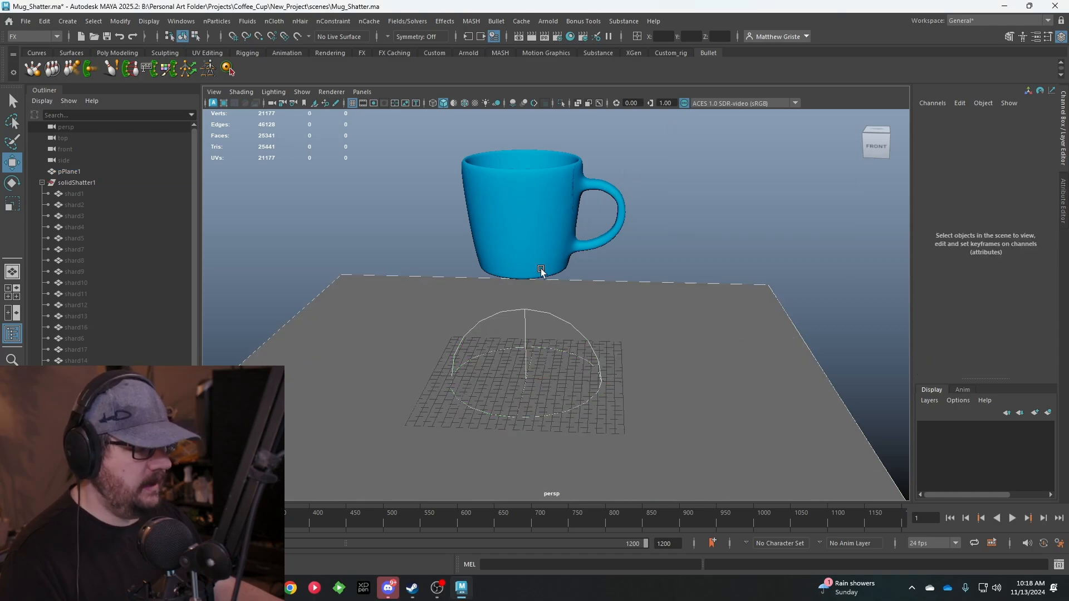
Step: Play the Bullet simulation to watch the shards fall onto the plane, stop it, and return to frame 1
alt+drag(541, 271, 555, 259)
click(1012, 518)
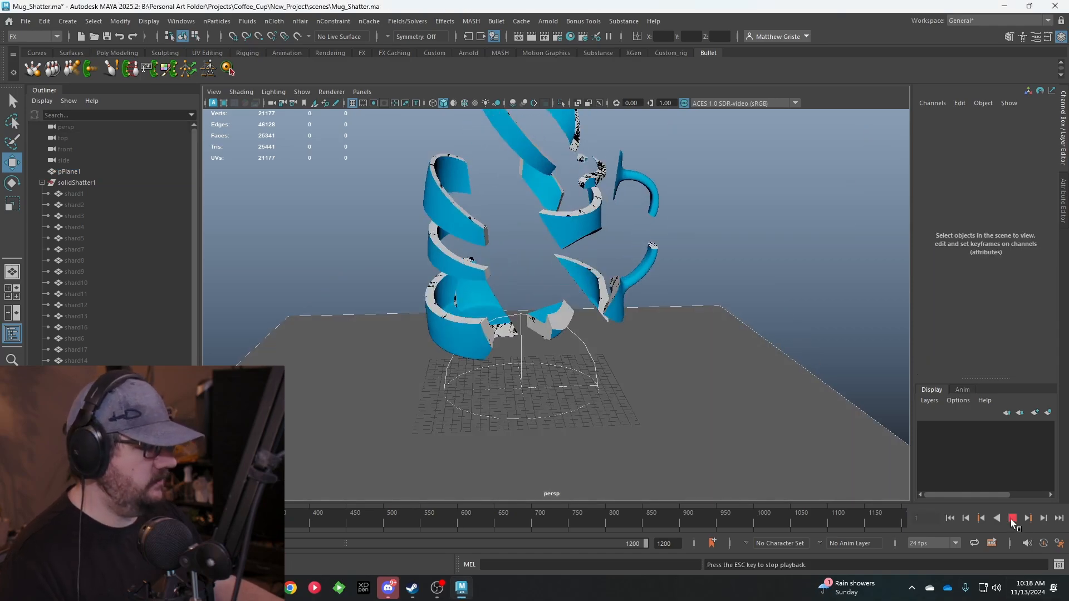
scroll(460, 423, down, 4)
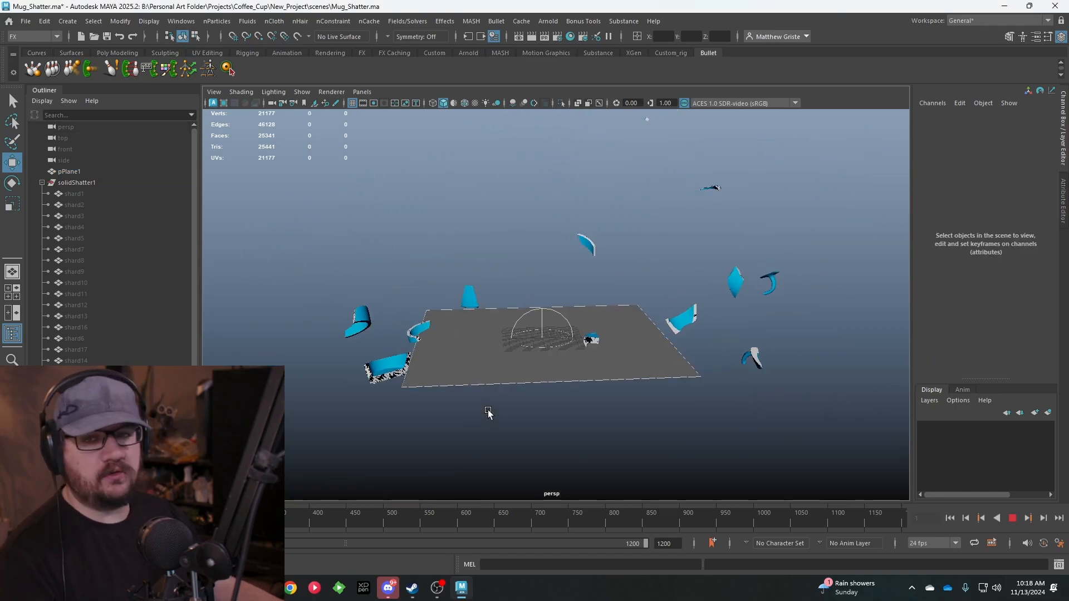
click(1012, 518)
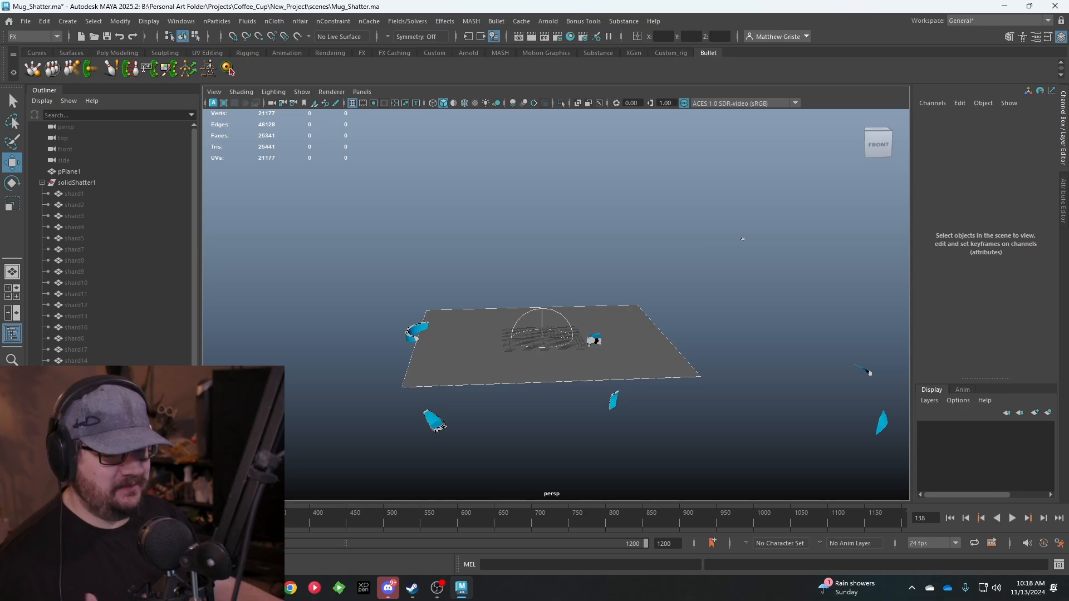
key(alt+shift+v)
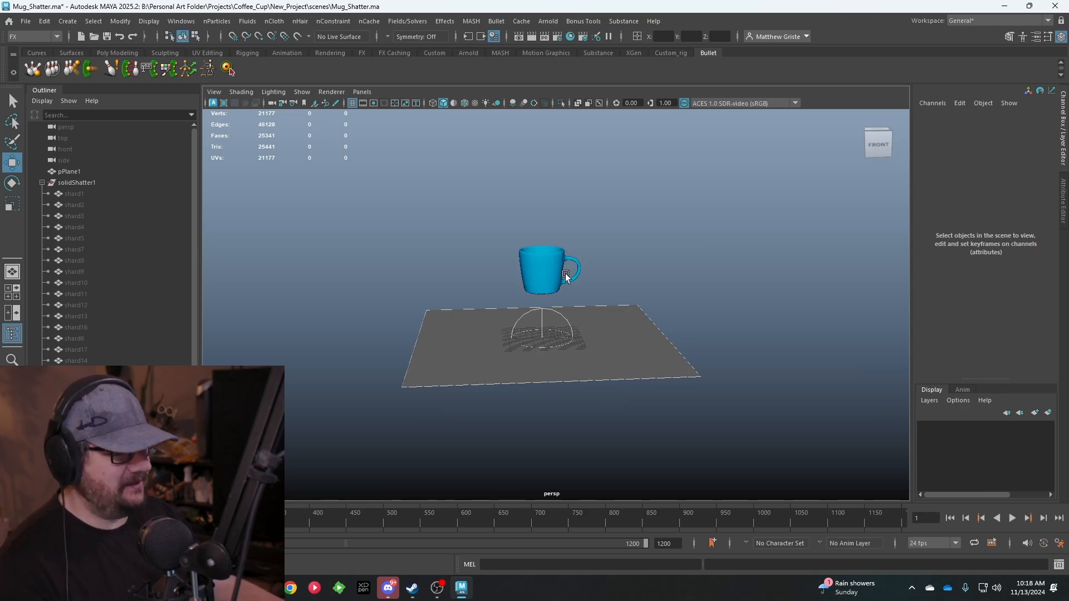
Step: Enable Glue Shapes in the initial conditions of bulletRigidSetInitialState
click(1036, 36)
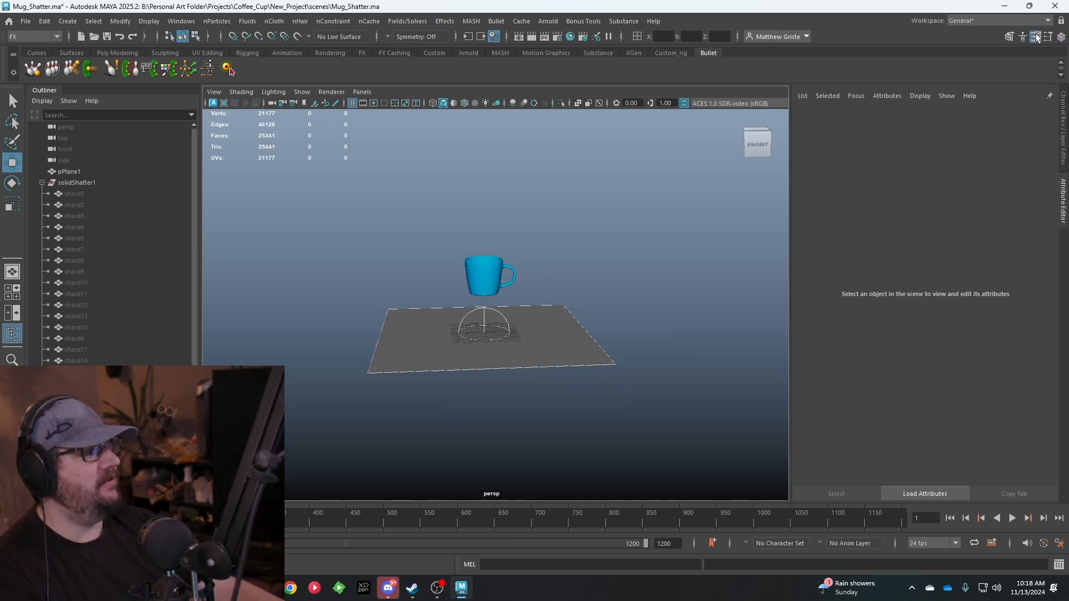
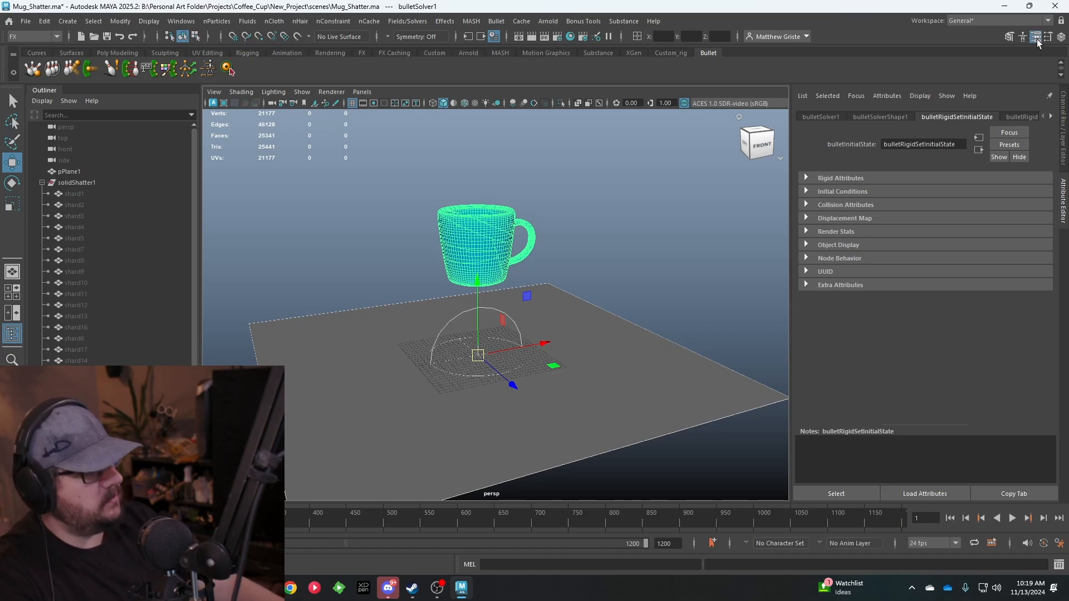
click(804, 178)
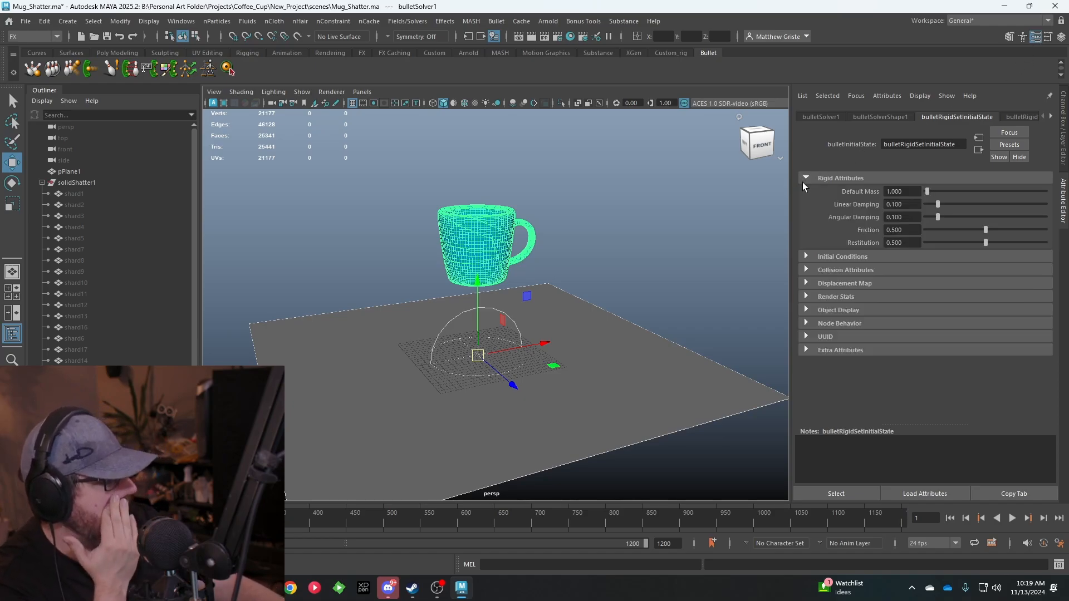
click(805, 257)
click(897, 308)
alt+drag(587, 334, 569, 296)
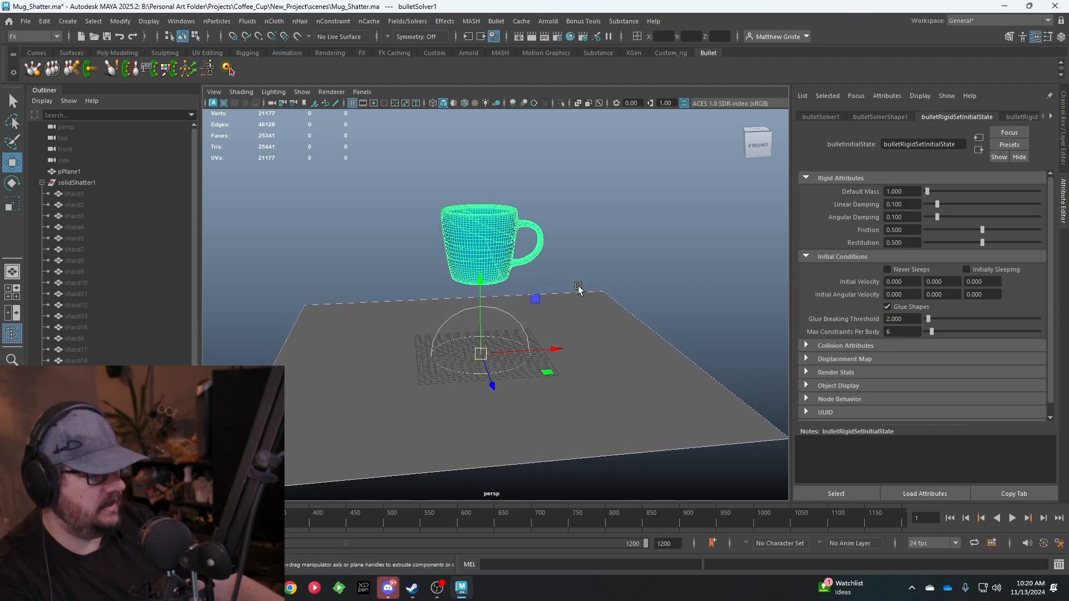
Step: Set the shard rigid set's Collision Shape Type to hull
click(805, 346)
alt+drag(626, 336, 703, 327)
click(905, 359)
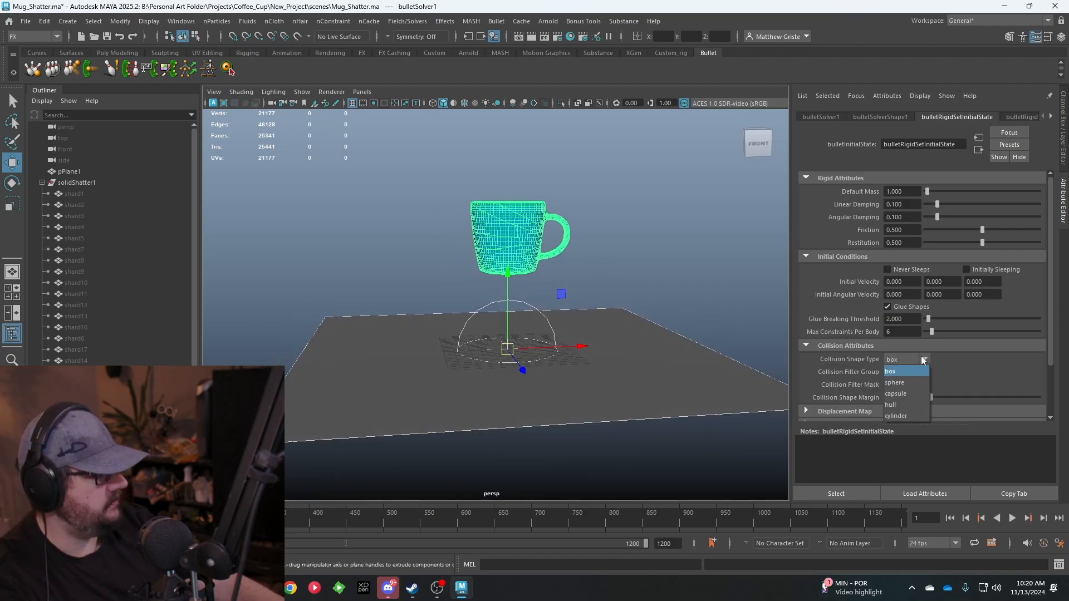
click(903, 404)
Step: Test the glued shard simulation, rewind to frame 1, deselect the solver and play it again
click(1010, 517)
click(1012, 517)
click(949, 517)
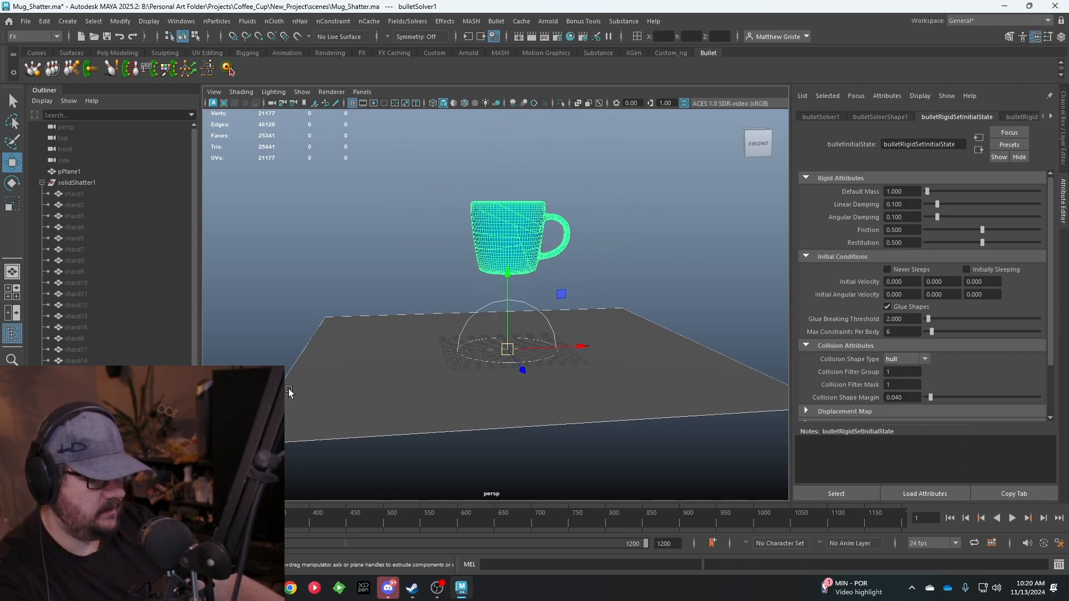
click(727, 383)
click(1010, 517)
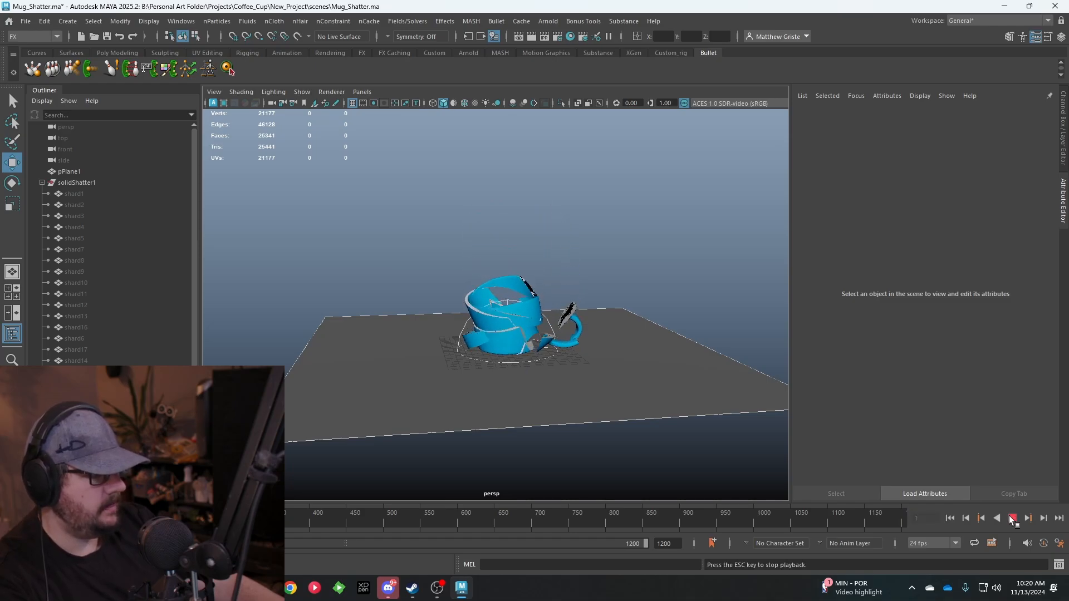
Step: Stop the glued shard simulation and return to frame 1
click(1010, 516)
click(1010, 516)
click(949, 517)
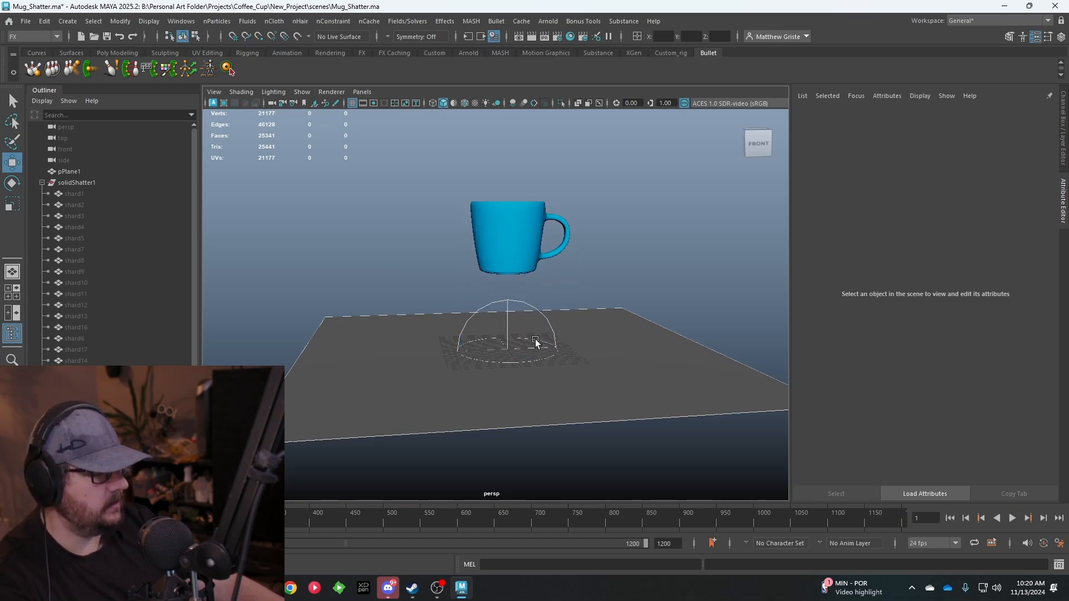
Step: Select the Bullet solver, try a Glue Breaking Threshold of 4 with a Y Initial Velocity of 1, and play the simulation
click(564, 276)
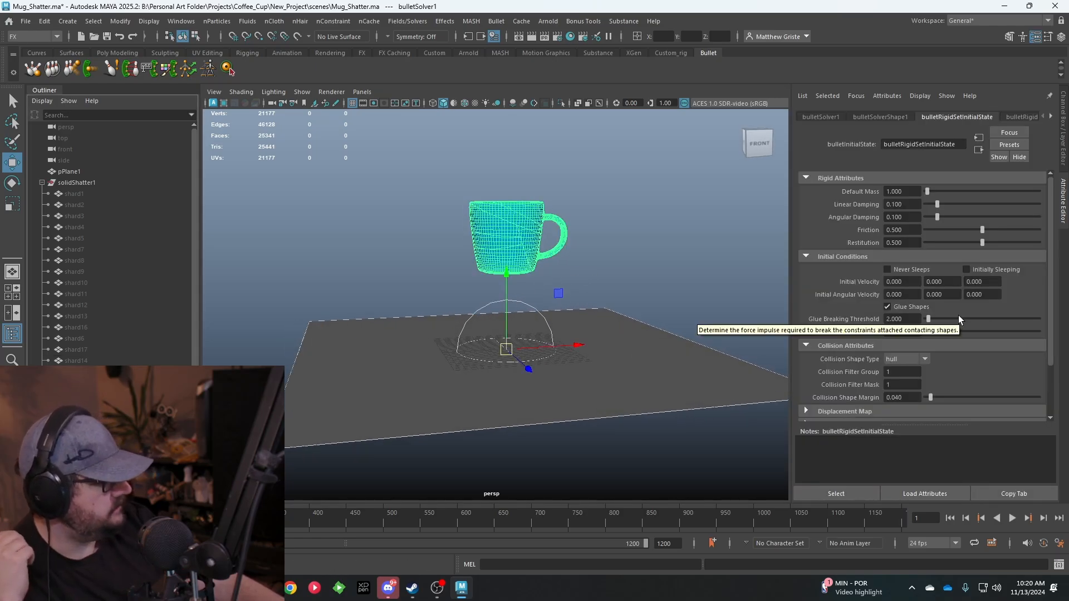
click(902, 318)
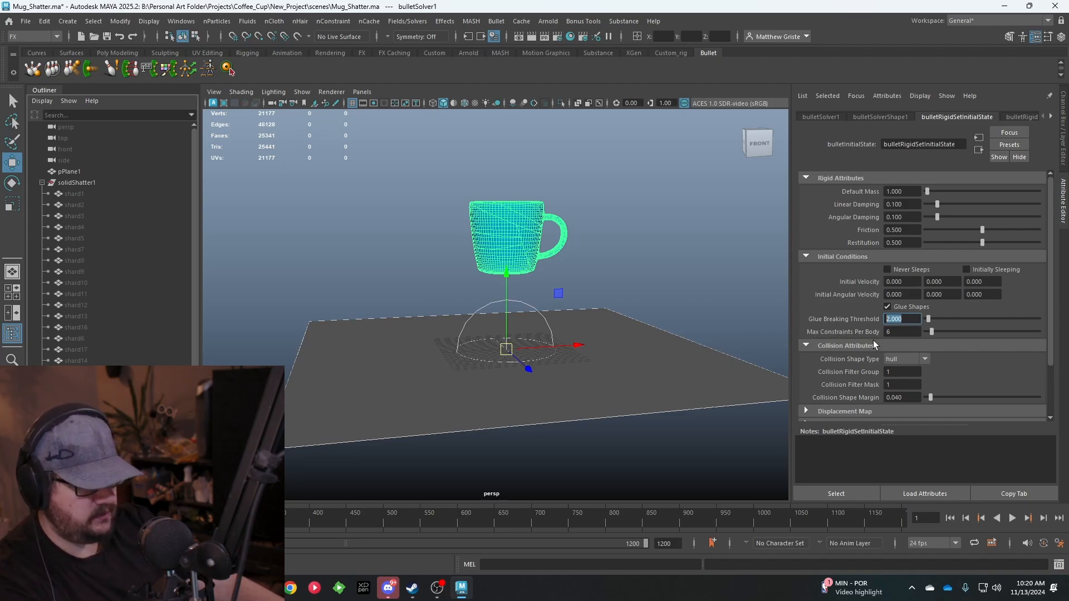
text(4)
key(Return)
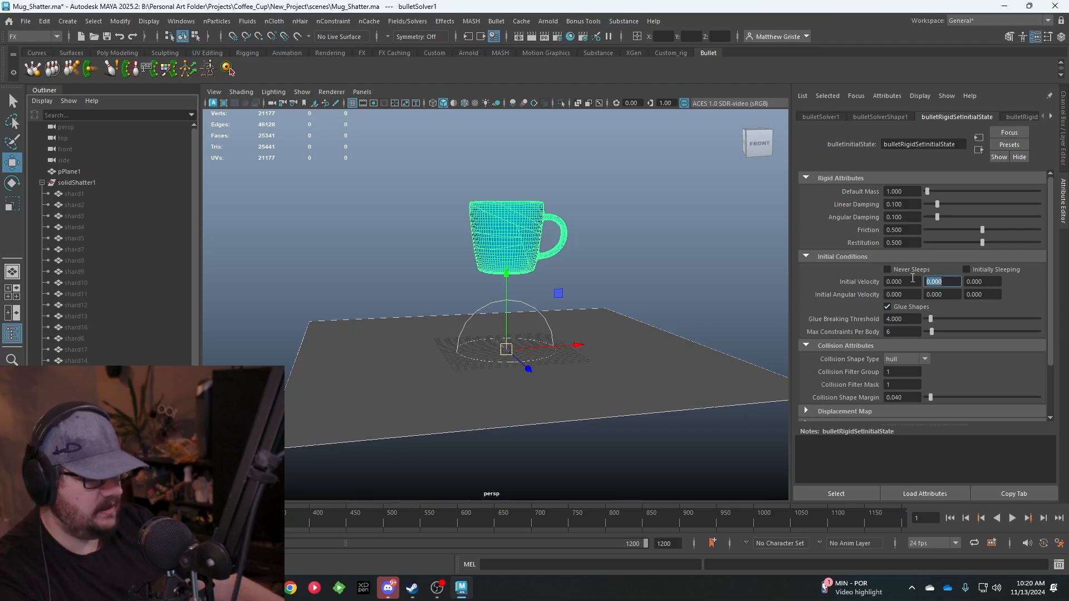
click(1011, 518)
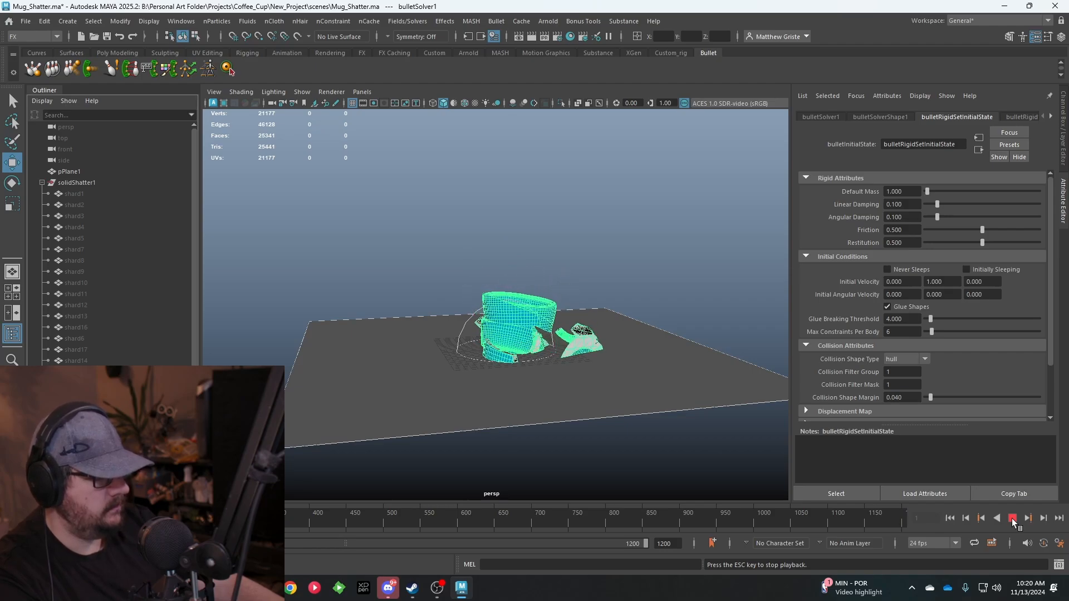
click(1011, 519)
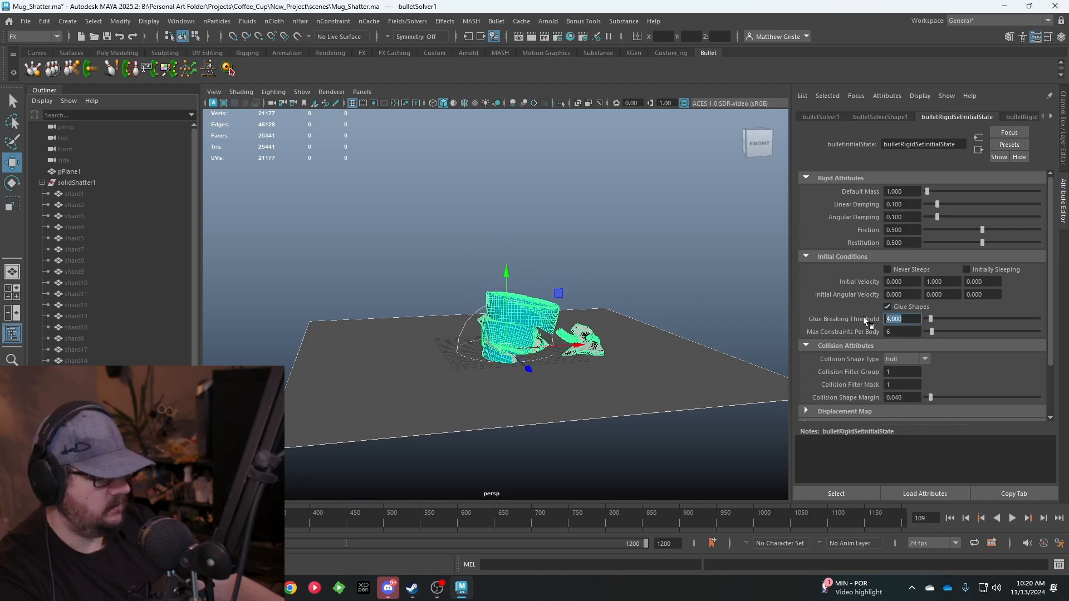
Step: Try a Glue Breaking Threshold of 5, replay the simulation from frame 1, and stop it
text(5)
key(Return)
key(alt+v)
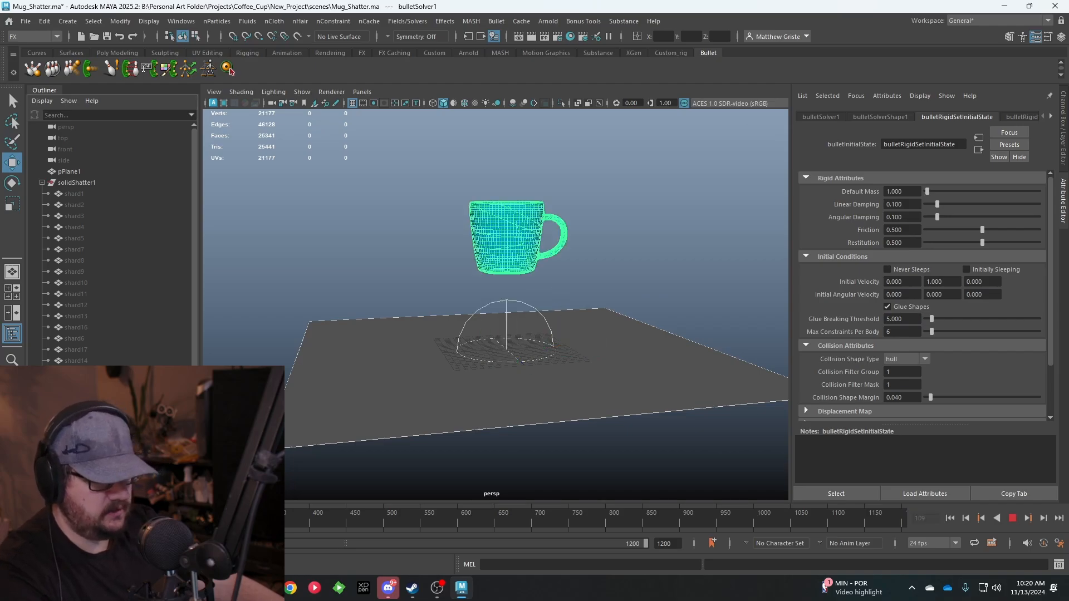
key(alt+shift+v)
click(1015, 518)
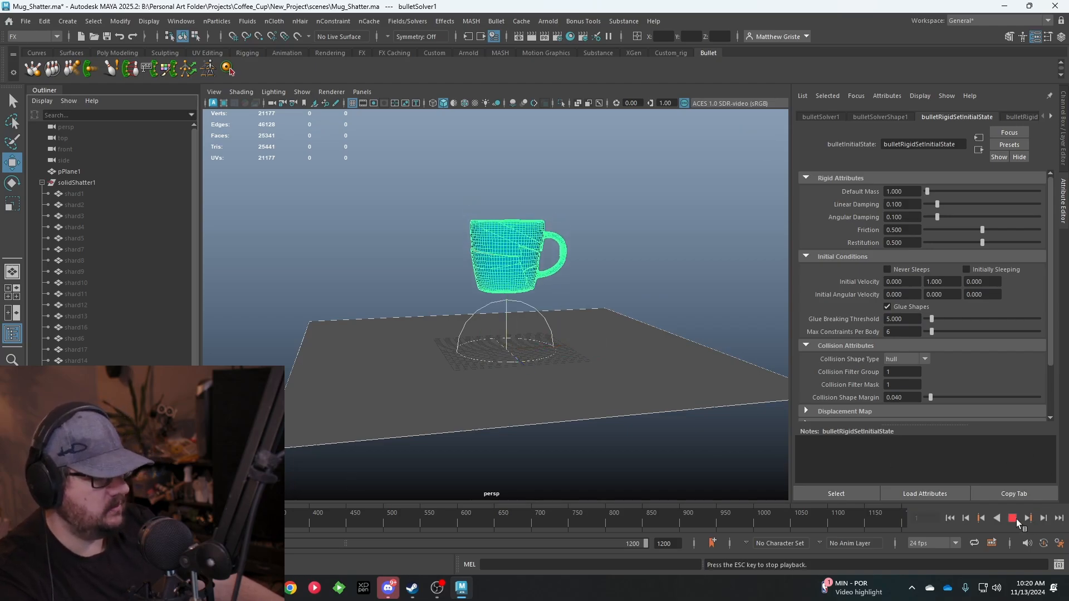
click(1015, 518)
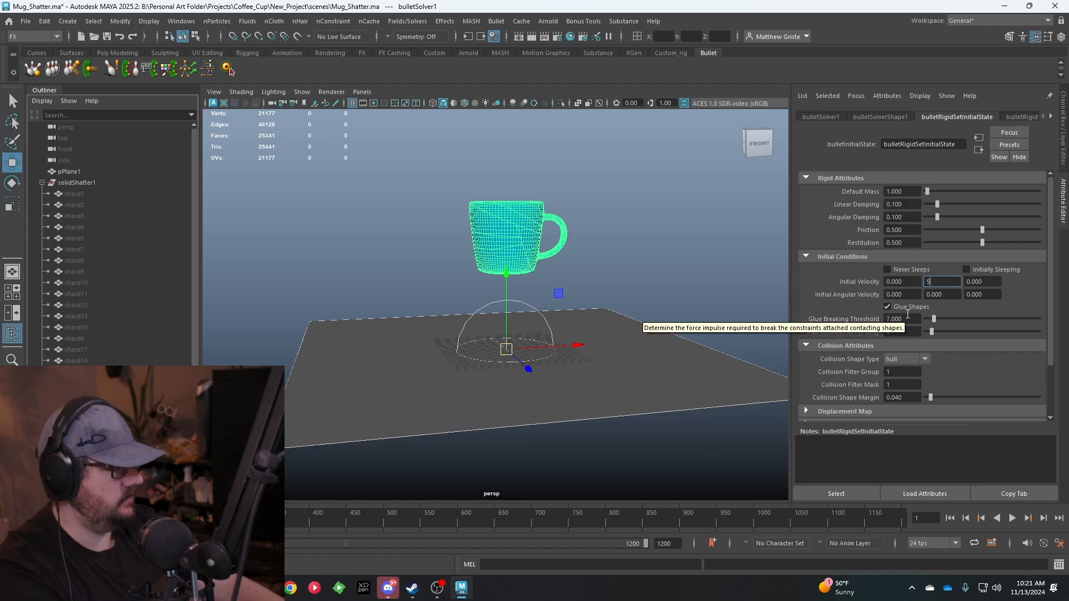
Step: Try a Y Initial Velocity of 5 with a Glue Breaking Threshold of 7, test the simulation, and rewind to frame 1
key(Return)
click(1010, 516)
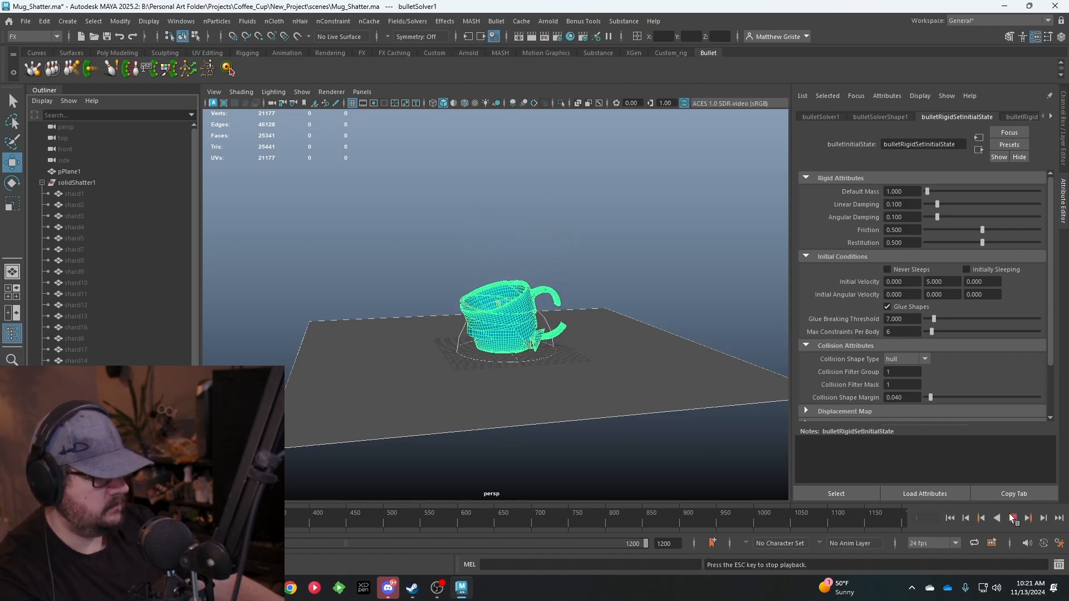
click(1011, 516)
key(alt+shift+v)
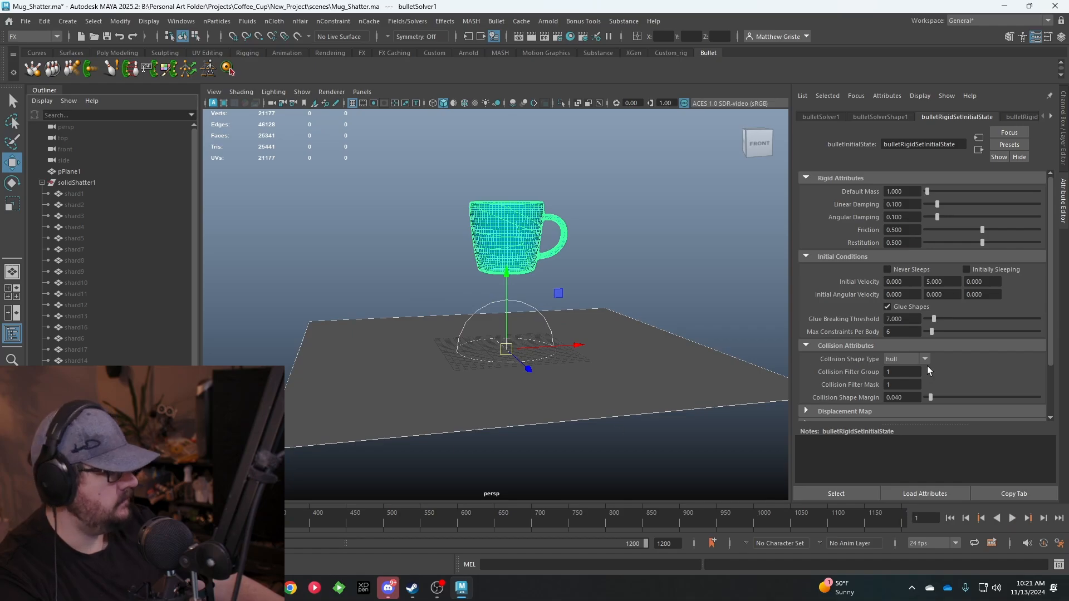
Step: Reset the Y Initial Velocity to 0, test the simulation, and return to frame 1
double_click(948, 286)
text(0)
key(Return)
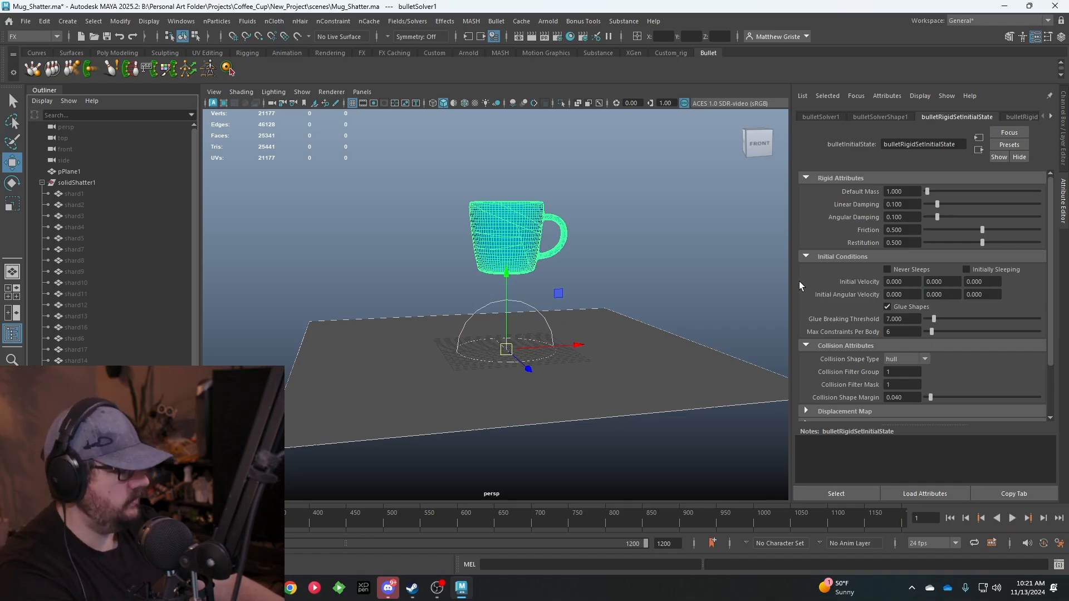
click(1013, 517)
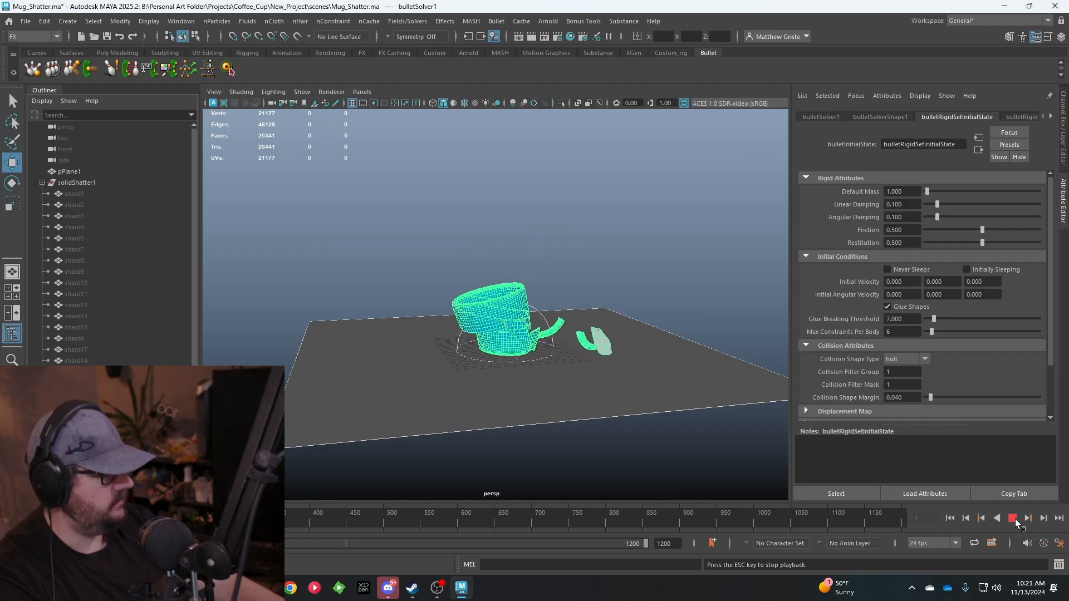
click(1014, 519)
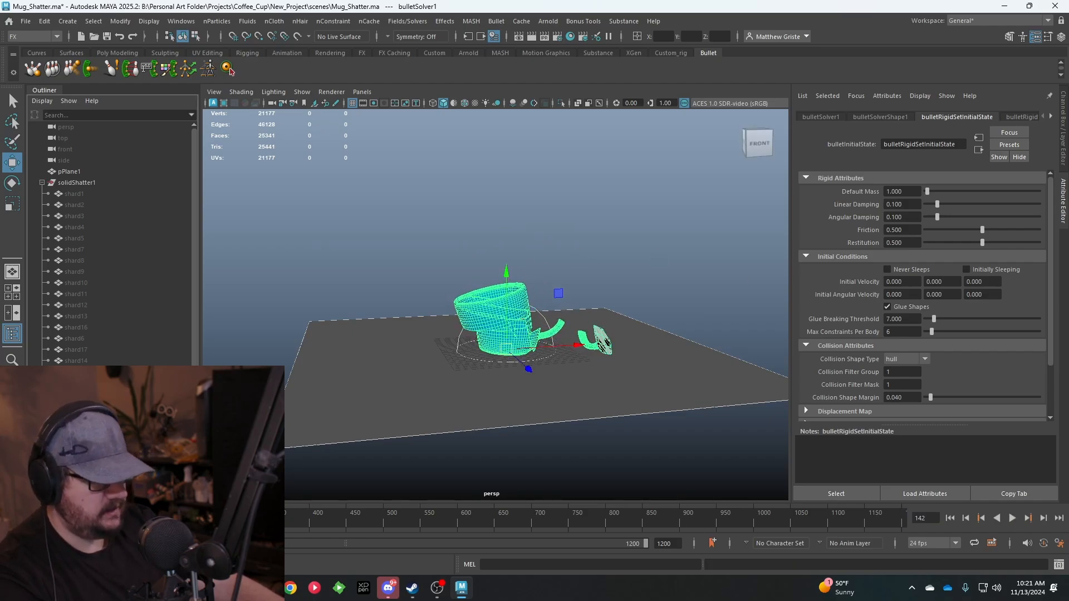
click(949, 518)
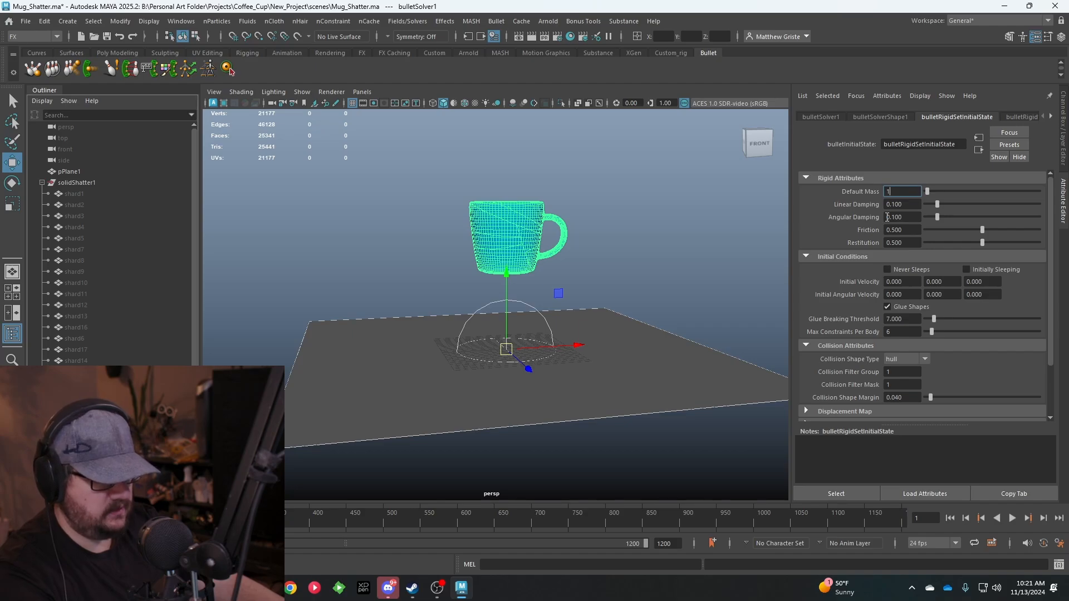
Step: Set the shard rigid set's Default Mass to 10 and test the simulation
click(1011, 517)
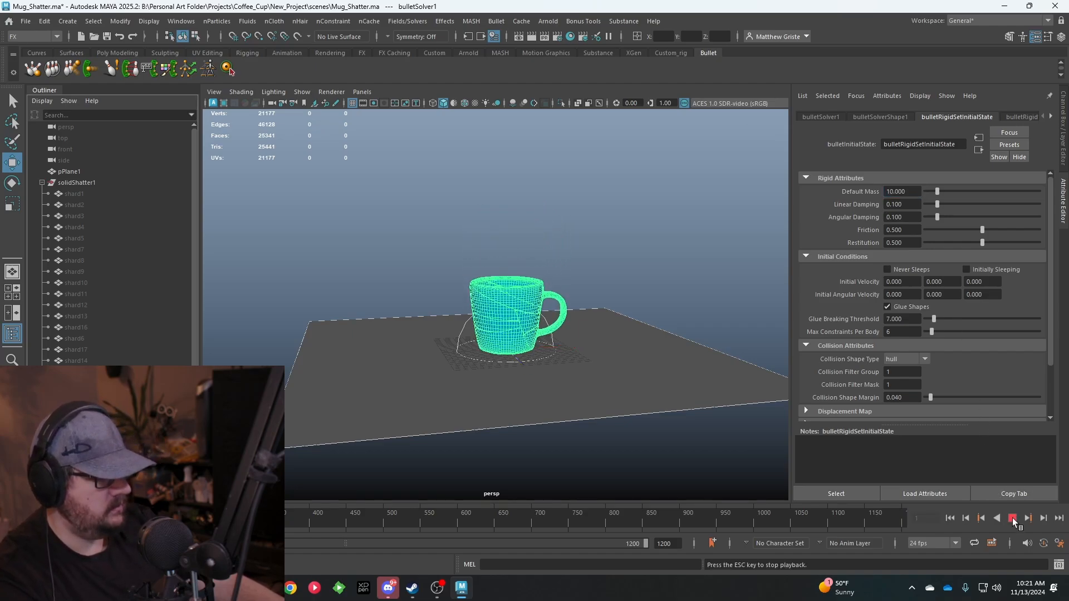
click(1011, 517)
Step: Try a Glue Breaking Threshold of 3, play the simulation from the start, and rewind it
click(902, 319)
text(3)
key(Return)
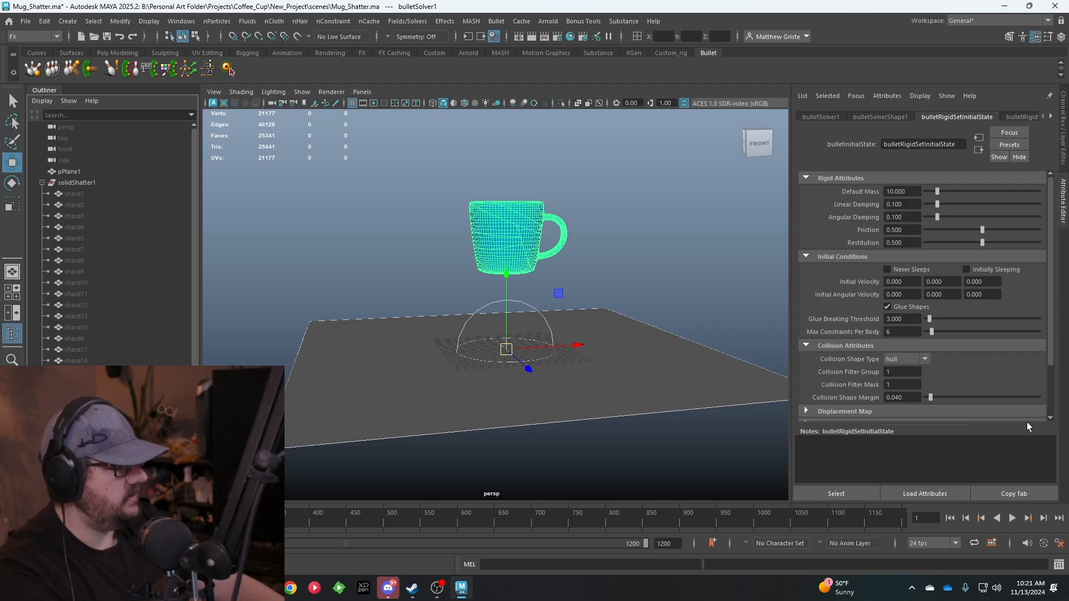
click(1012, 518)
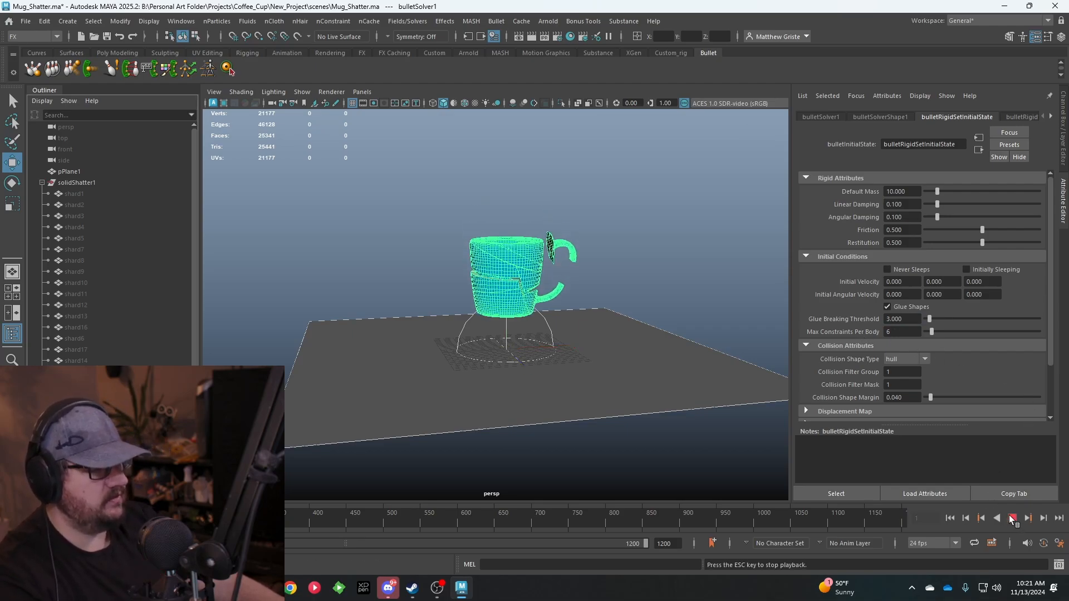
click(1011, 518)
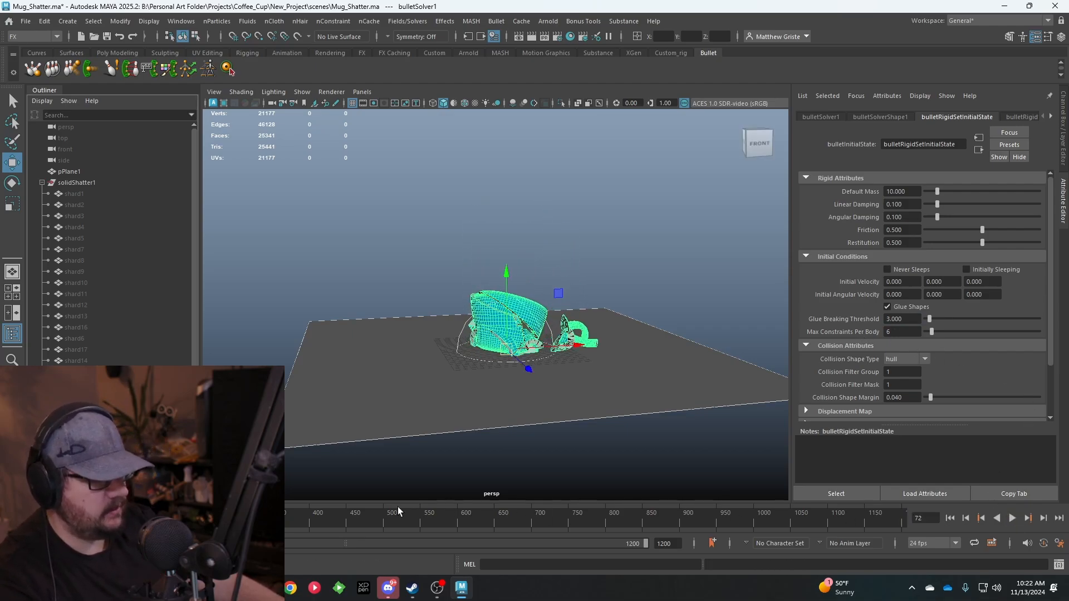
key(alt+shift+v)
Step: Set the Glue Breaking Threshold to 7 and Restitution to 0, and rewind the simulation to frame 1
click(899, 319)
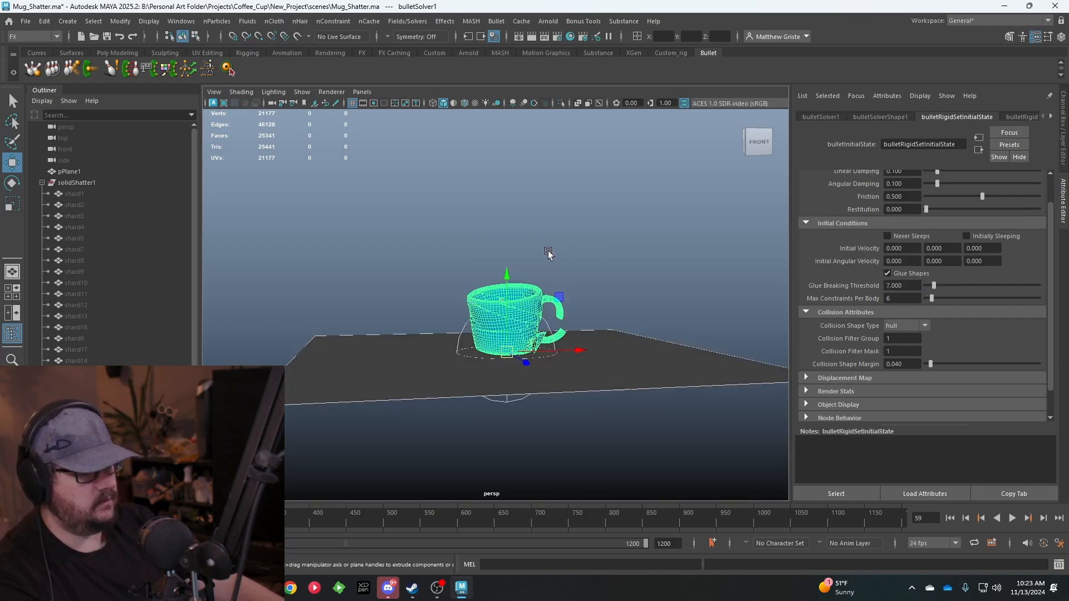
key(alt+shift+v)
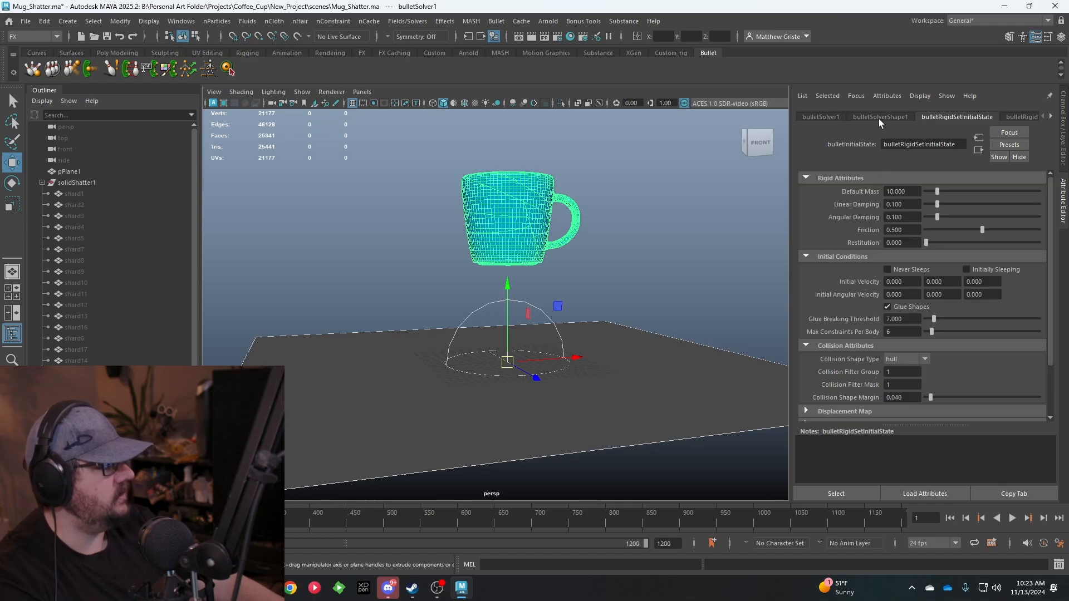
Step: Set the Y Gravity of bulletSolverShape1 to -45
click(821, 116)
click(851, 116)
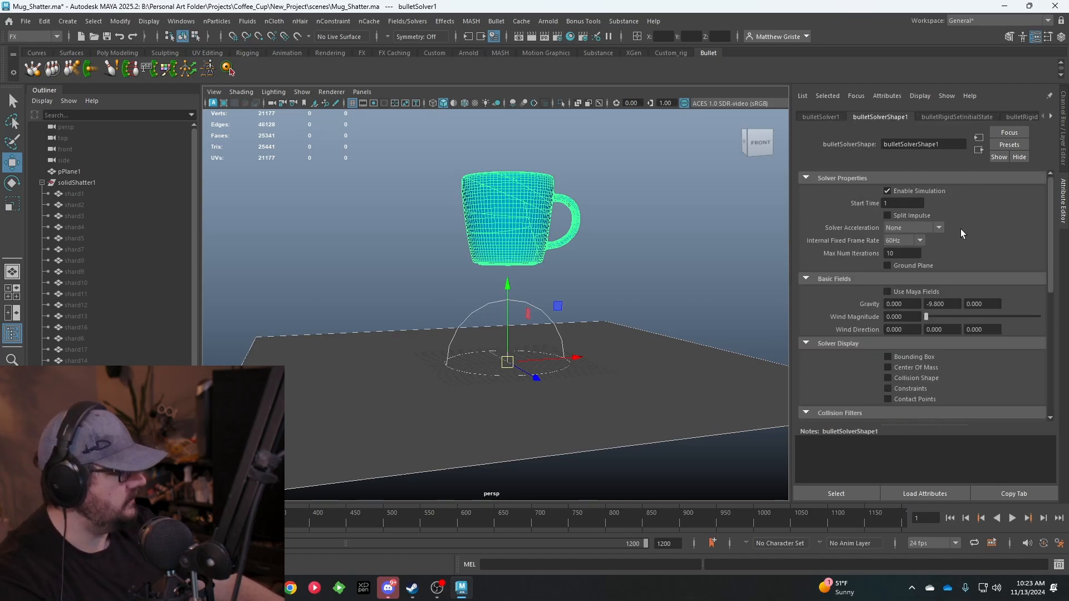
scroll(984, 223, down, 5)
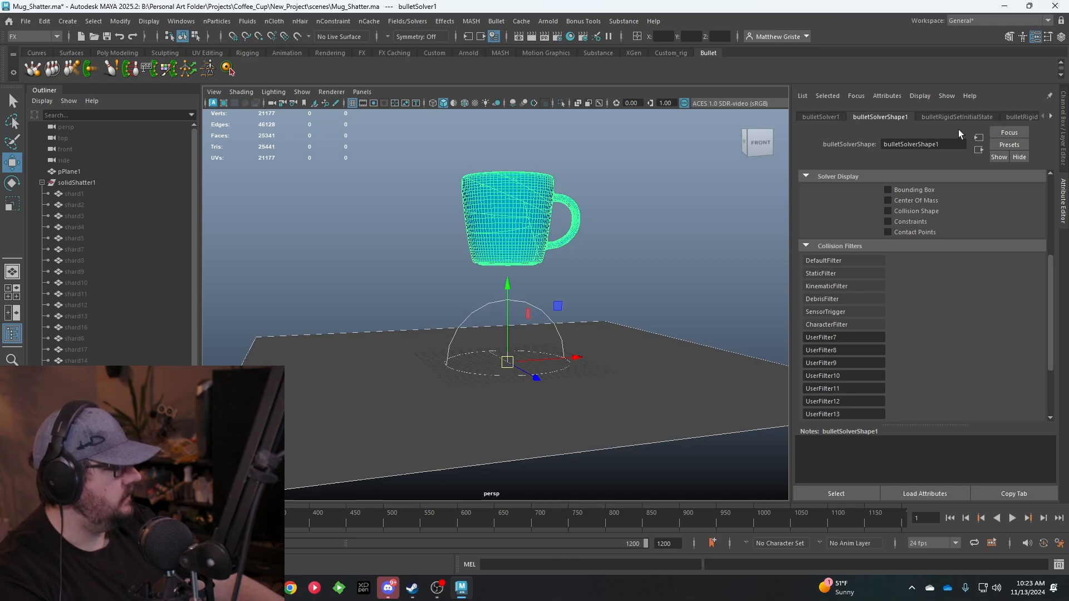
scroll(964, 206, up, 5)
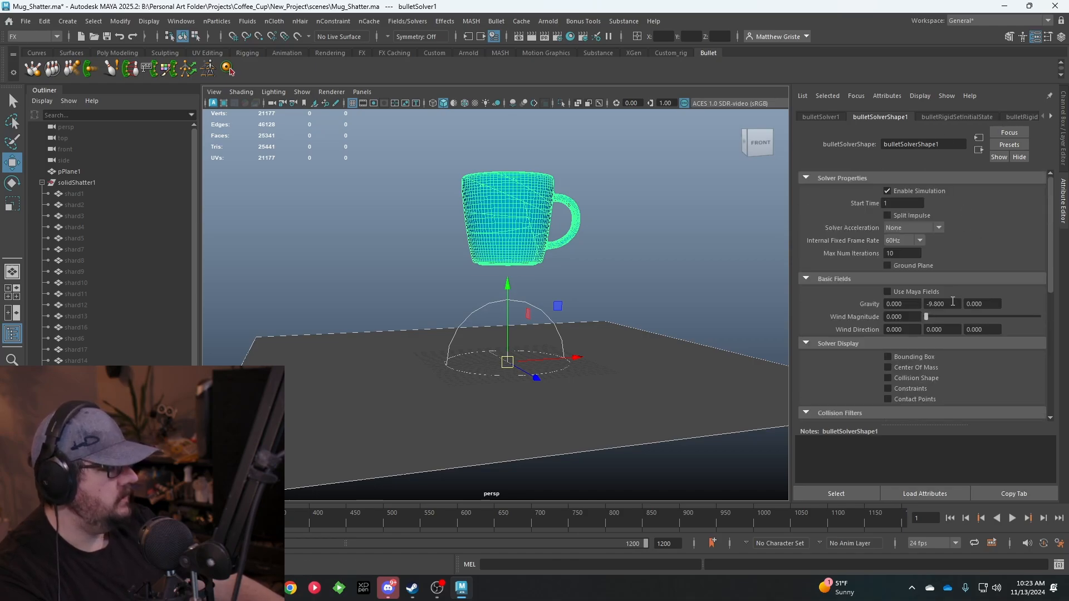
click(952, 303)
text(-15)
key(Return)
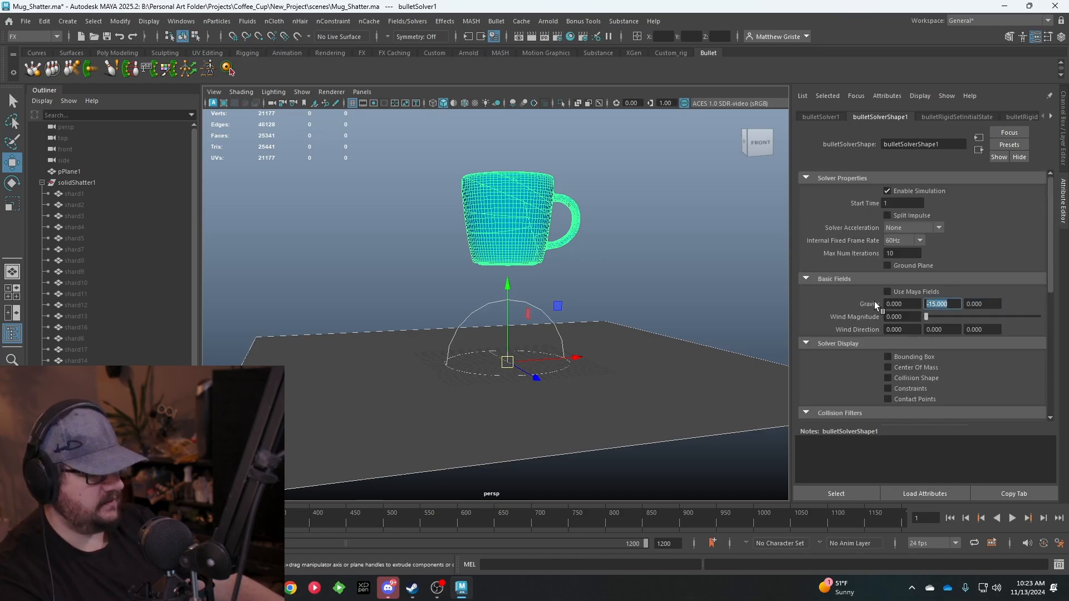
text(-45)
key(Return)
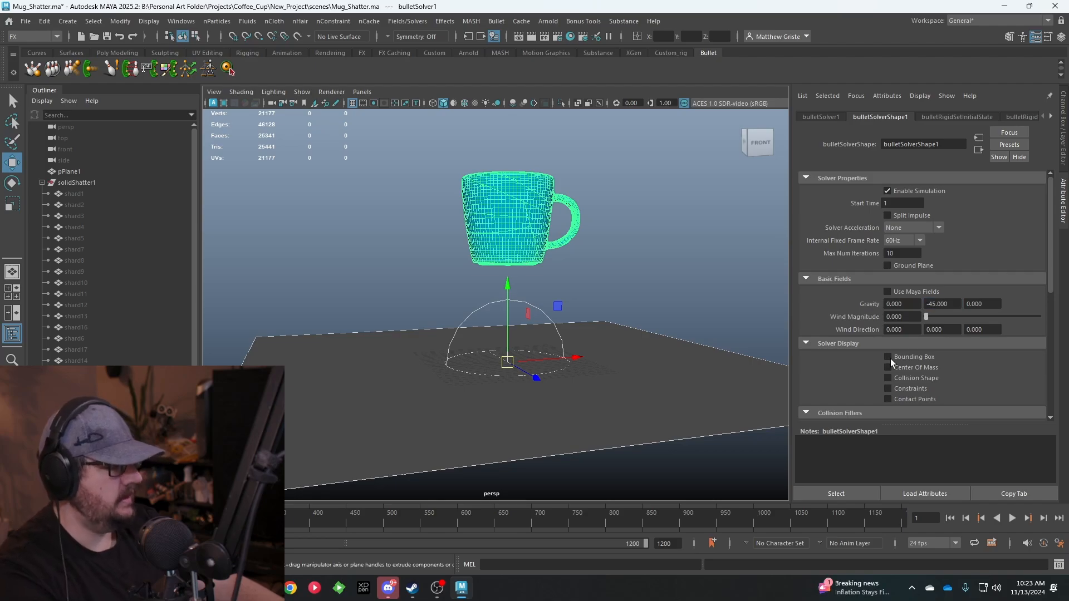
Step: Play the simulation with the stronger gravity, inspect the scattered shards from above, and return to frame 1
click(1012, 518)
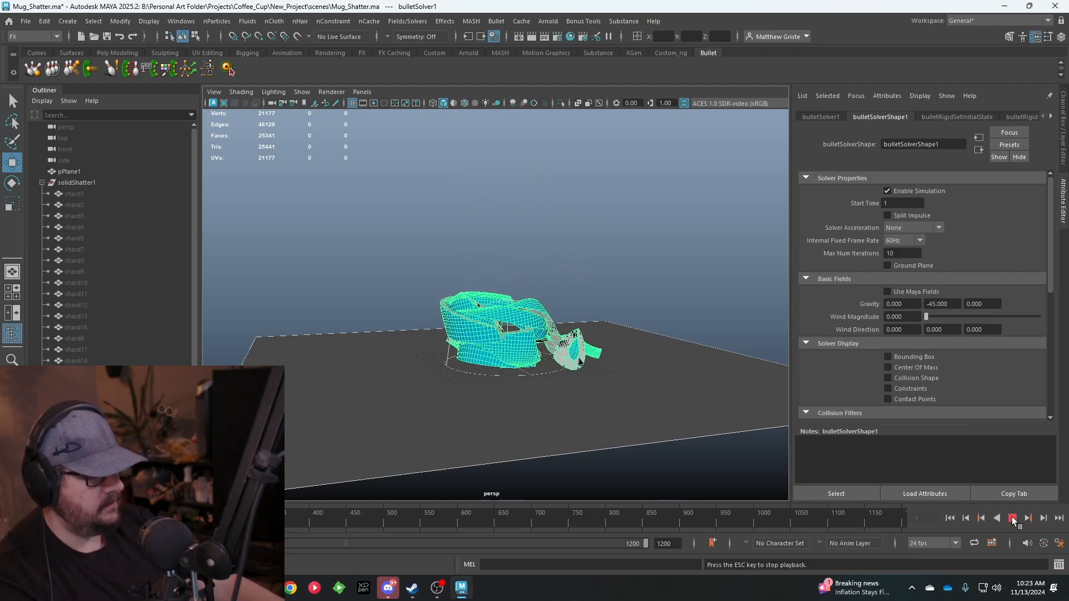
alt+drag(578, 367, 449, 456)
click(1011, 517)
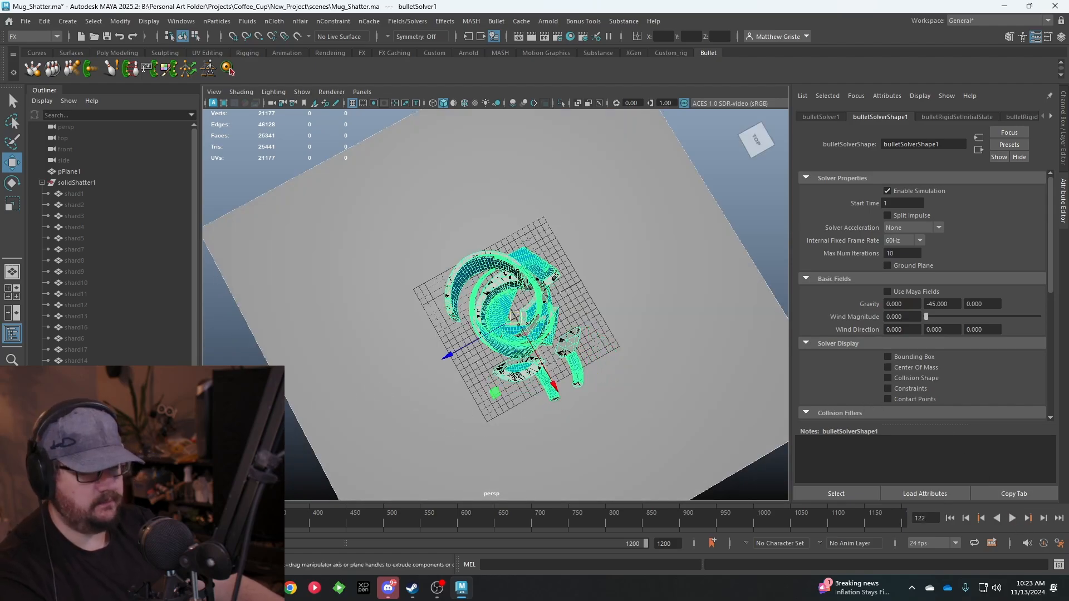
key(alt+shift+v)
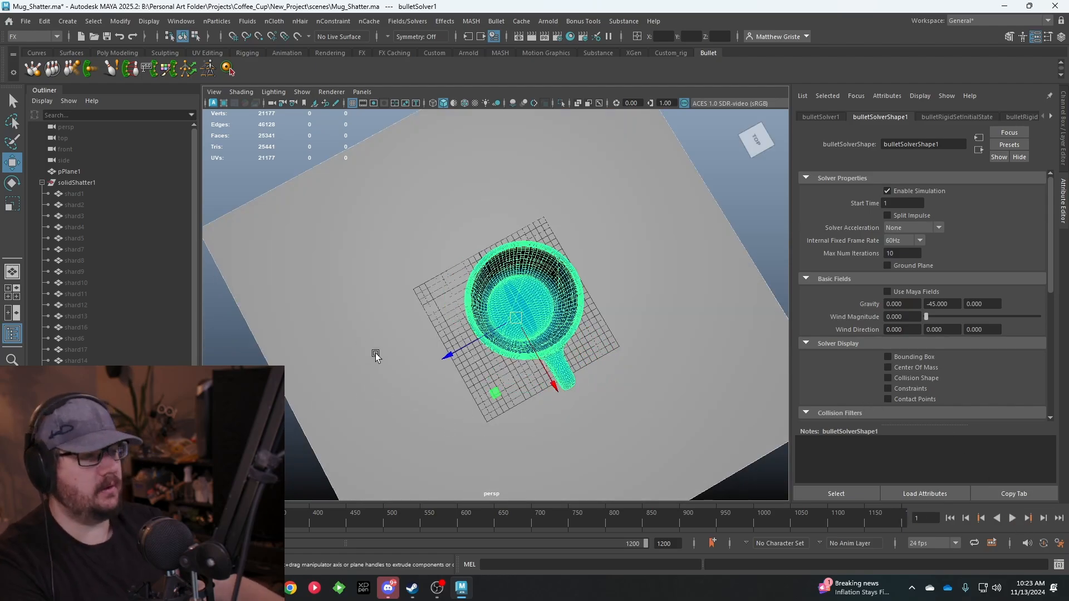
Step: Deselect the Bullet solver and save the current scene
alt+drag(440, 356, 546, 258)
scroll(560, 247, down, 5)
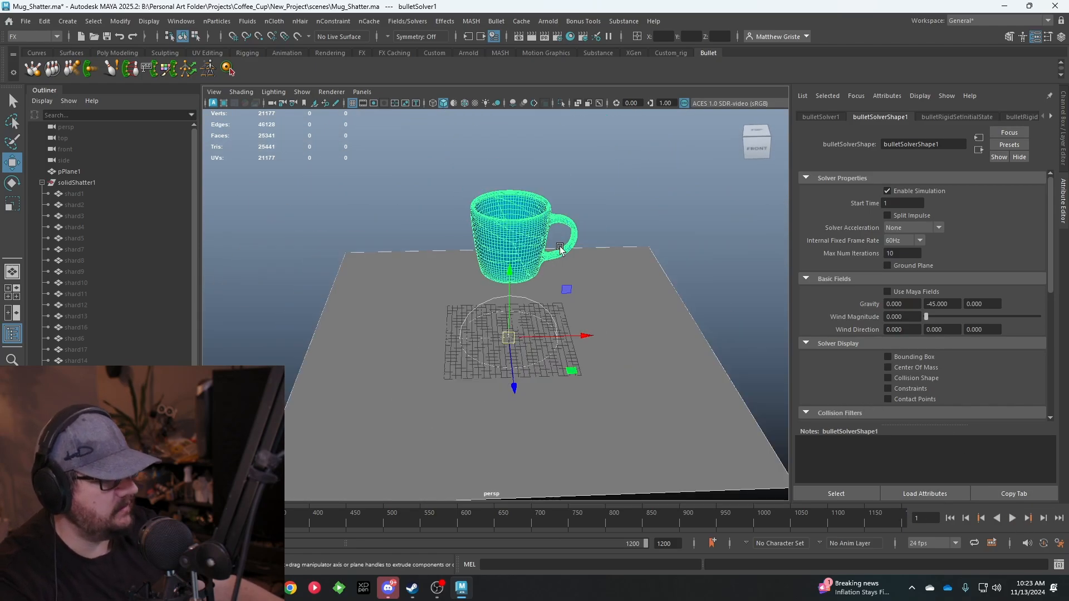
click(625, 218)
alt+drag(647, 153, 490, 289)
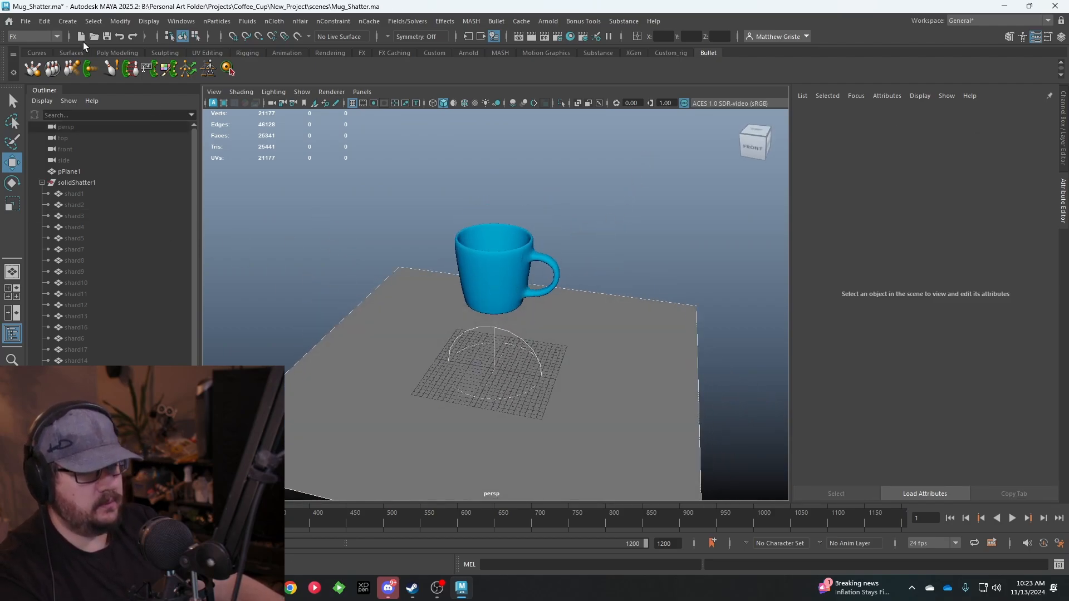
click(26, 21)
click(56, 70)
key(q)
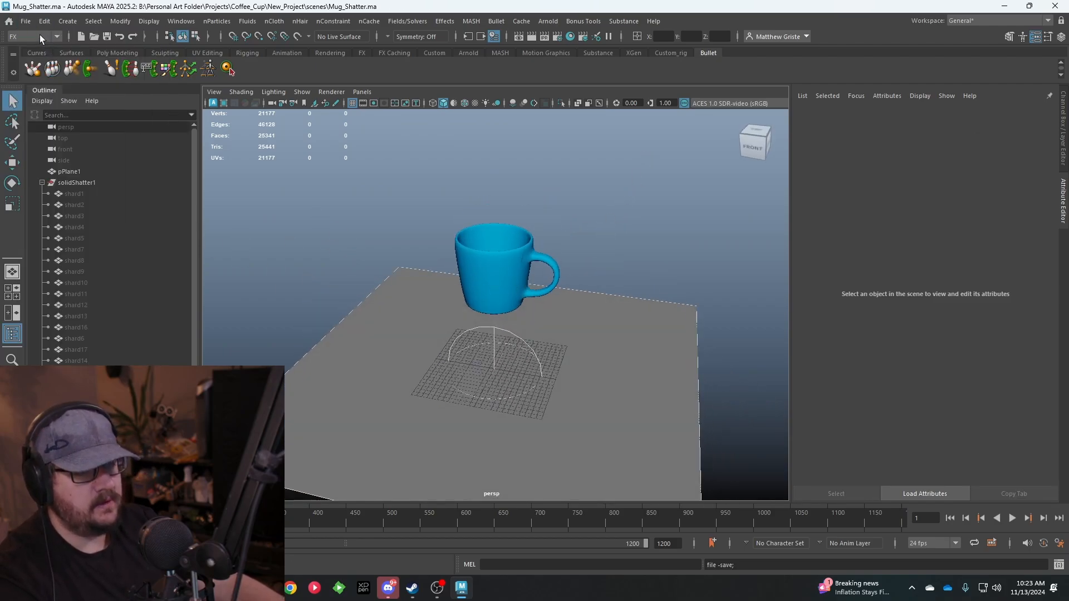
Step: Save a copy of the scene as Mug_Shatter_Render.ma
click(31, 23)
click(66, 79)
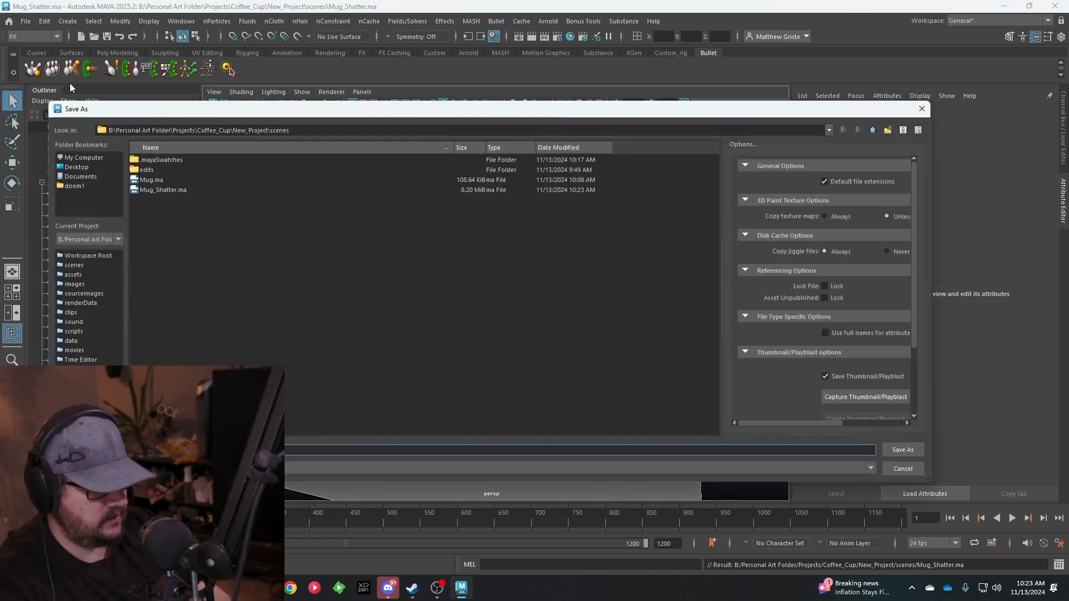
key(Return)
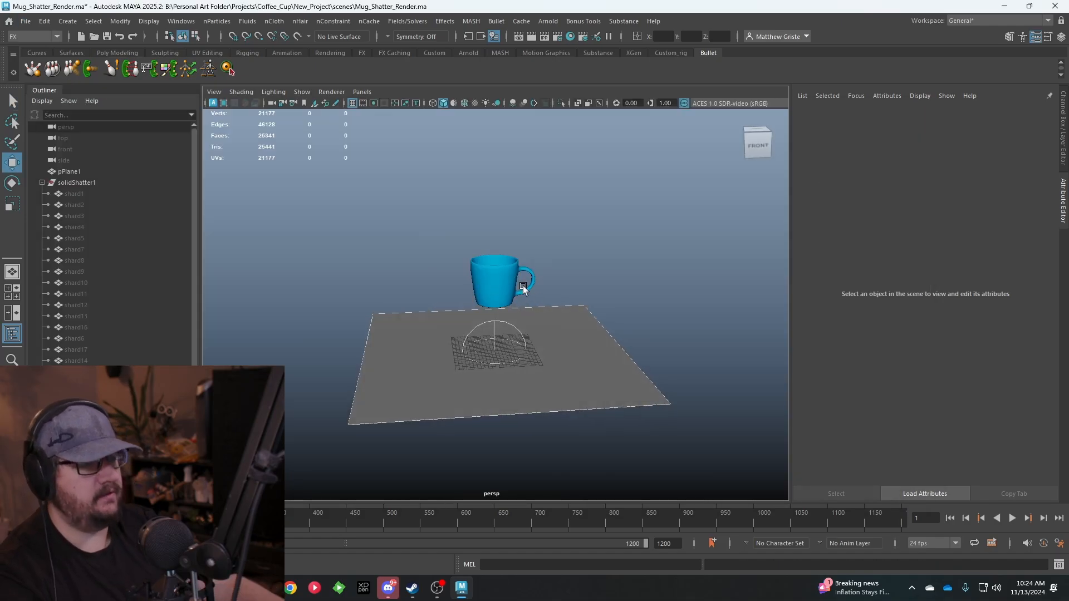
Step: Switch to the Rendering tool set and create an area light
click(26, 35)
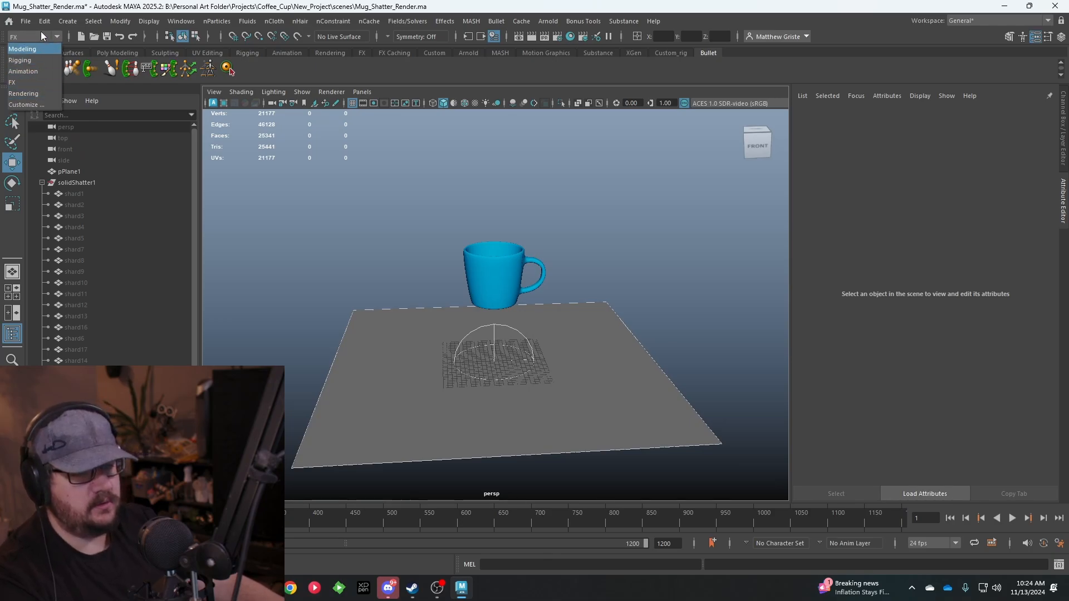
click(29, 94)
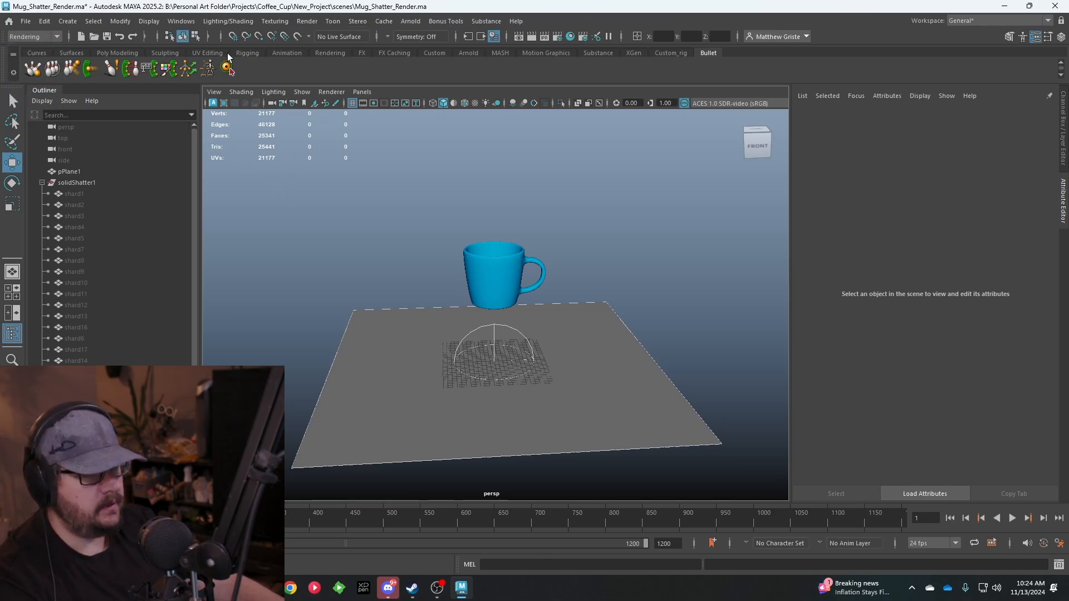
click(322, 53)
alt+drag(434, 241, 440, 272)
click(111, 68)
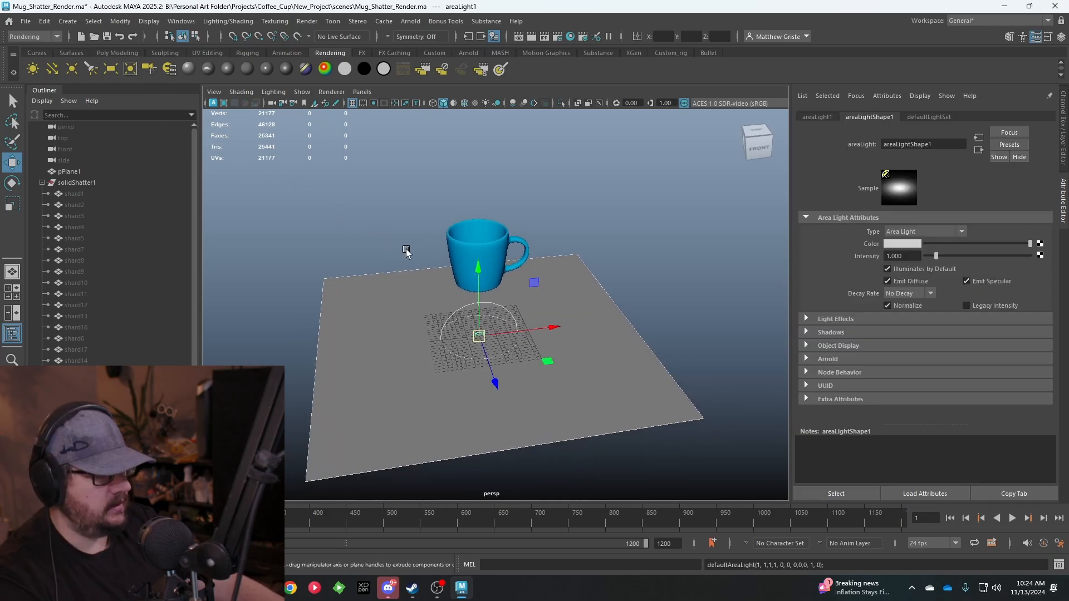
Step: Scale up the new area light, raise it above the mug and rotate it to aim down at the mug
scroll(495, 326, down, 5)
key(r)
drag(490, 321, 591, 306)
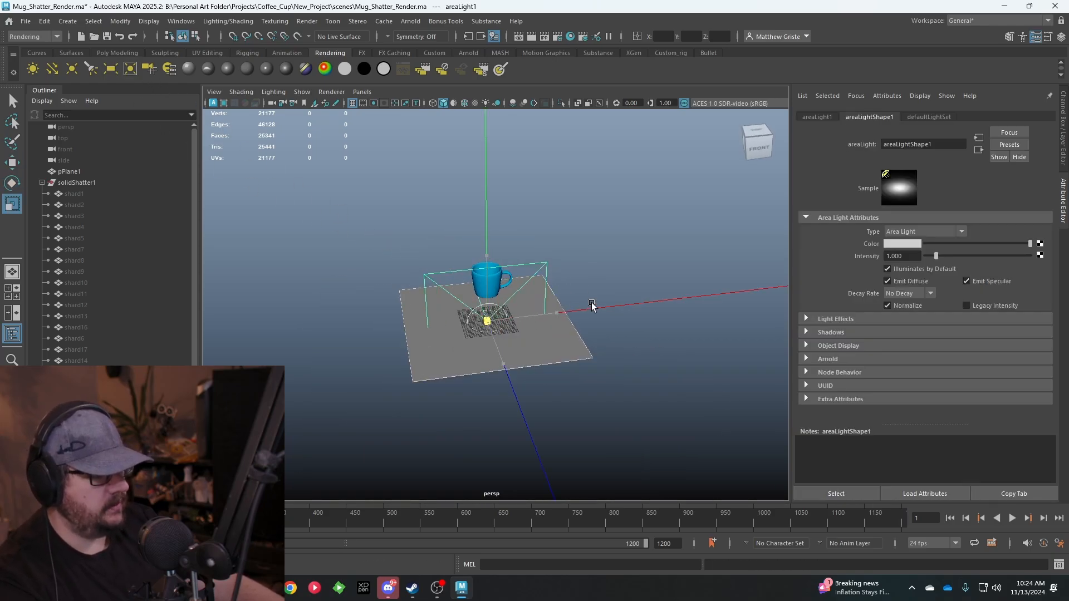
key(w)
drag(488, 321, 537, 341)
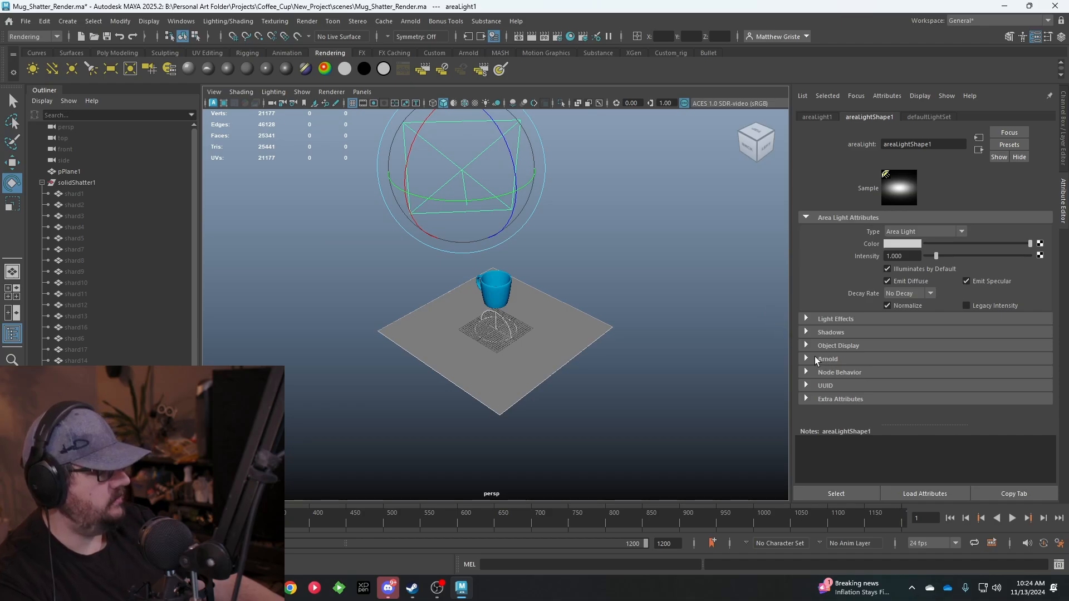
Step: Set the area light's Arnold Exposure to 13
click(807, 359)
scroll(910, 336, down, 2)
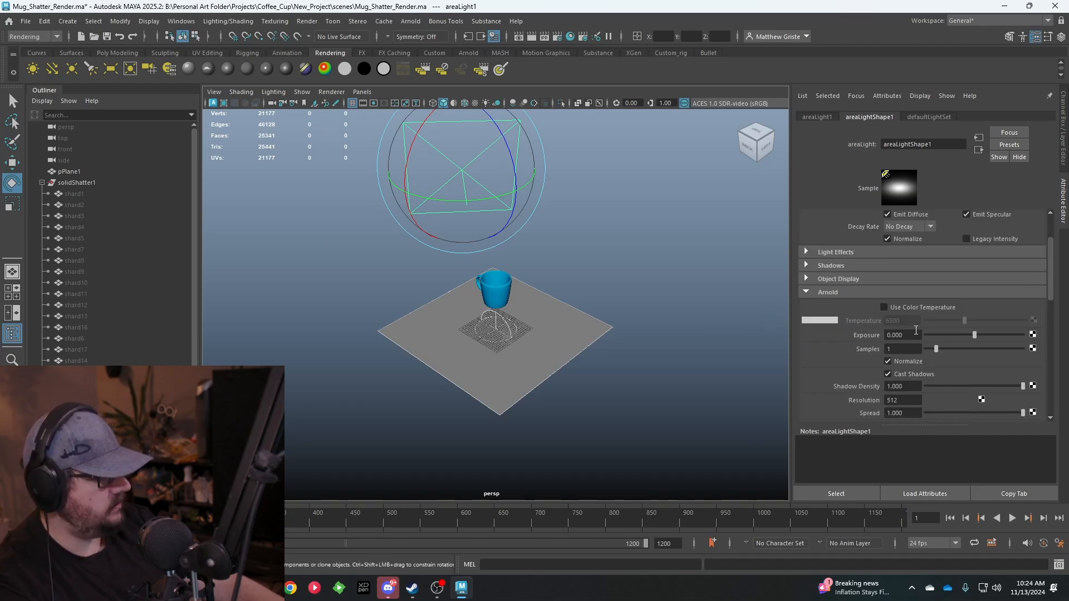
text(13)
key(Return)
Step: Duplicate the area light and place the copy beside the ground plane, aimed at the mug
mouse_move(519, 276)
alt+mouse_down()
mouse_move(551, 268)
mouse_move(525, 289)
alt+mouse_up()
key(ctrl+d)
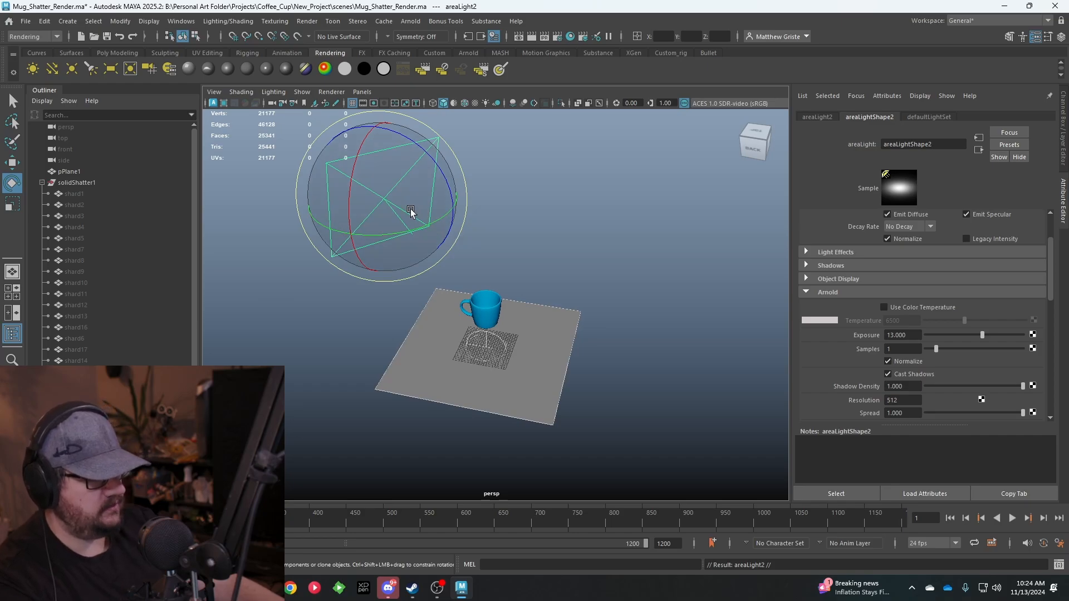
mouse_move(385, 201)
mouse_down()
mouse_move(442, 196)
mouse_move(645, 263)
mouse_move(544, 282)
mouse_move(651, 291)
mouse_move(545, 294)
mouse_up()
Step: Set the second area light's Arnold Exposure to 16
click(910, 331)
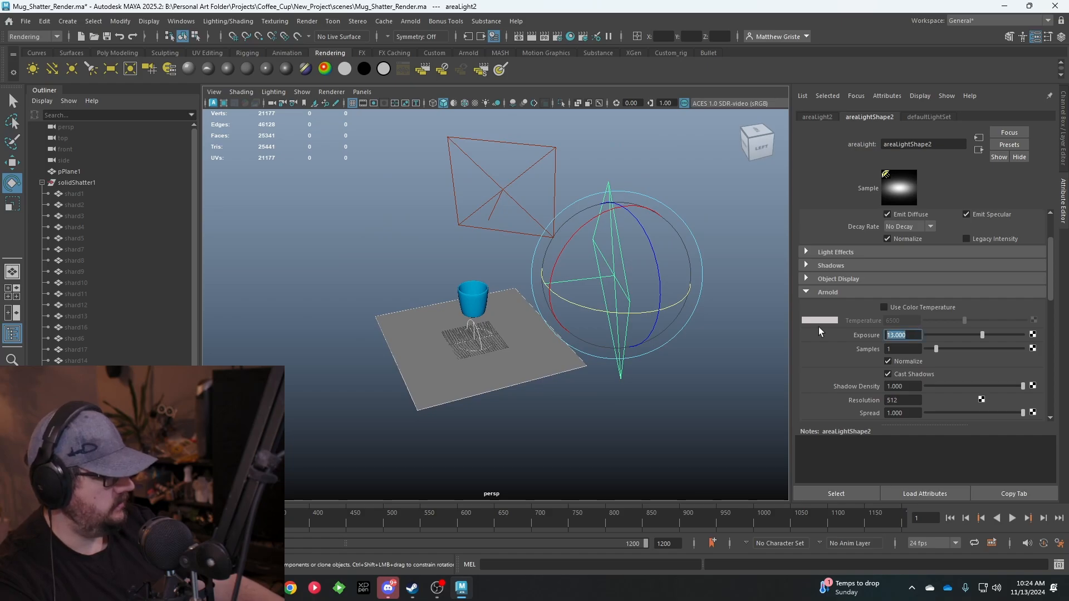
text(16)
key(Return)
alt+right_drag(615, 360, 563, 348)
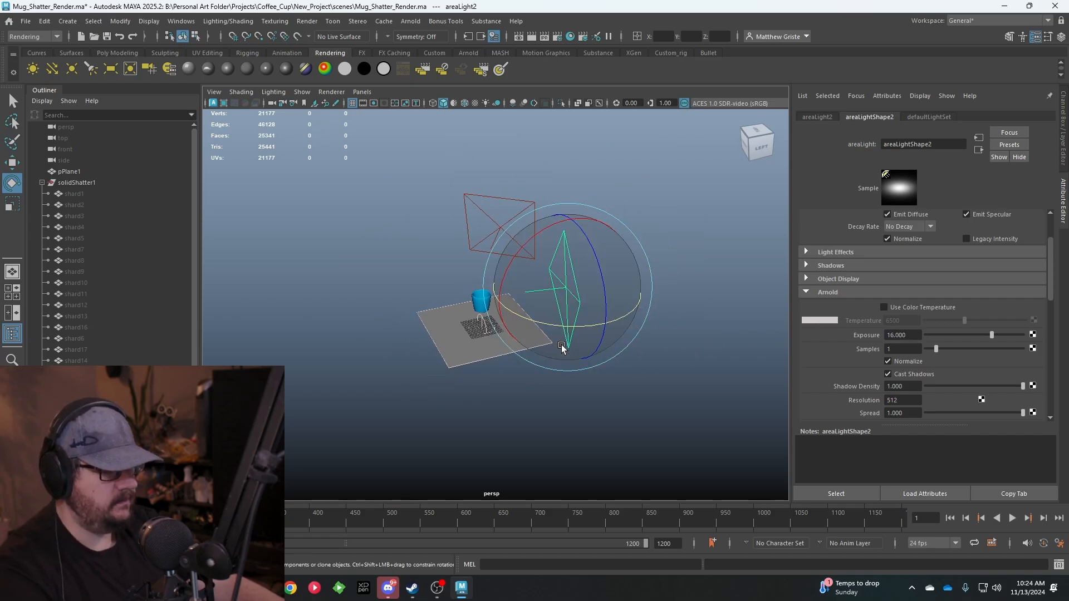
Step: Duplicate the second area light, move the copy to another side of the ground plane and rotate it toward the mug
alt+drag(562, 348, 636, 367)
key(w)
mouse_move(591, 289)
mouse_down()
mouse_move(616, 280)
mouse_move(596, 294)
mouse_up()
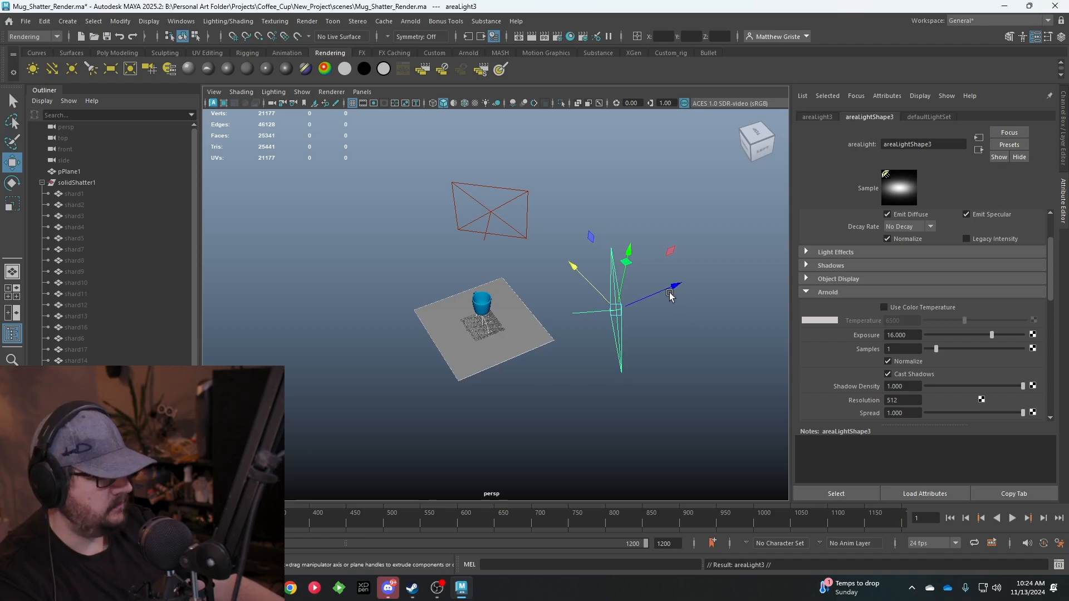
shift+drag(675, 290, 420, 382)
key(e)
drag(424, 432, 415, 388)
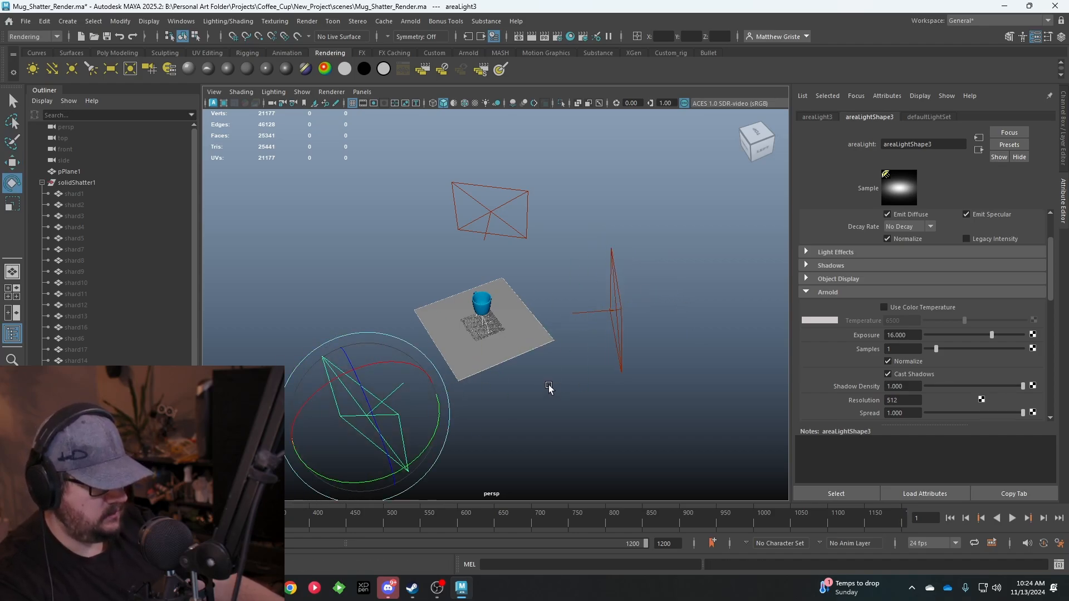
Step: Deselect the third light and frame the mug and ground from the front in the perspective view
alt+drag(556, 389, 373, 363)
scroll(495, 299, up, 5)
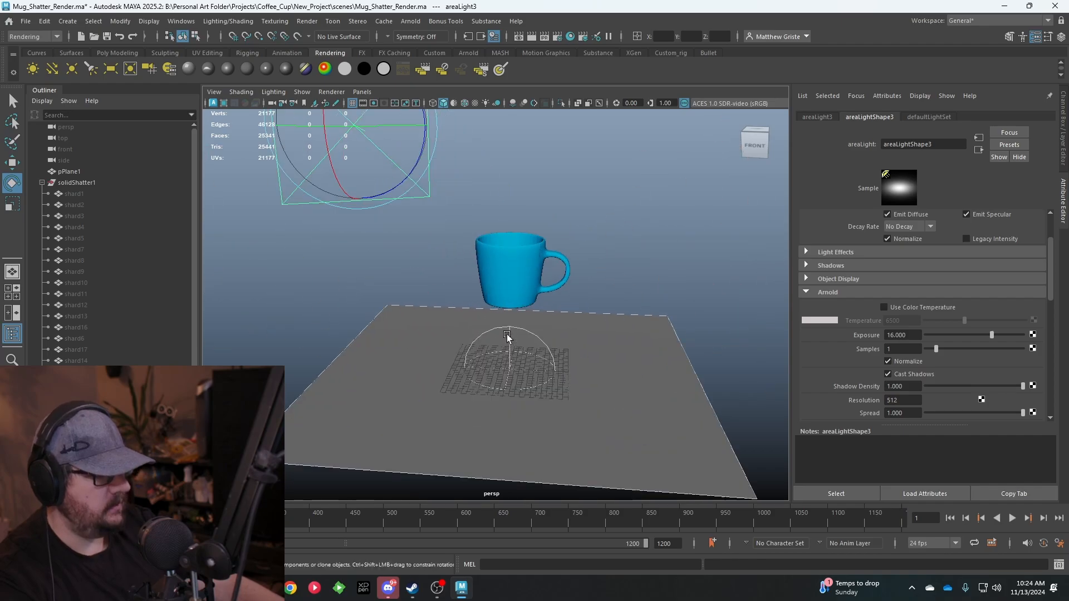
click(616, 289)
scroll(619, 282, up, 2)
alt+middle_drag(595, 267, 559, 292)
alt+drag(559, 292, 569, 284)
click(21, 22)
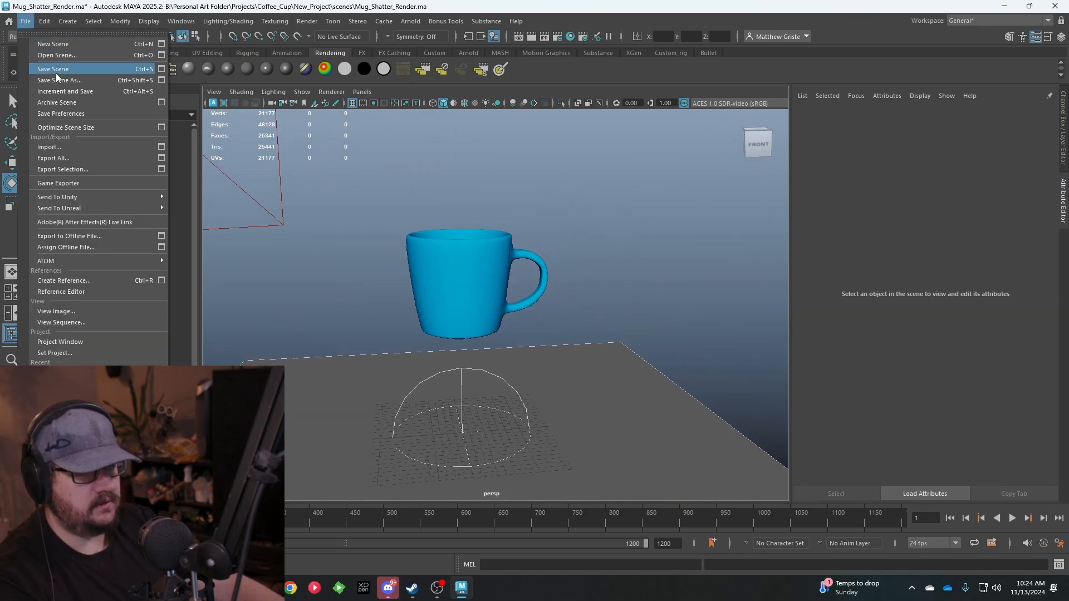
click(58, 75)
click(922, 109)
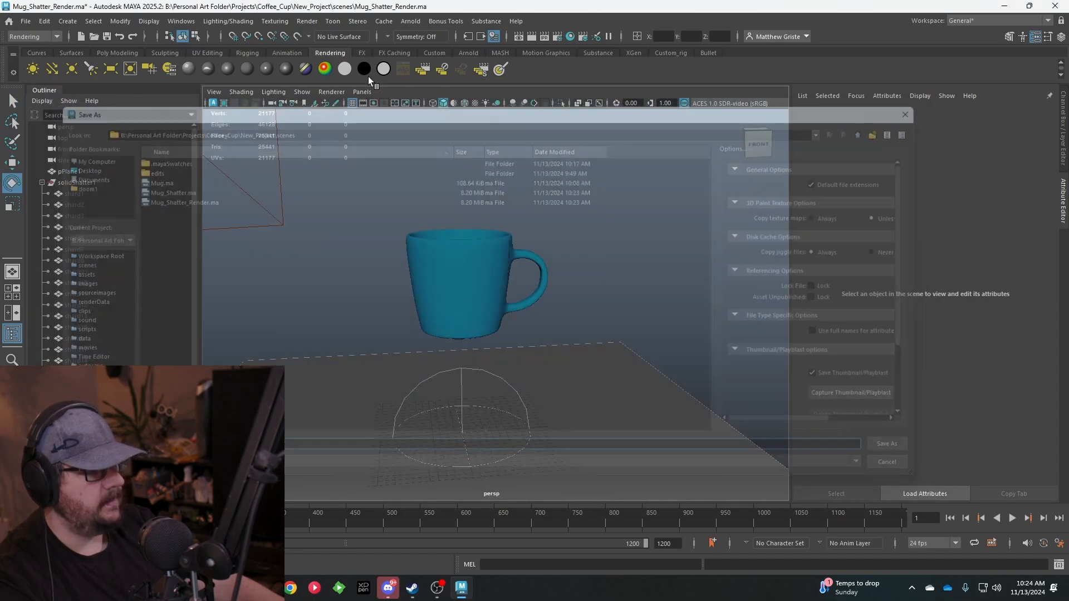
Step: Save the lit render scene under its current name
click(26, 22)
click(61, 69)
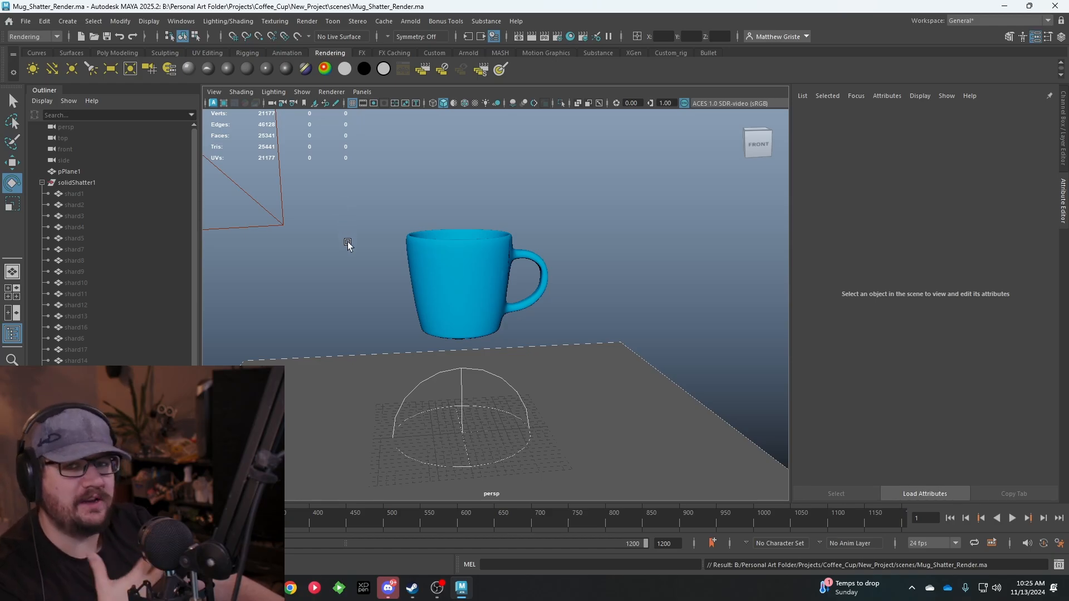
Step: Preview the lighting on the mug with the Arnold viewport renderer, and return the view to Viewport 2.0
click(333, 89)
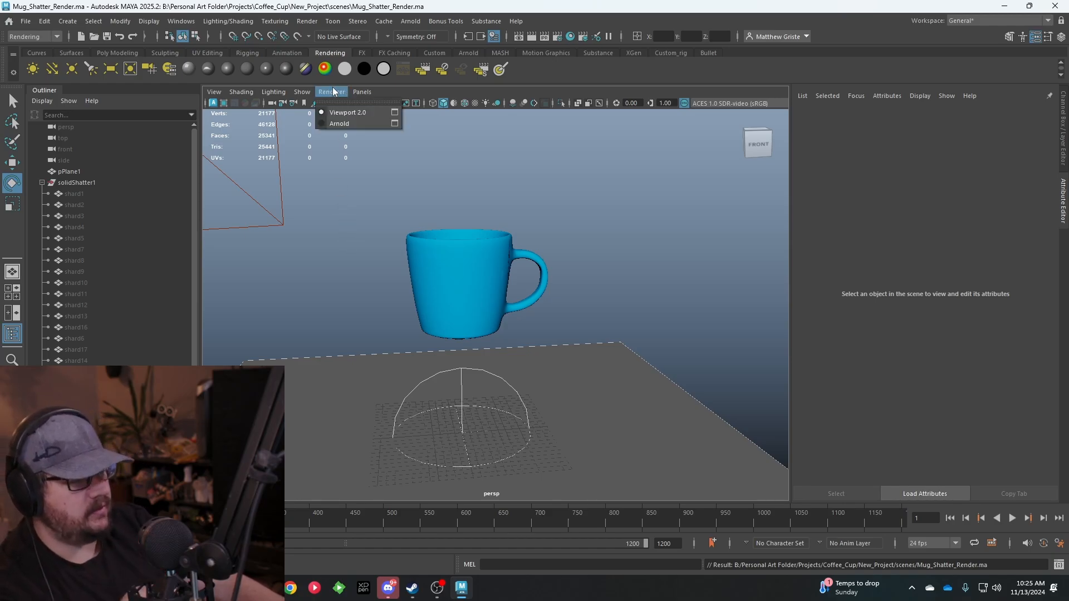
click(339, 122)
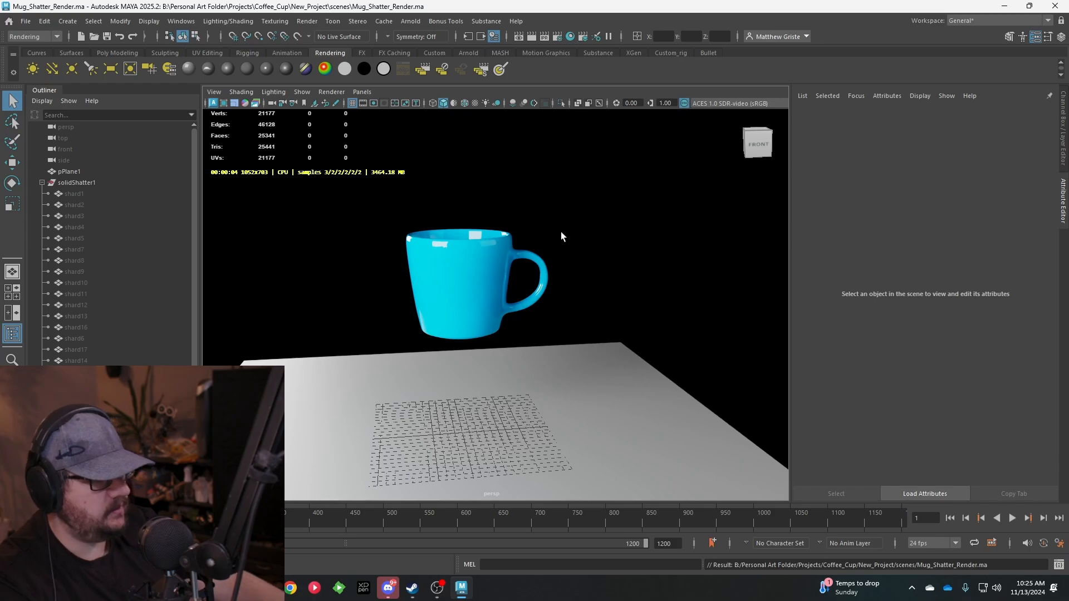
alt+drag(534, 252, 520, 249)
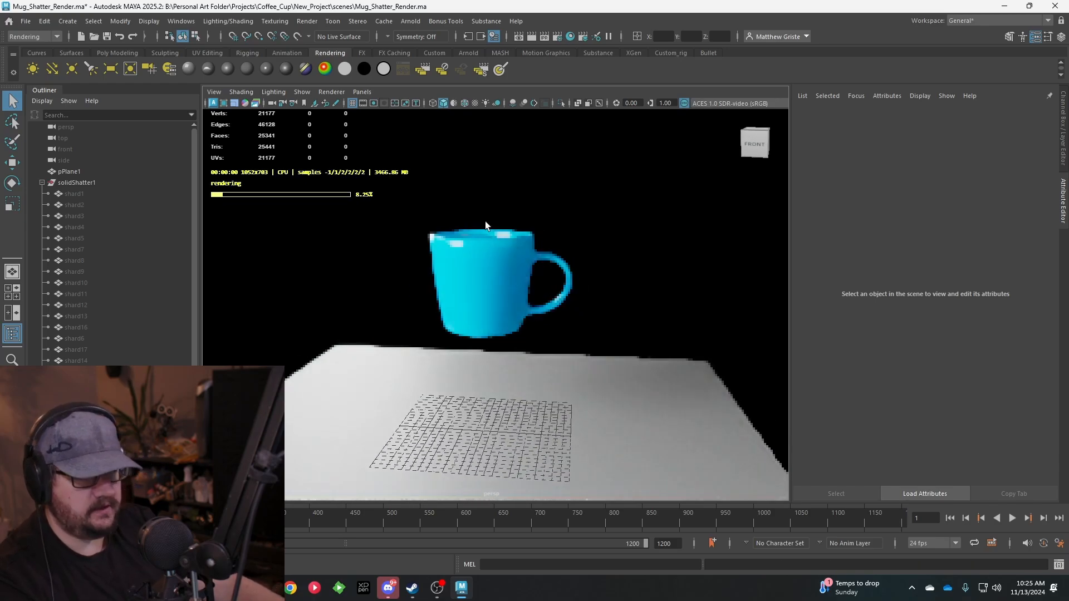
click(331, 92)
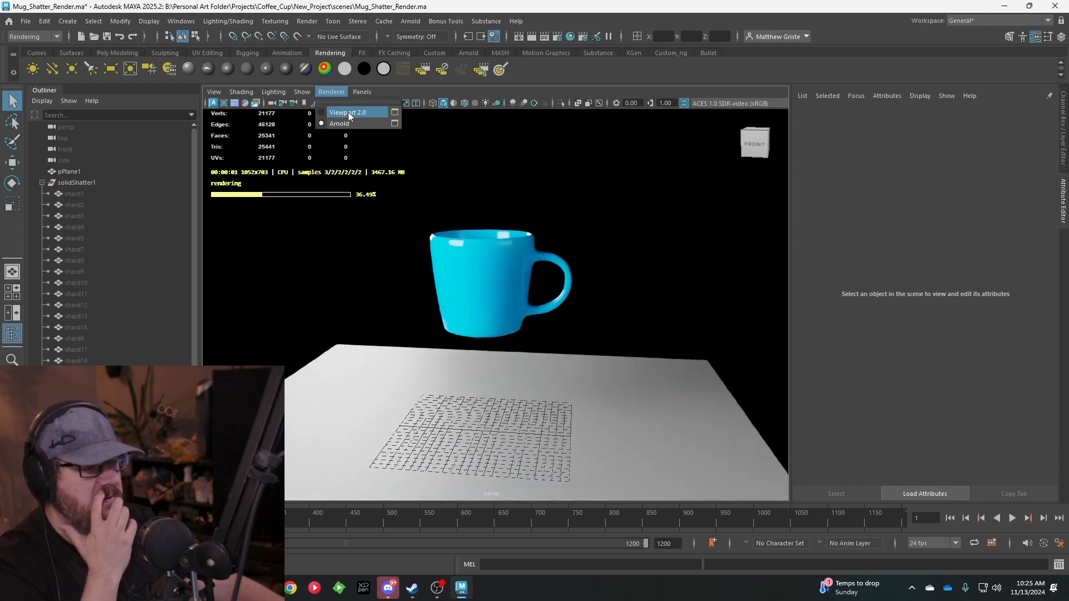
click(349, 114)
Step: Frame the mug closely above the ground plane in the perspective camera for the render and save the scene
scroll(457, 295, down, 4)
alt+drag(465, 308, 480, 305)
alt+middle_drag(471, 285, 470, 257)
alt+right_drag(470, 258, 484, 387)
alt+middle_drag(489, 375, 500, 368)
alt+drag(499, 367, 508, 362)
alt+right_drag(509, 362, 503, 434)
alt+middle_drag(504, 434, 519, 402)
alt+right_drag(521, 381, 518, 400)
alt+middle_drag(517, 399, 520, 396)
click(25, 21)
click(44, 68)
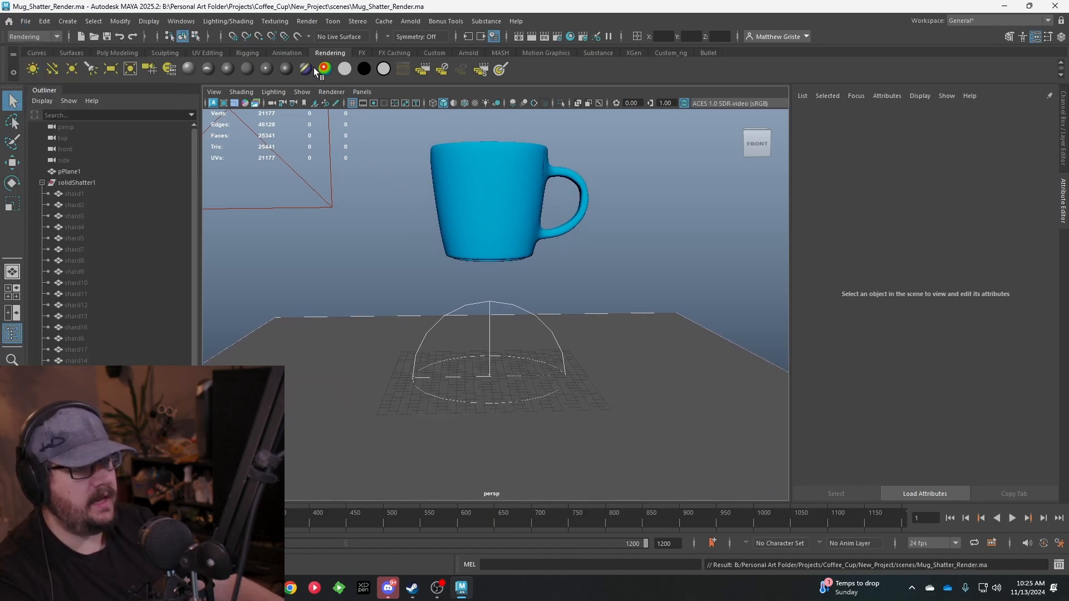
Step: Open the render settings and set the output image format to png
click(306, 21)
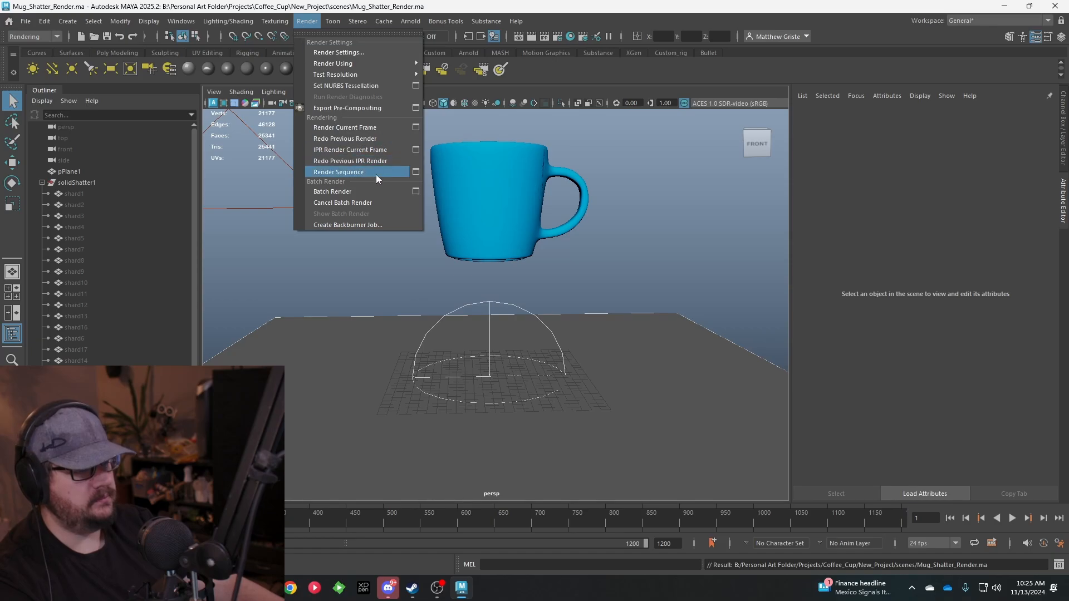
click(308, 17)
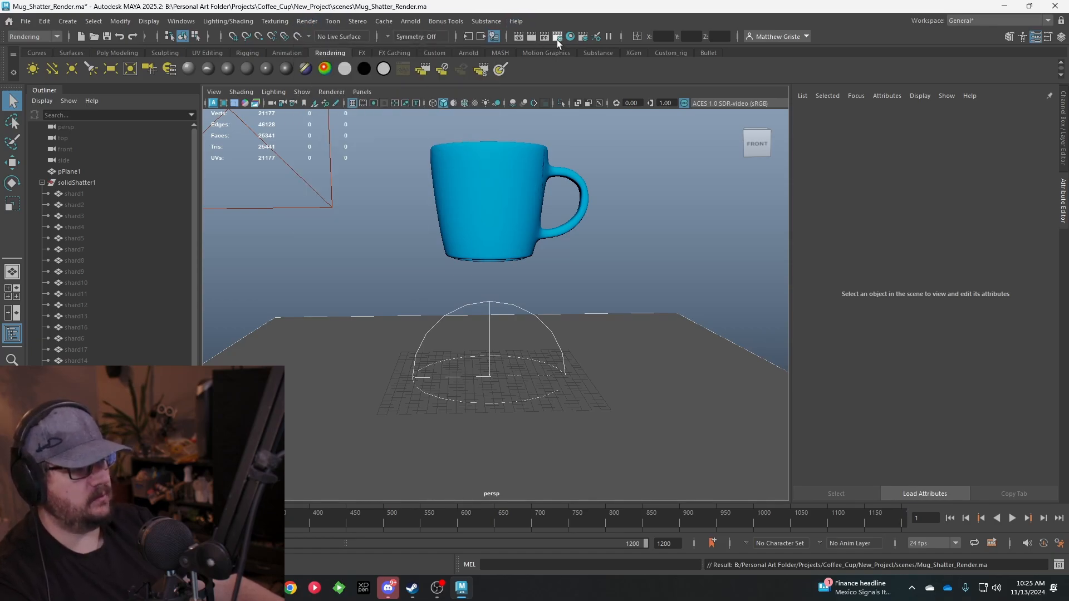
click(557, 37)
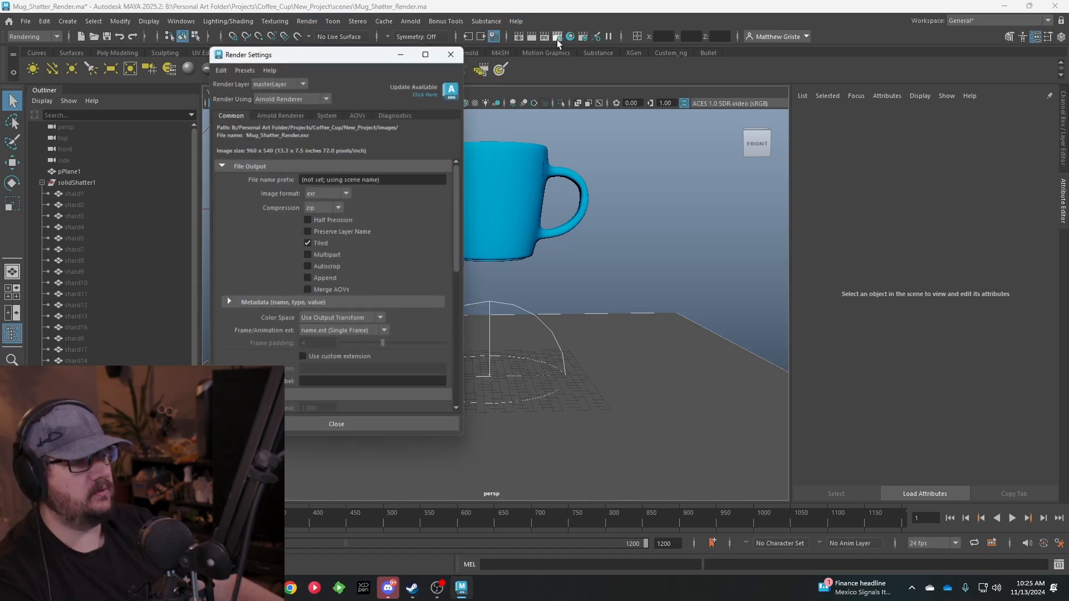
click(346, 194)
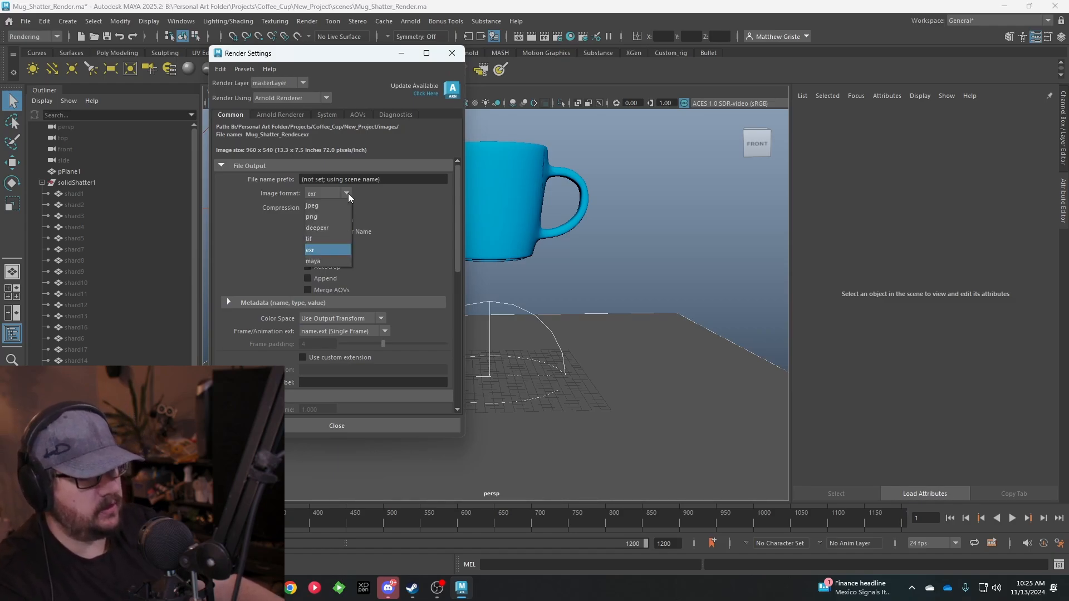
click(330, 216)
Step: Set the render image size to the HD_1080 preset
scroll(416, 210, down, 1)
scroll(419, 212, down, 5)
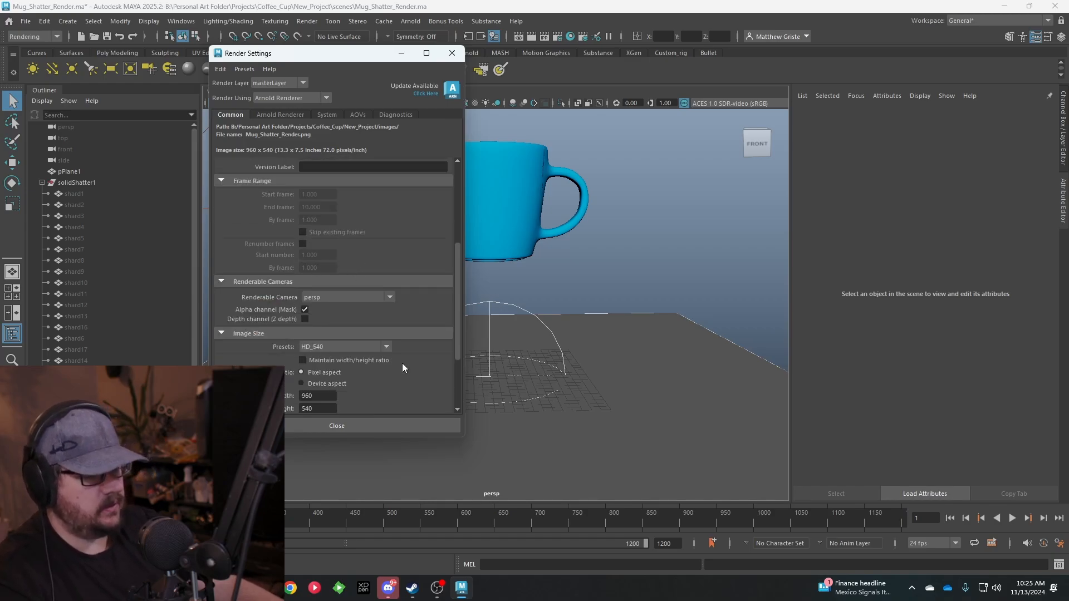
scroll(348, 296, down, 1)
click(343, 309)
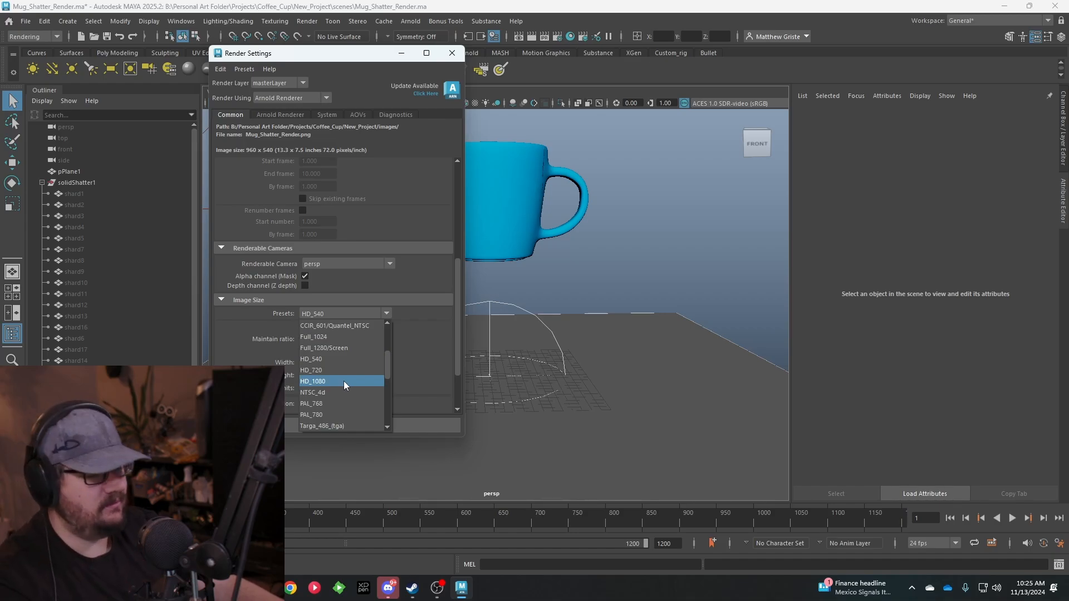
click(343, 381)
Step: Set the Frame/Animation ext to name_#.ext so the render outputs a numbered image sequence
scroll(370, 366, down, 2)
scroll(422, 344, up, 7)
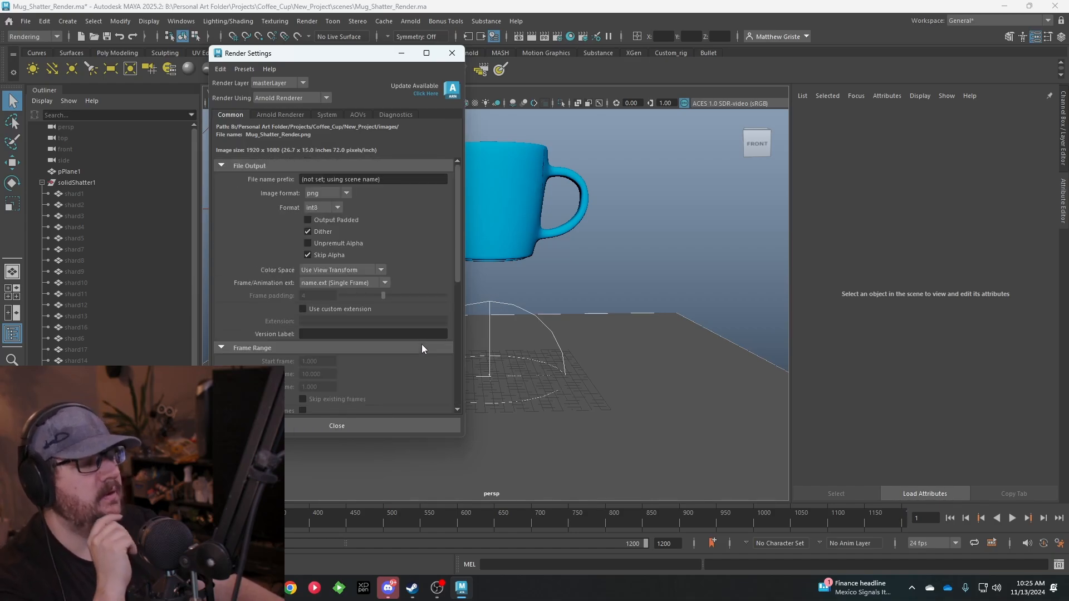
scroll(412, 341, down, 2)
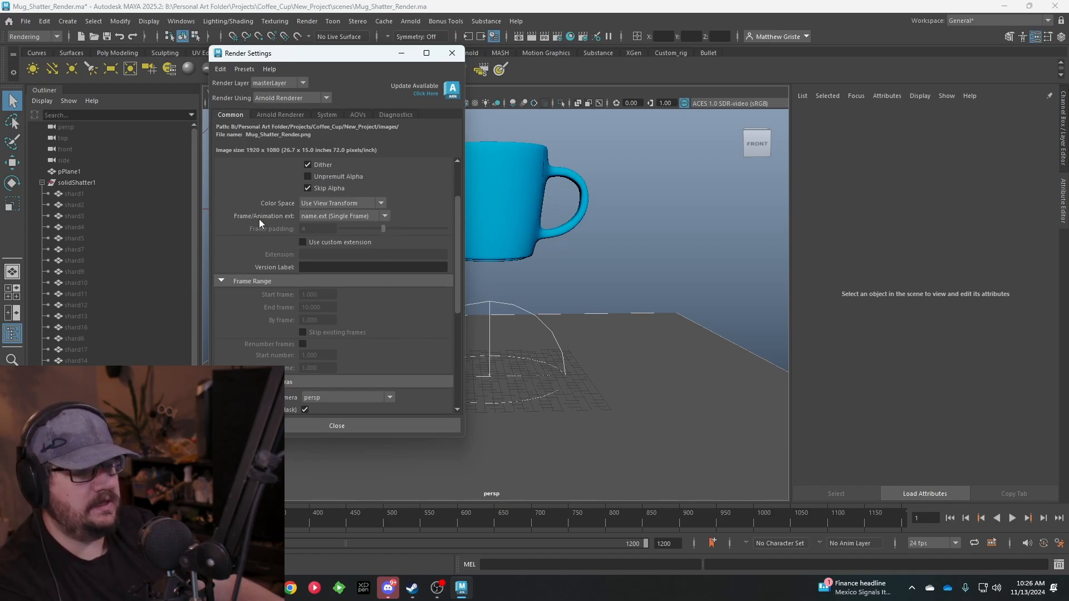
click(324, 217)
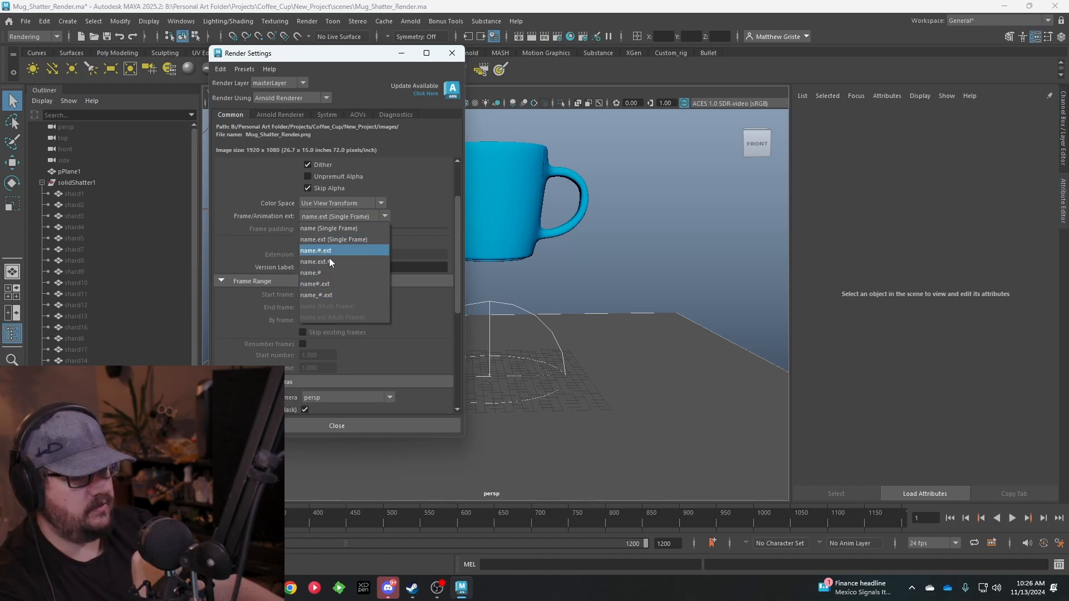
click(338, 293)
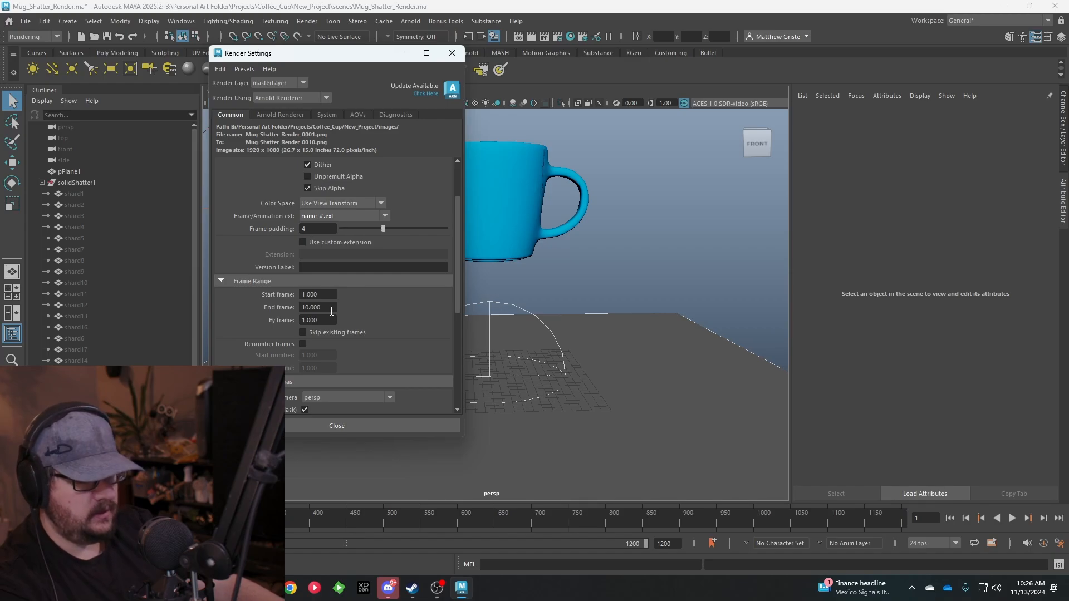
Step: Set the render's end frame to 200, enable Renumber frames, and close the render settings
click(329, 308)
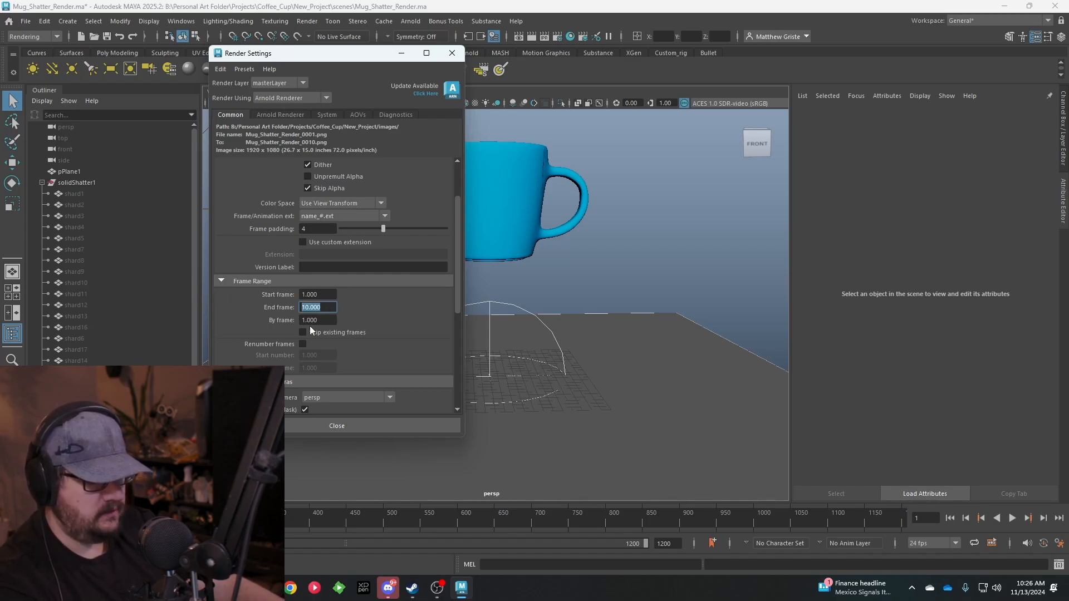
key(Return)
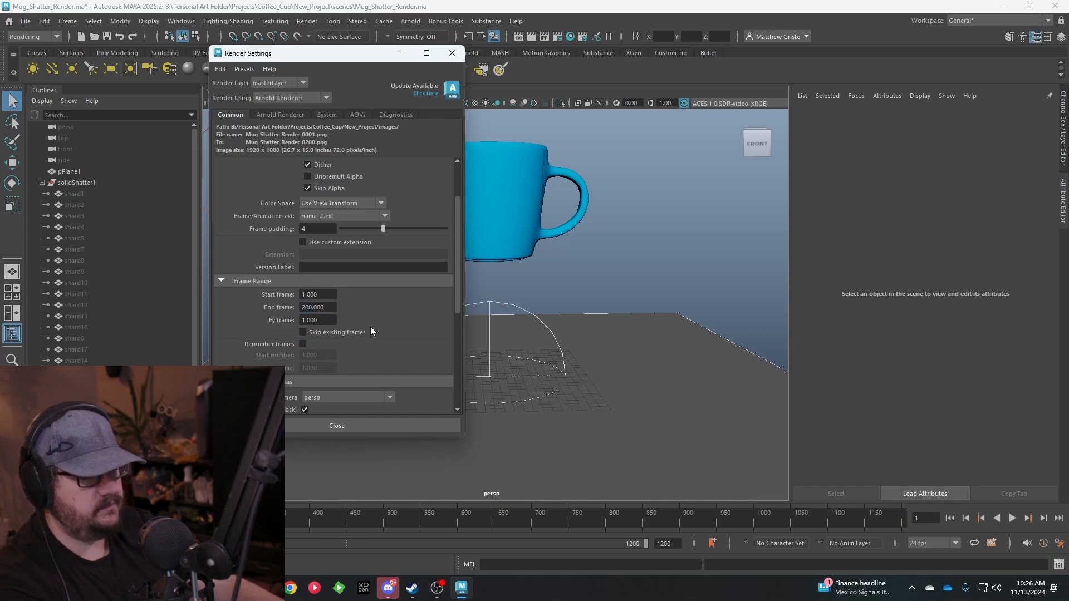
scroll(401, 310, down, 2)
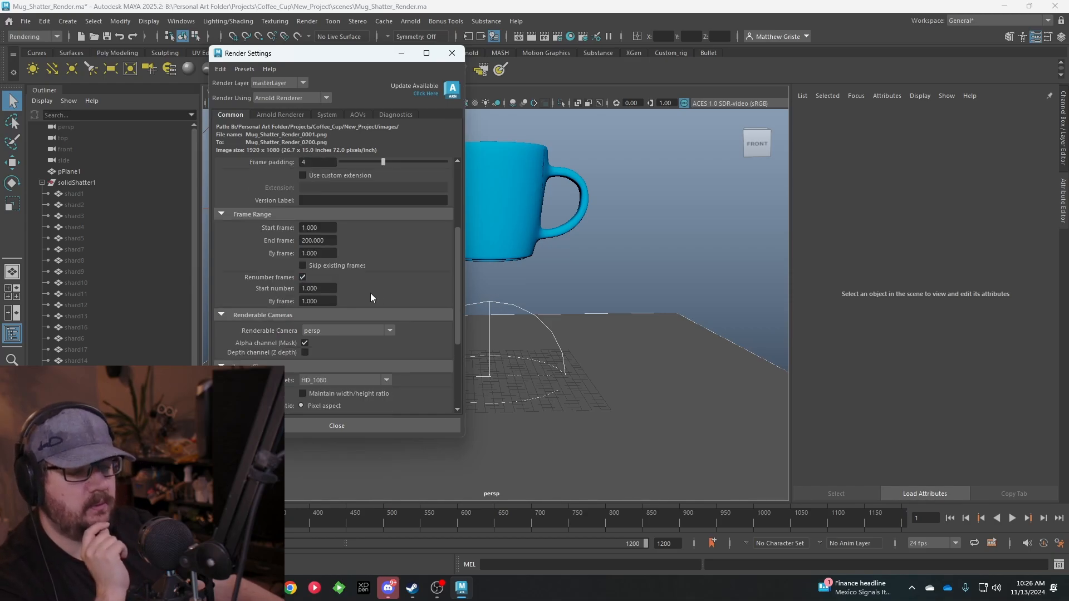
click(375, 424)
Step: Open the Render Sequence options and create a folder named Render_01 in the project's images directory while browsing for the alternate output location
click(307, 21)
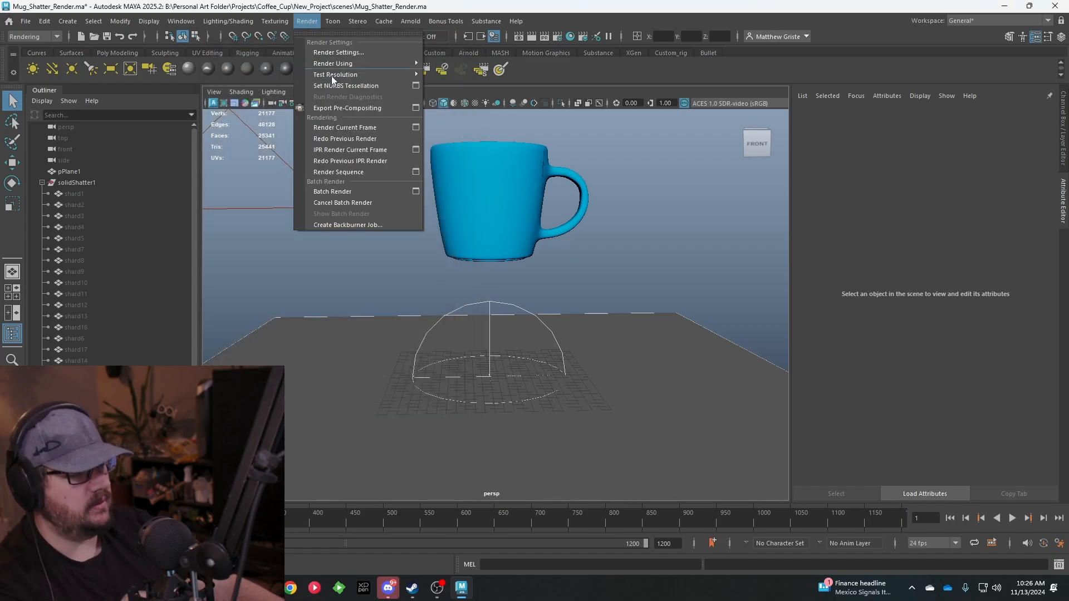
click(415, 172)
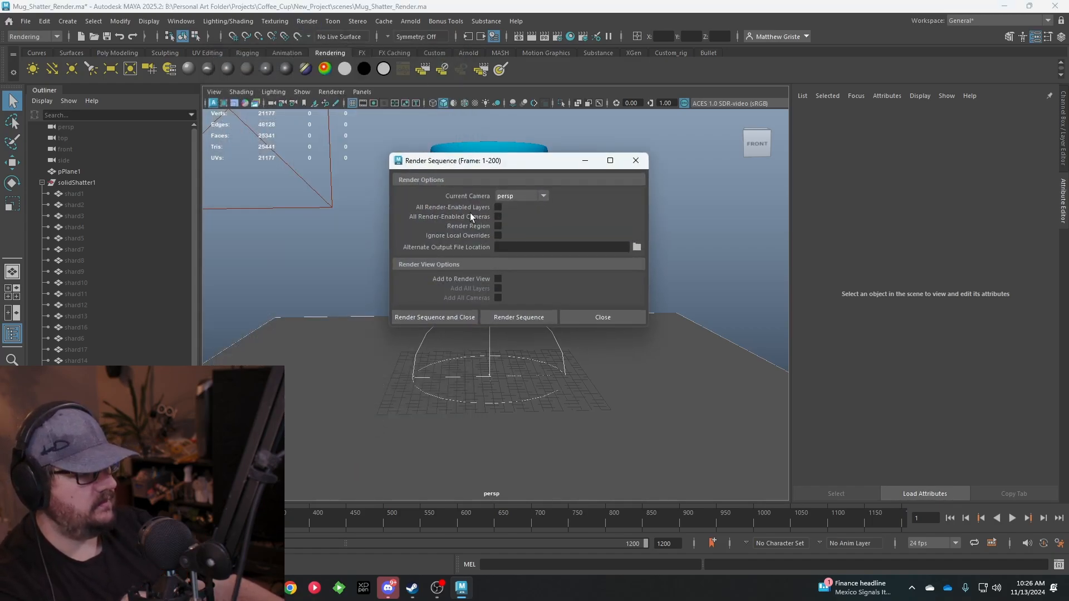
click(638, 247)
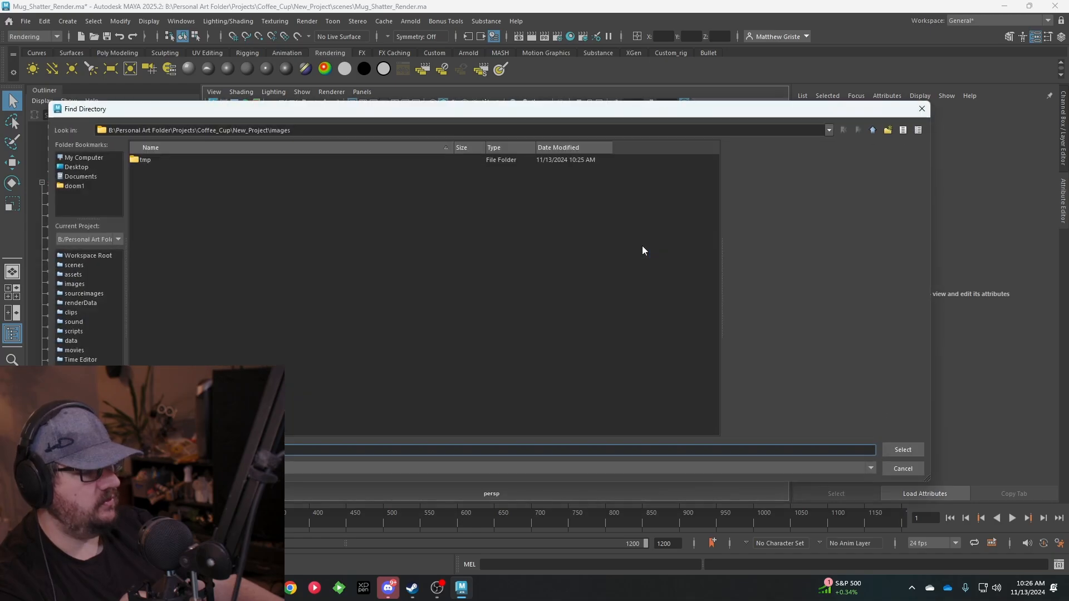
right_click(178, 186)
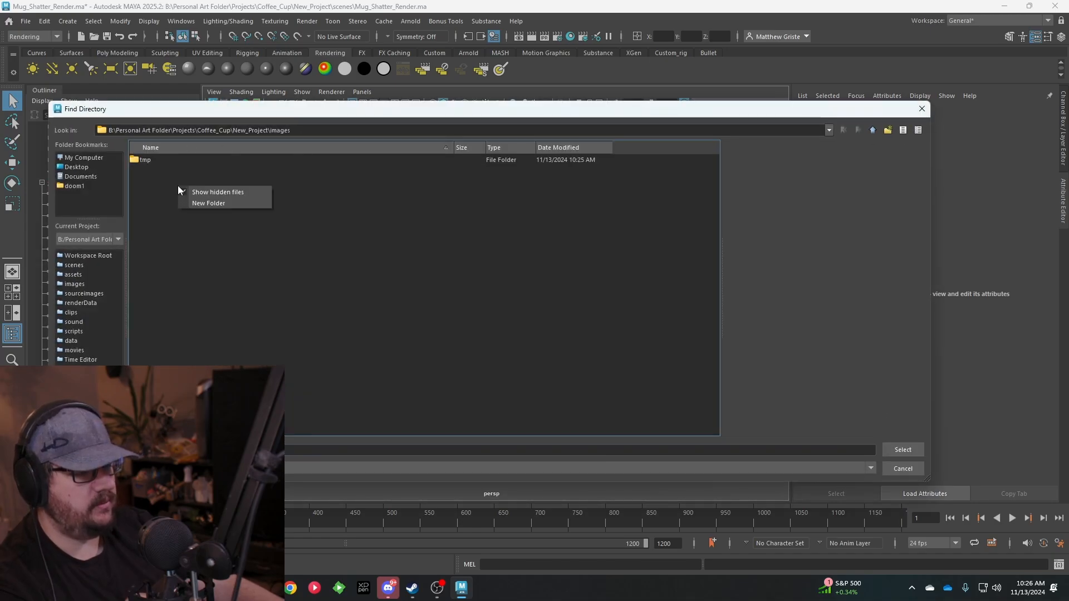
click(195, 201)
text(Render_01)
key(Return)
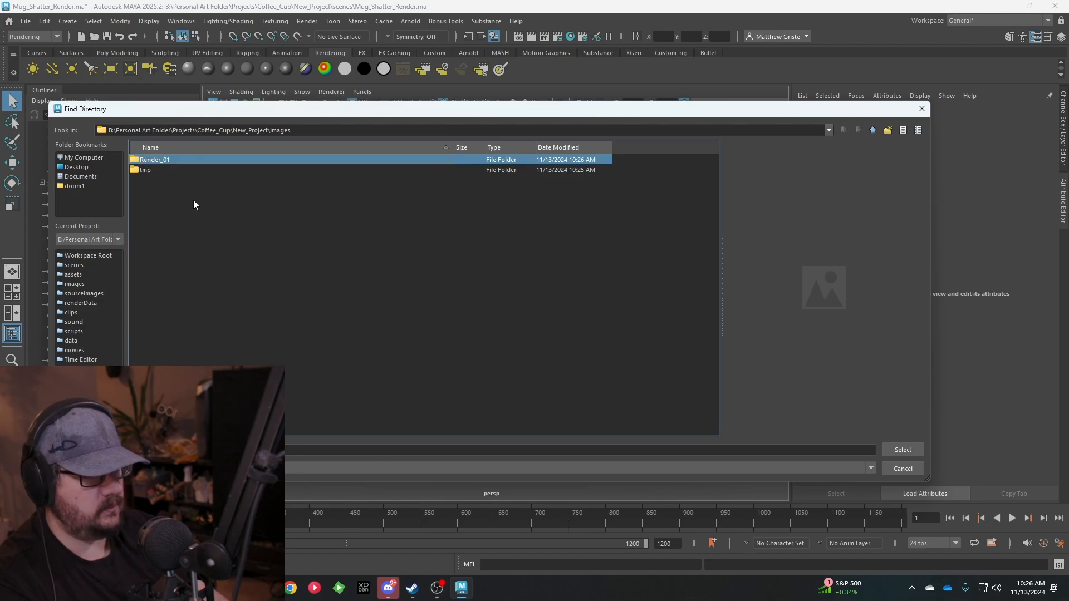
Step: Choose the Render_01 folder as the alternate output file location and render the sequence from the persp camera
double_click(200, 162)
click(903, 449)
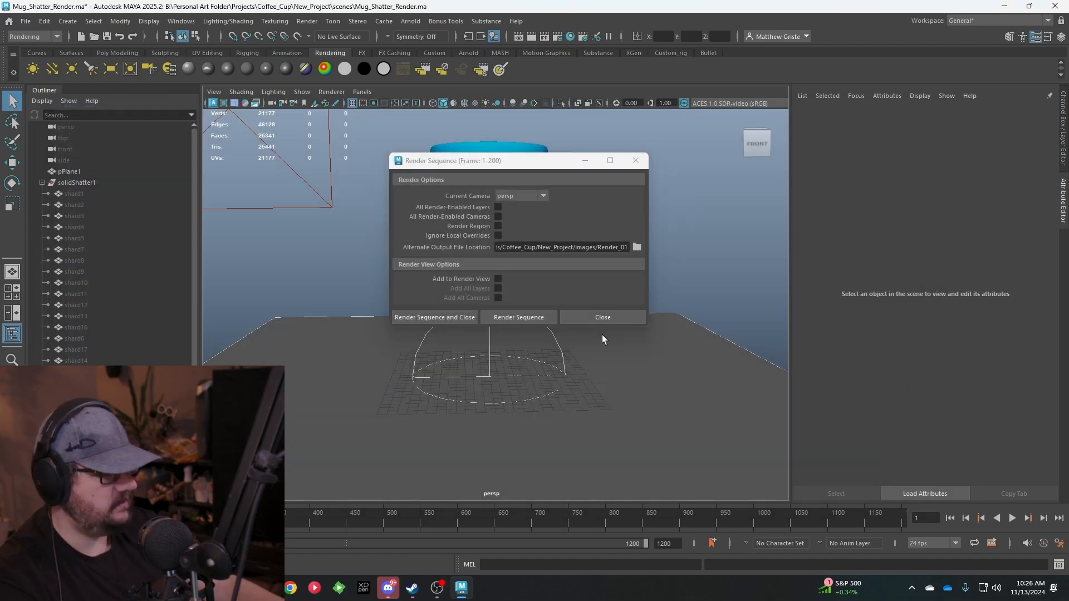
click(500, 318)
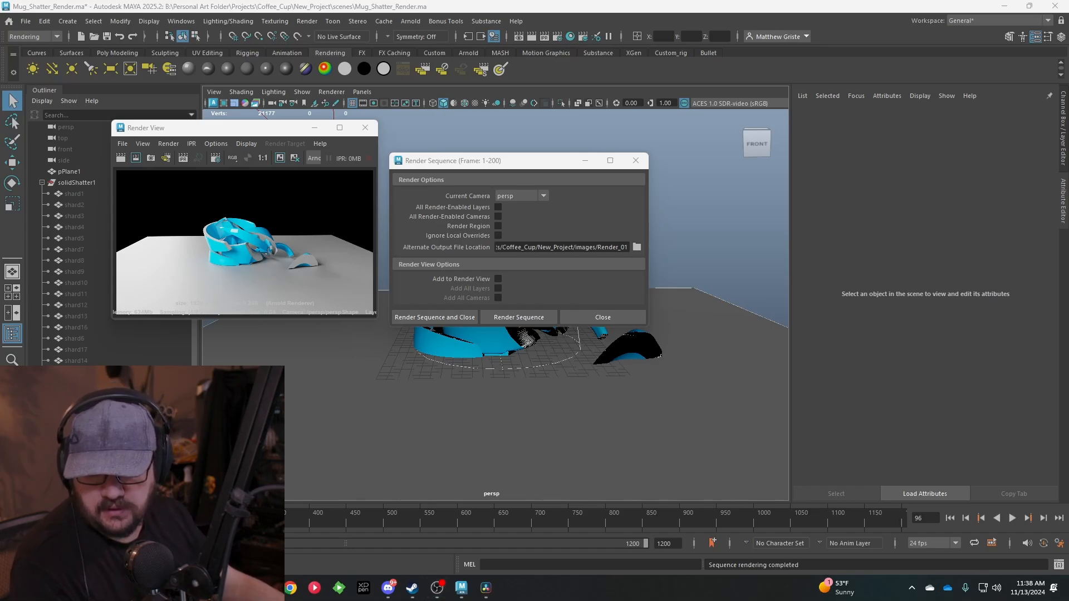
Step: Switch to DaVinci Resolve and place the Mug_Shatter_Render image sequence at the start of the Video 1 track in Timeline 1
click(485, 588)
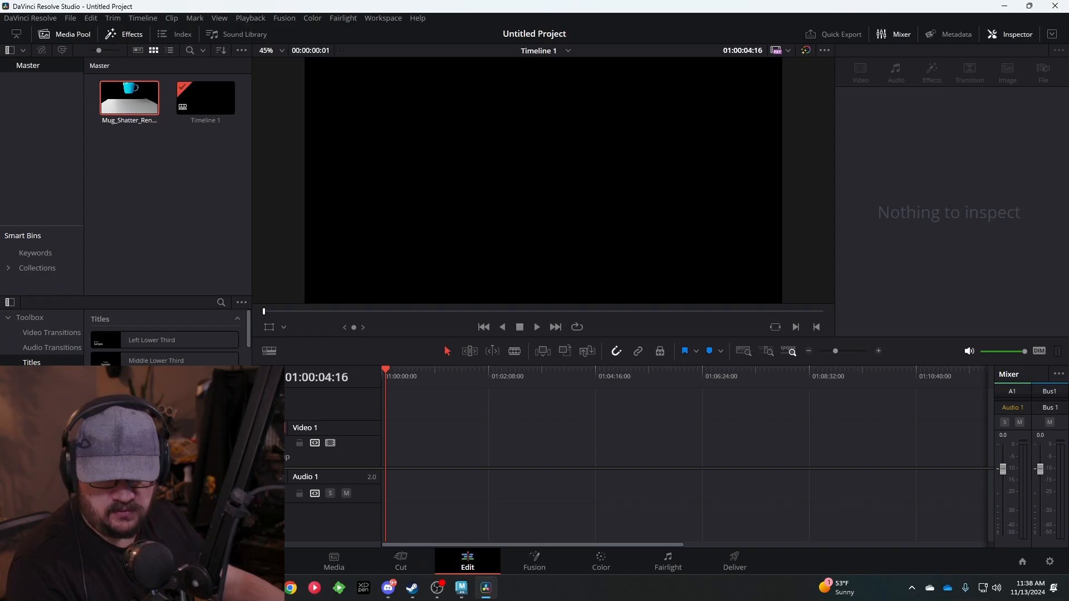
drag(129, 98, 388, 458)
drag(835, 351, 848, 352)
drag(496, 444, 421, 443)
Step: Play the mug shatter clip in the timeline, return to its start, and play it again
key(space)
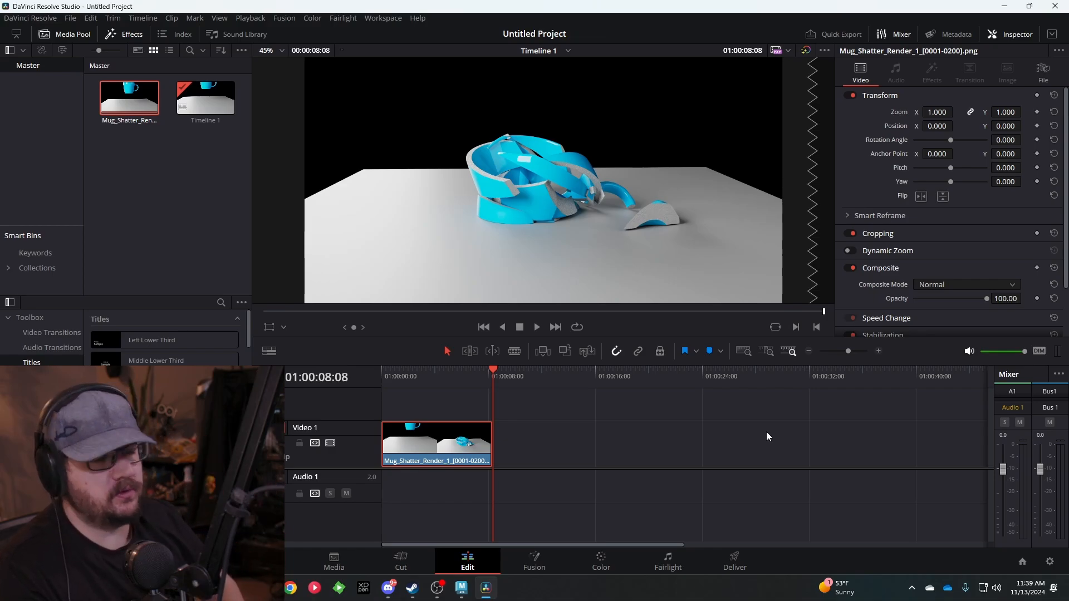
drag(418, 384, 382, 376)
key(space)
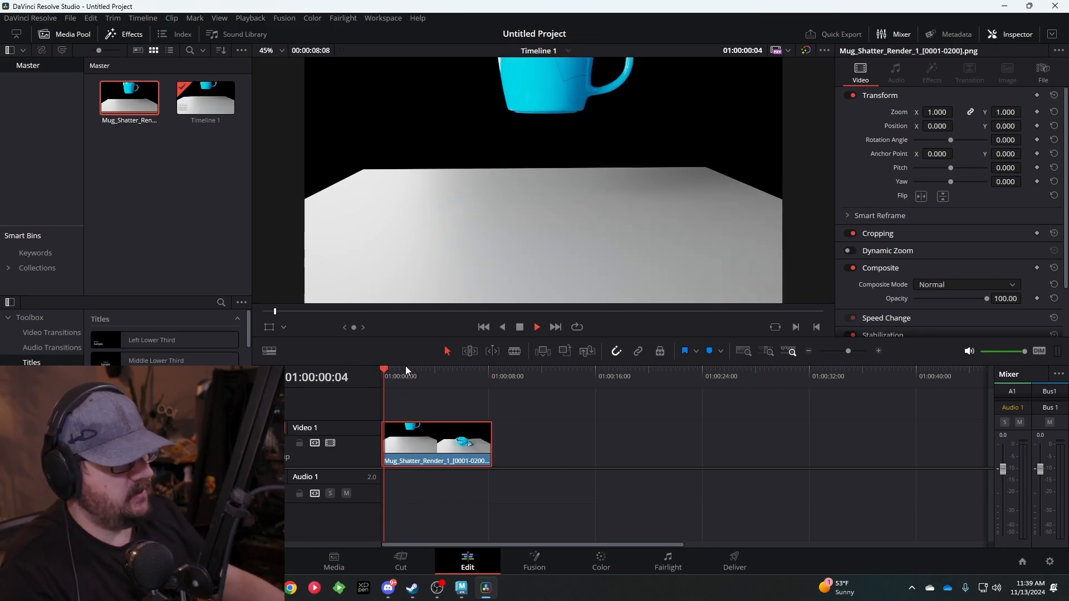